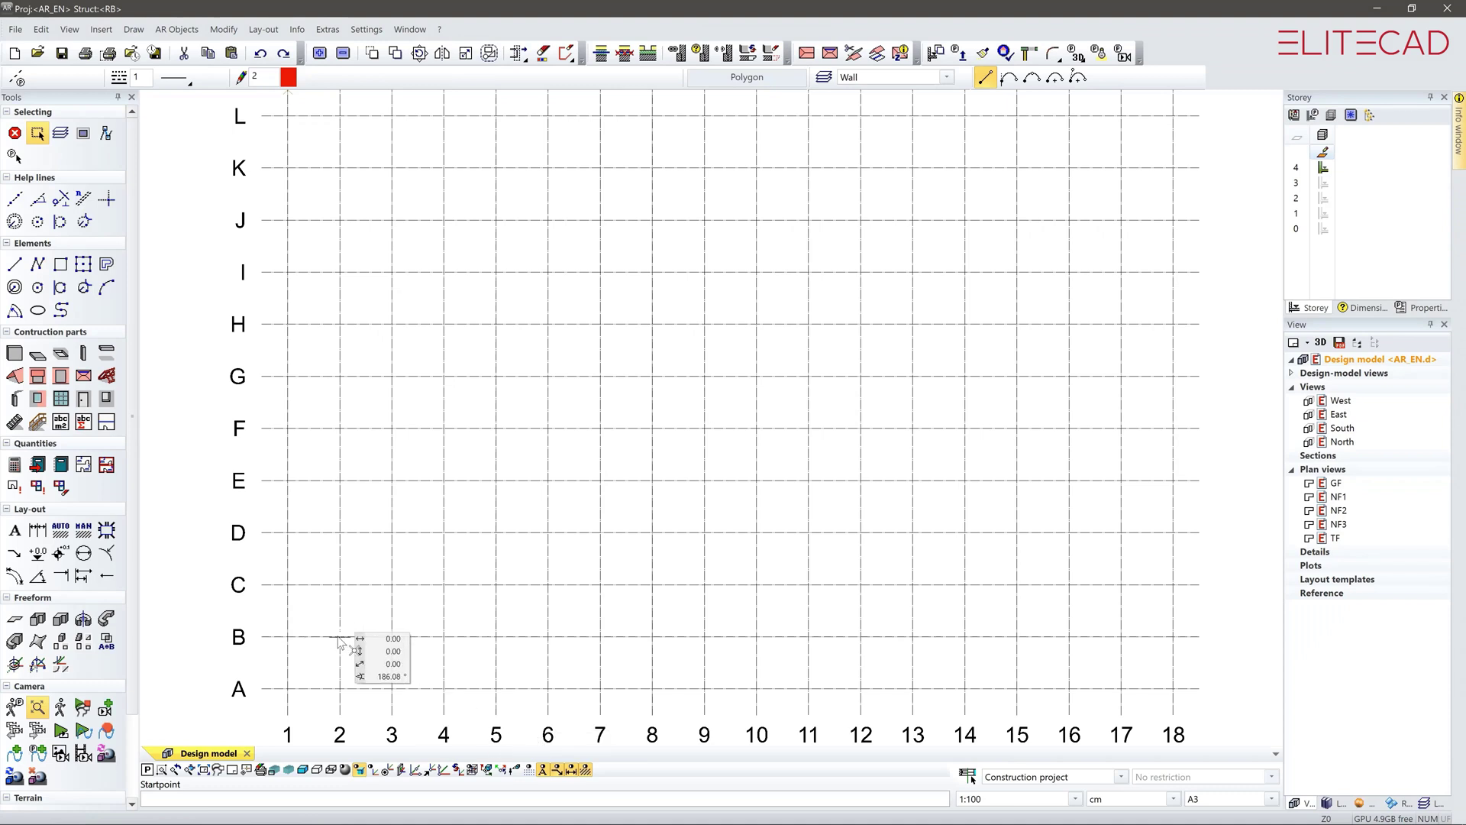
Step: Place wall corners at B/2, B/11, C/11, C/17, K/17, K/4, H/4 and H/2, closing at B/2
left_click(809, 636)
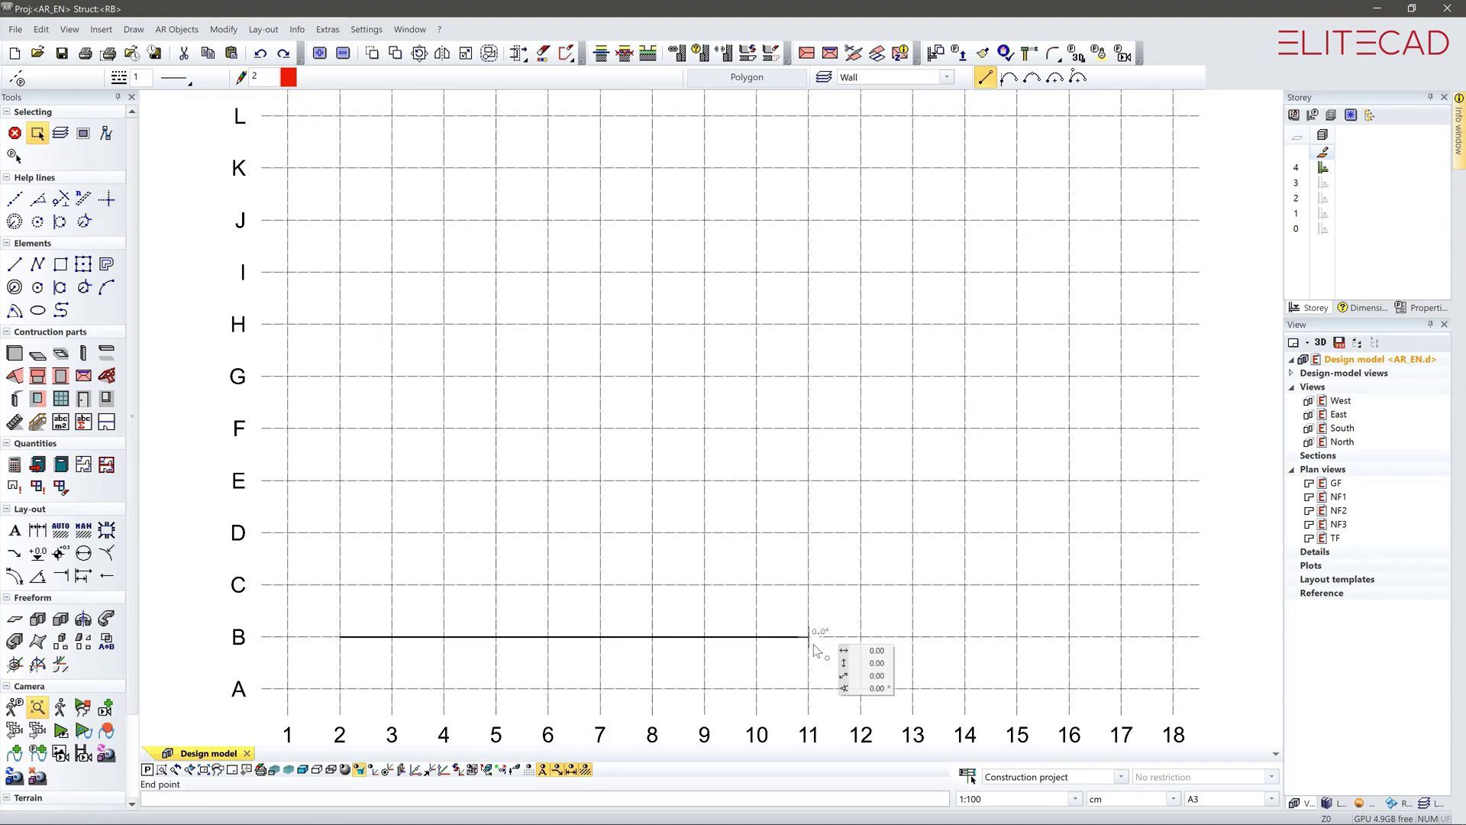
left_click(809, 584)
left_click(1121, 584)
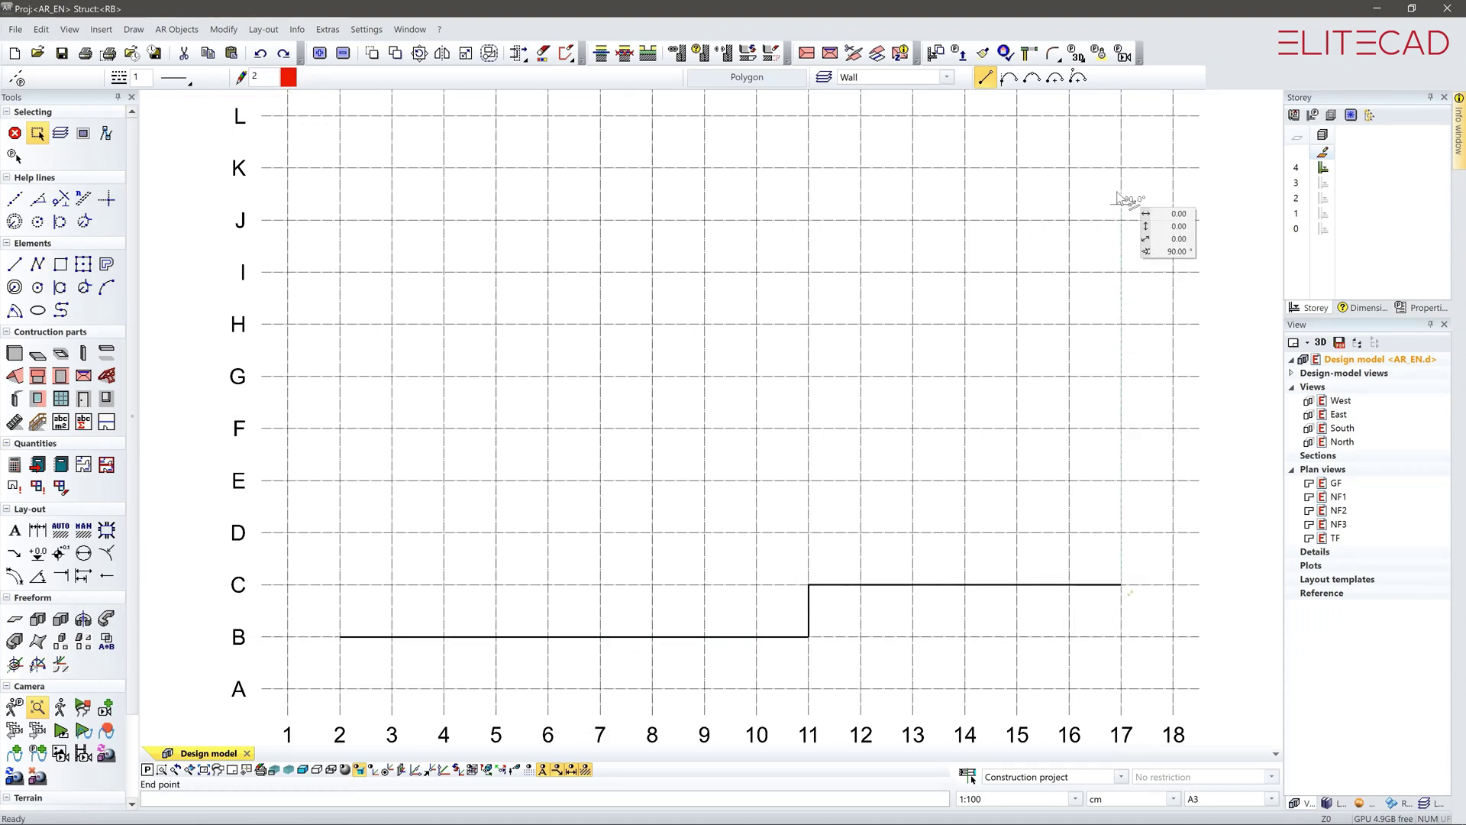
left_click(1121, 168)
left_click(443, 168)
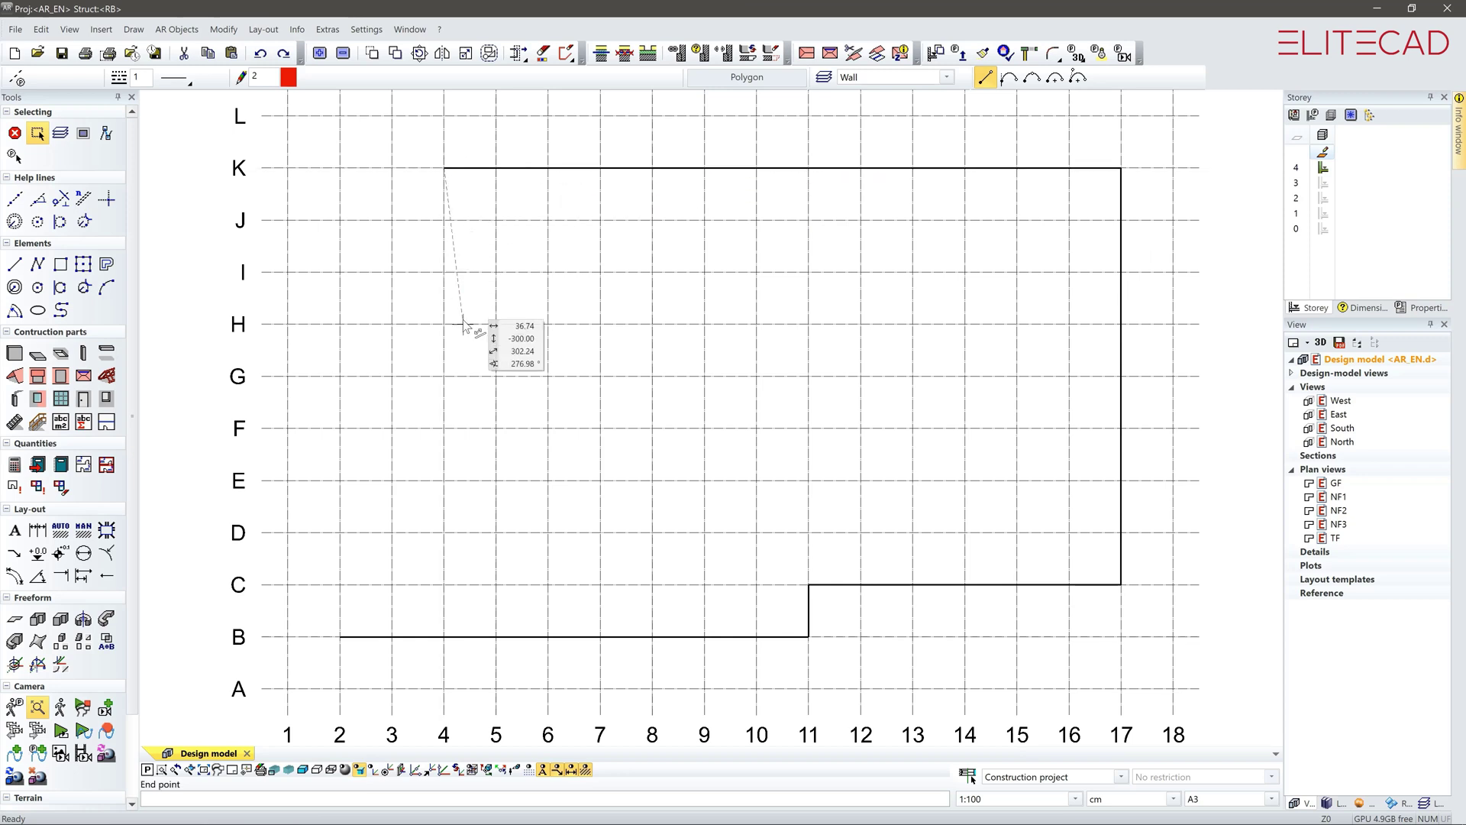
left_click(444, 324)
left_click(339, 325)
left_click(340, 636)
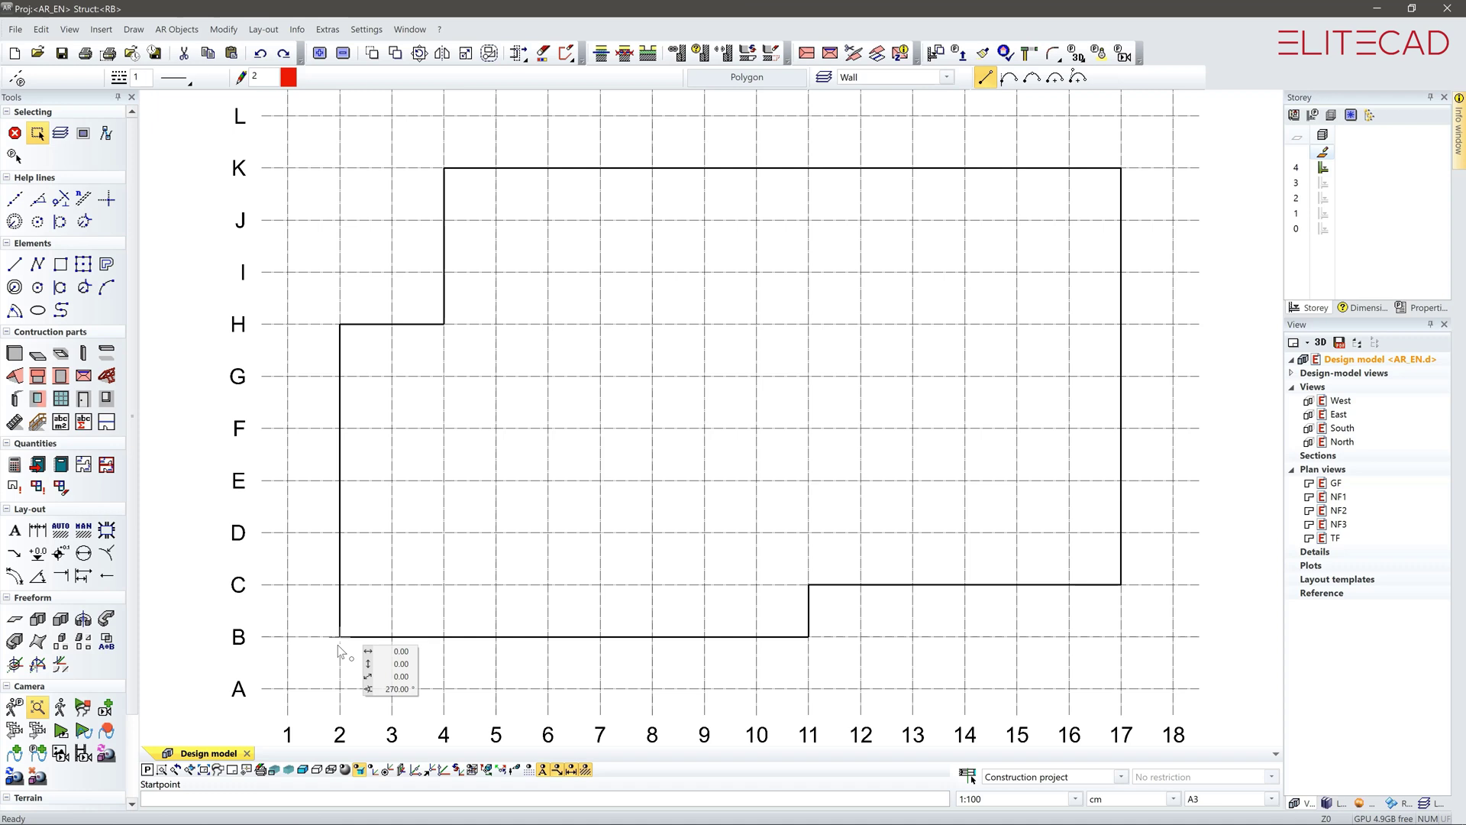
Step: In Structure settings, apply ground-floor clearance 260 and raw slab gauge 50, then confirm
key("Escape")
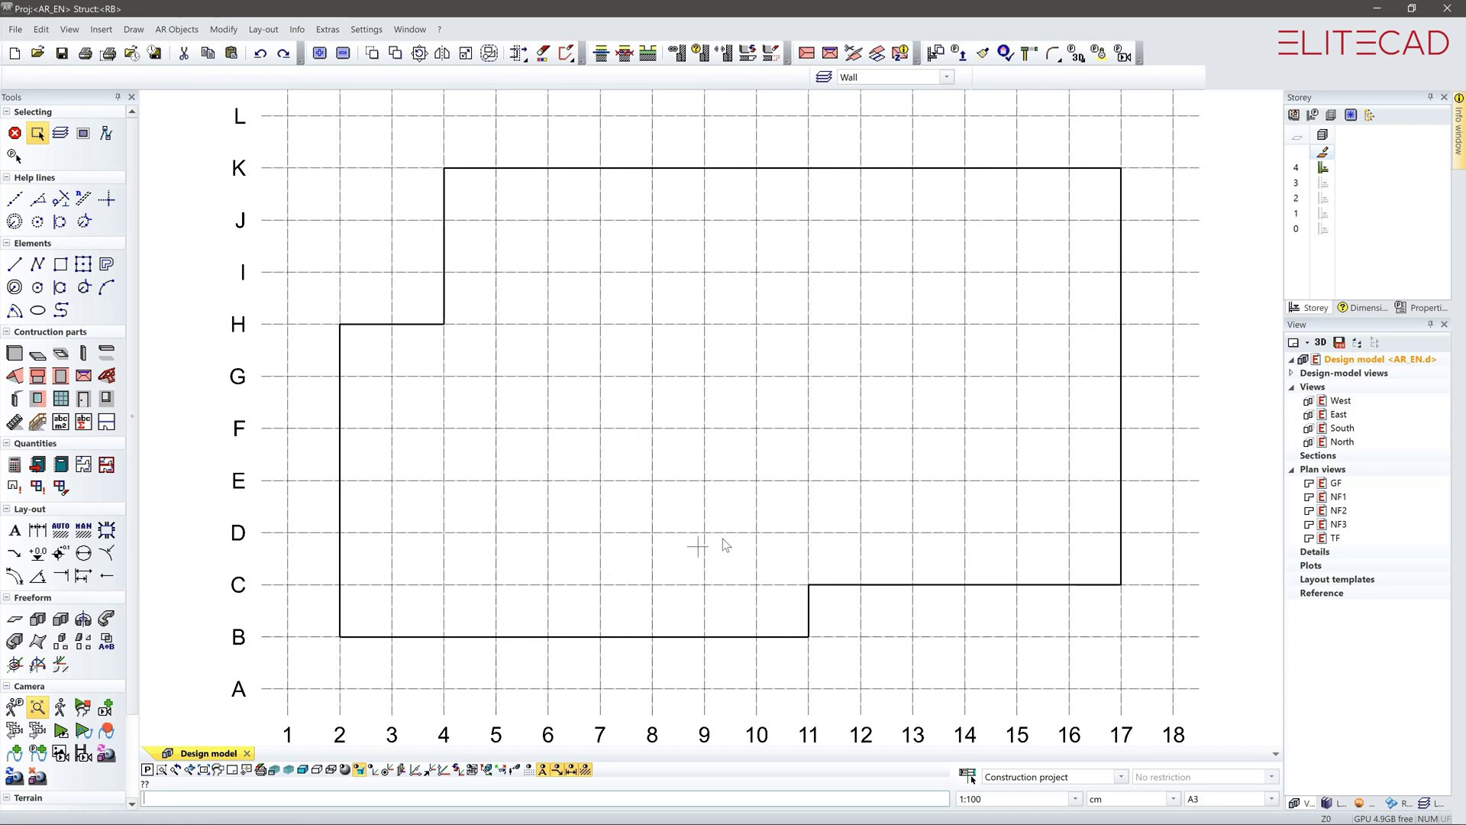
left_click(1314, 116)
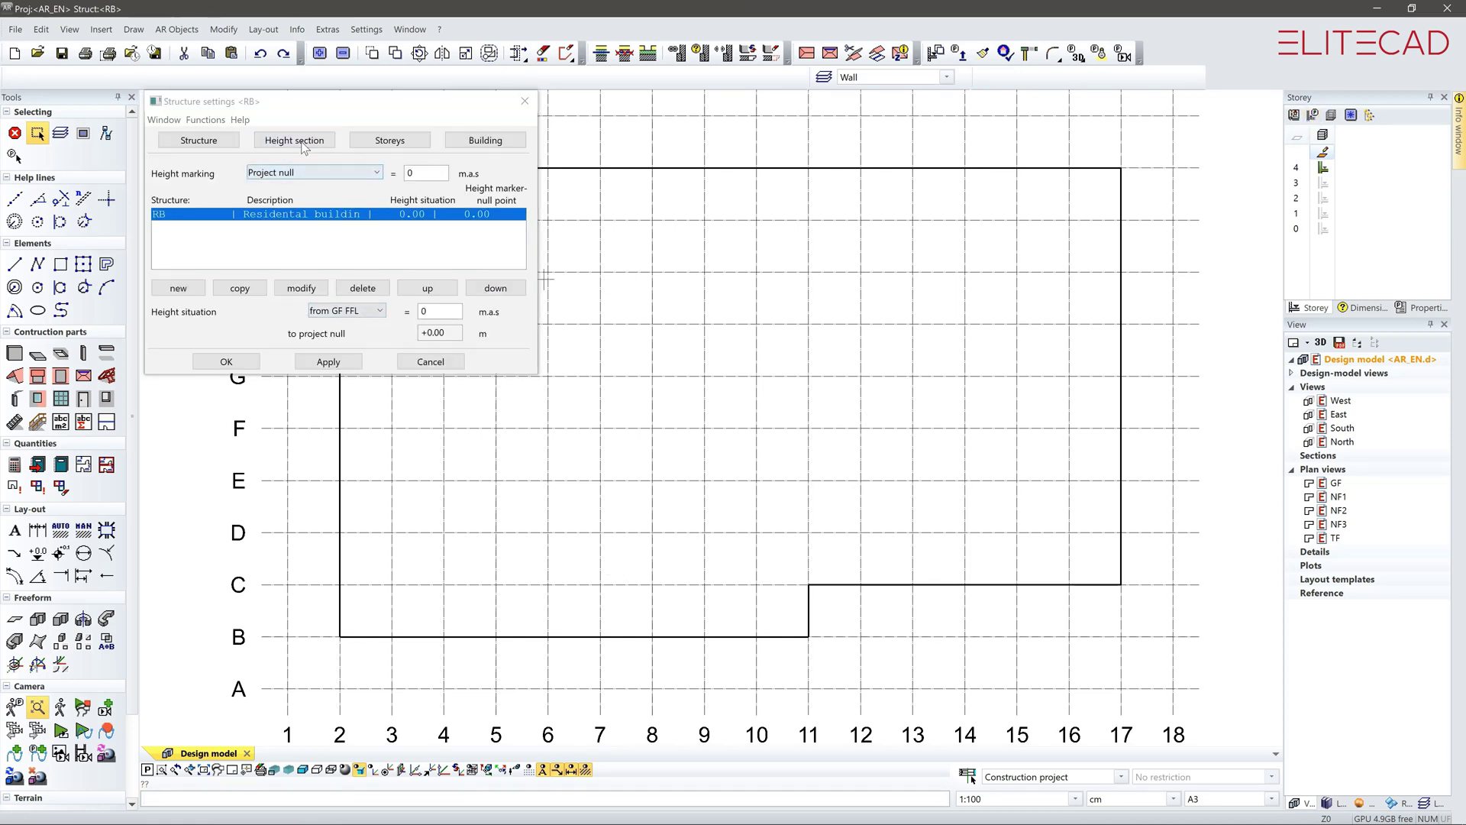
left_click(294, 140)
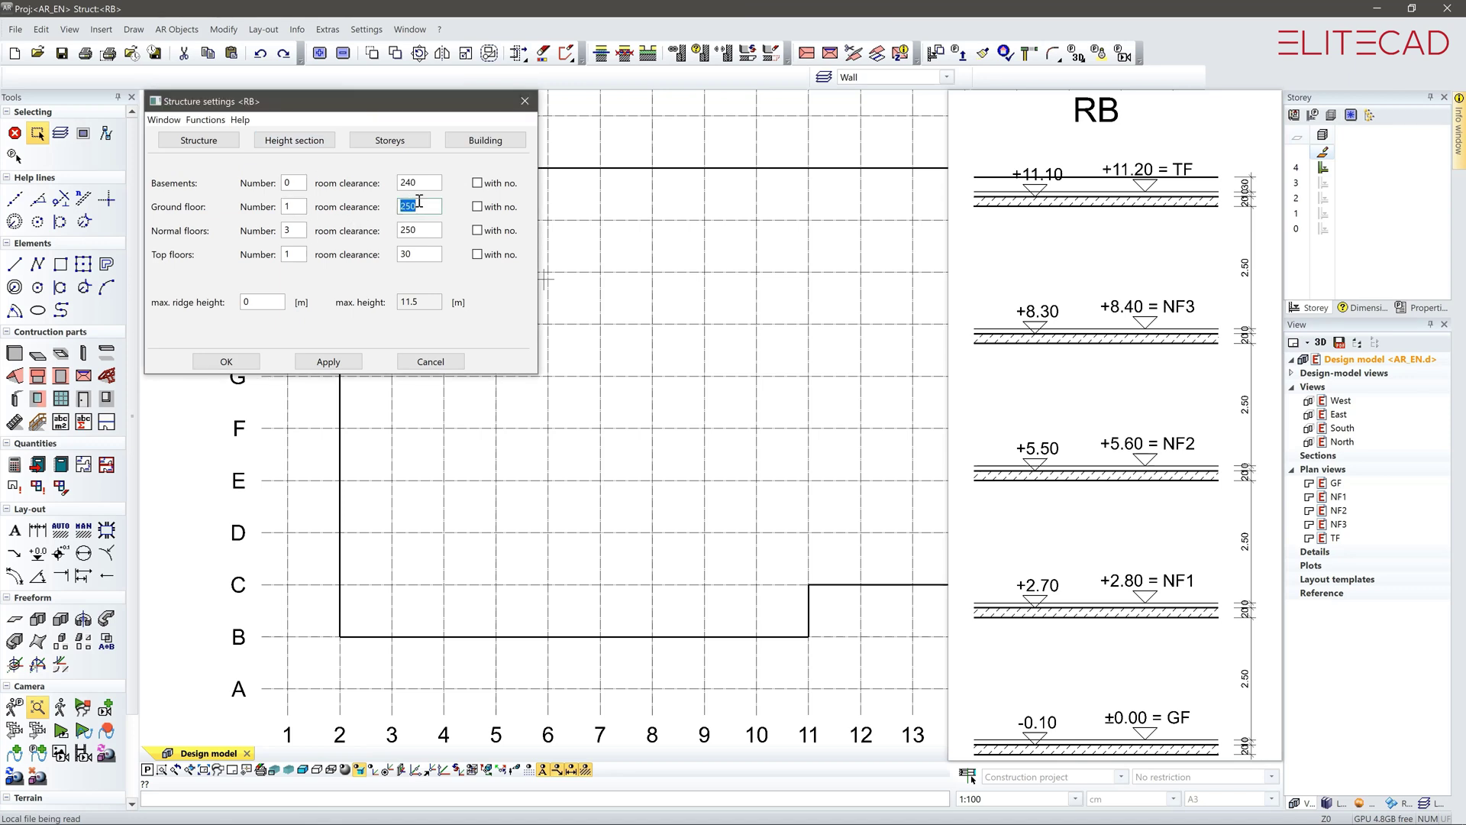
left_click(328, 361)
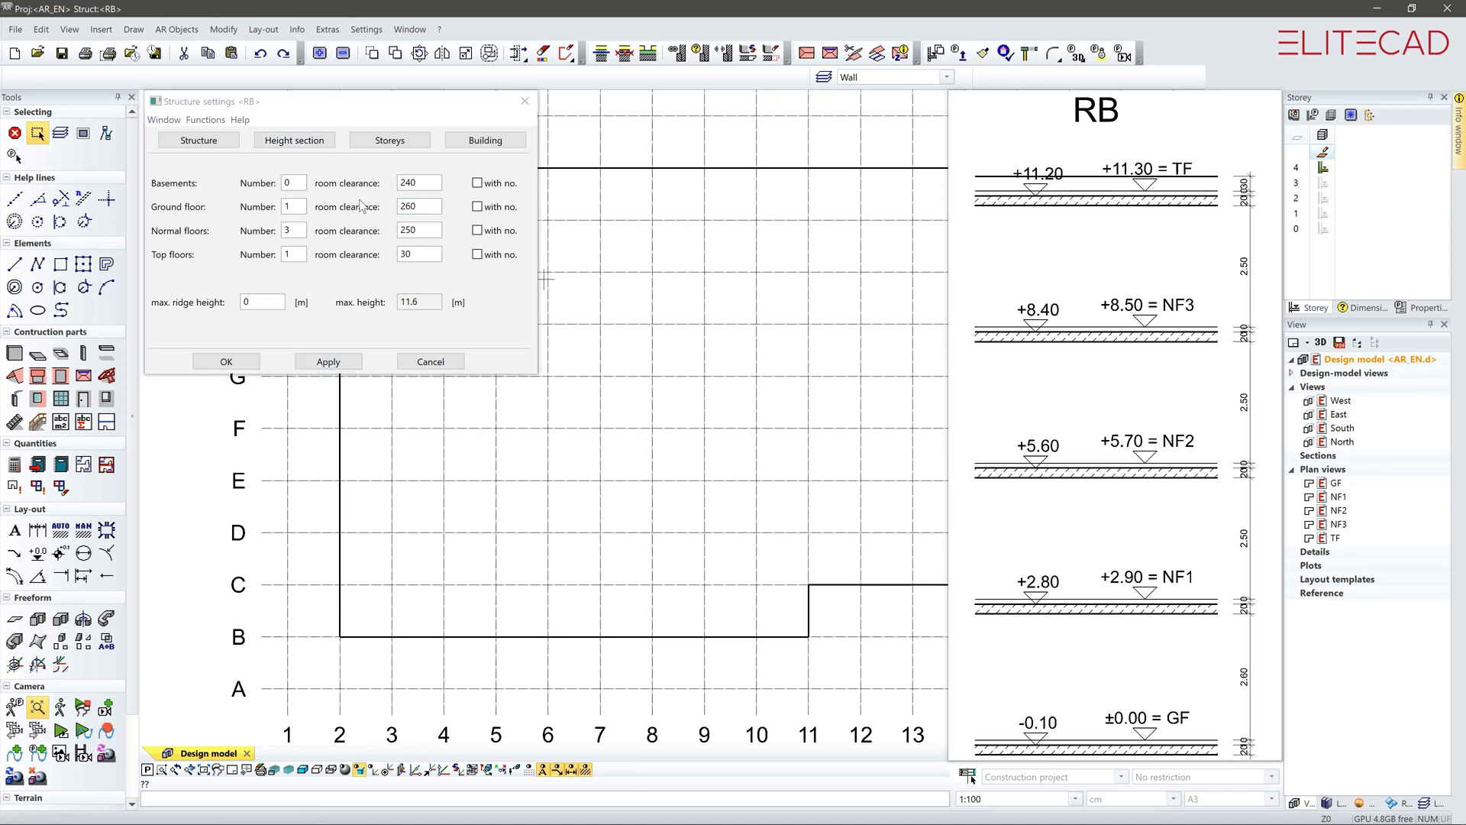
left_click(388, 139)
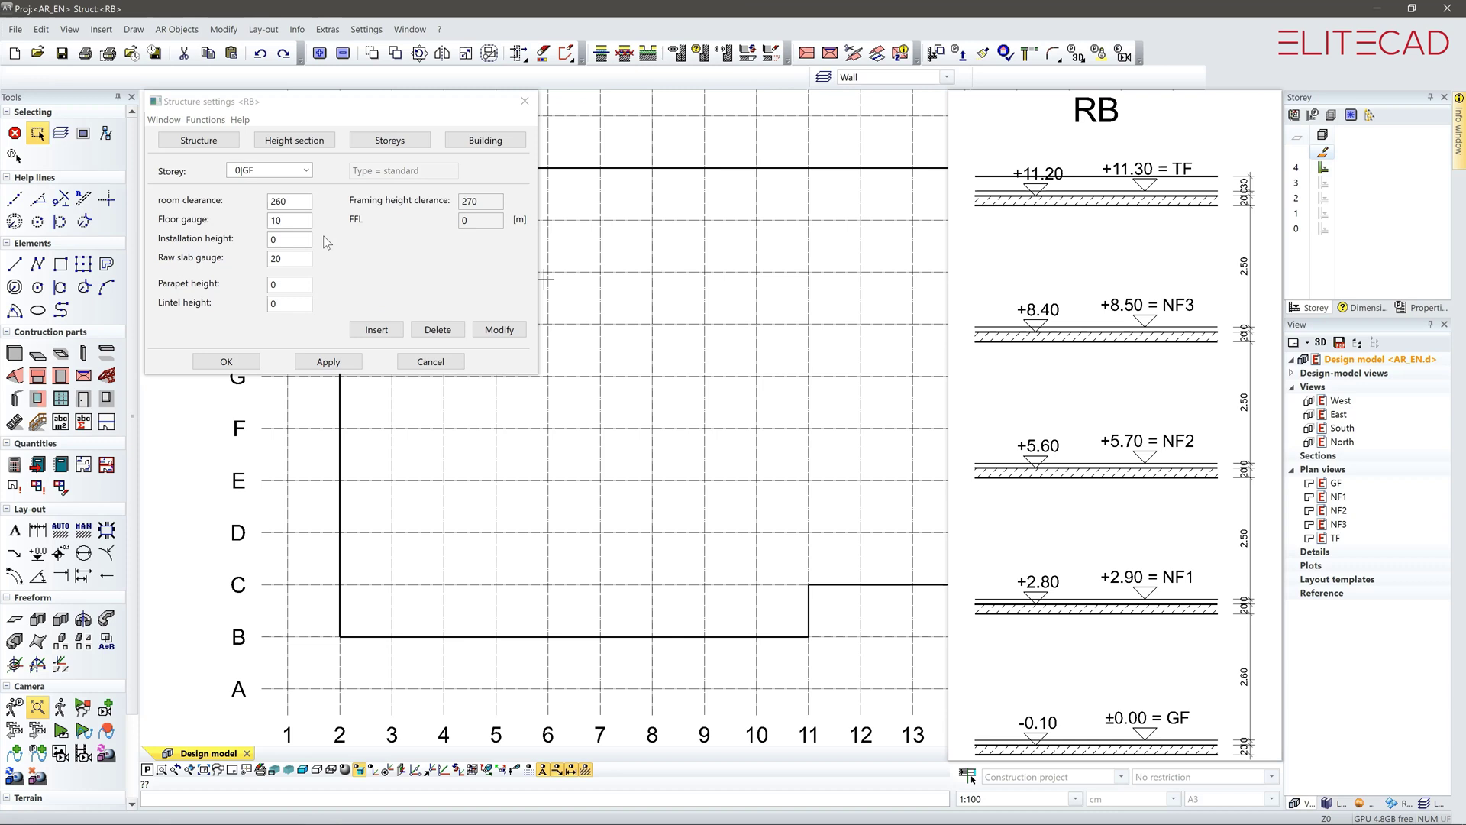
double_click(298, 259)
type("50")
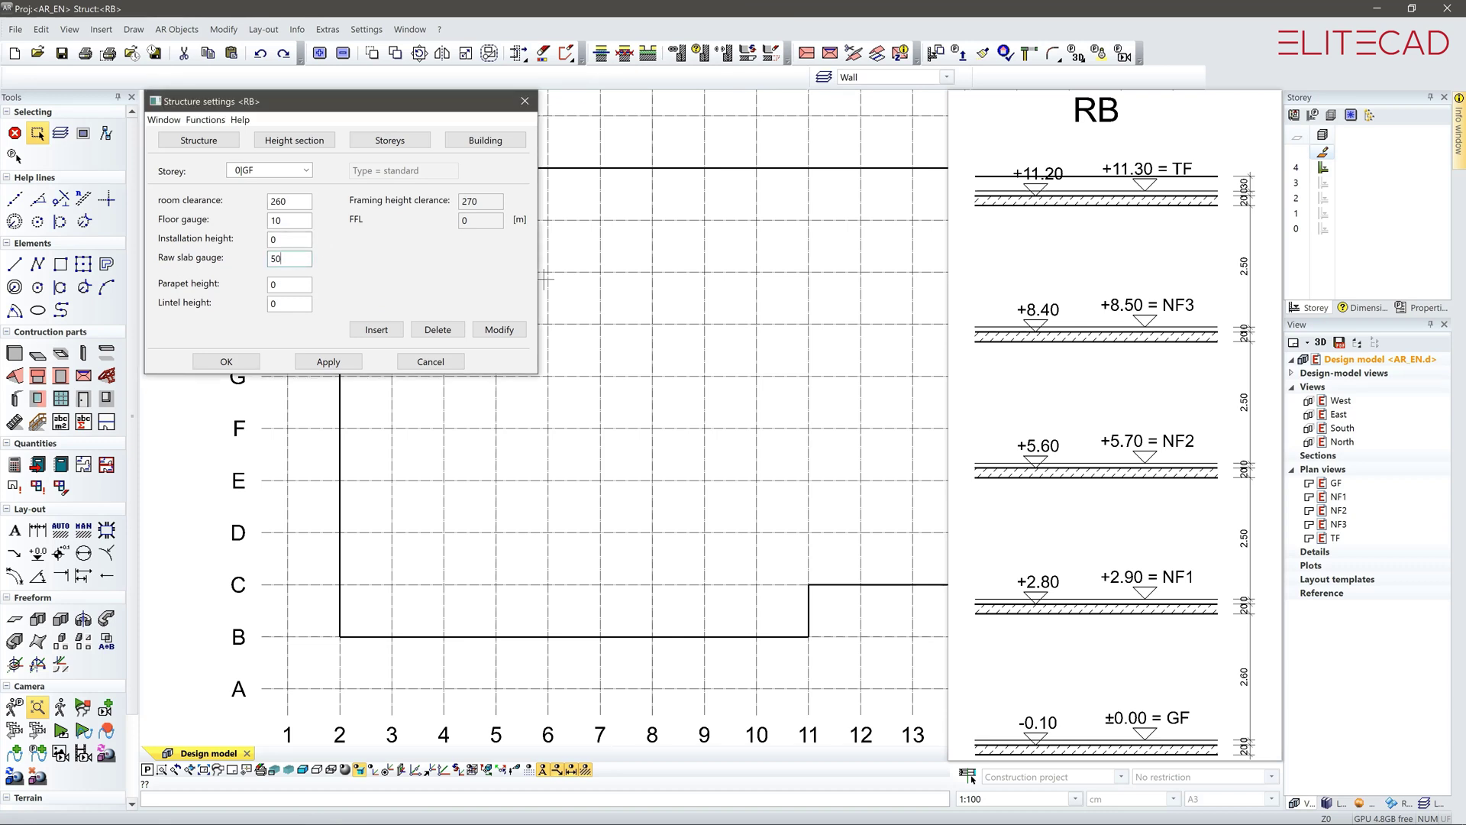
left_click(329, 361)
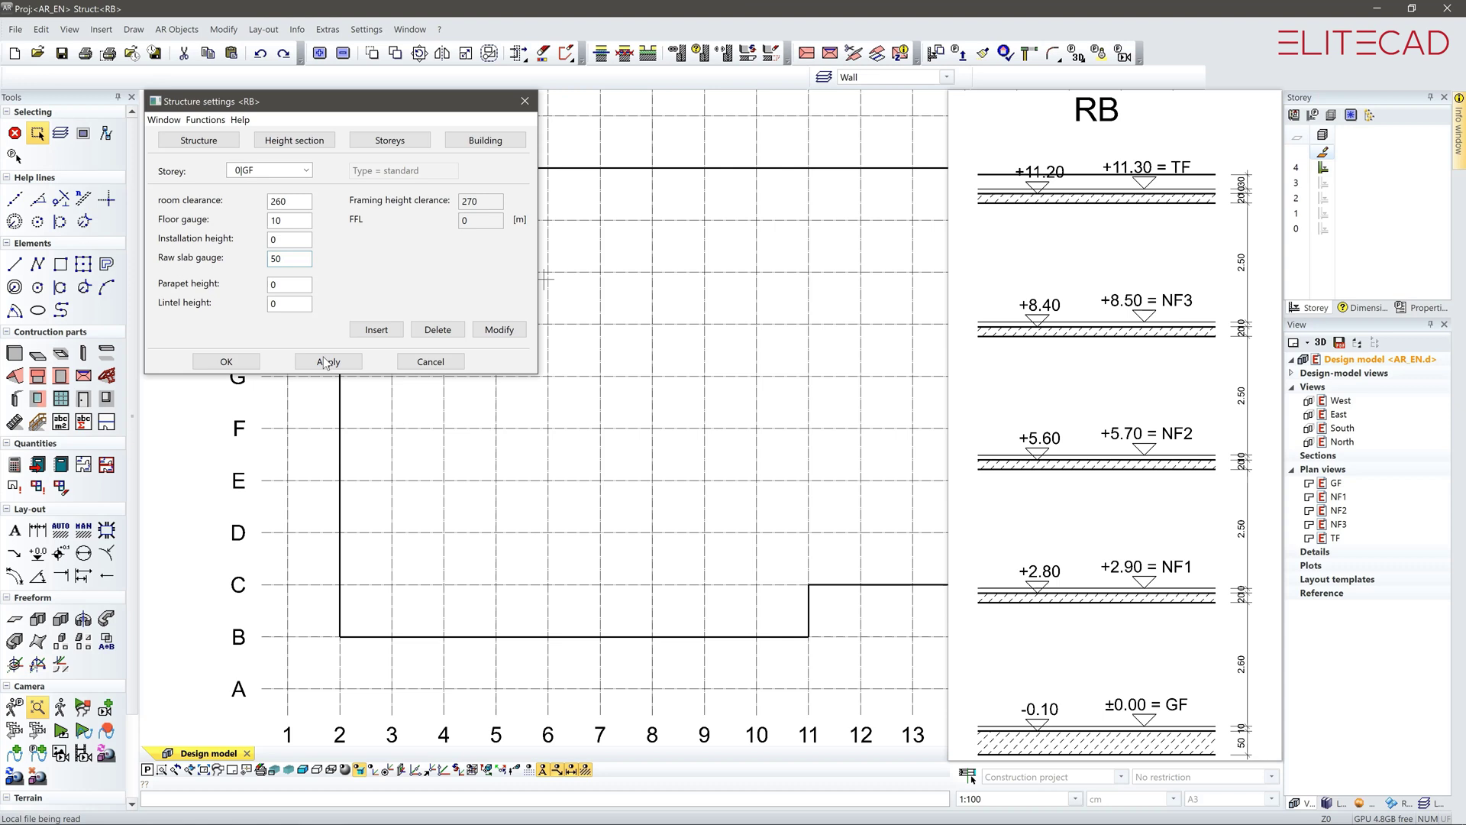
left_click(327, 362)
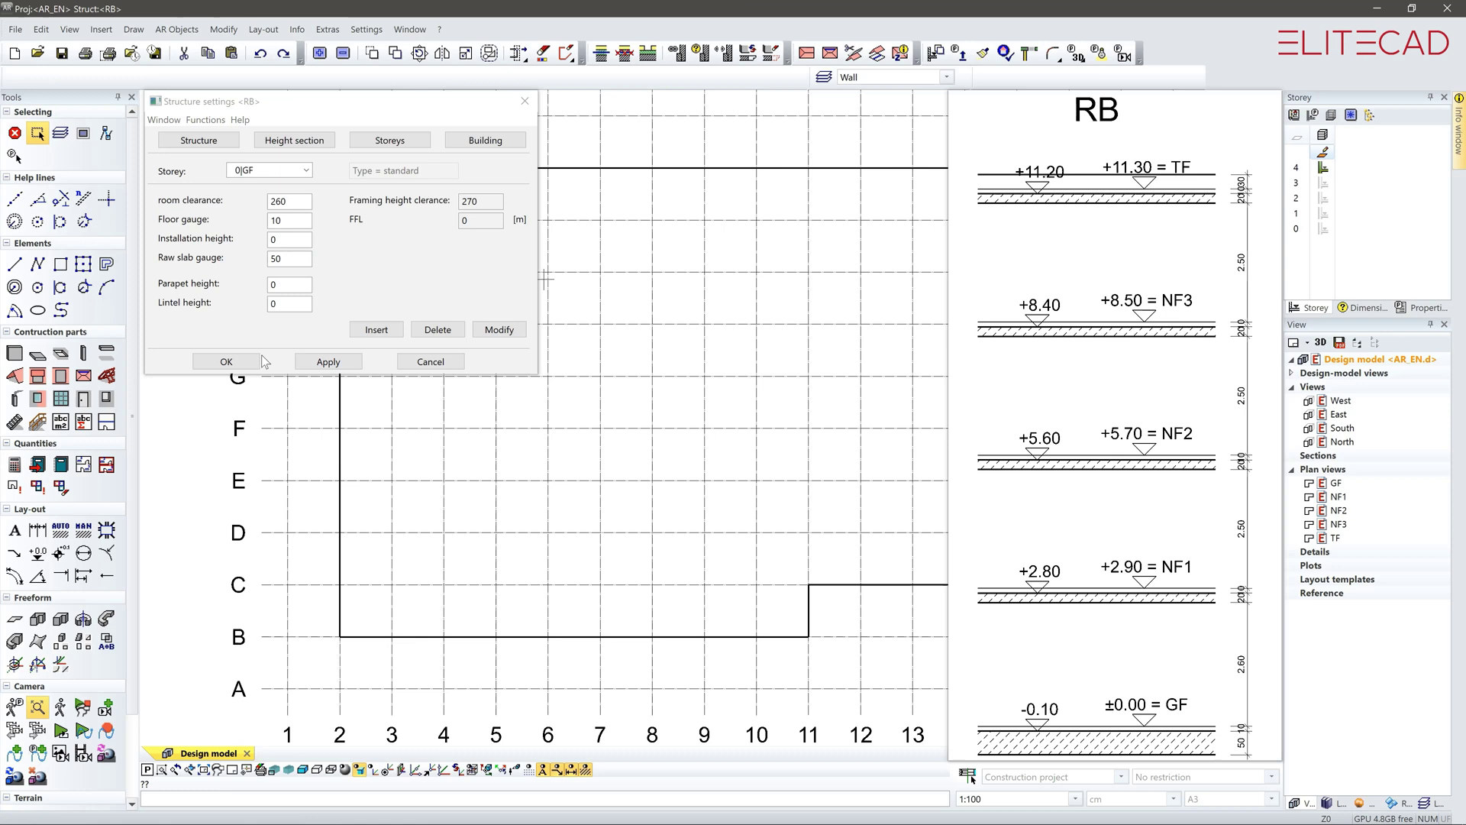
Step: Generate all storeys with Concrete + Insulation walls, concrete slabs and dimension lines
left_click(225, 360)
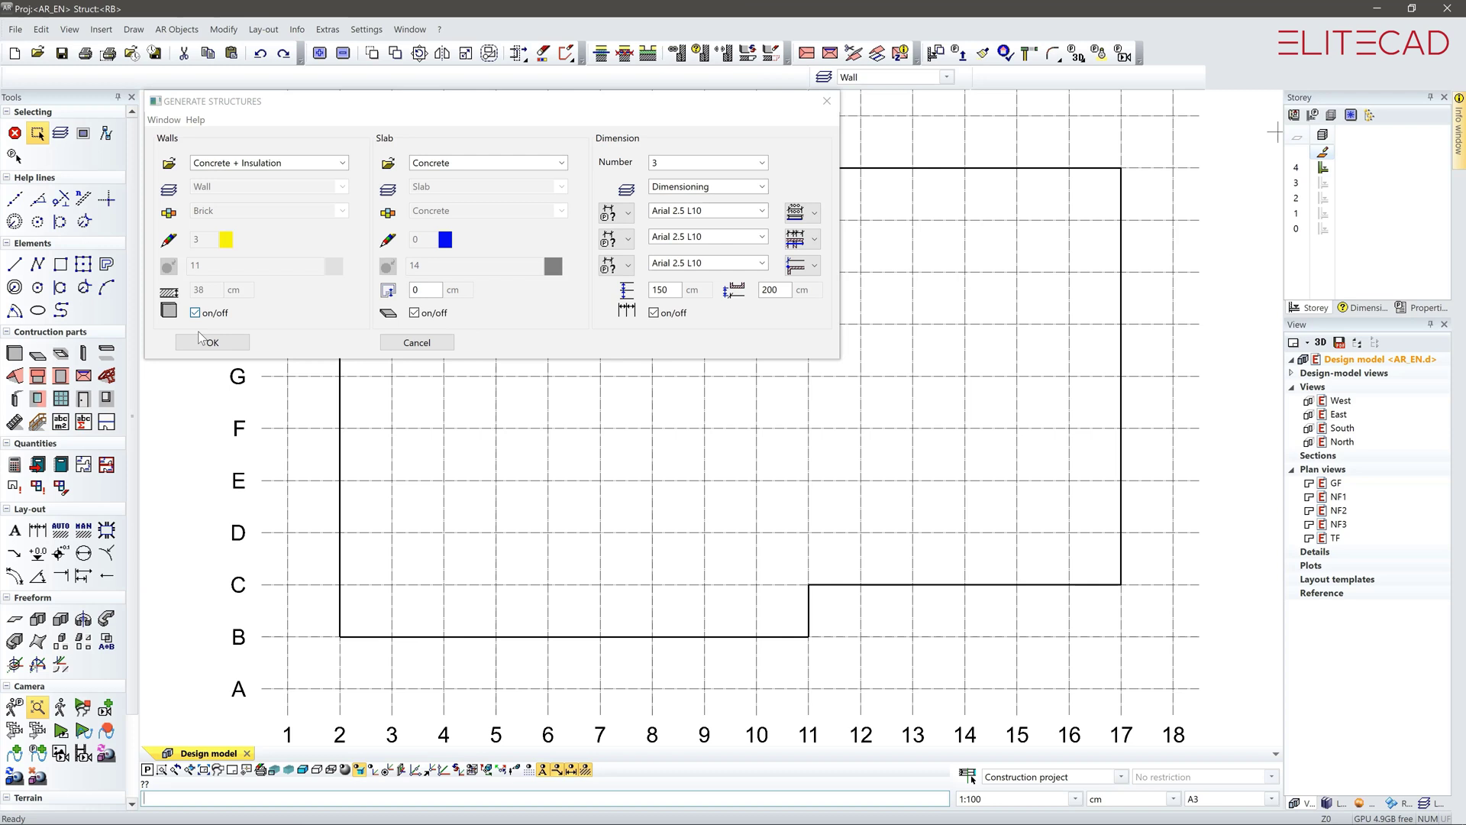
left_click(207, 342)
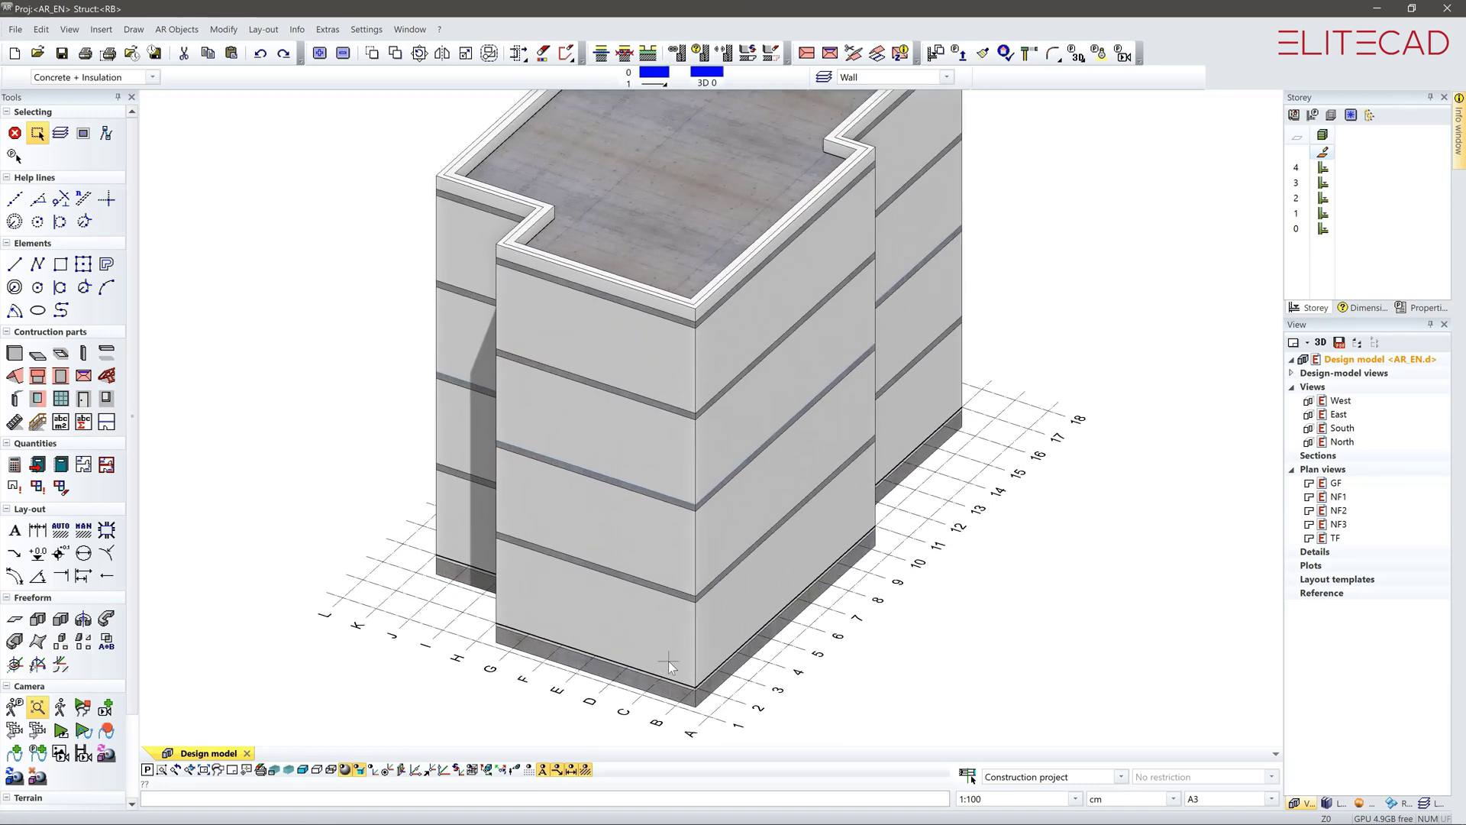
Step: Stretch the ground-floor corner, right and front walls inward with rectangular recesses
left_click(667, 661)
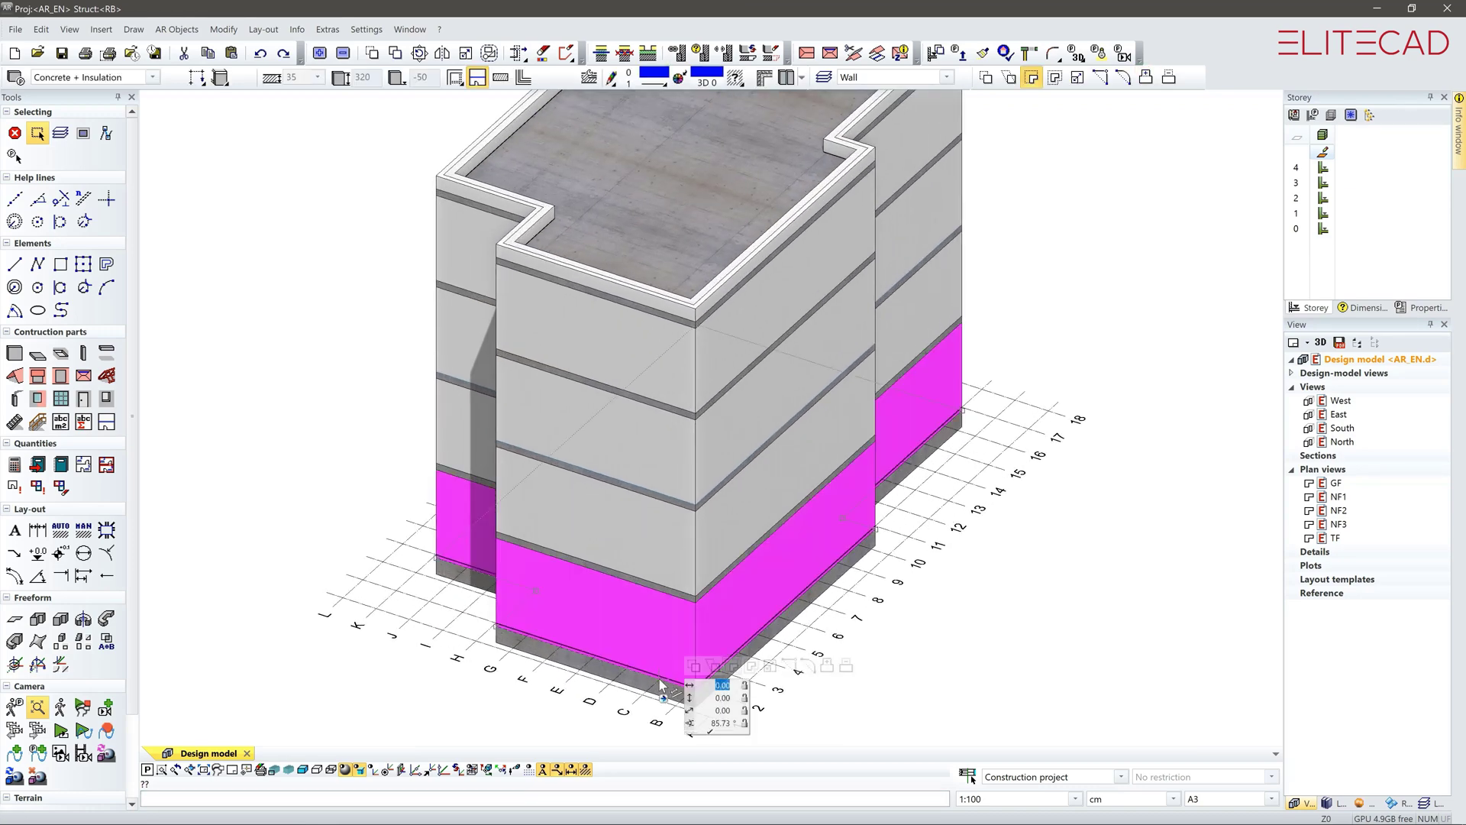
left_click(845, 667)
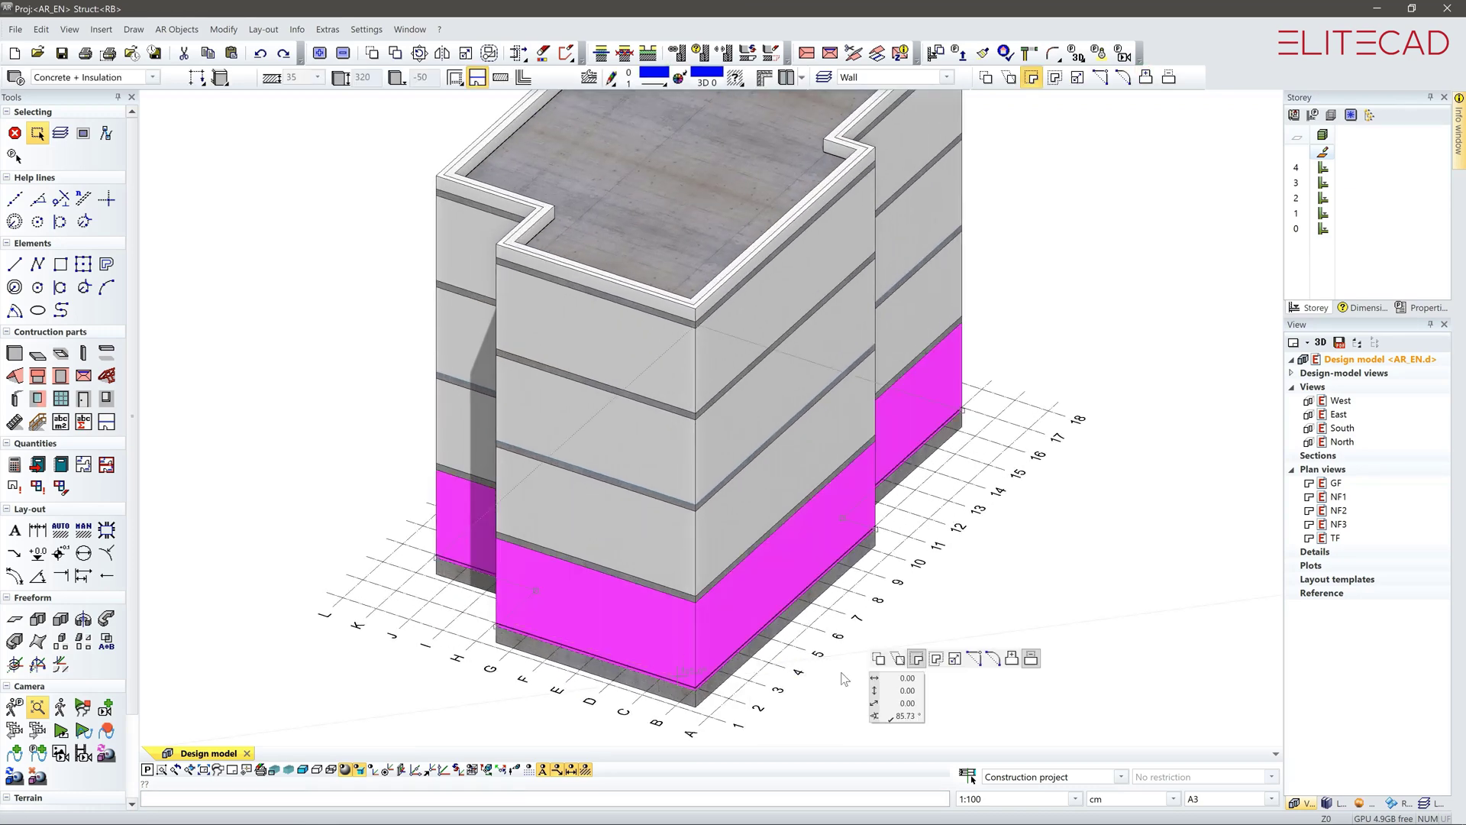
left_click(690, 679)
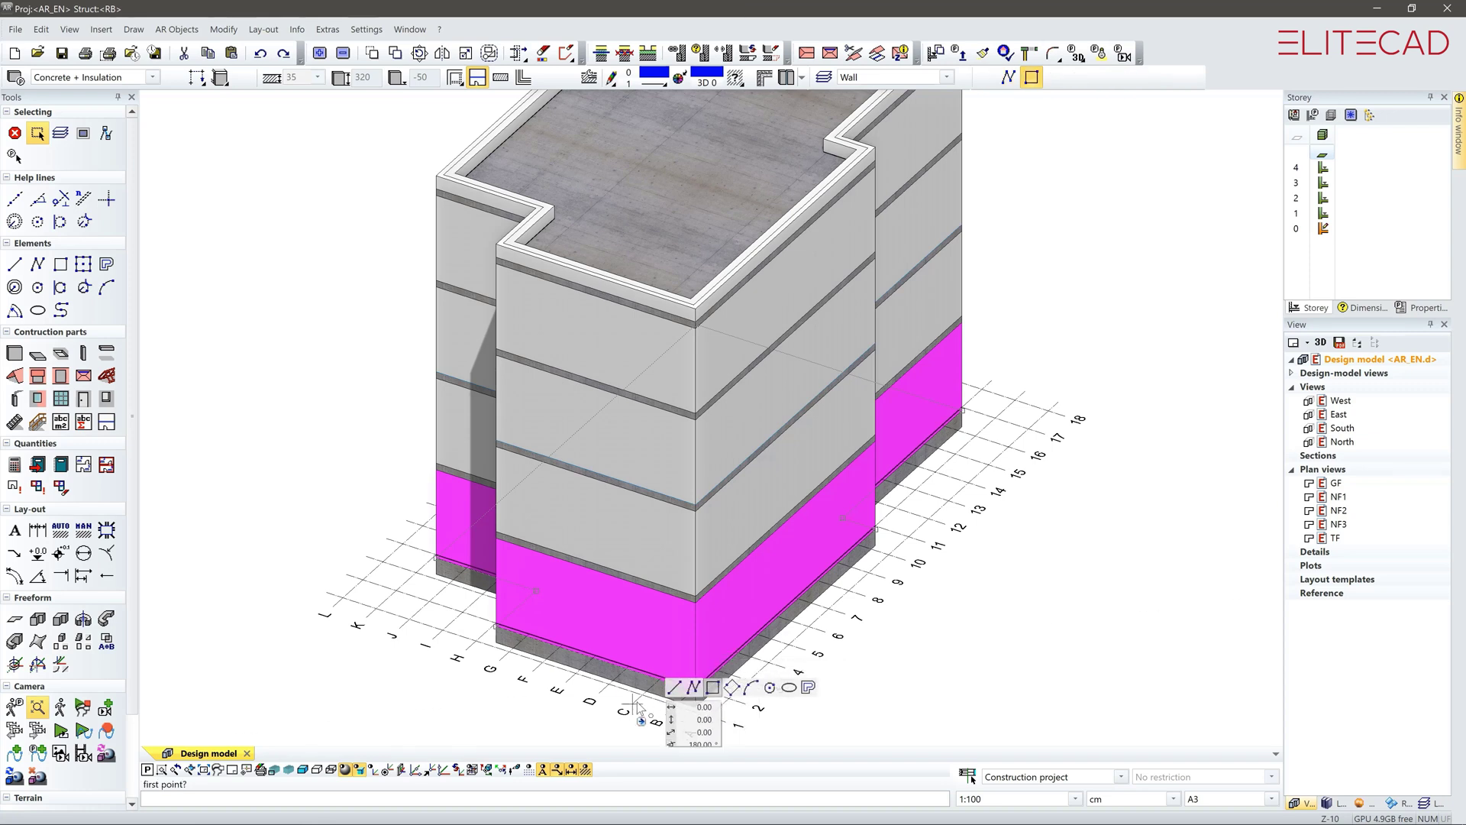
left_click(815, 668)
left_click(848, 591)
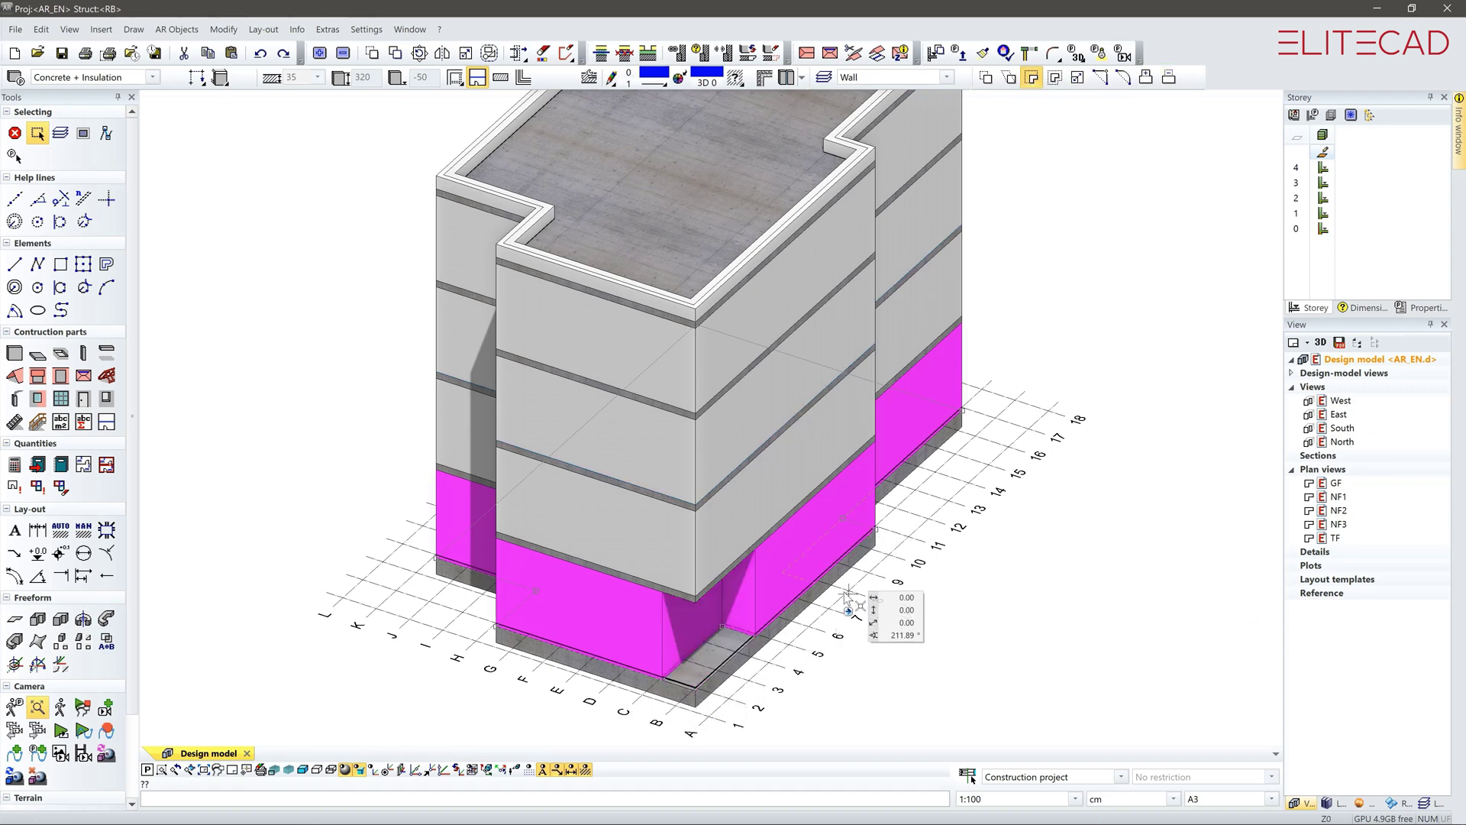
left_click(857, 599)
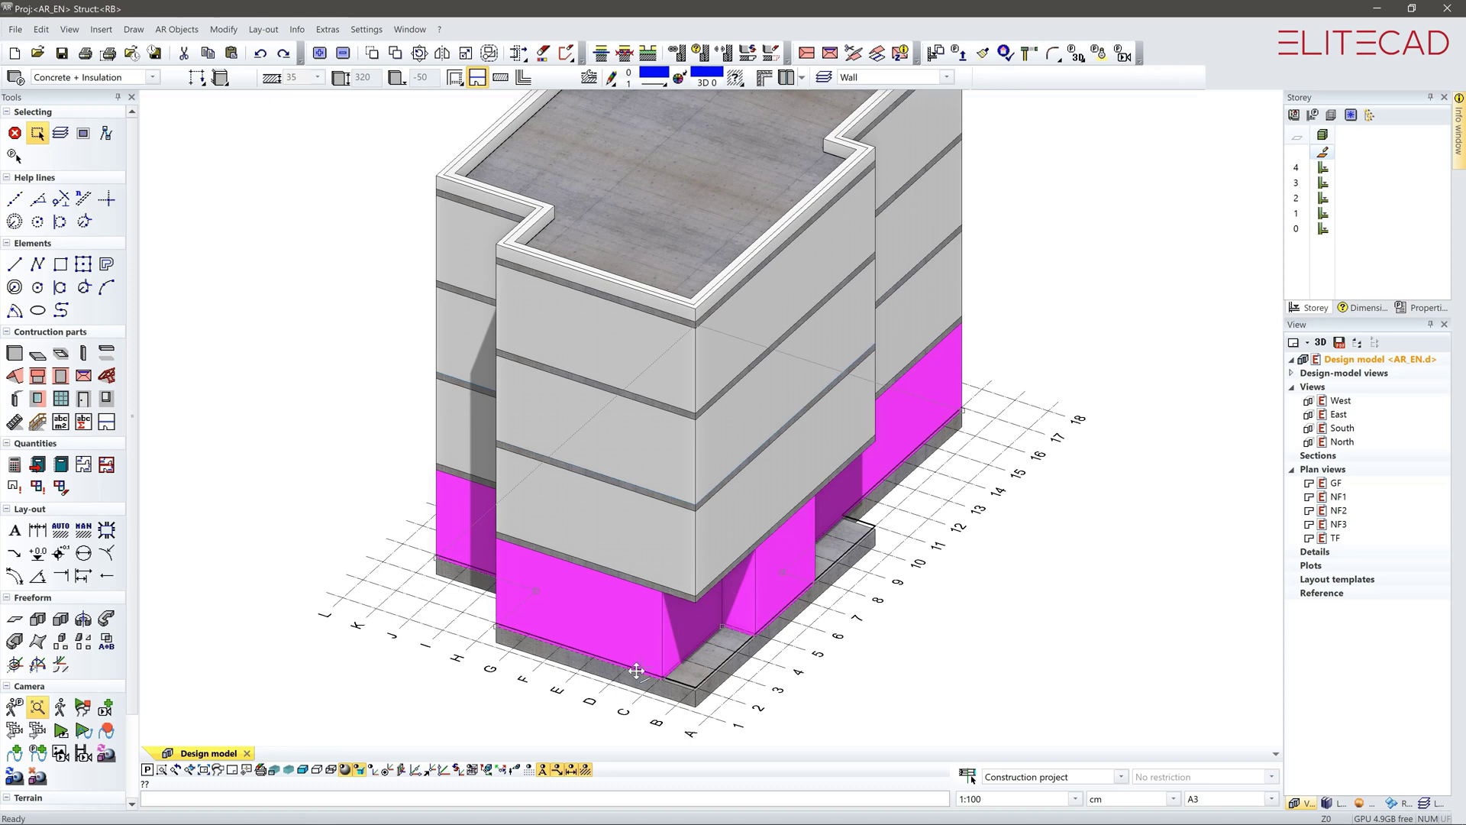
left_click(765, 685)
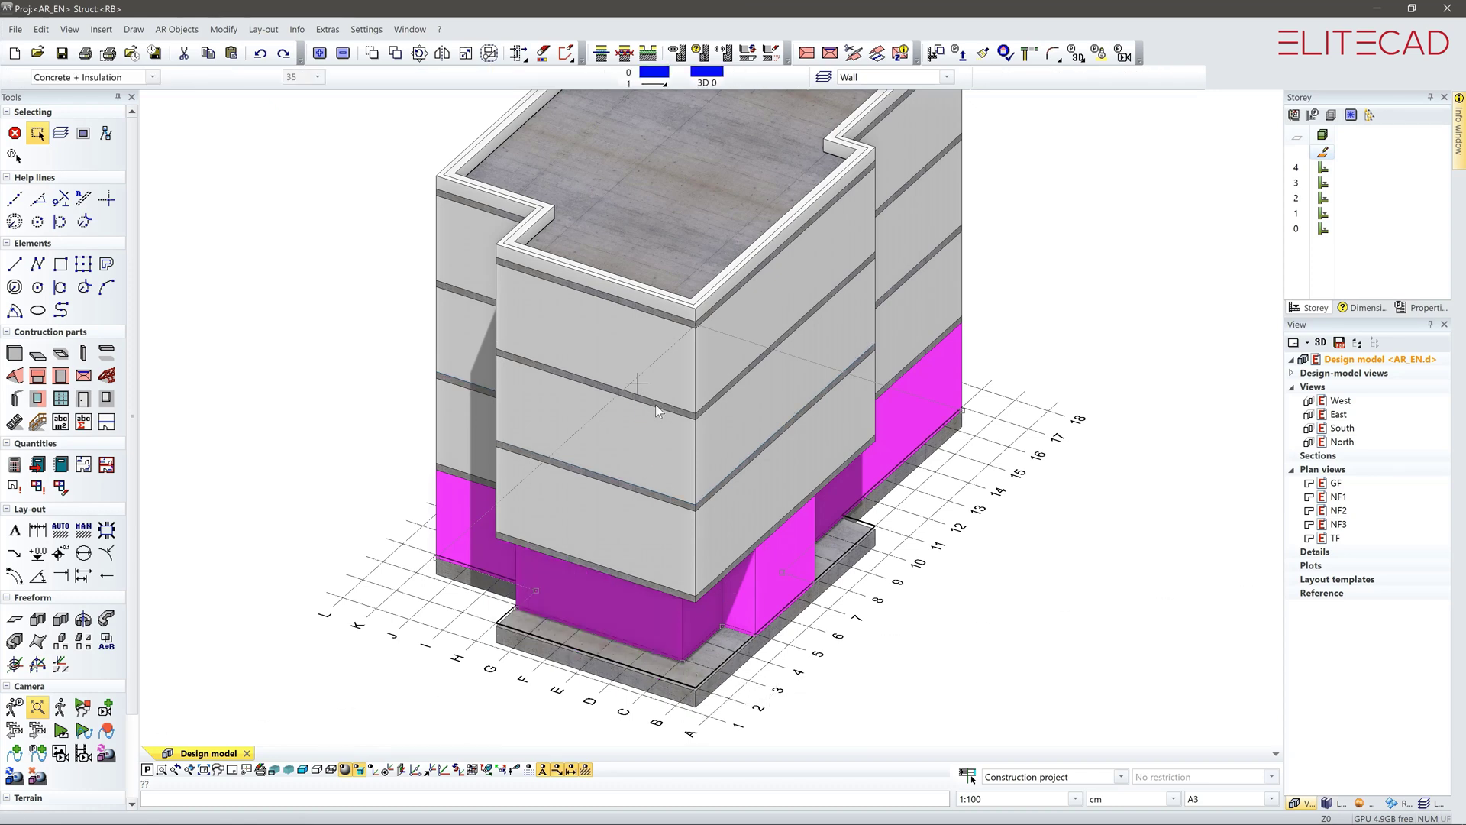
Step: Set back the top- and middle-storey front walls with a rectangular stretch, repositioning the recess edge
left_click(655, 405)
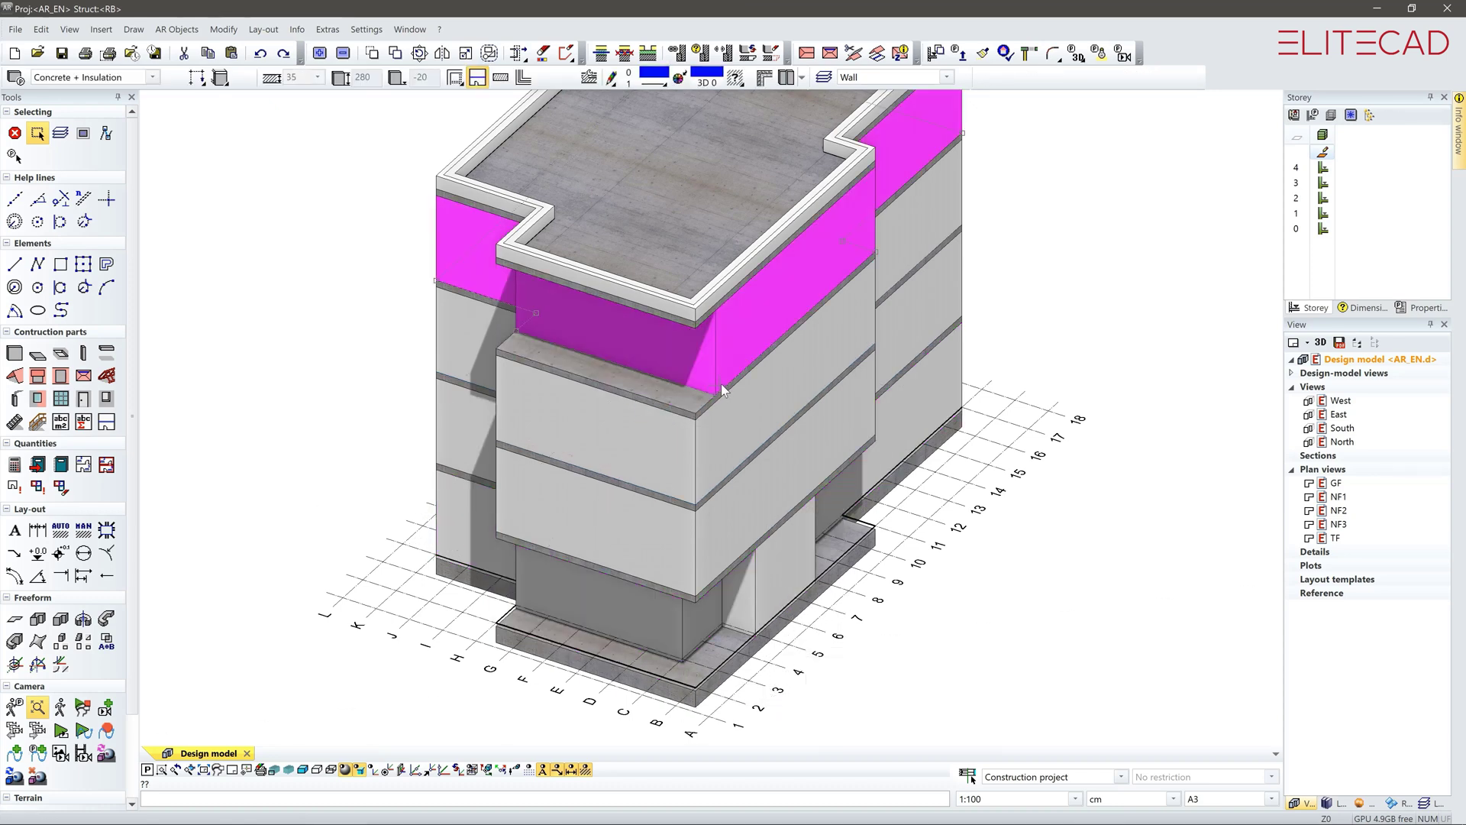
left_click(605, 694)
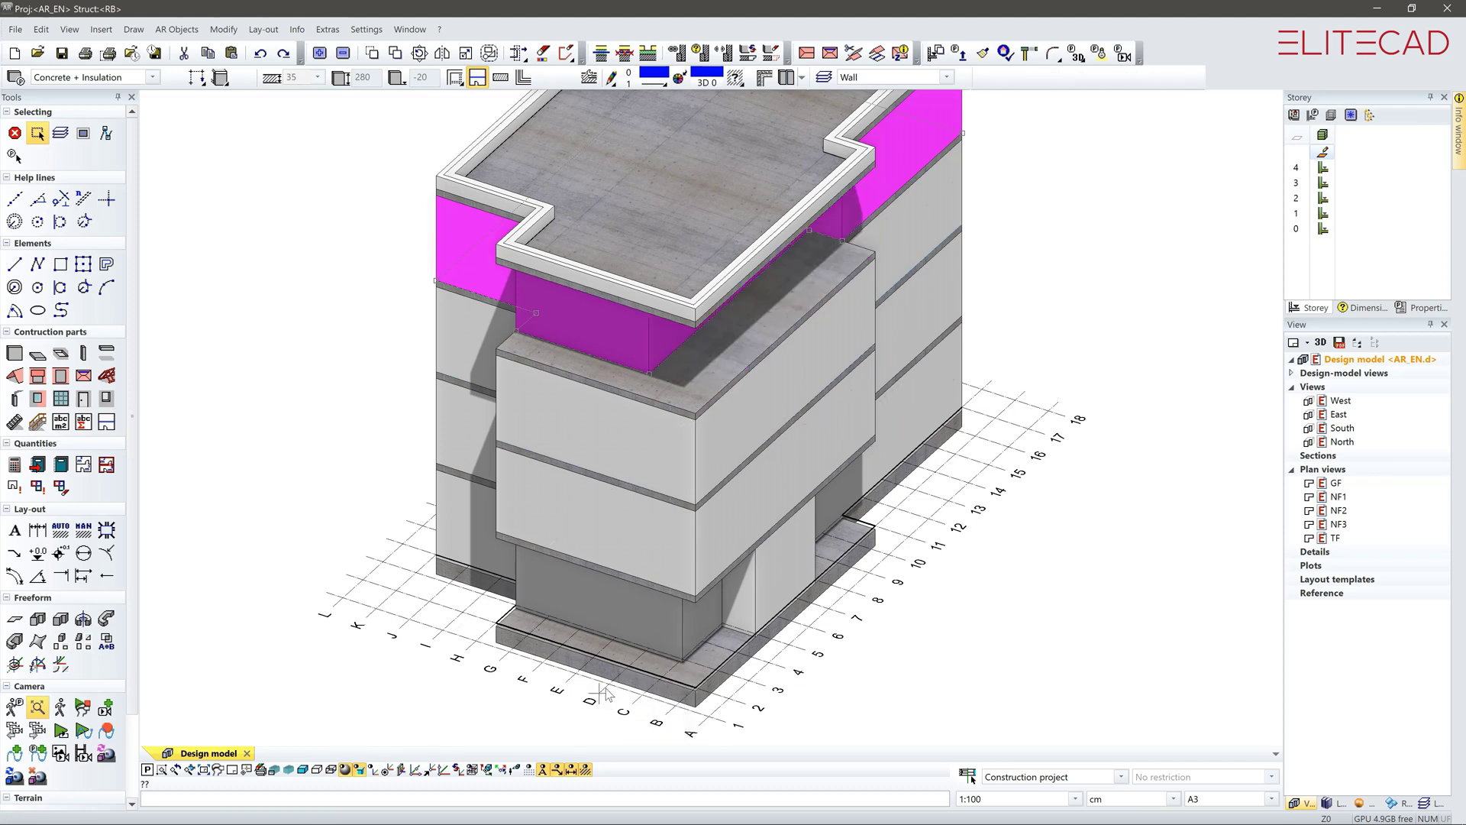
left_click(783, 524)
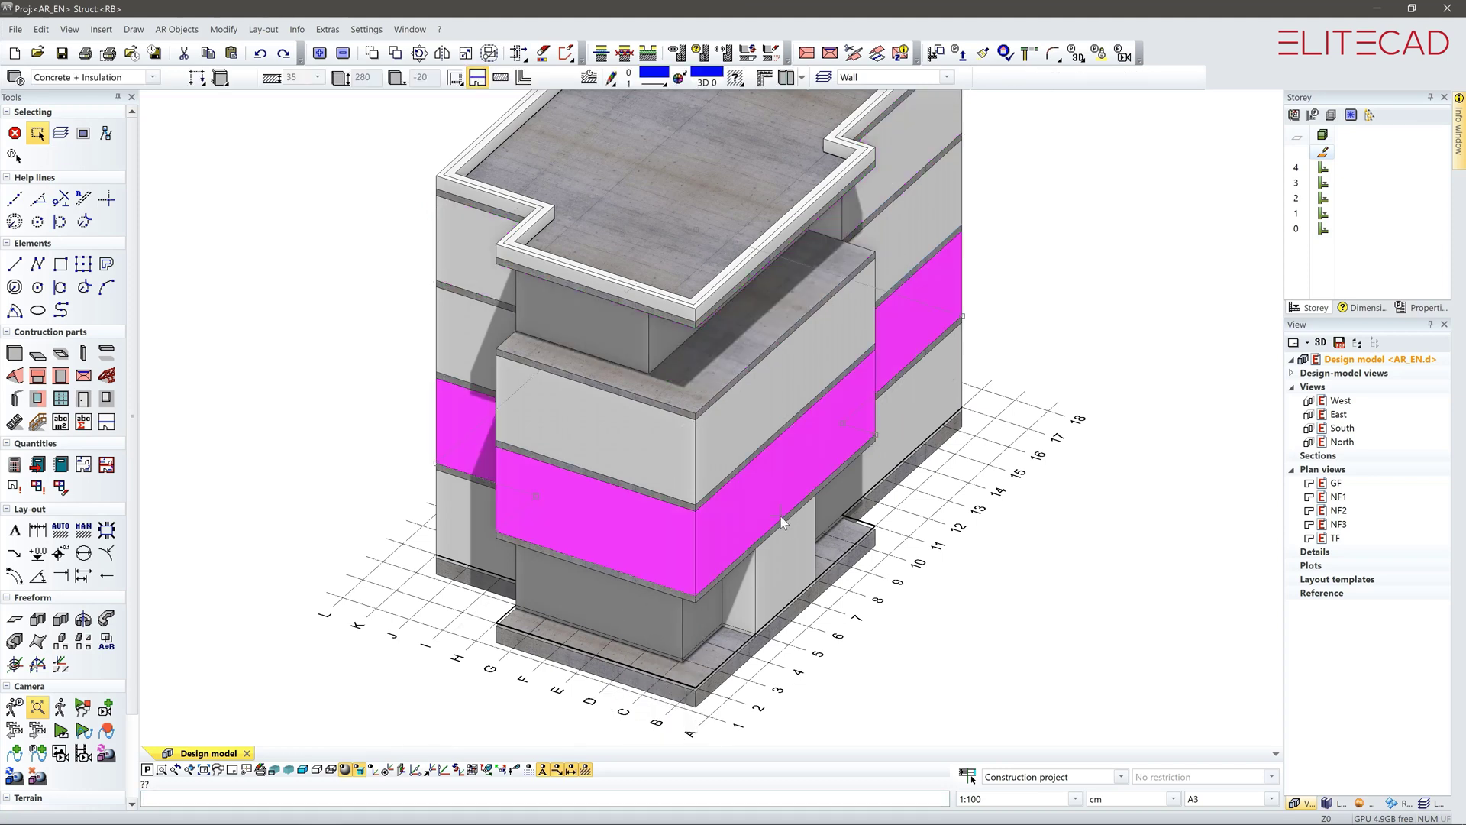
left_click(781, 522)
left_click(781, 522)
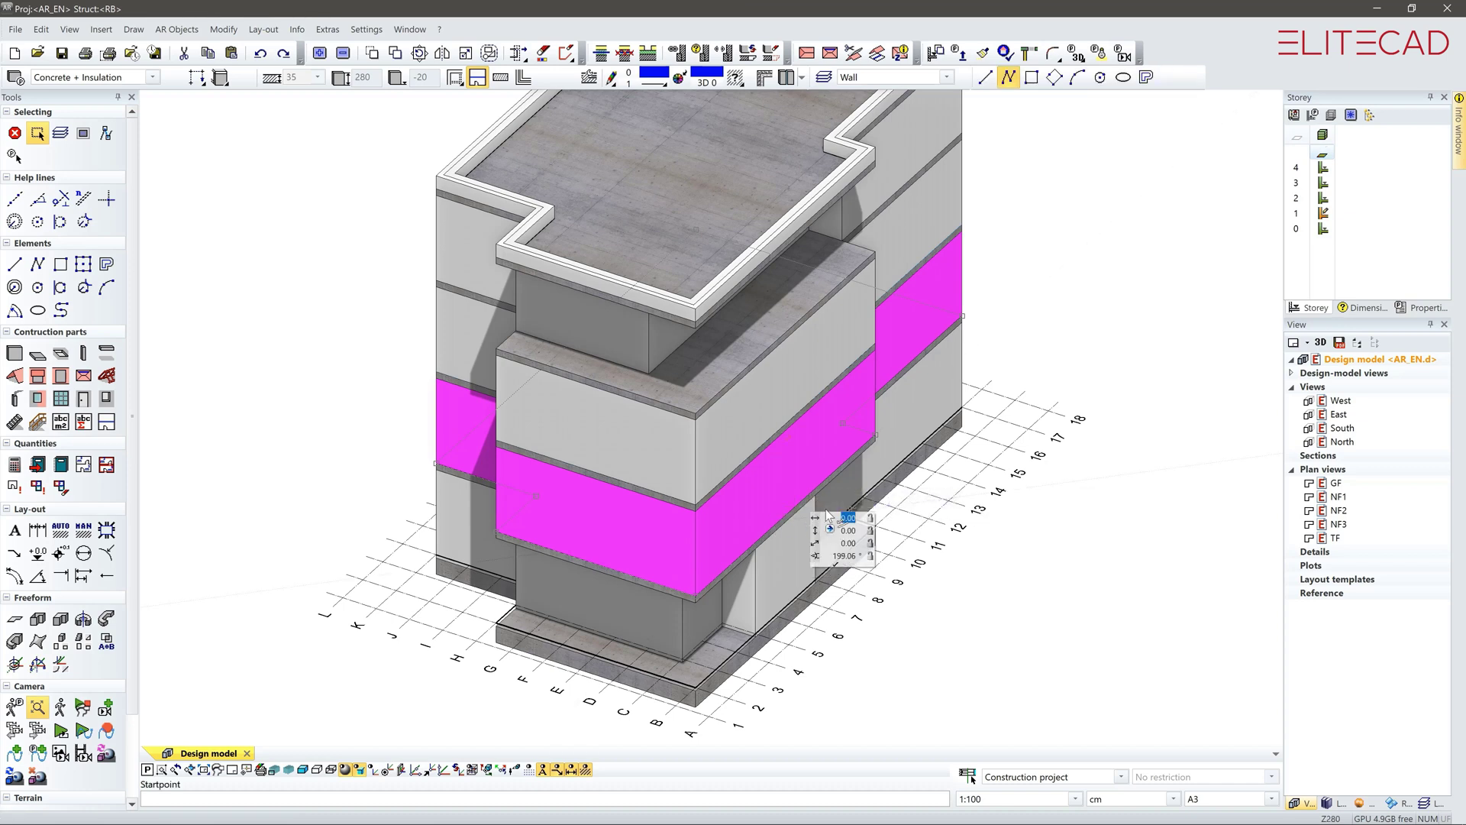
left_click(857, 498)
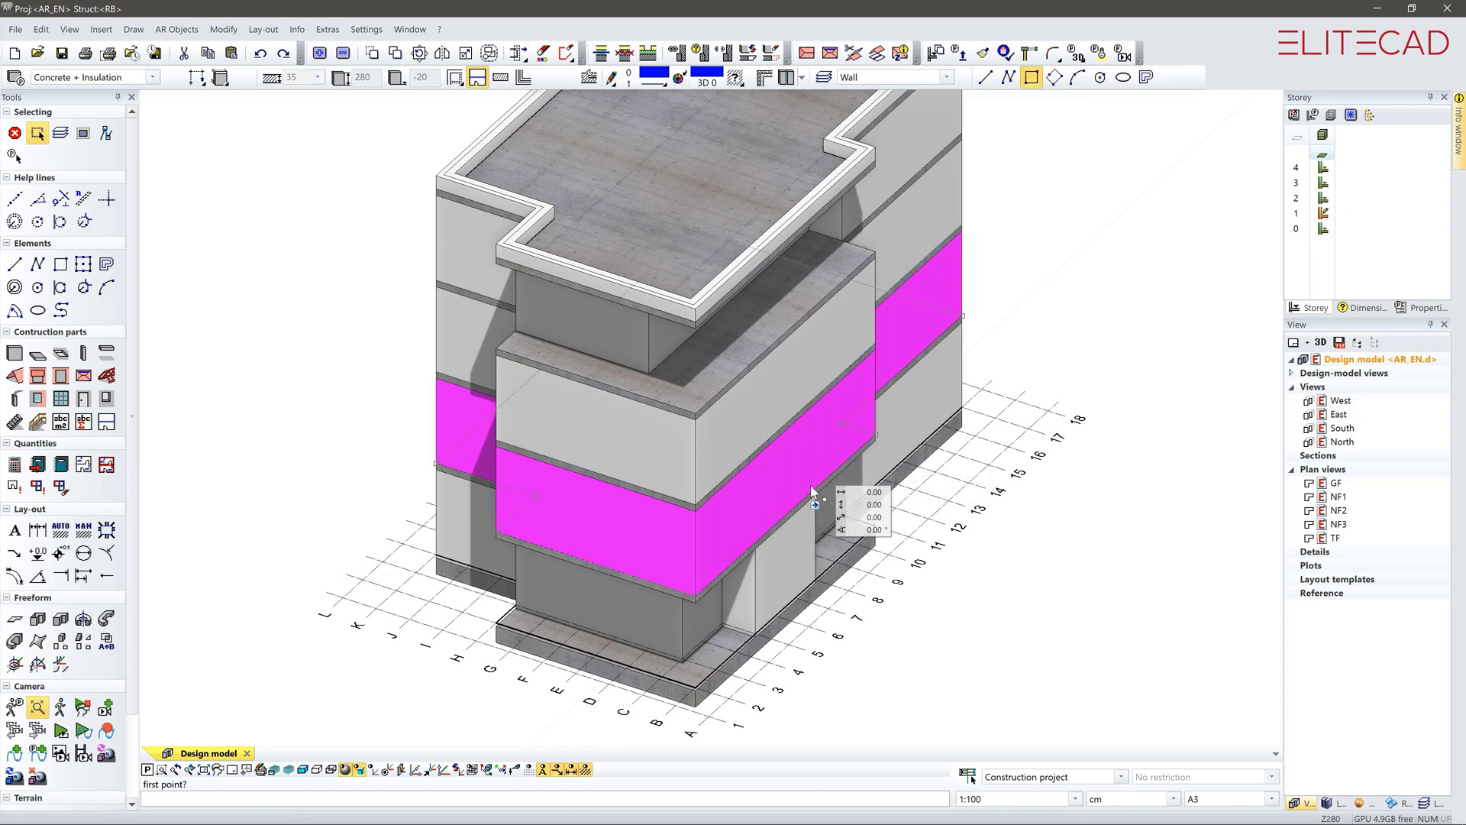
left_click(810, 484)
left_click(725, 527)
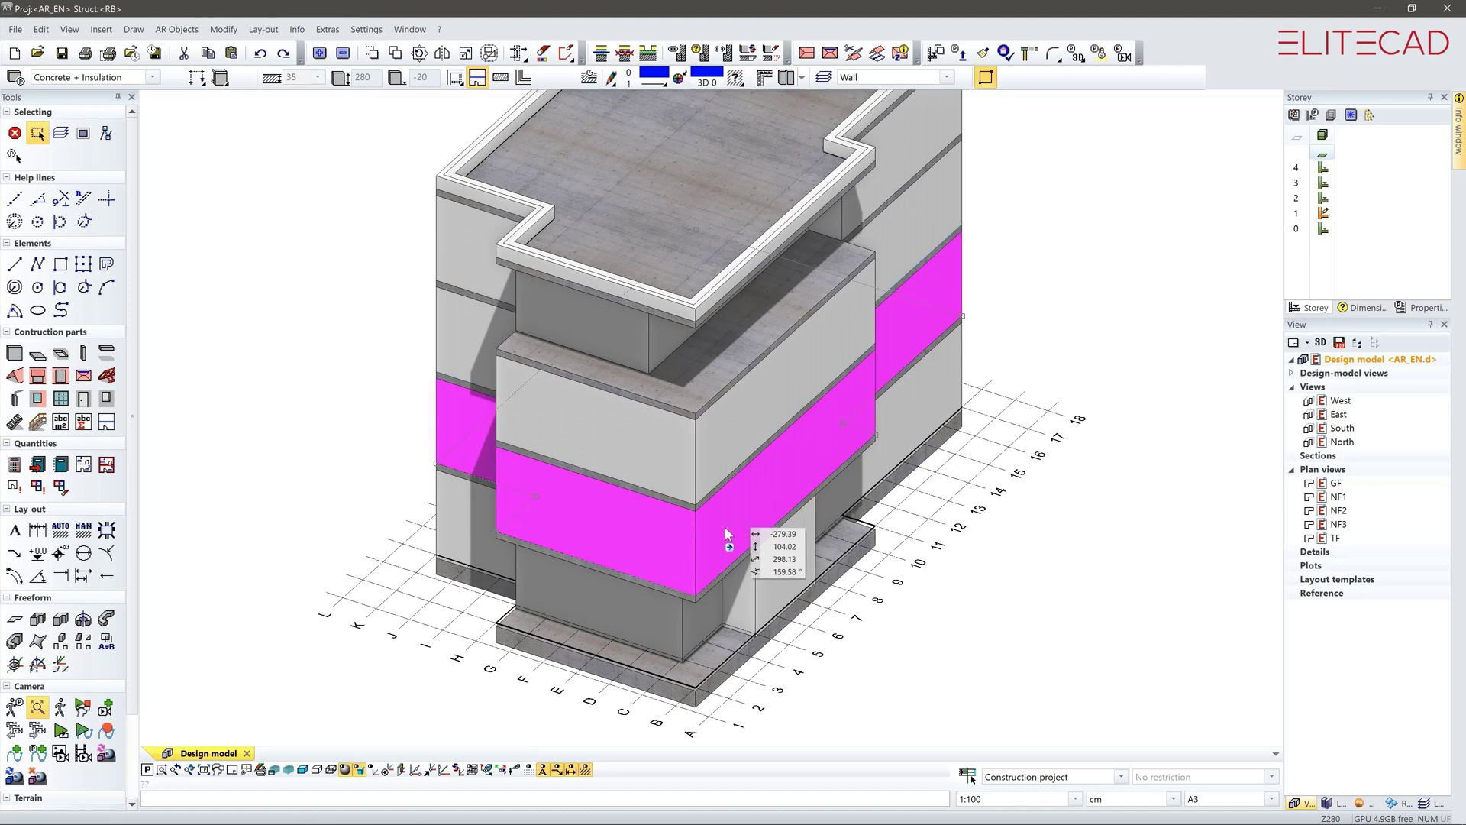
mouse_move(792, 541)
middle_mouse_down()
mouse_move(720, 559)
mouse_move(550, 467)
middle_mouse_up()
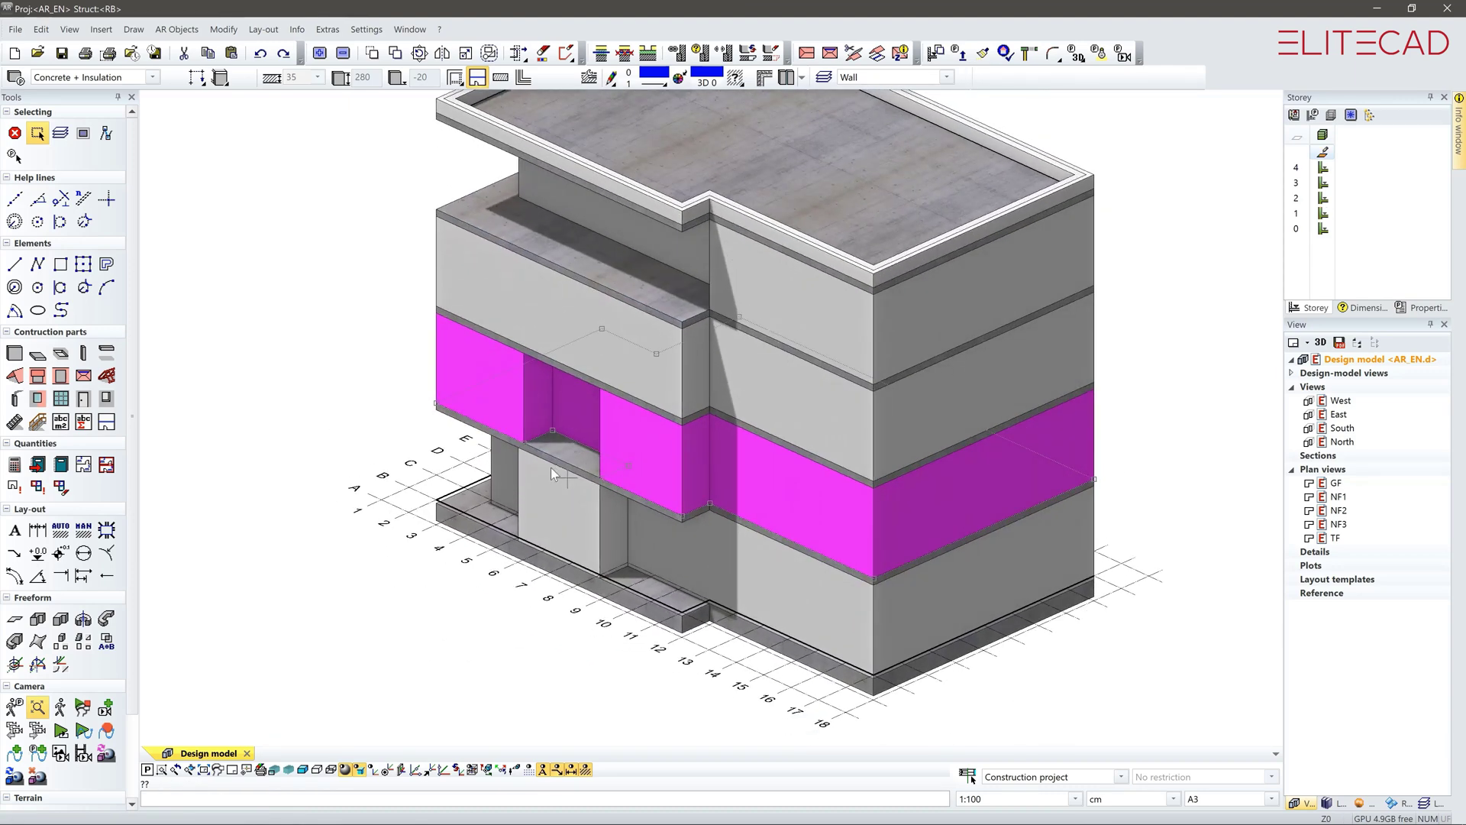
scroll(551, 468, "up", 3)
left_click(519, 470)
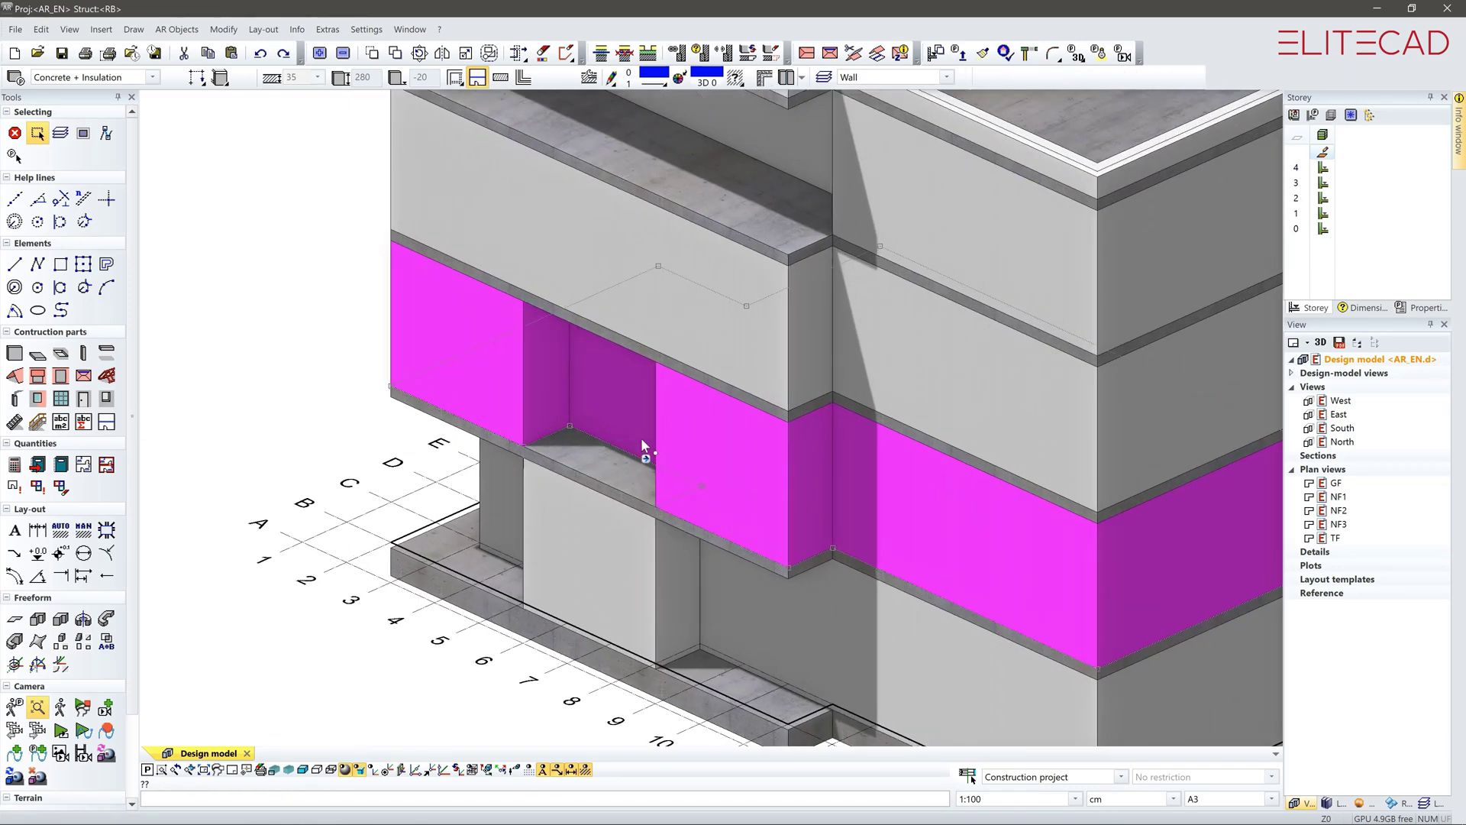
key("Escape")
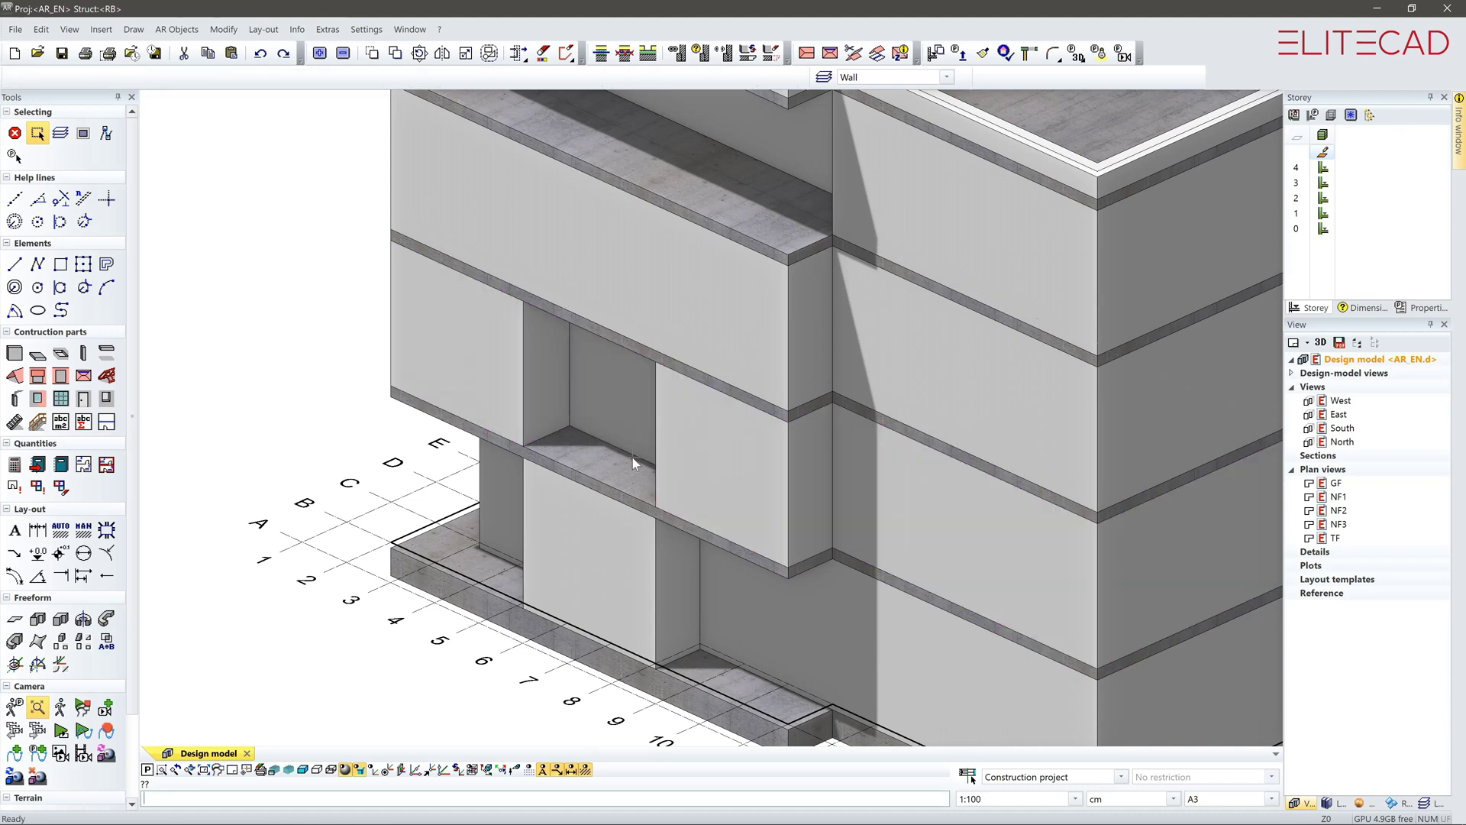
scroll(588, 457, "down", 2)
scroll(587, 456, "down", 1)
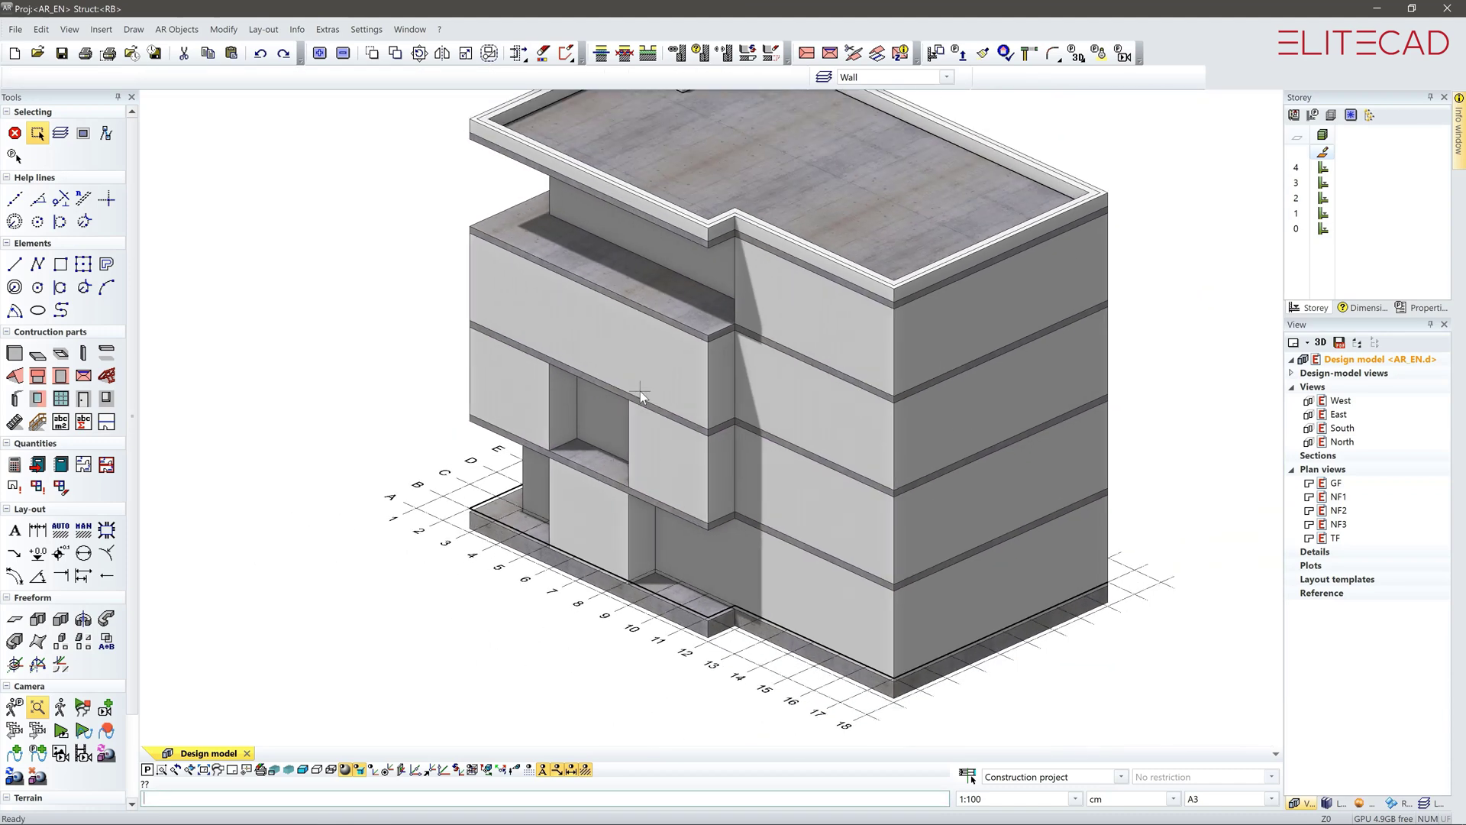
Step: Select the upper and two lower floor slabs and stretch their edge outward past the facade
left_click(627, 368)
left_click(611, 386, "shift")
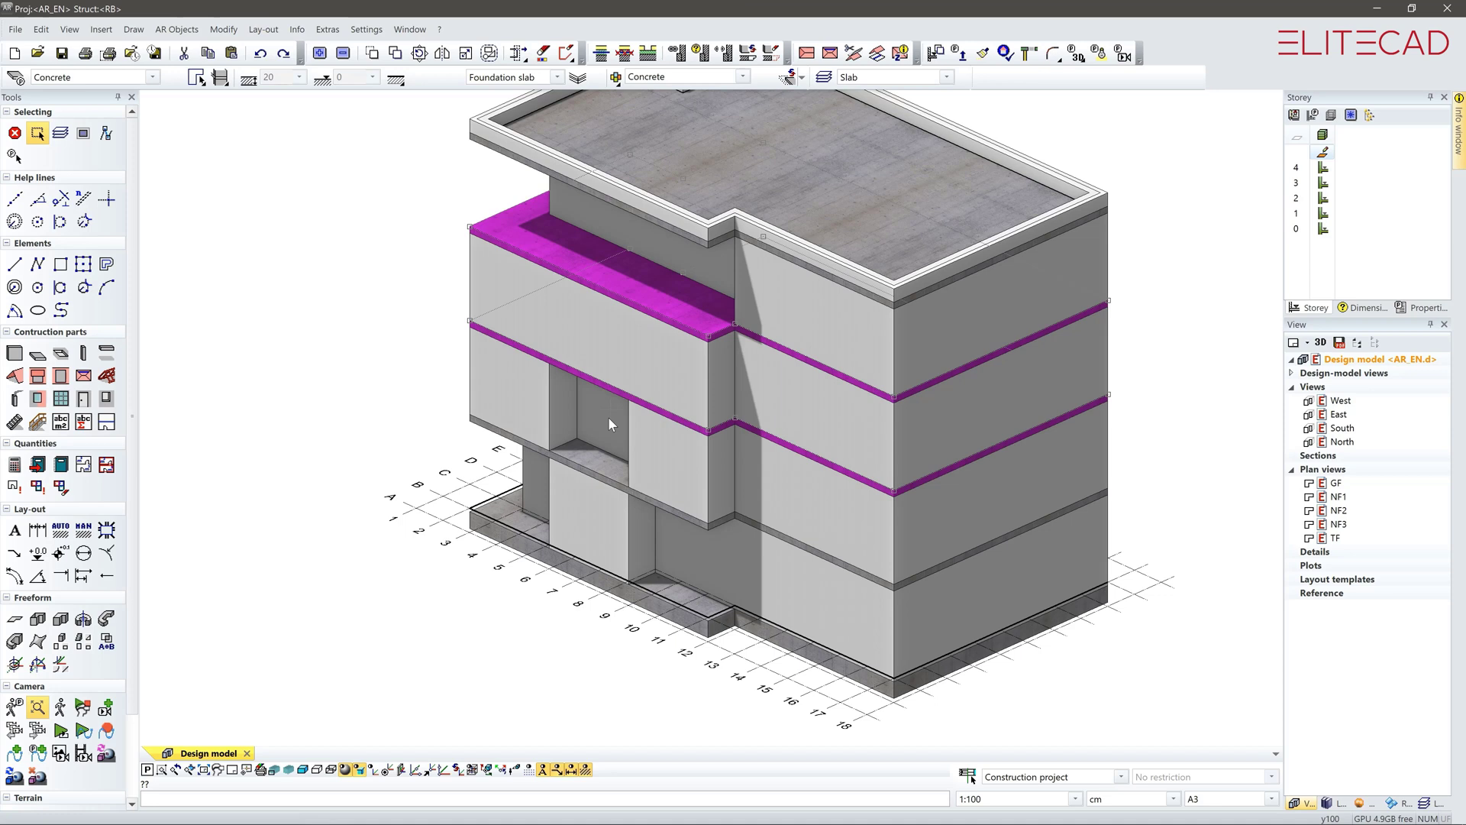
left_click(601, 461, "shift")
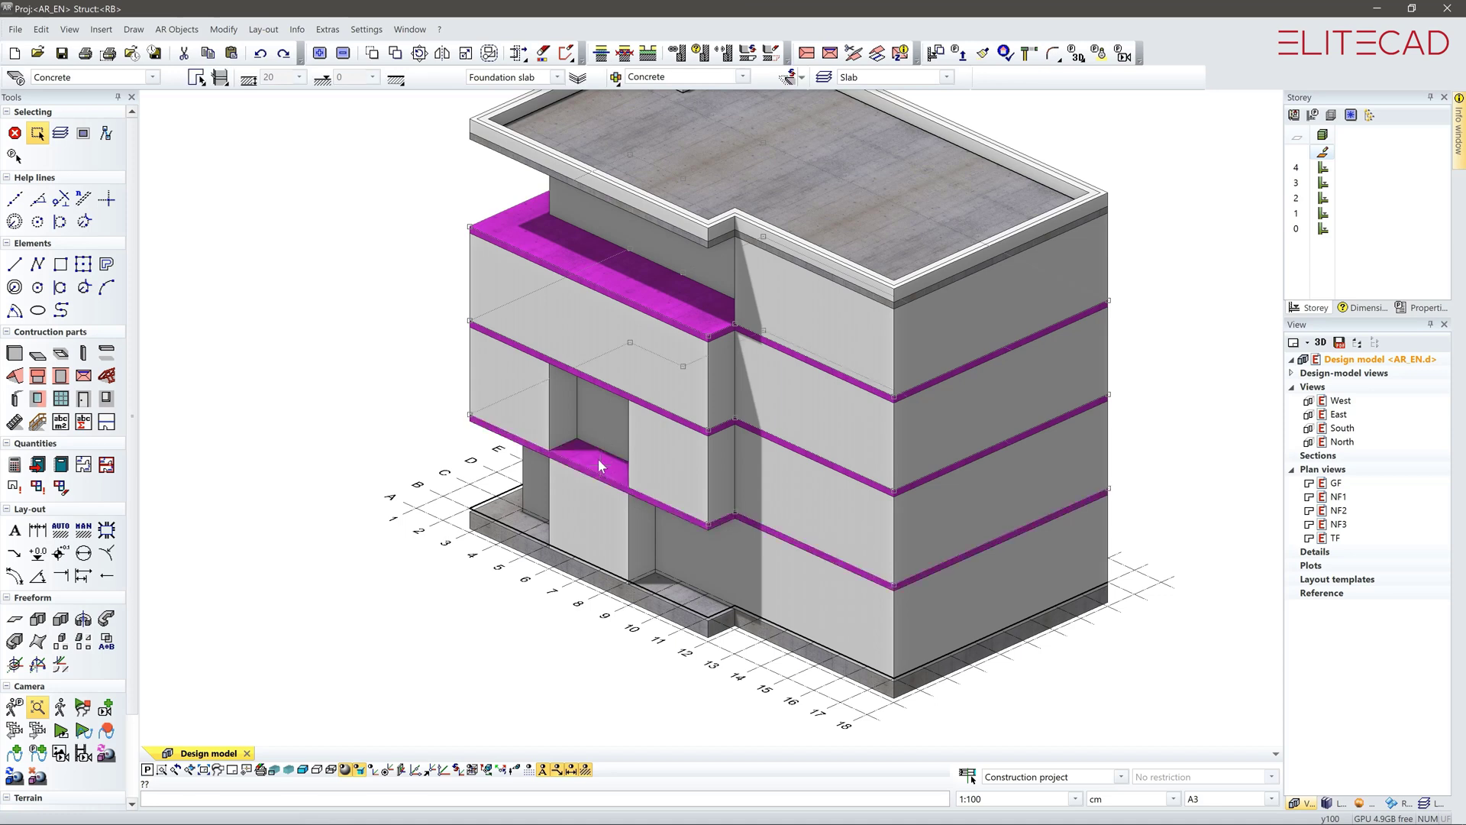
left_click(517, 52)
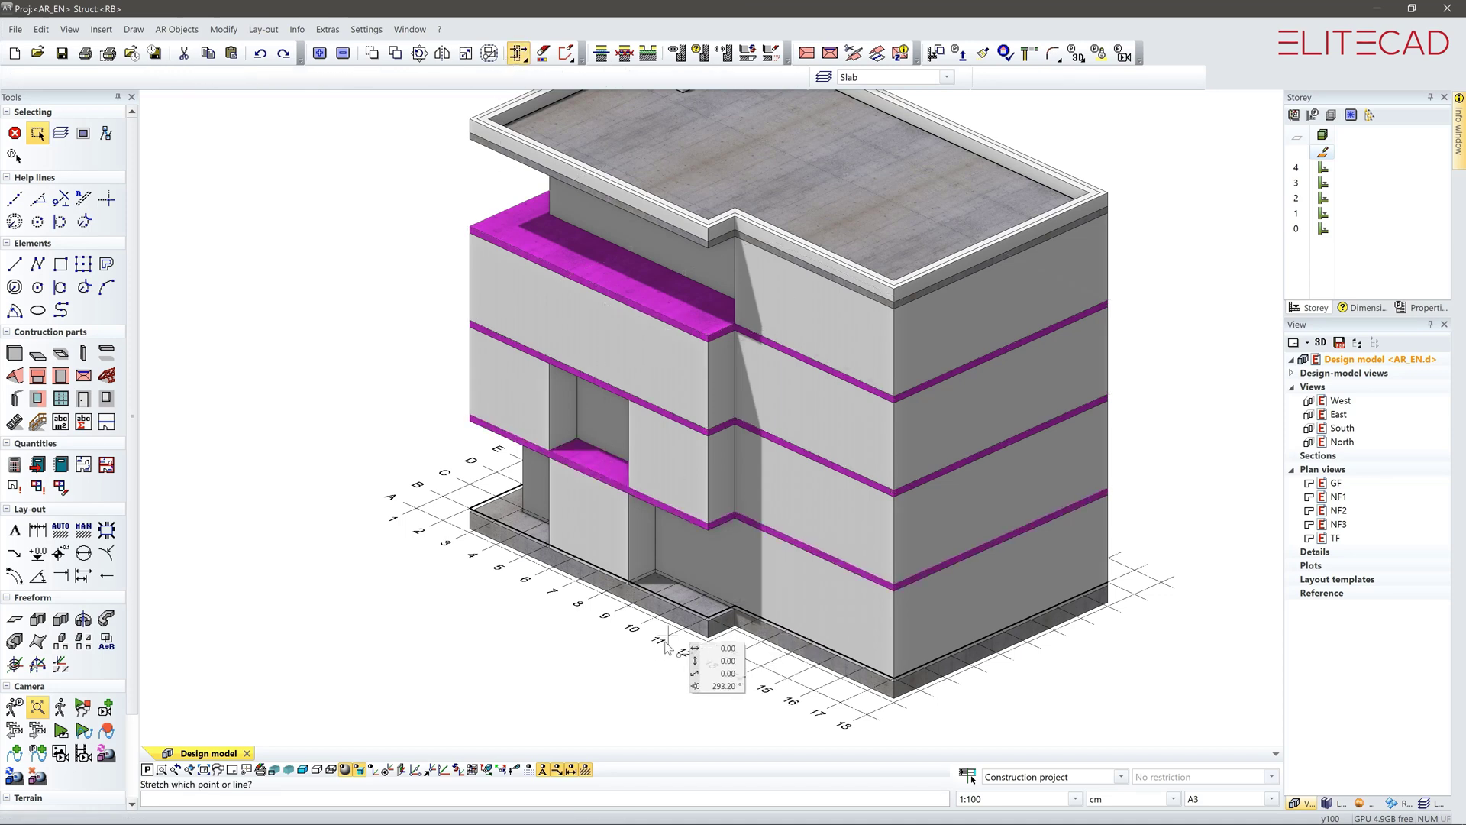
left_click(710, 653)
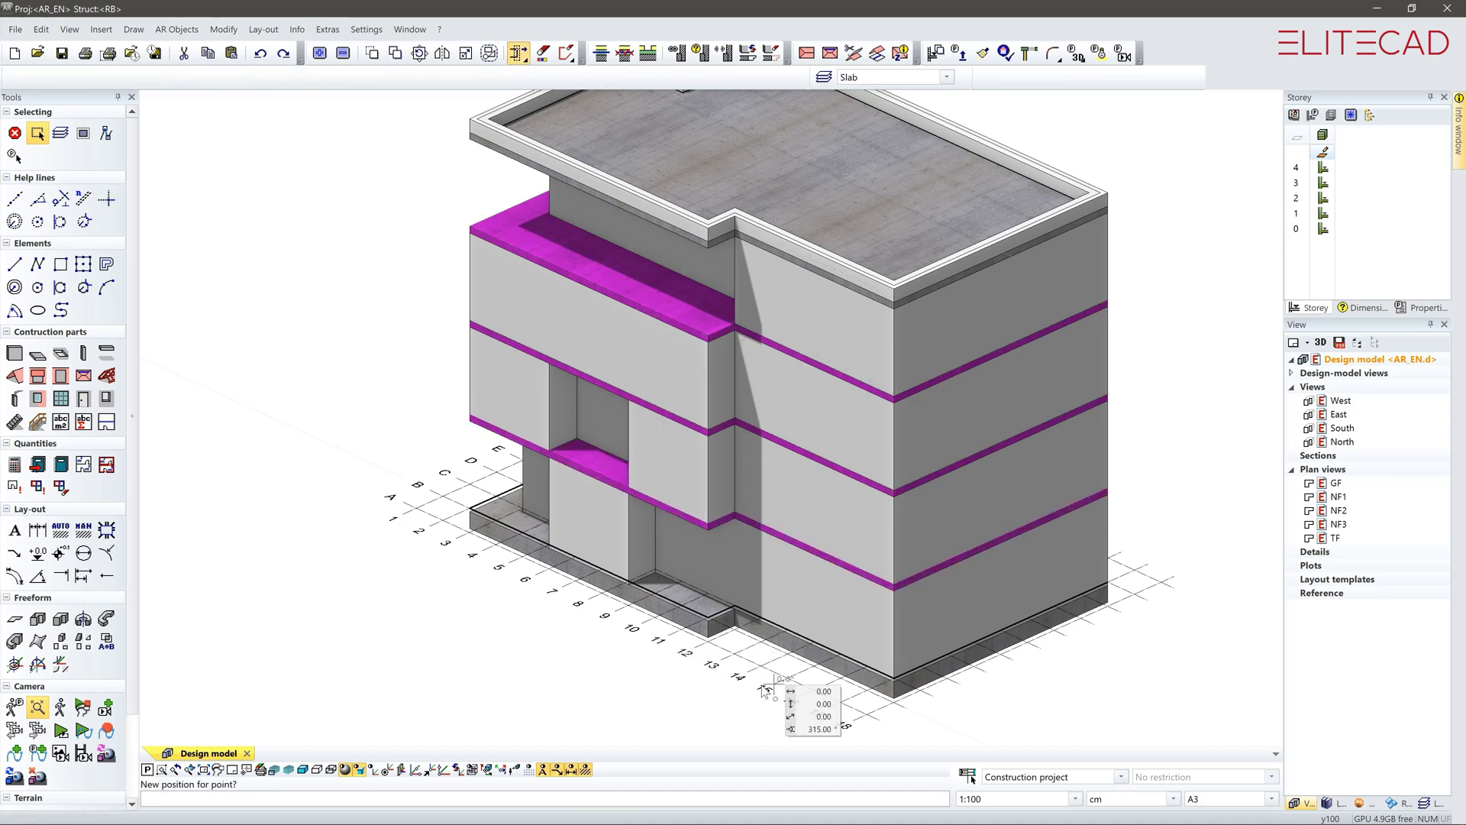
left_click(668, 286)
left_click(735, 569)
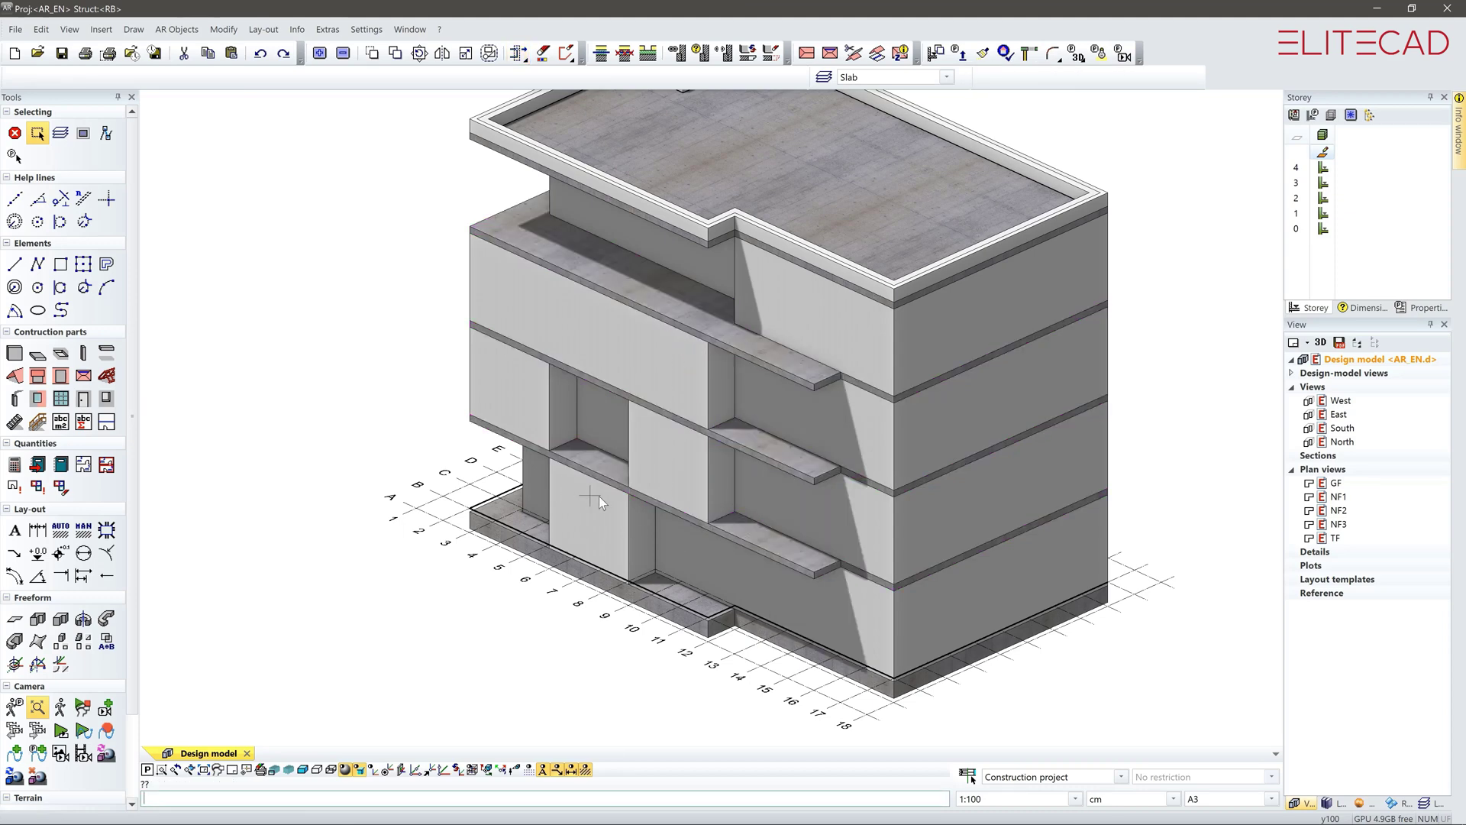
middle_click_drag(598, 496, 658, 505)
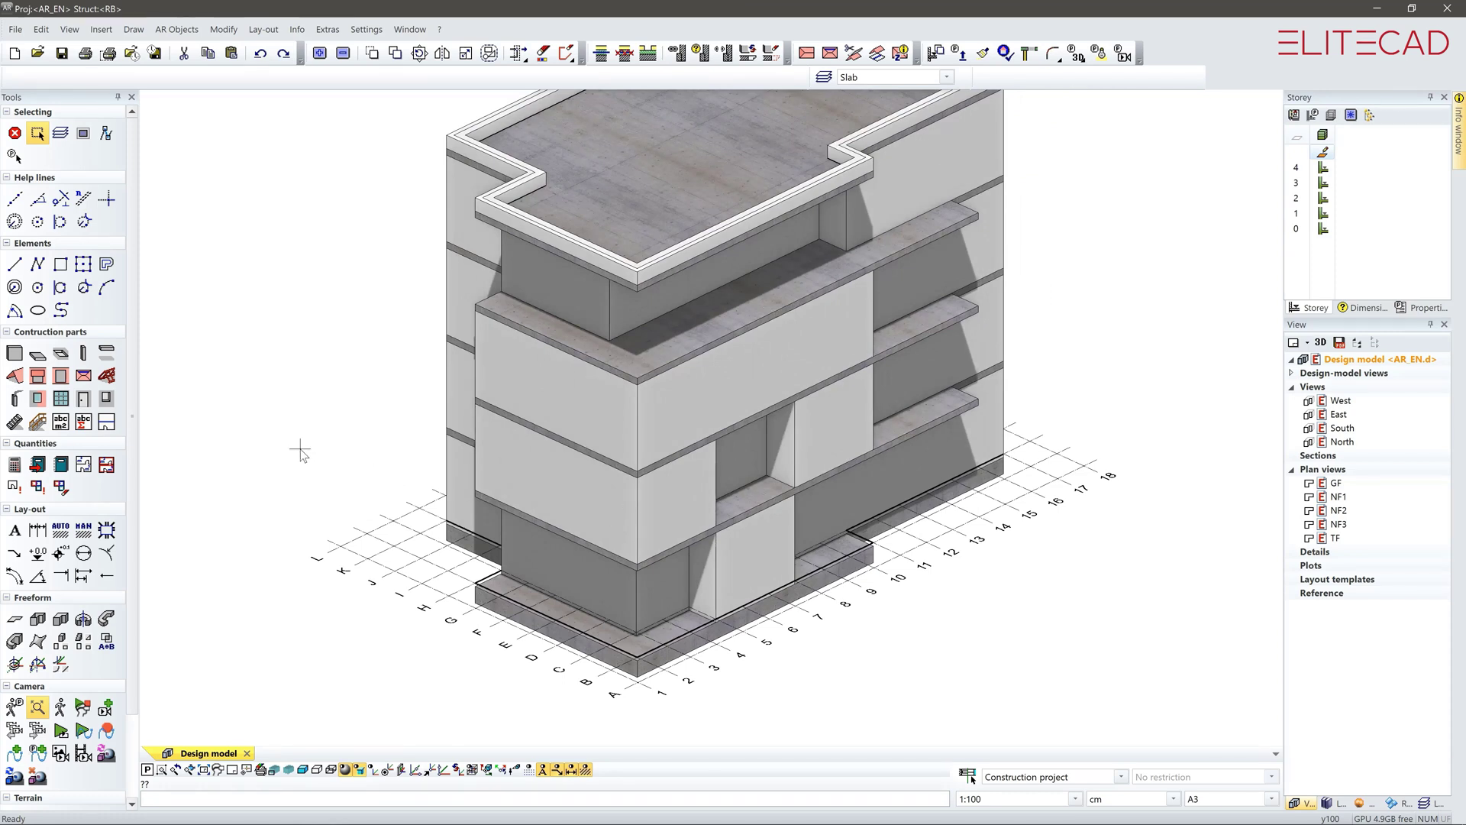
Step: Place two columns along the ground-floor slab edge on storey 0, then activate storey 3
left_click(1323, 229)
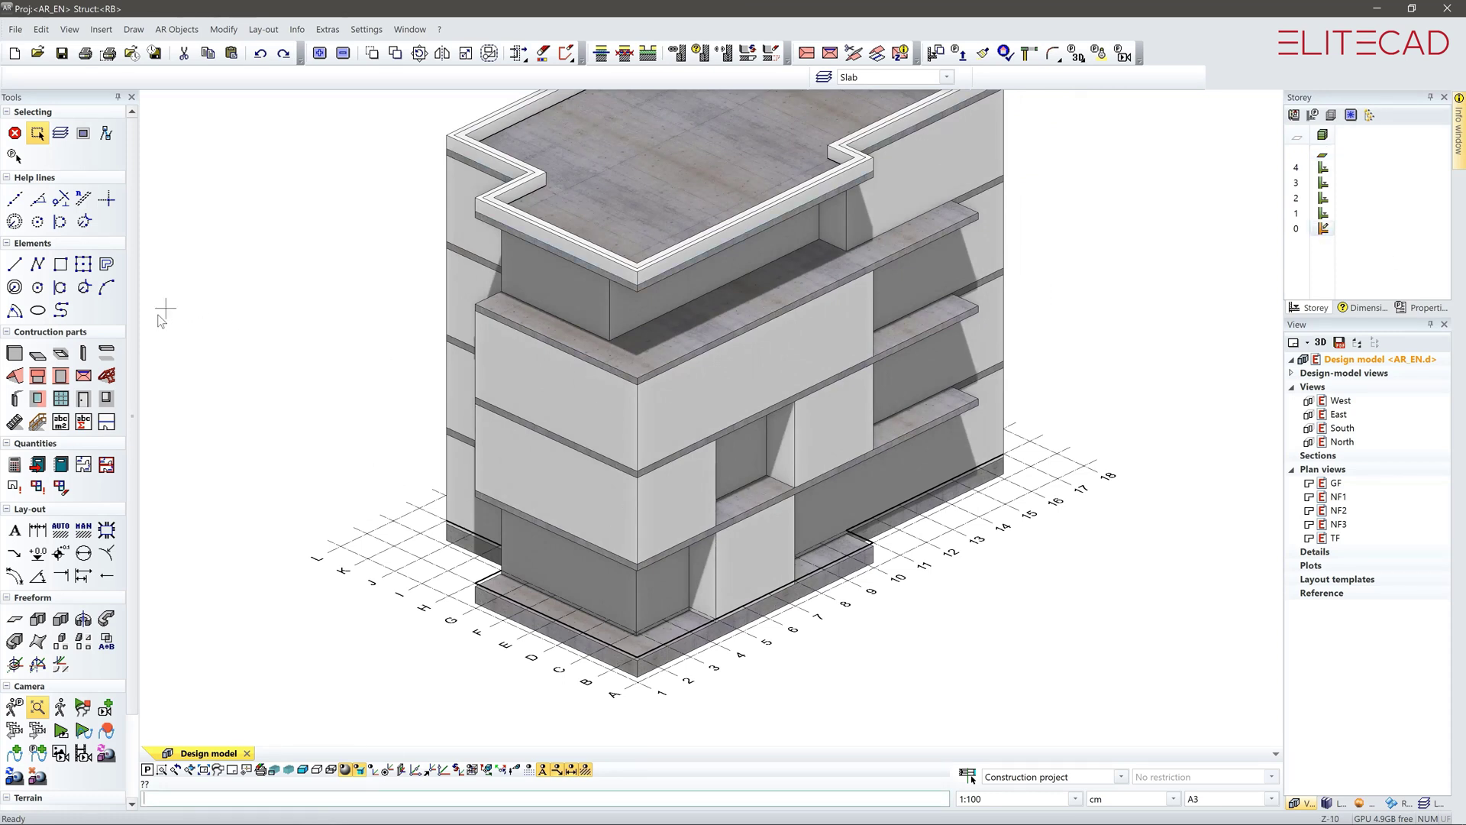
left_click(85, 354)
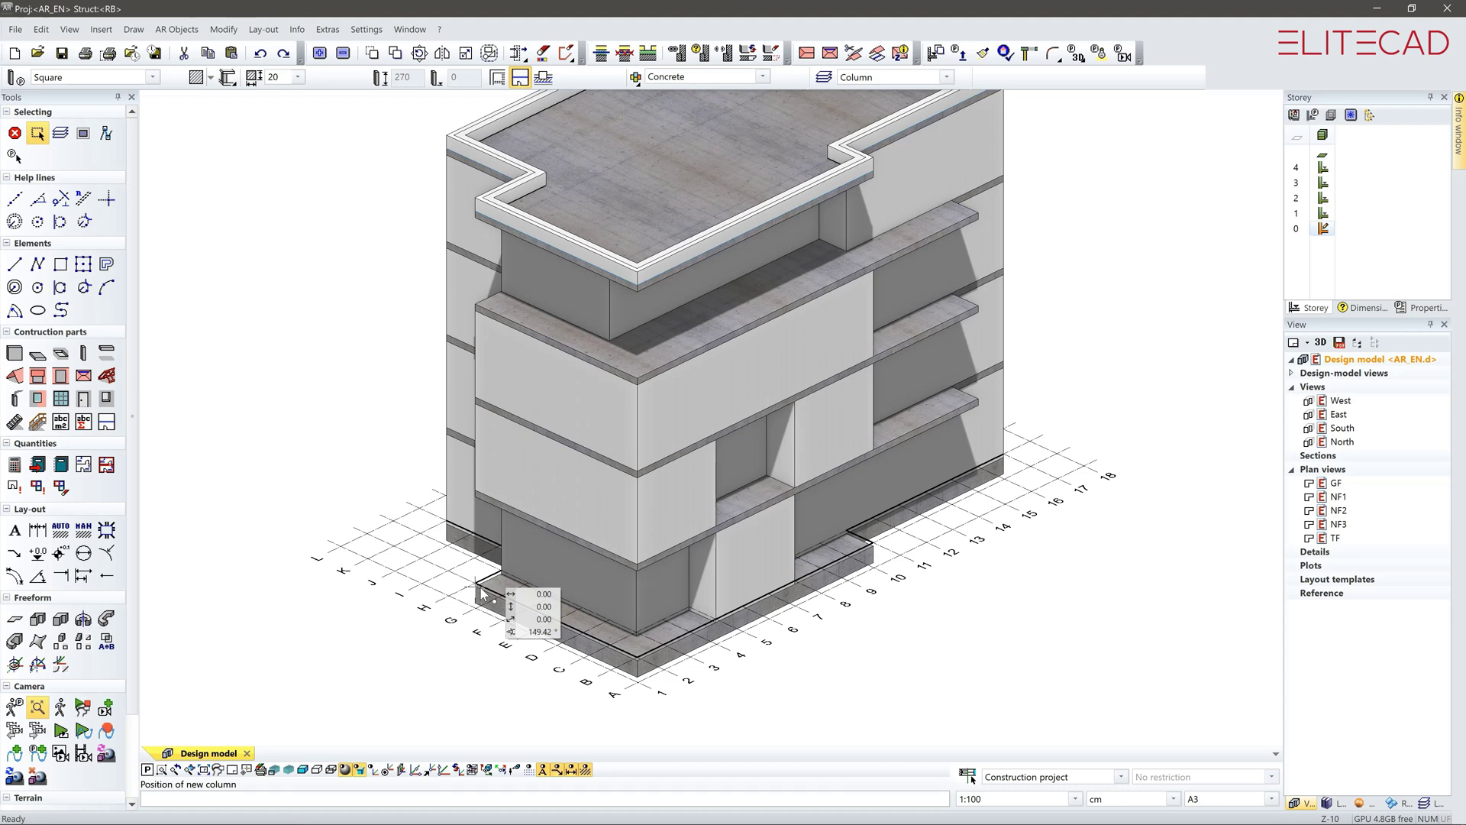
left_click(555, 624)
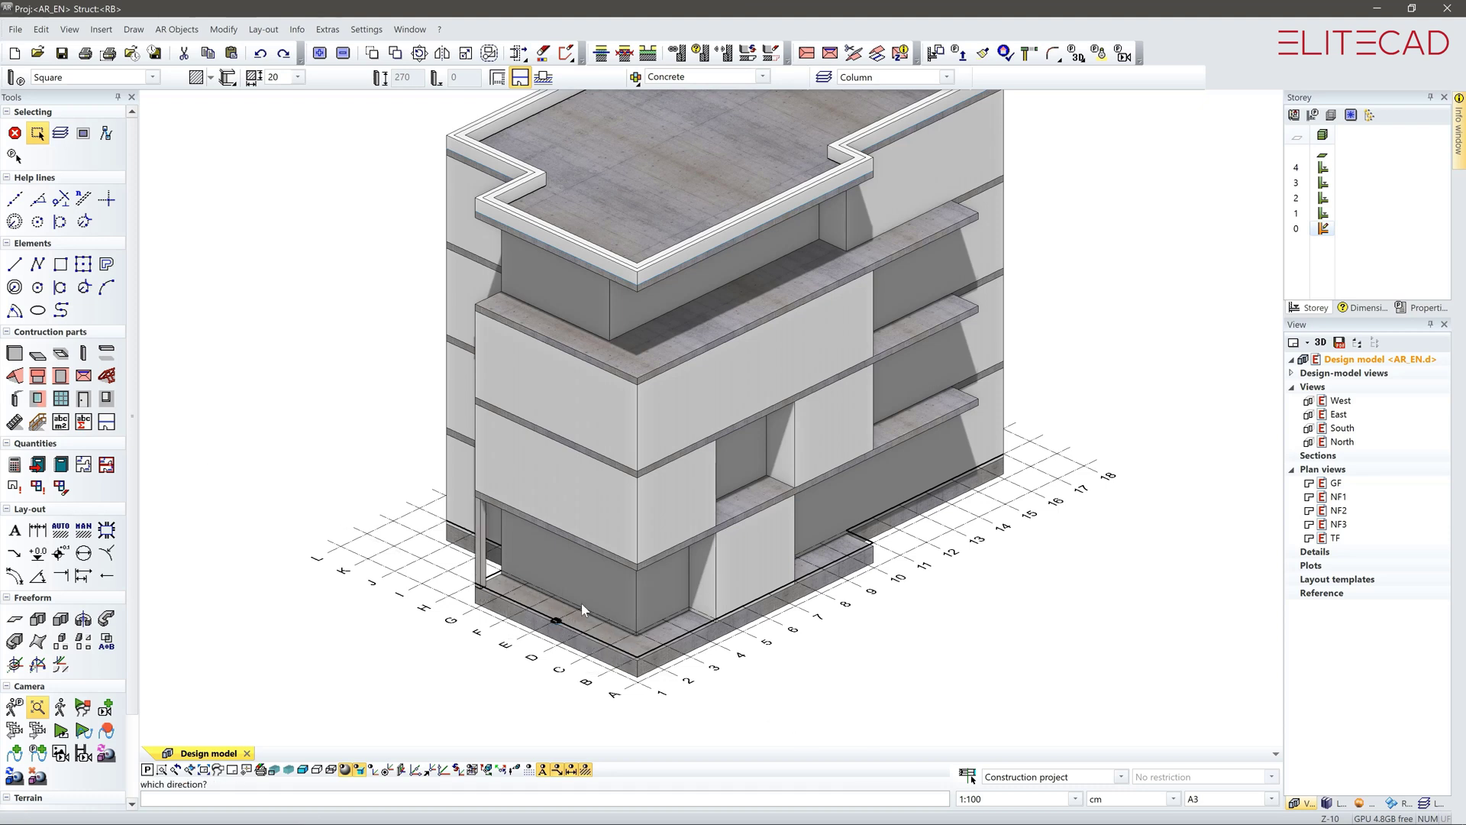
left_click(639, 628)
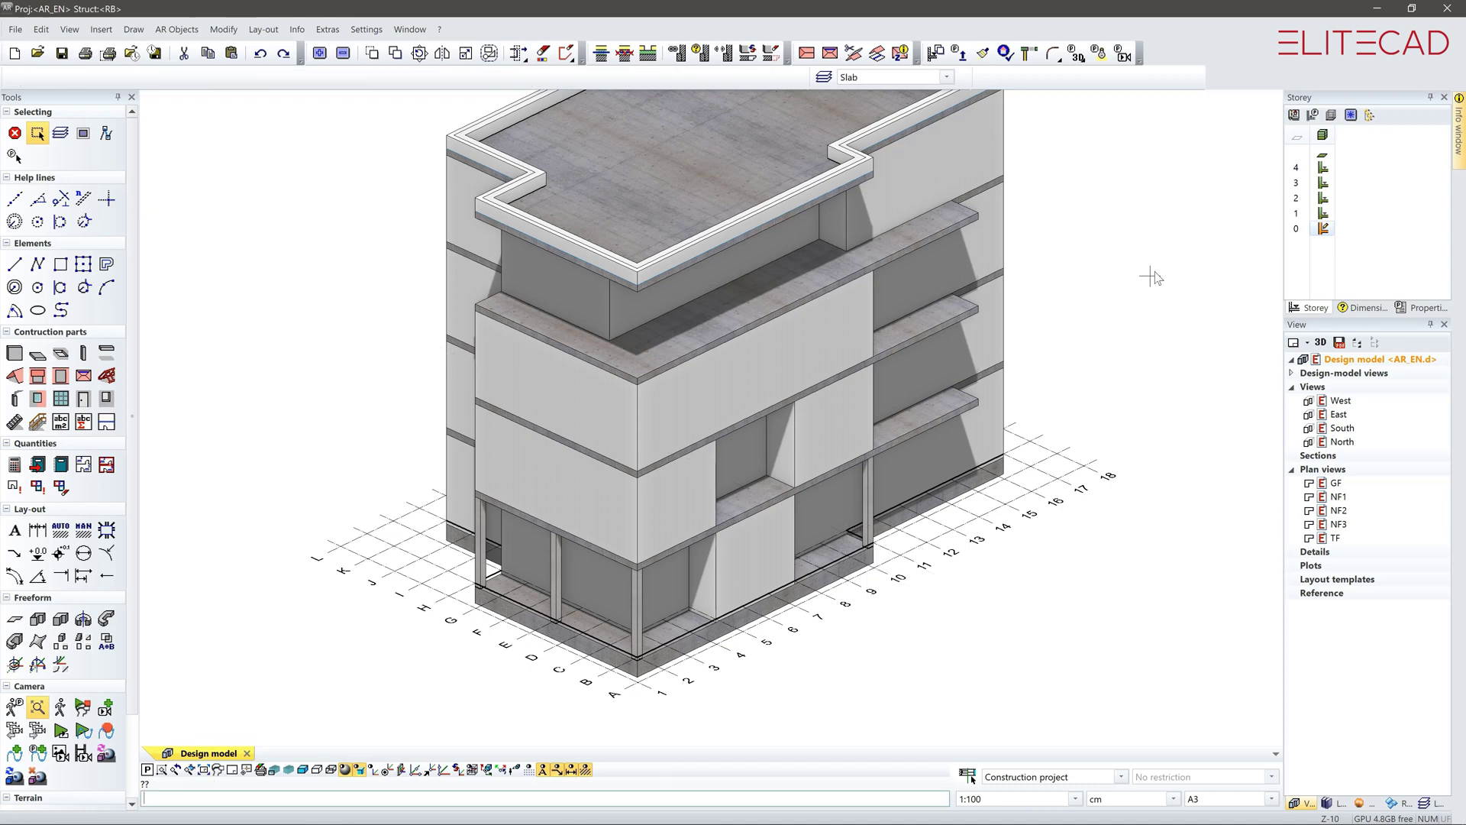
left_click(1323, 183)
Step: Draw a parapet wall along the terrace slab edge to the far corner
left_click(16, 354)
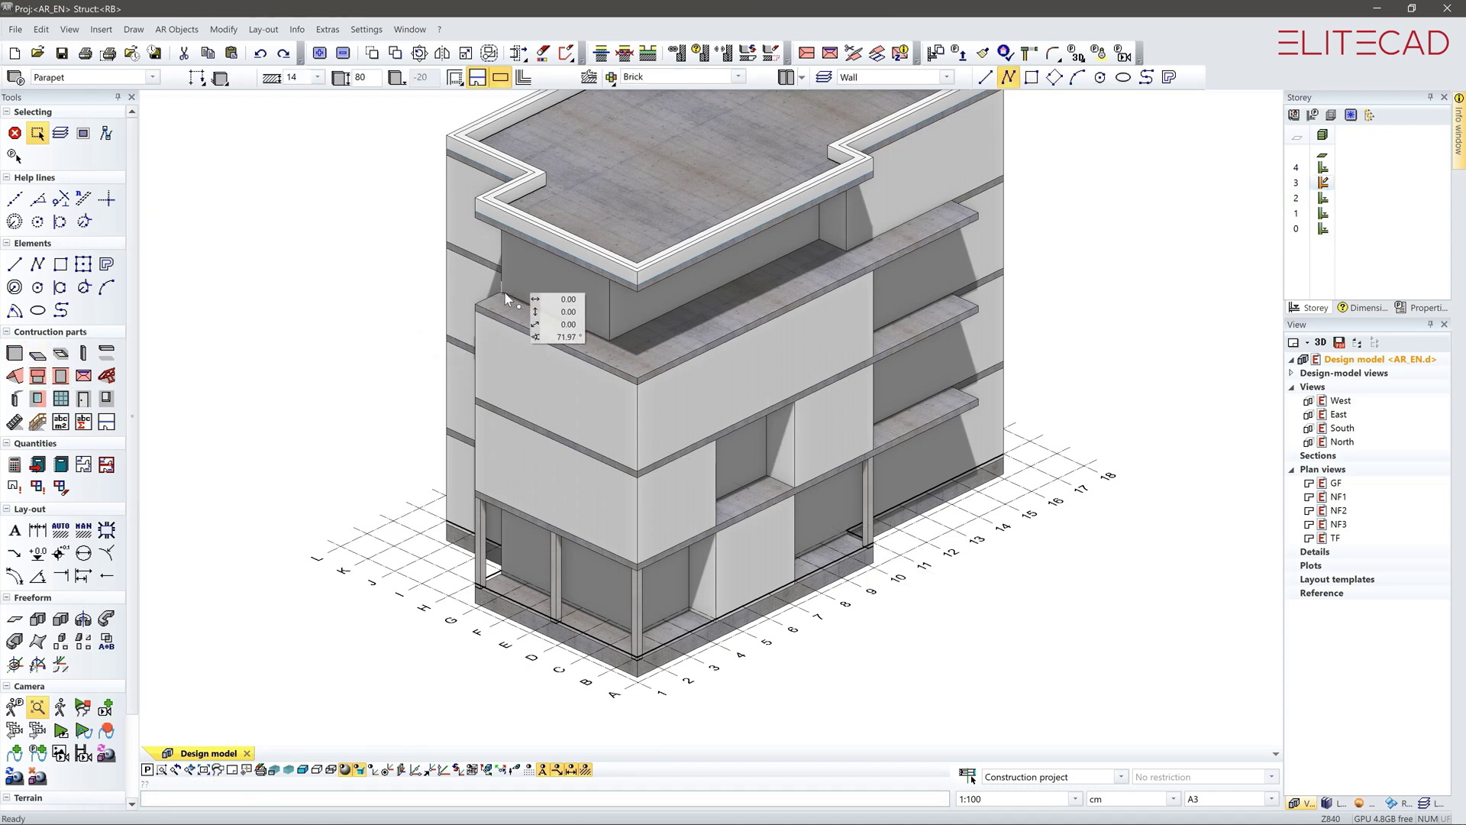
left_click(474, 308)
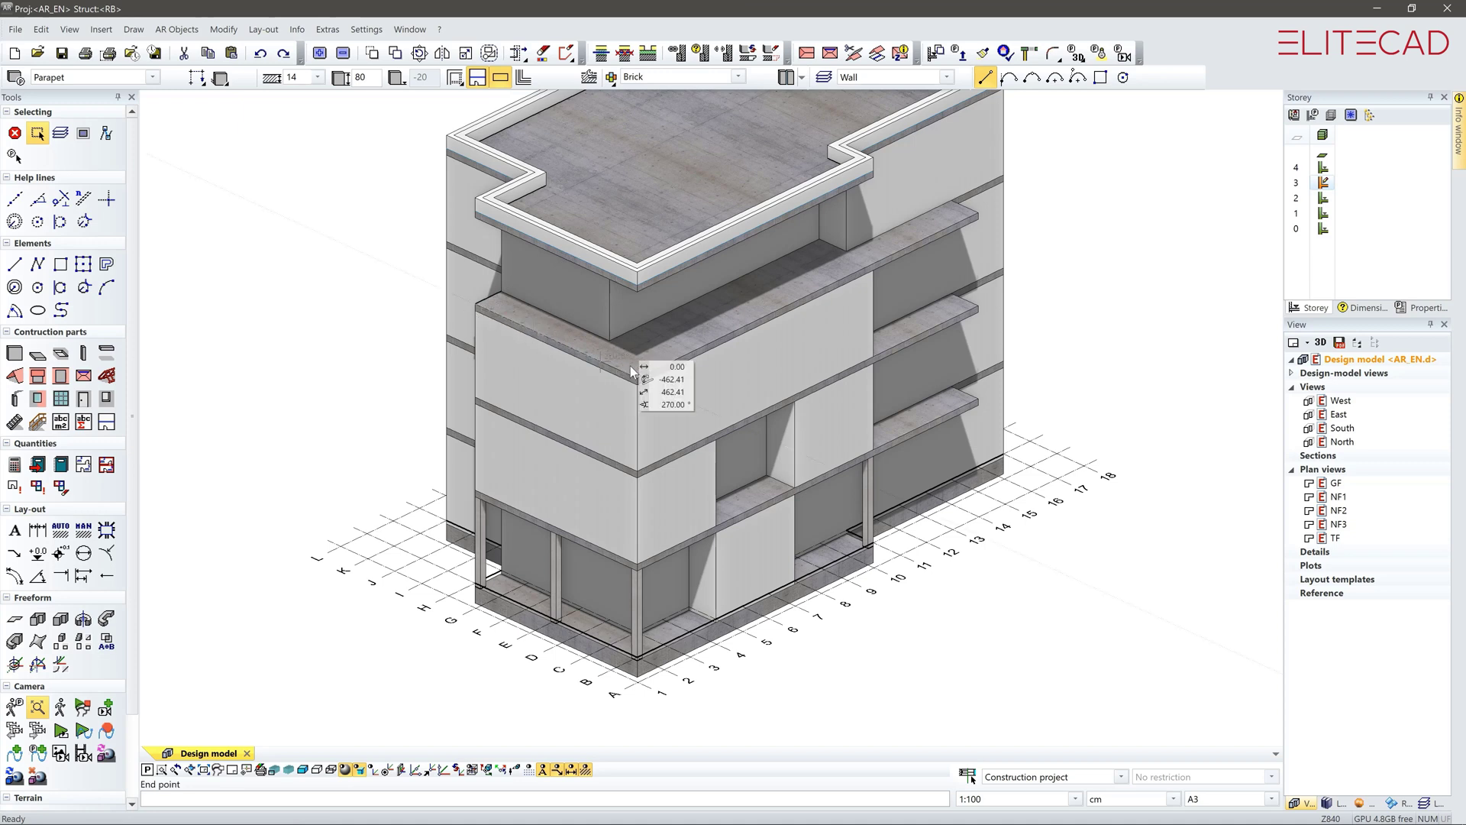
double_click(971, 210)
left_click(939, 227)
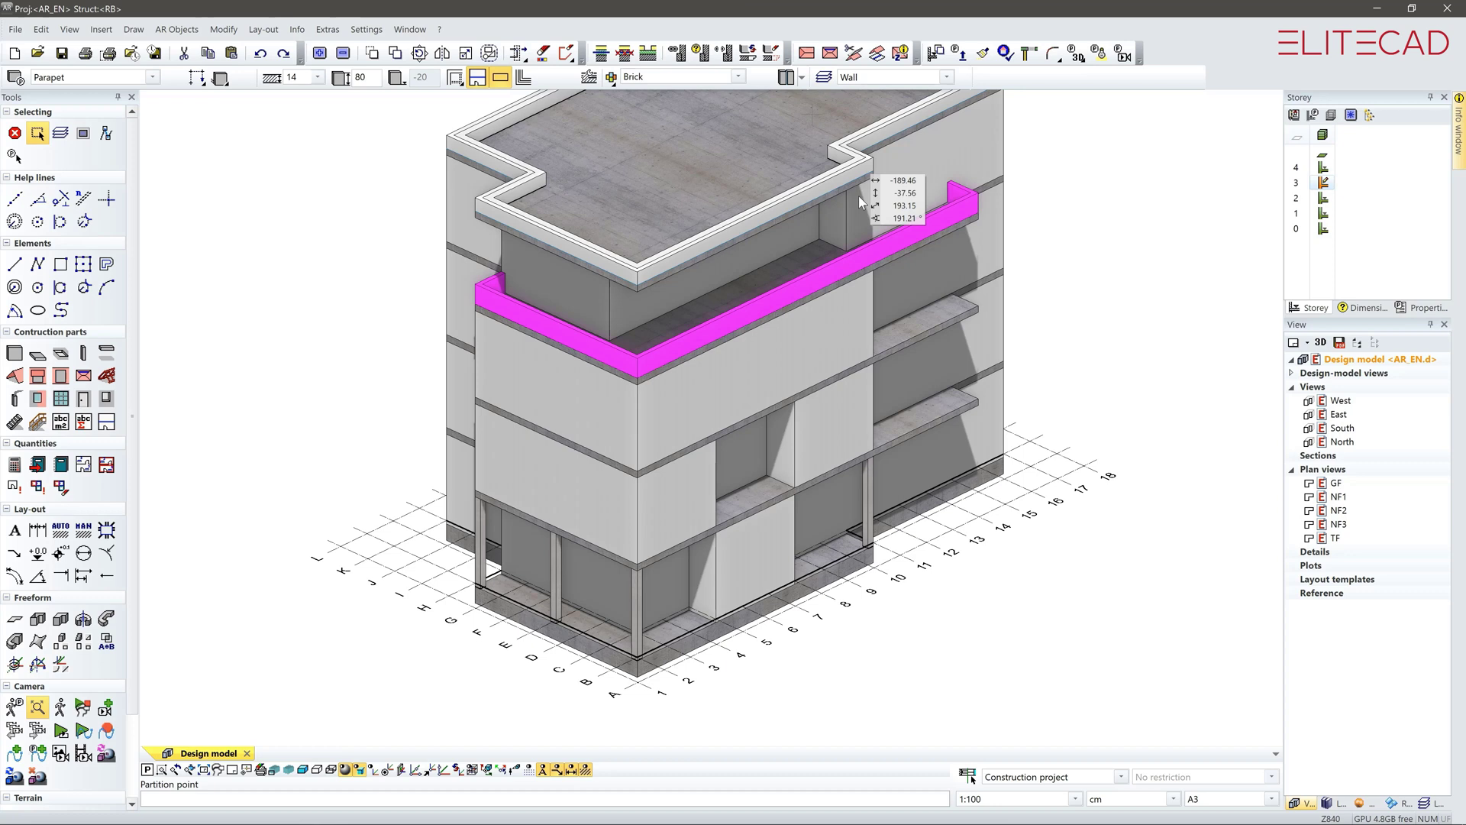
key("Escape")
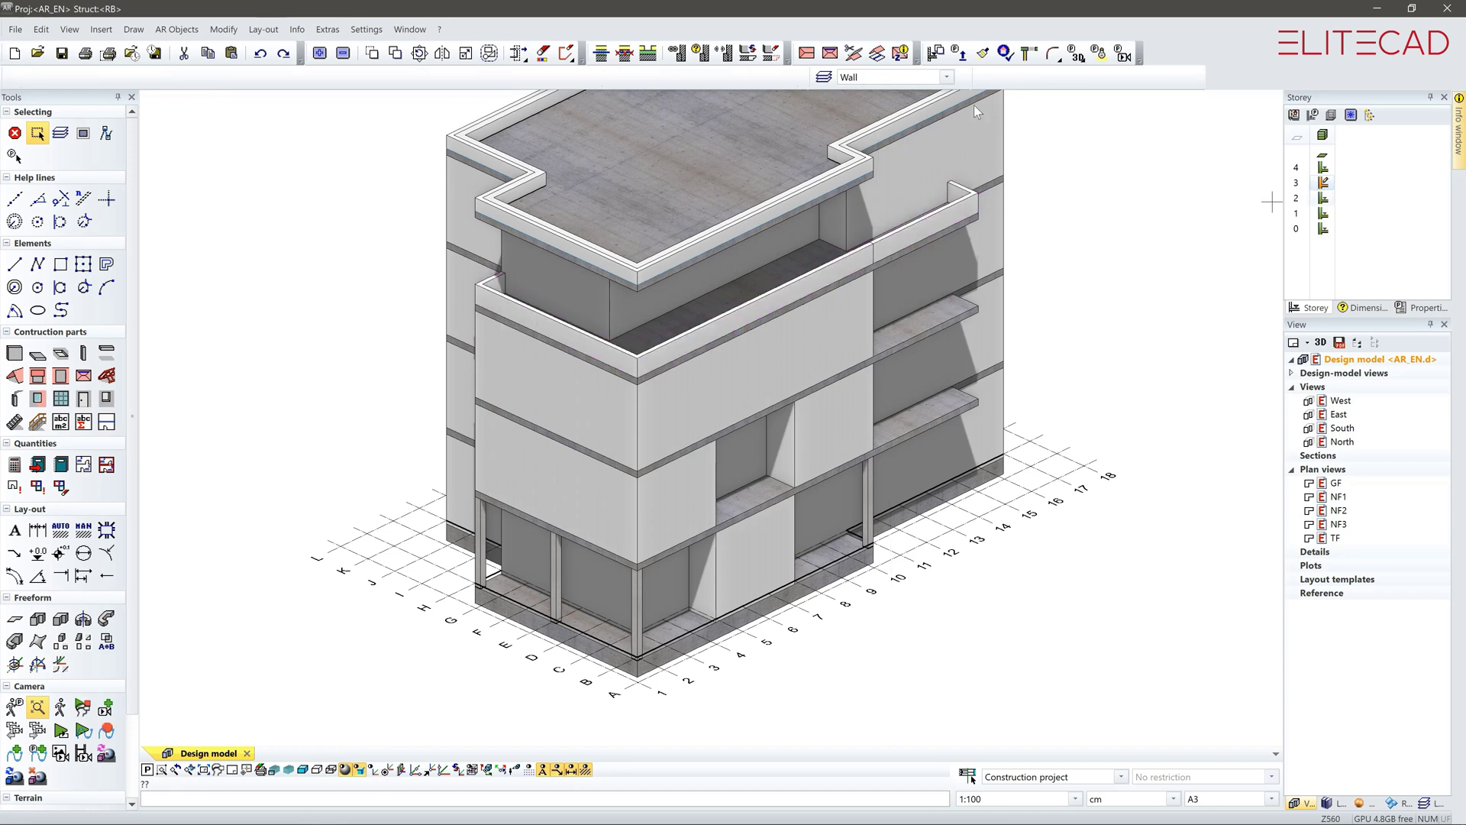
Step: Copy the parapet down to the two lower storeys and onto the balcony slab
left_click(935, 53)
left_click(974, 211)
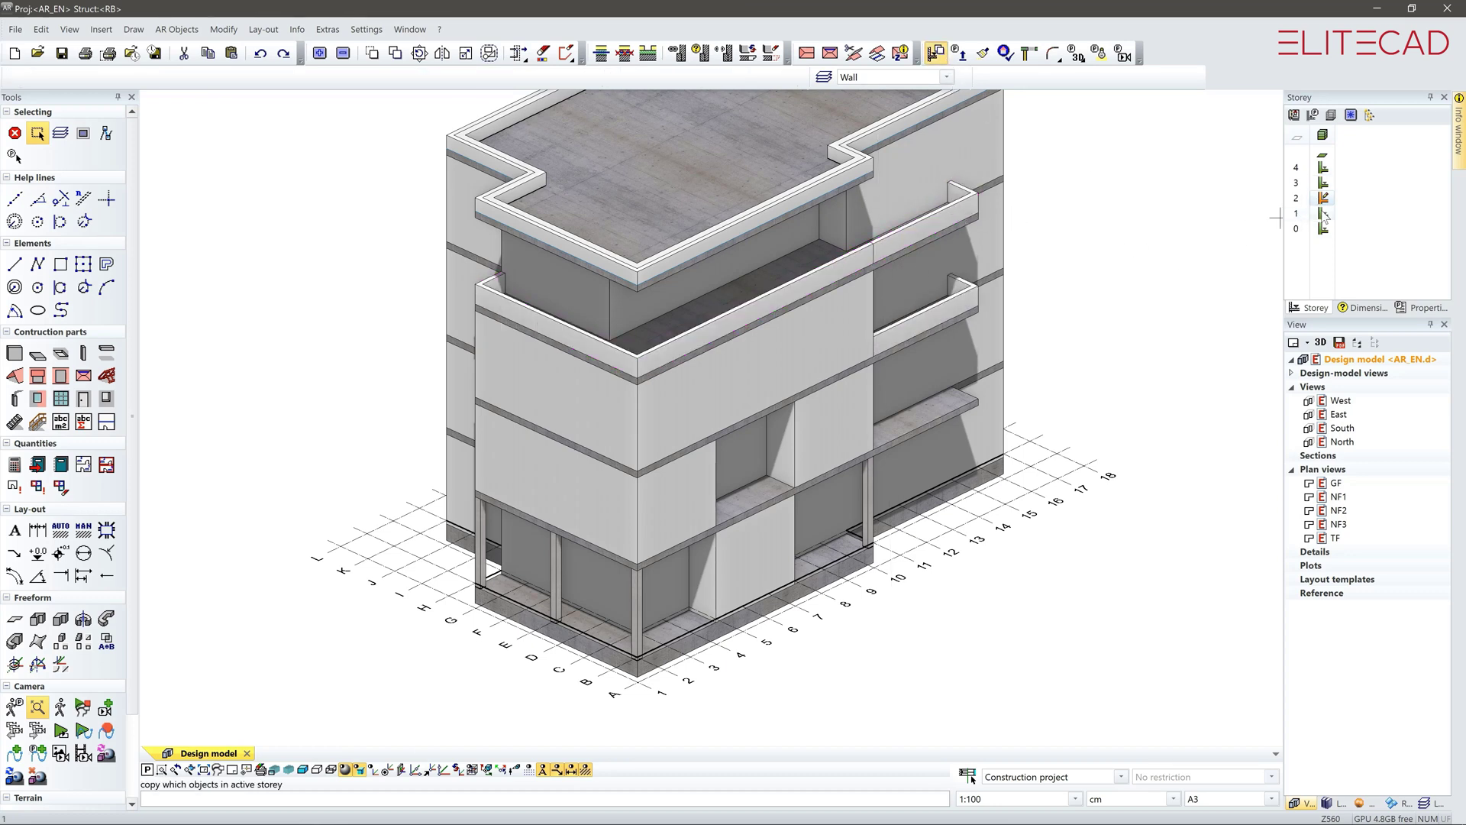
left_click(948, 317)
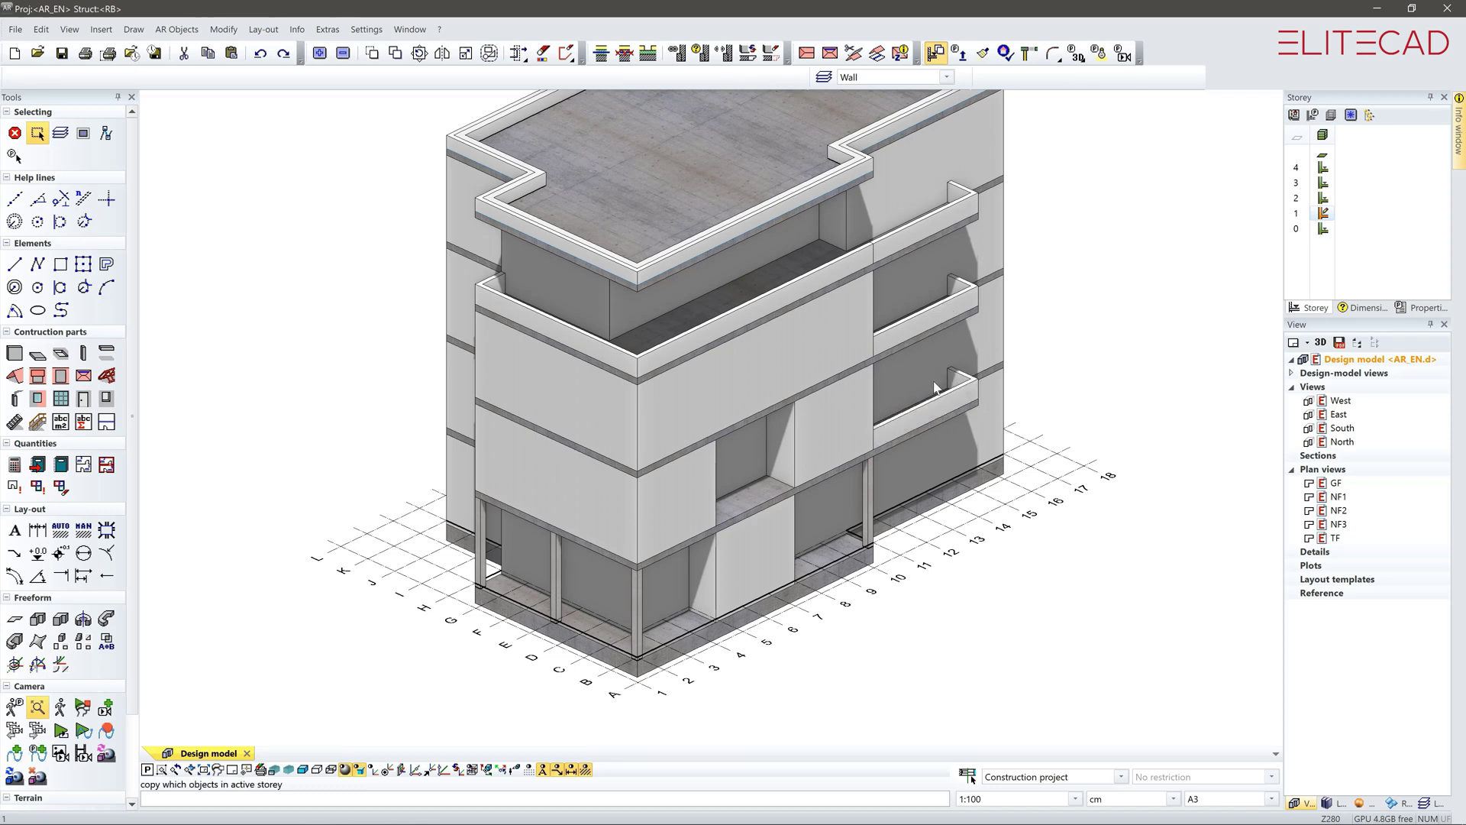
left_click(923, 418)
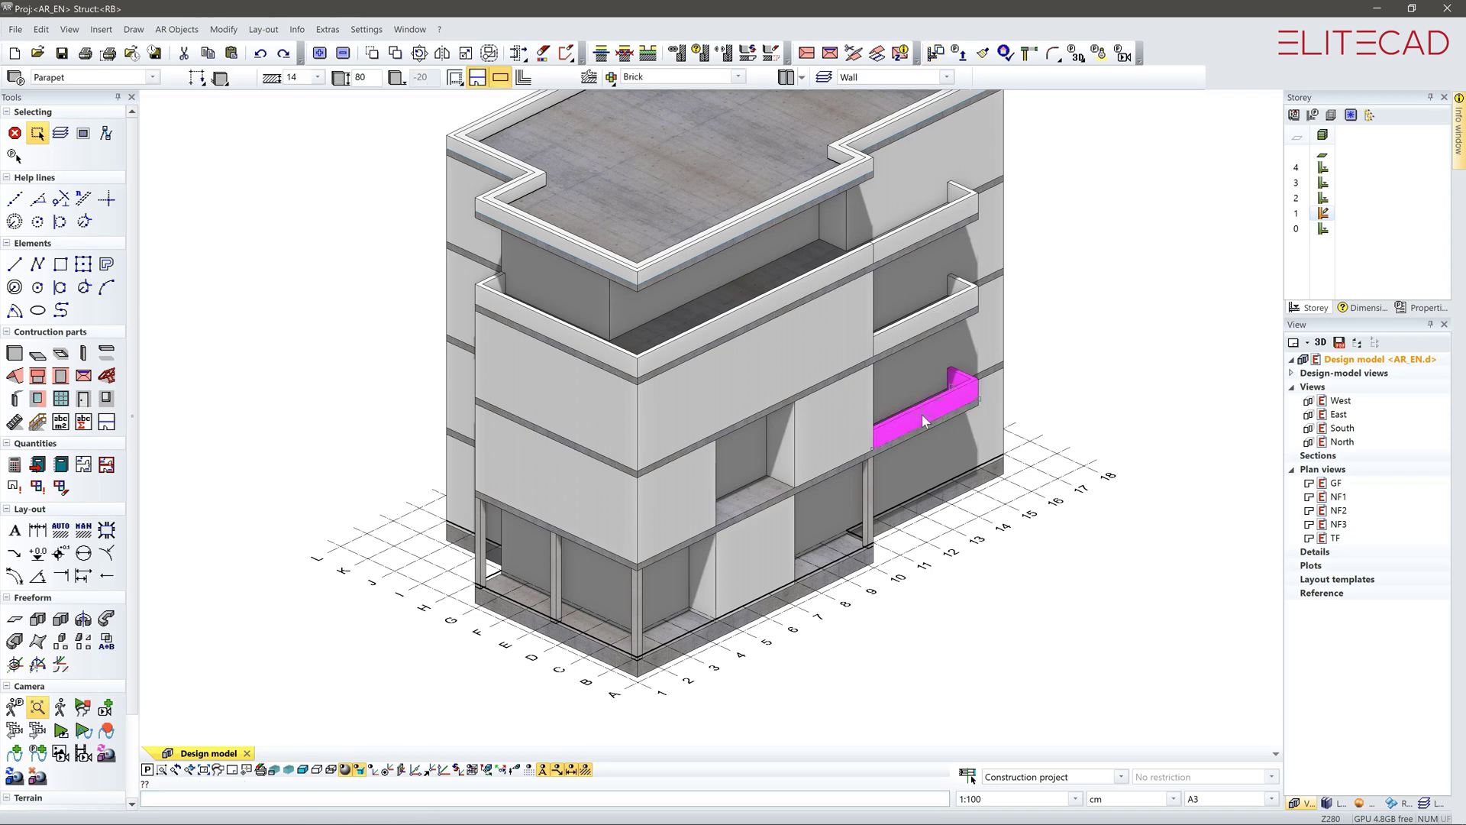
left_click(961, 54)
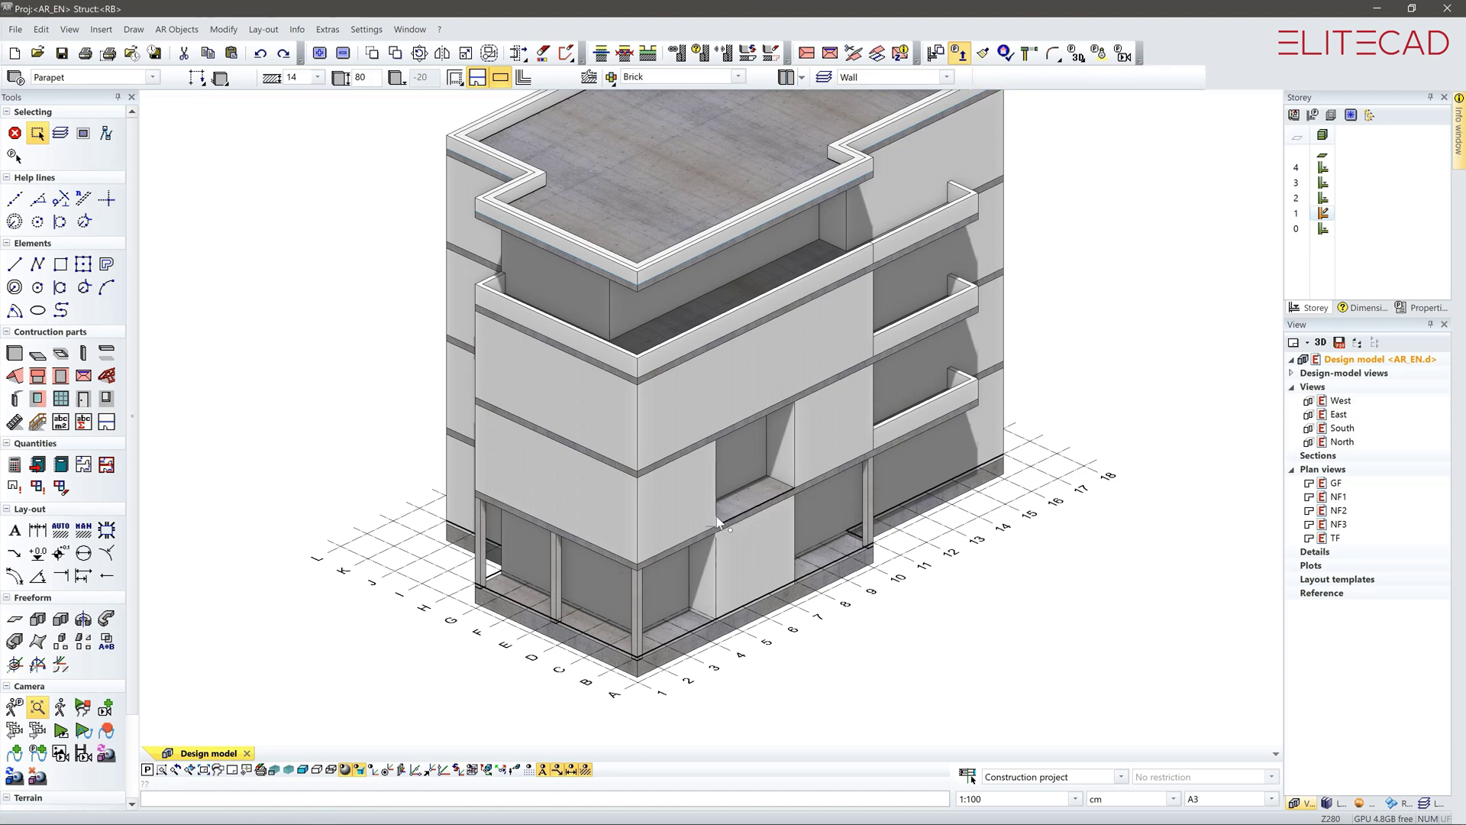
left_click(694, 499)
Step: Edit the front floor slab's corner contour point, defining a new two-point edge
left_click(515, 421)
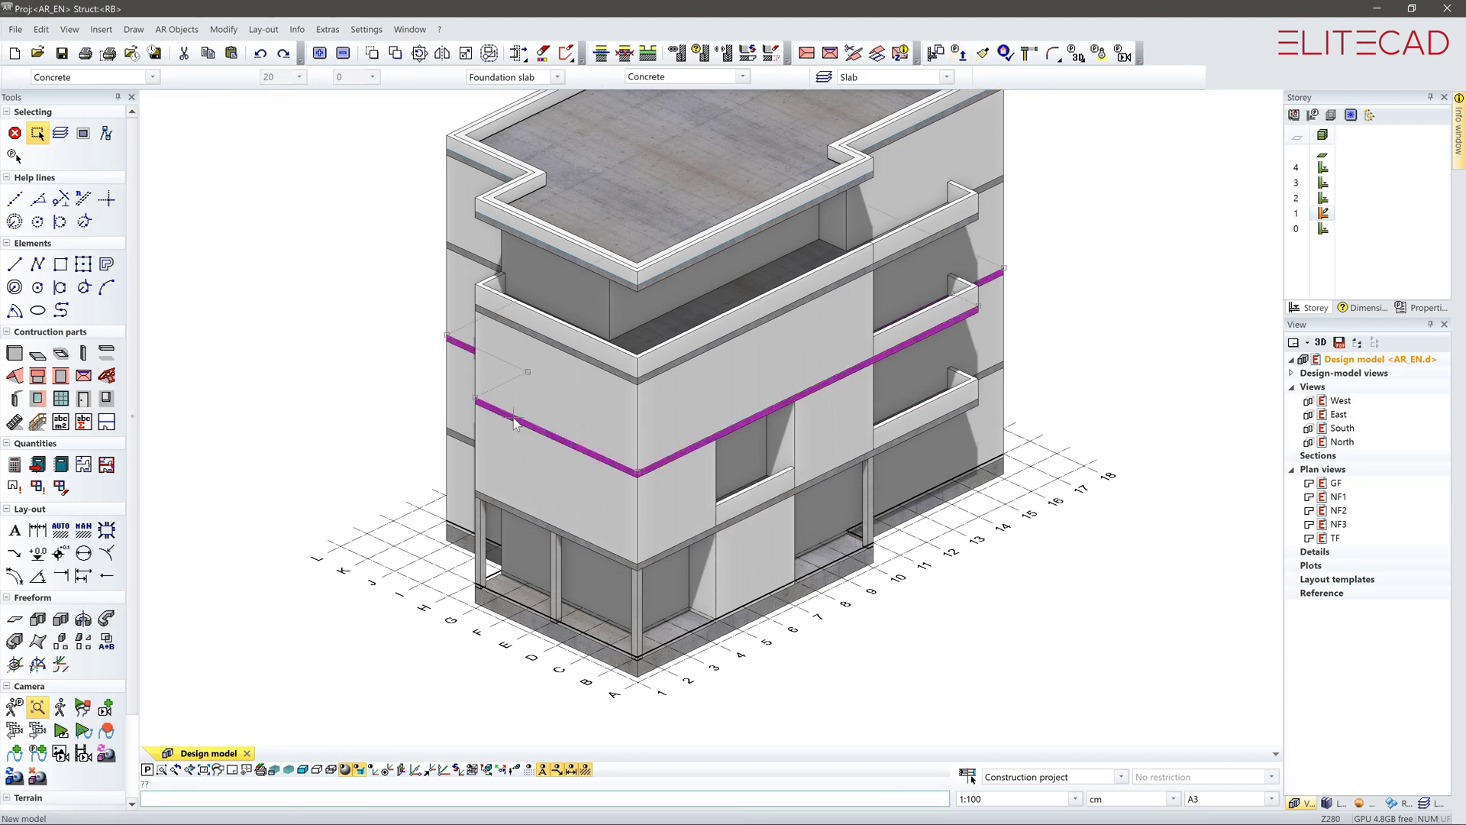
left_click(476, 397)
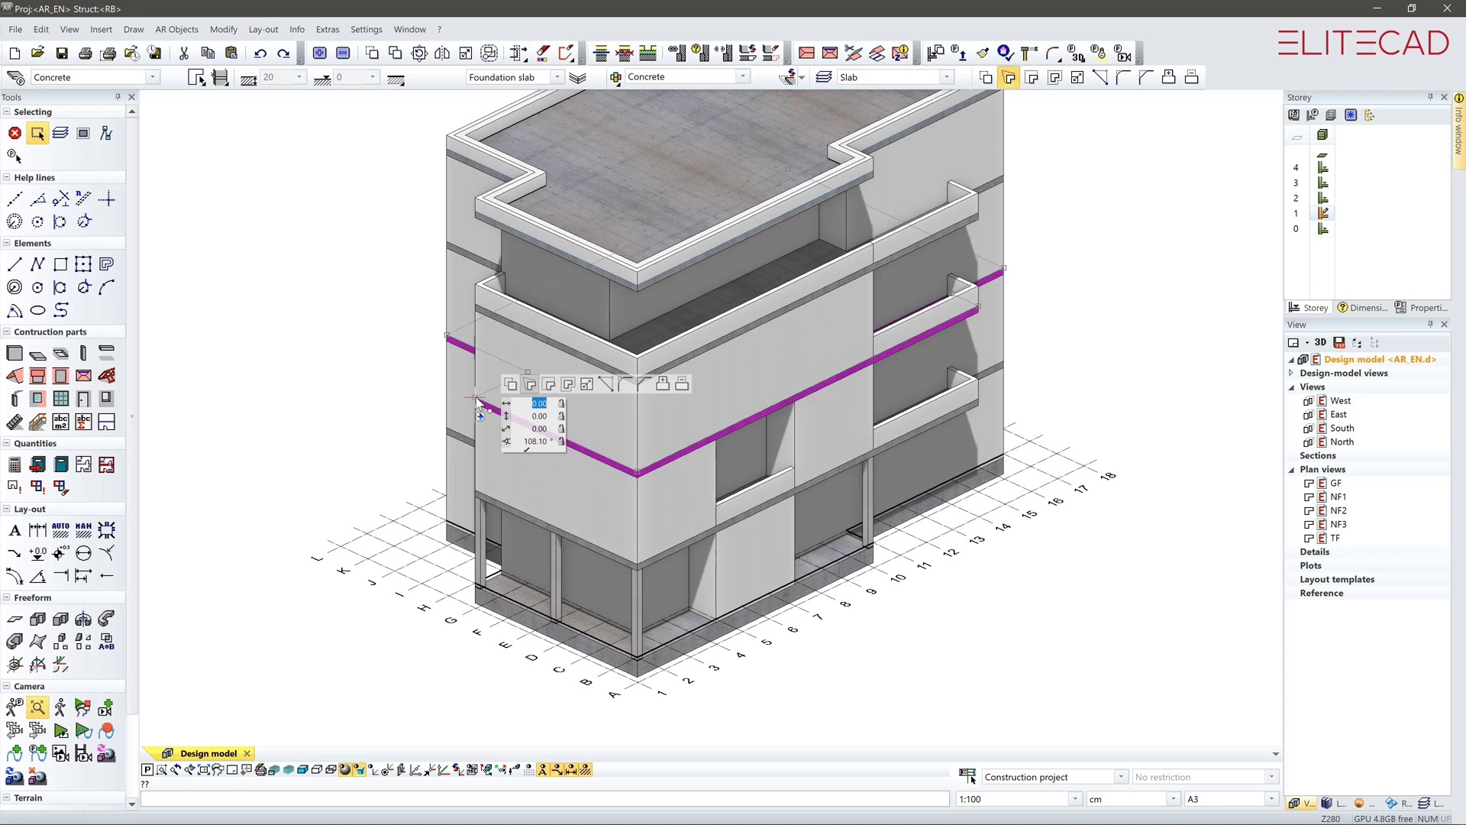
left_click(513, 407)
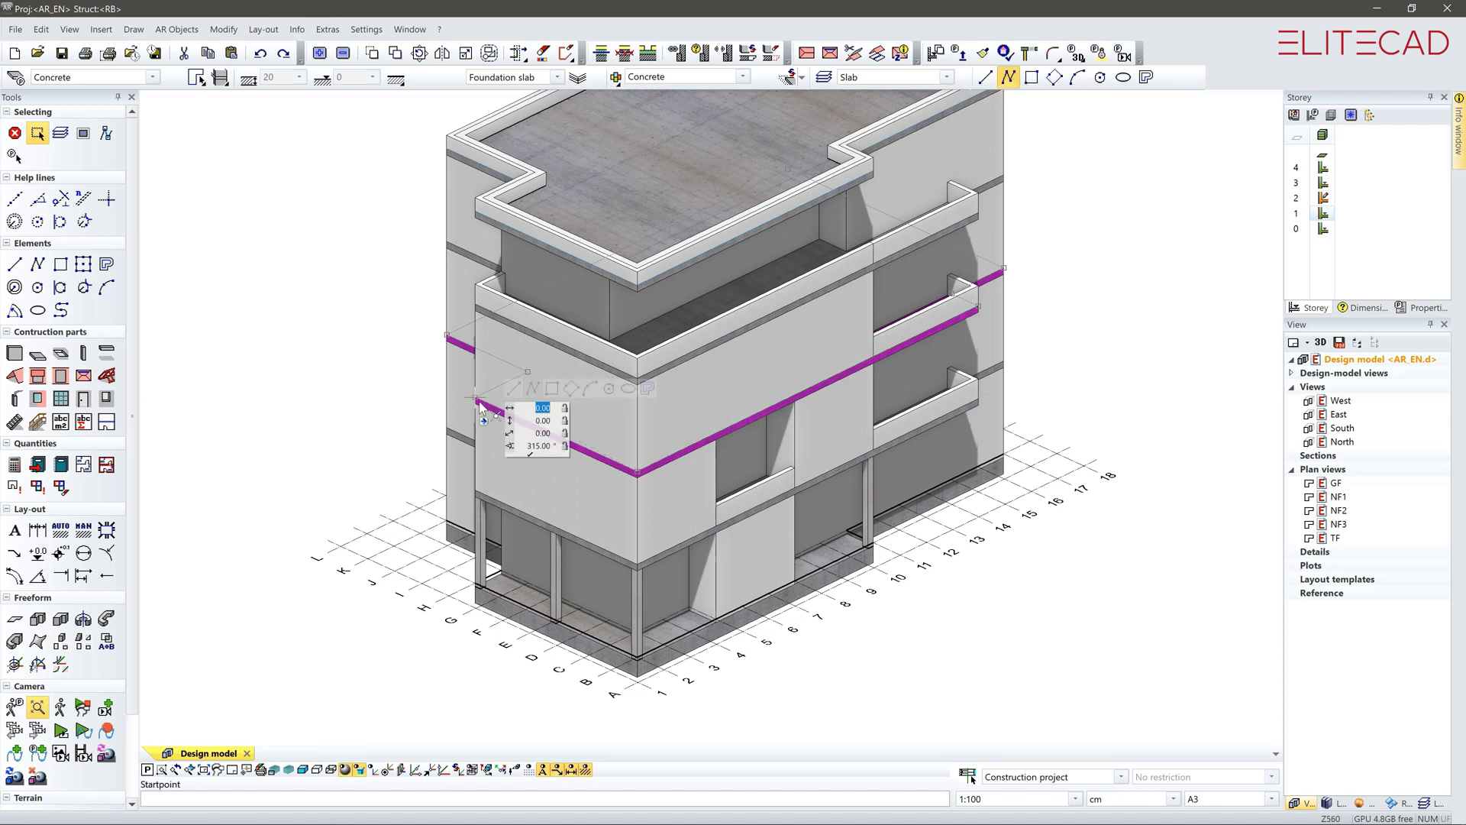
left_click(513, 387)
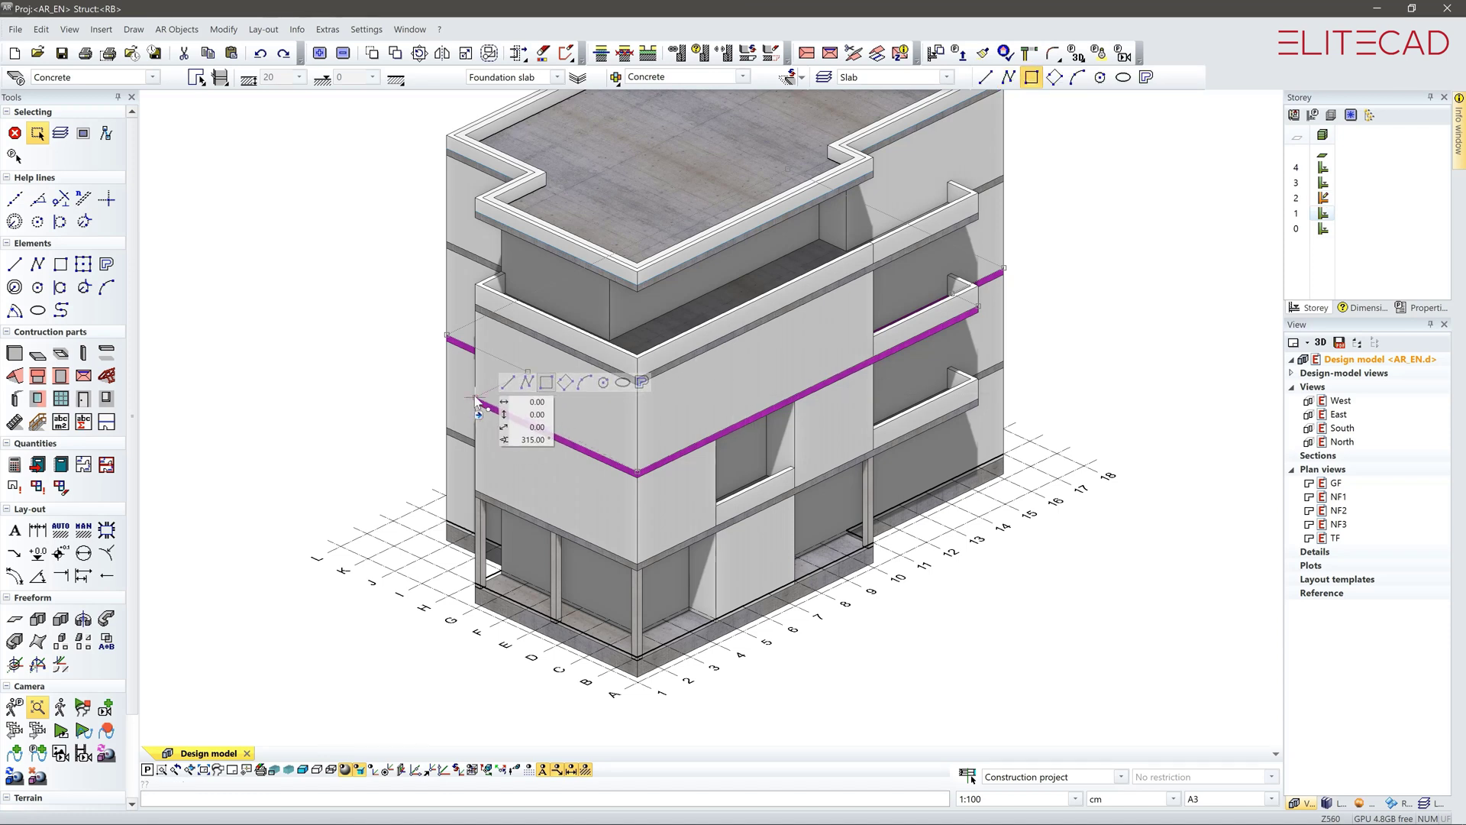
left_click(585, 416)
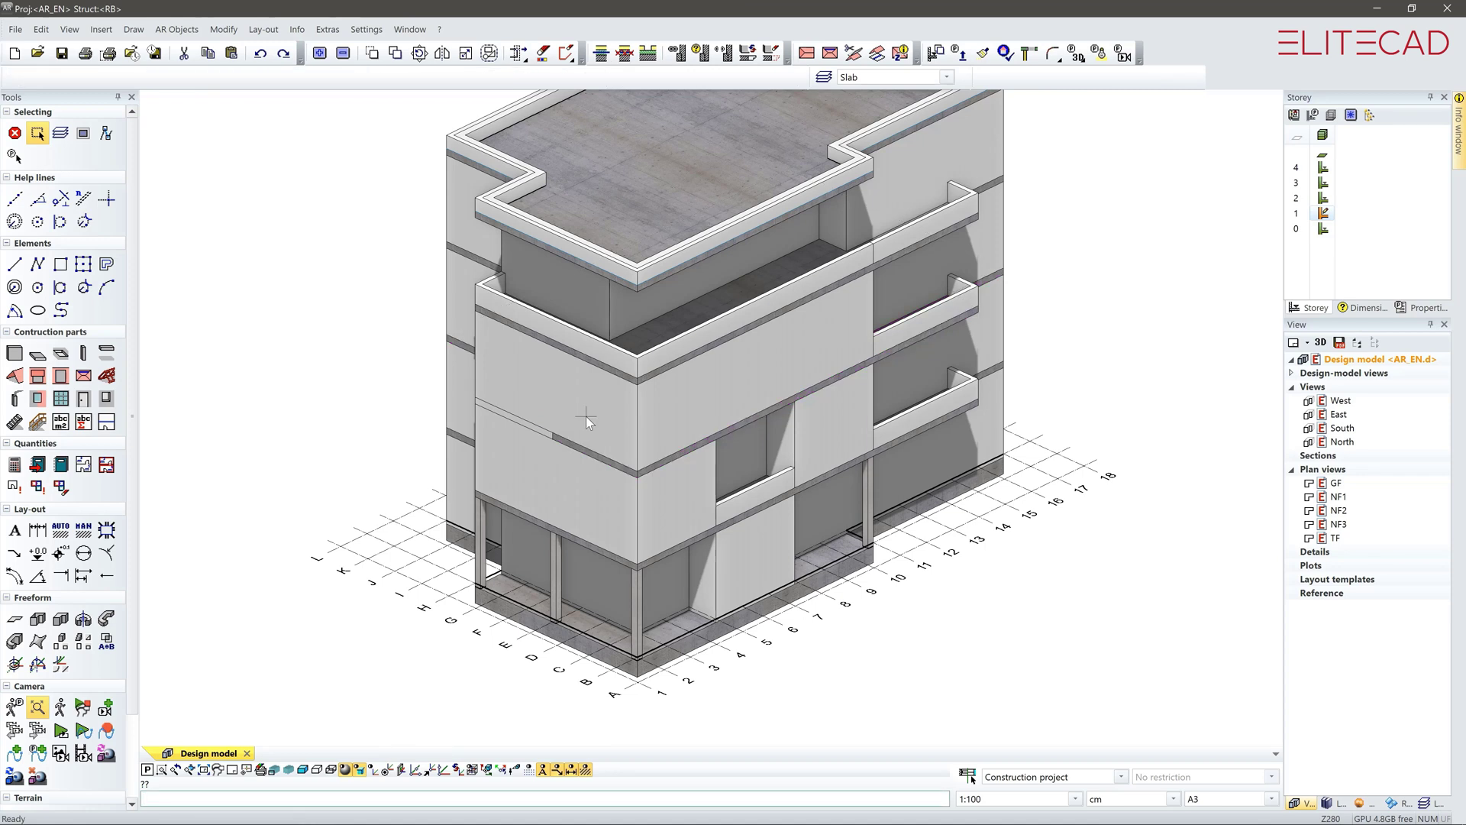
left_click(404, 771)
Step: Place a tall and a smaller fixed window on the corner facade, then switch to the front elevation
left_click(38, 397)
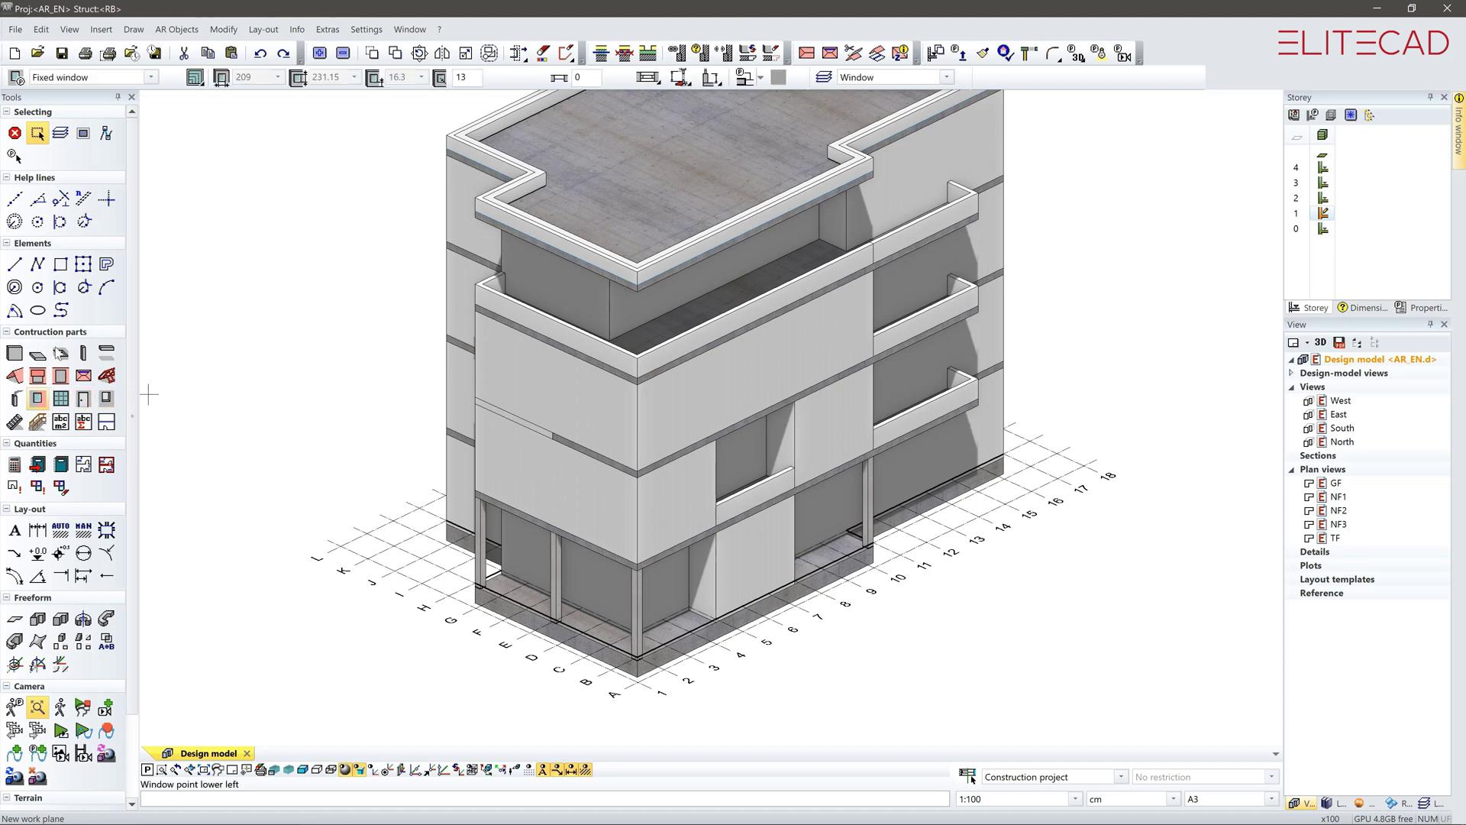
left_click(491, 492)
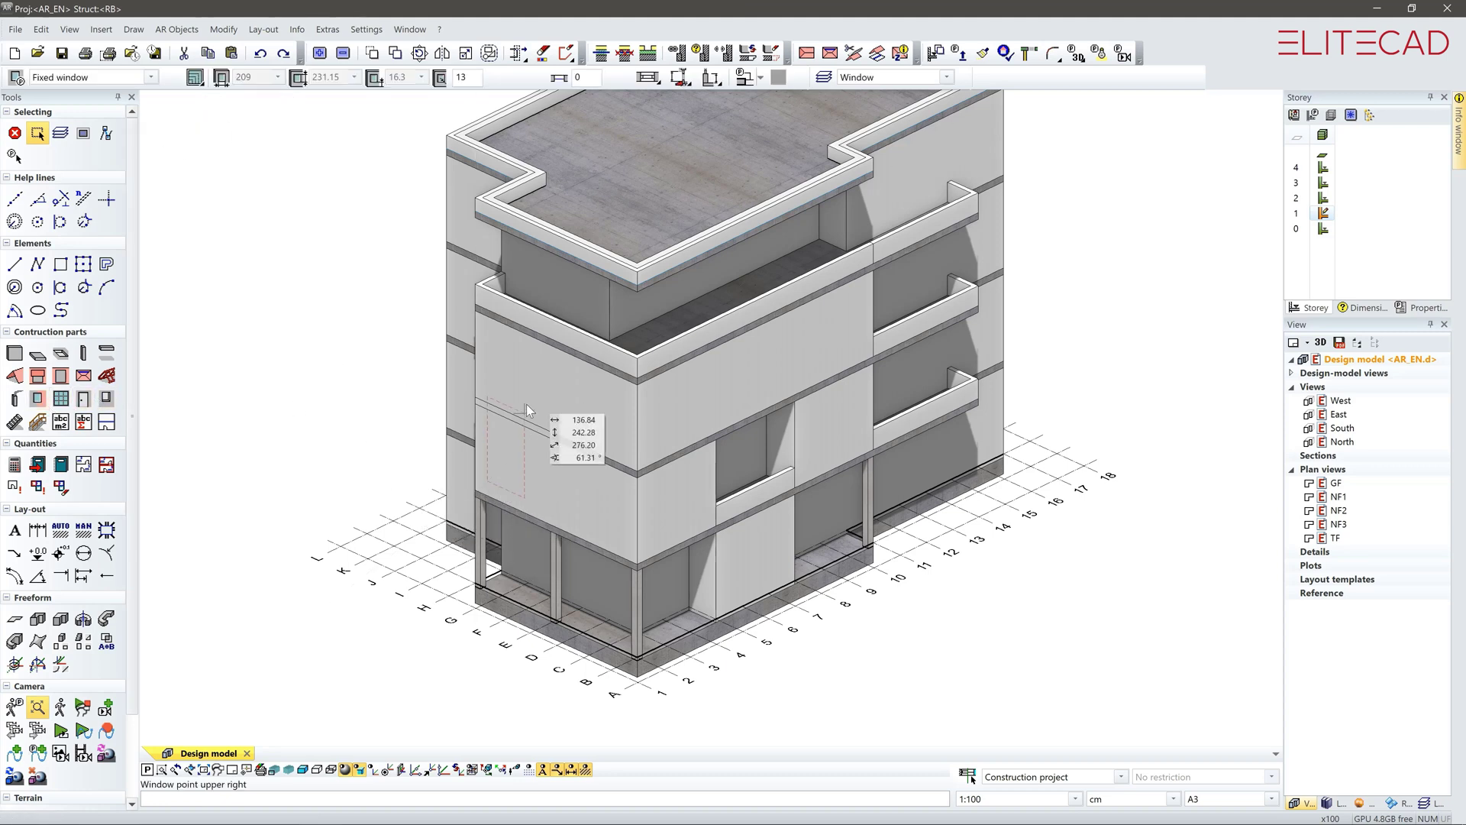
left_click(549, 366)
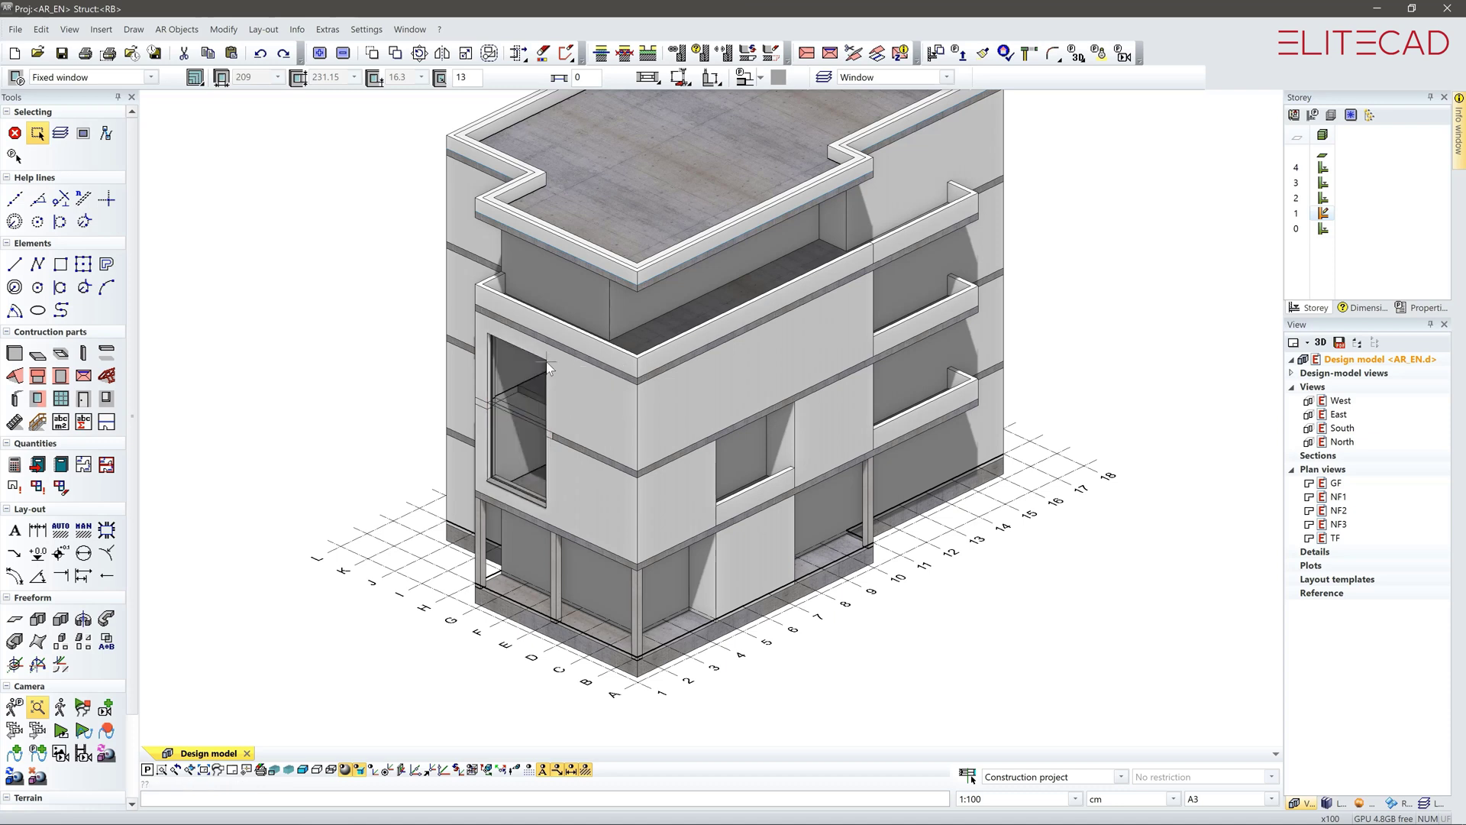
left_click(562, 514)
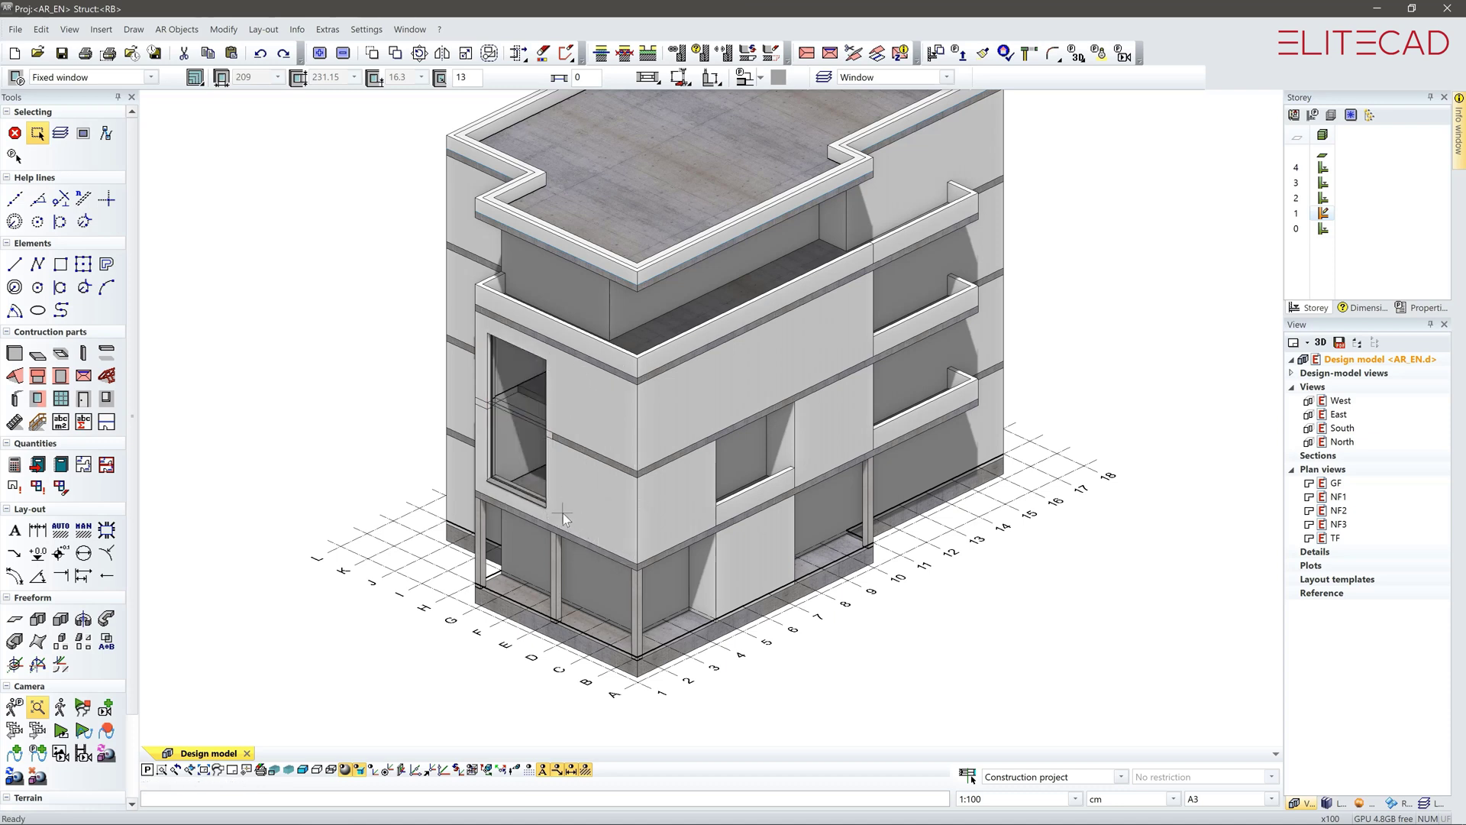
left_click(627, 491)
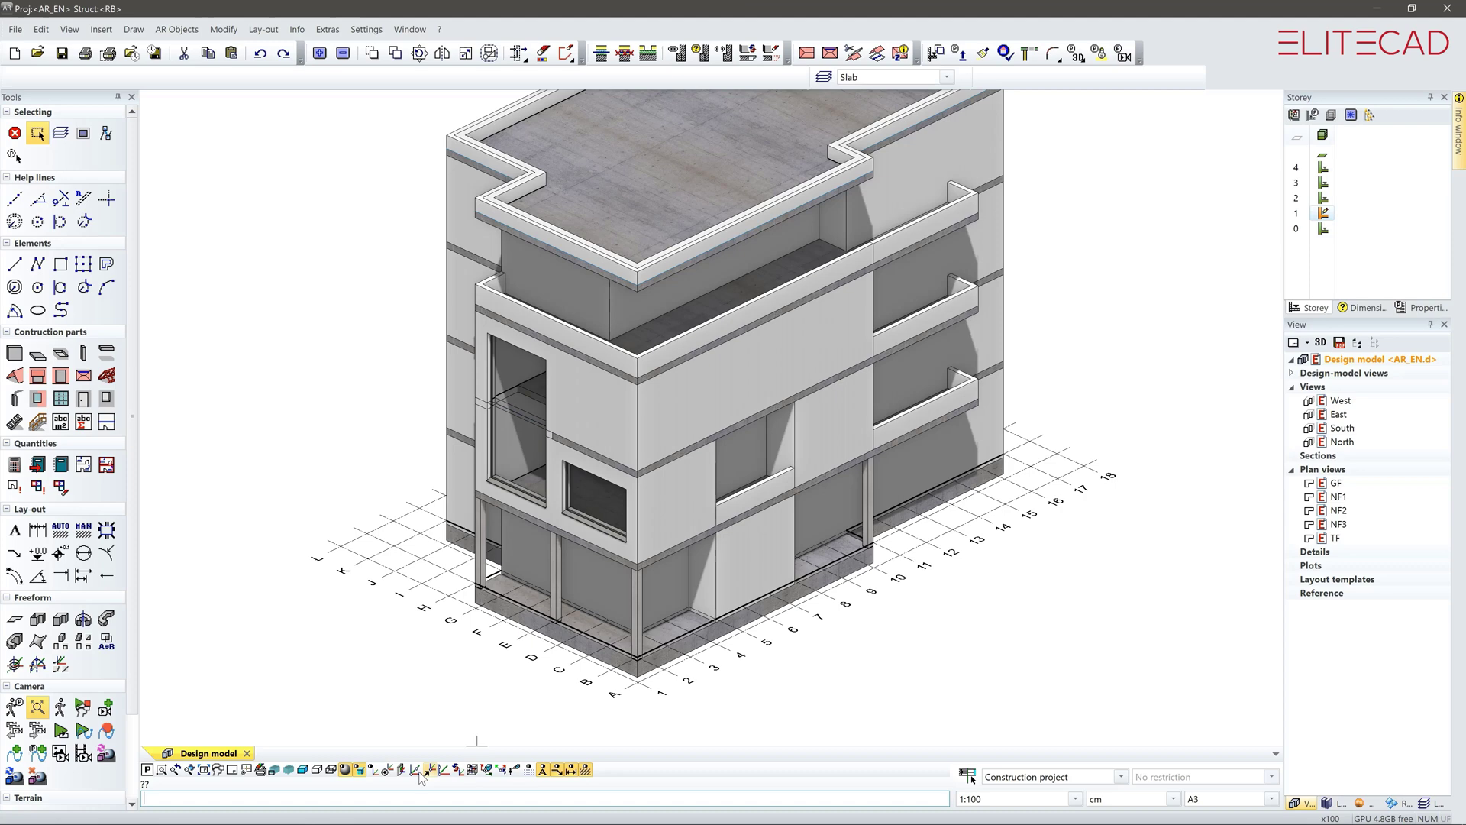
left_click(419, 771)
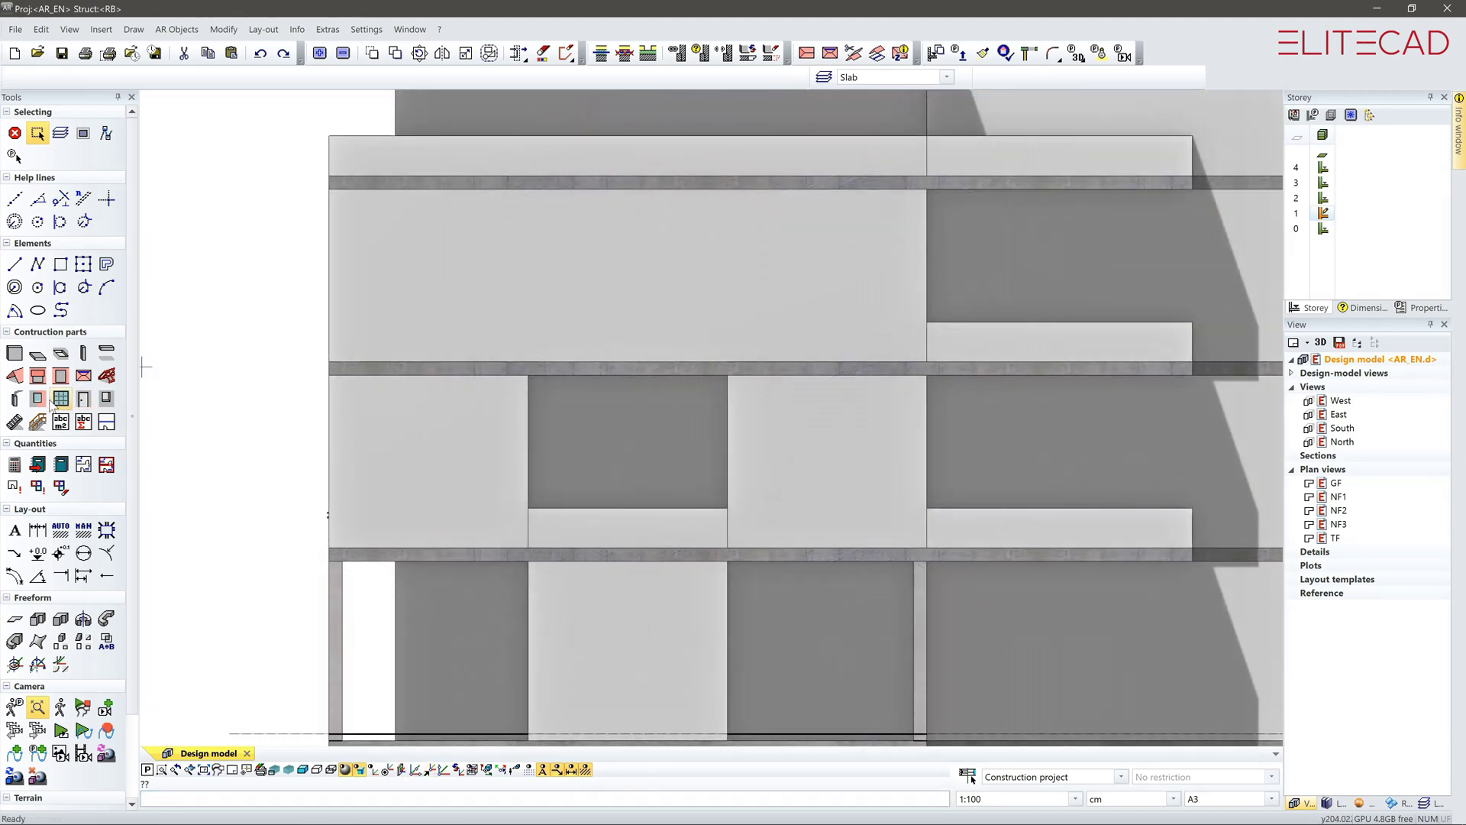
left_click(61, 398)
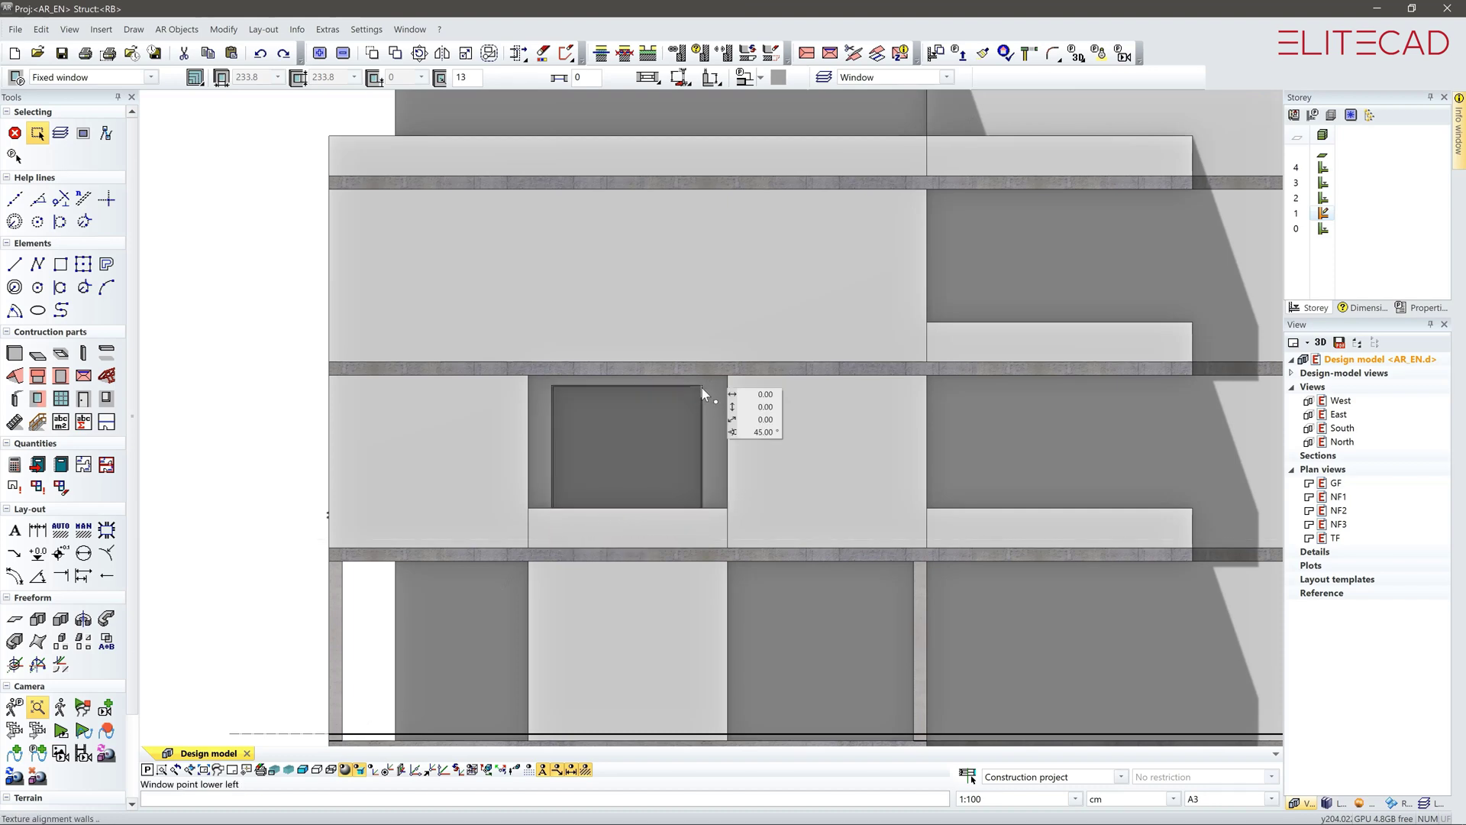
Step: End the window command and orbit back to an isometric view of the building
key("Escape")
scroll(523, 453, "down", 1)
scroll(515, 441, "down", 2)
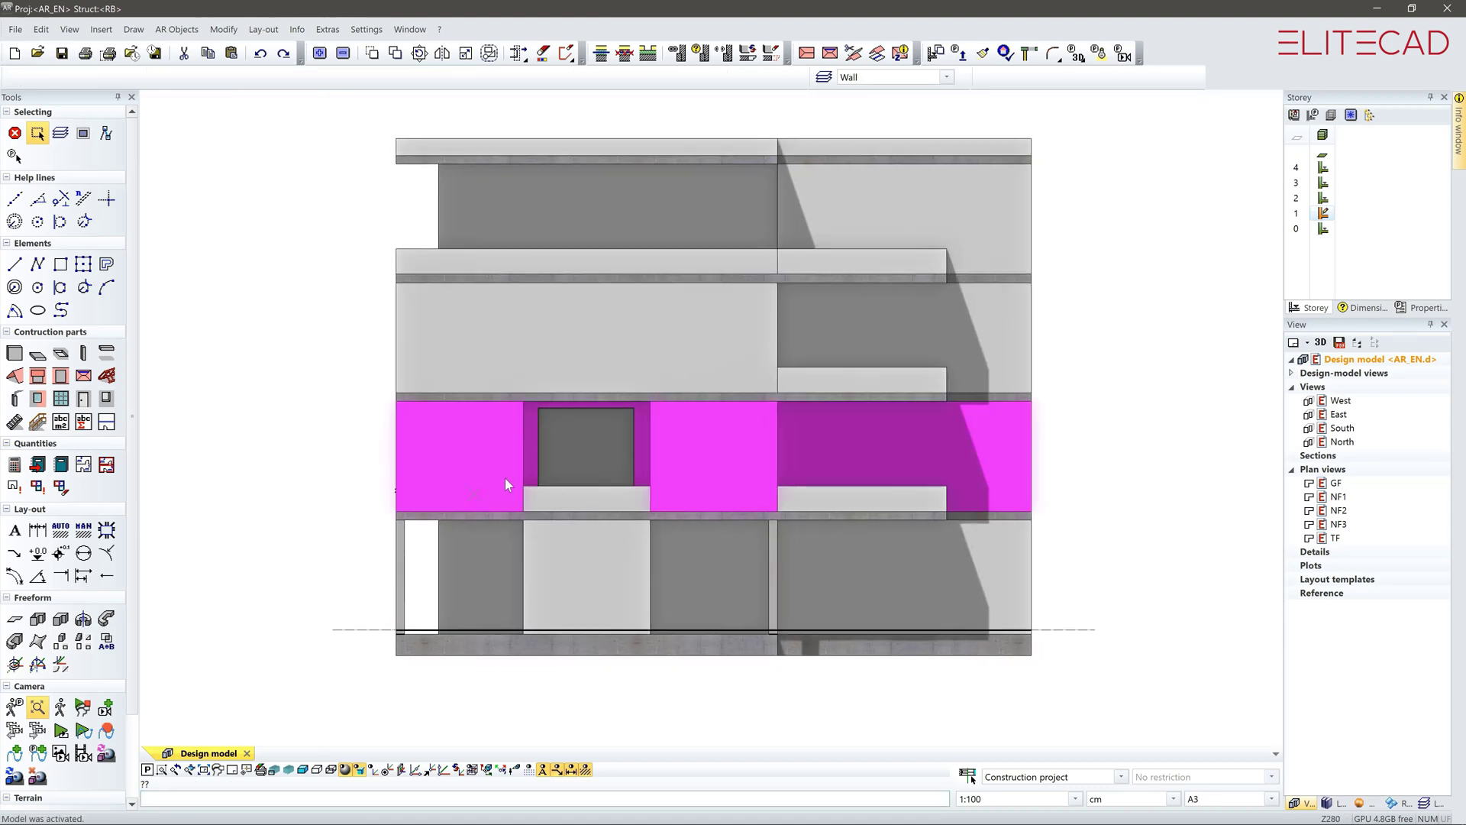
middle_click_drag(505, 484, 575, 624)
scroll(577, 625, "up", 2)
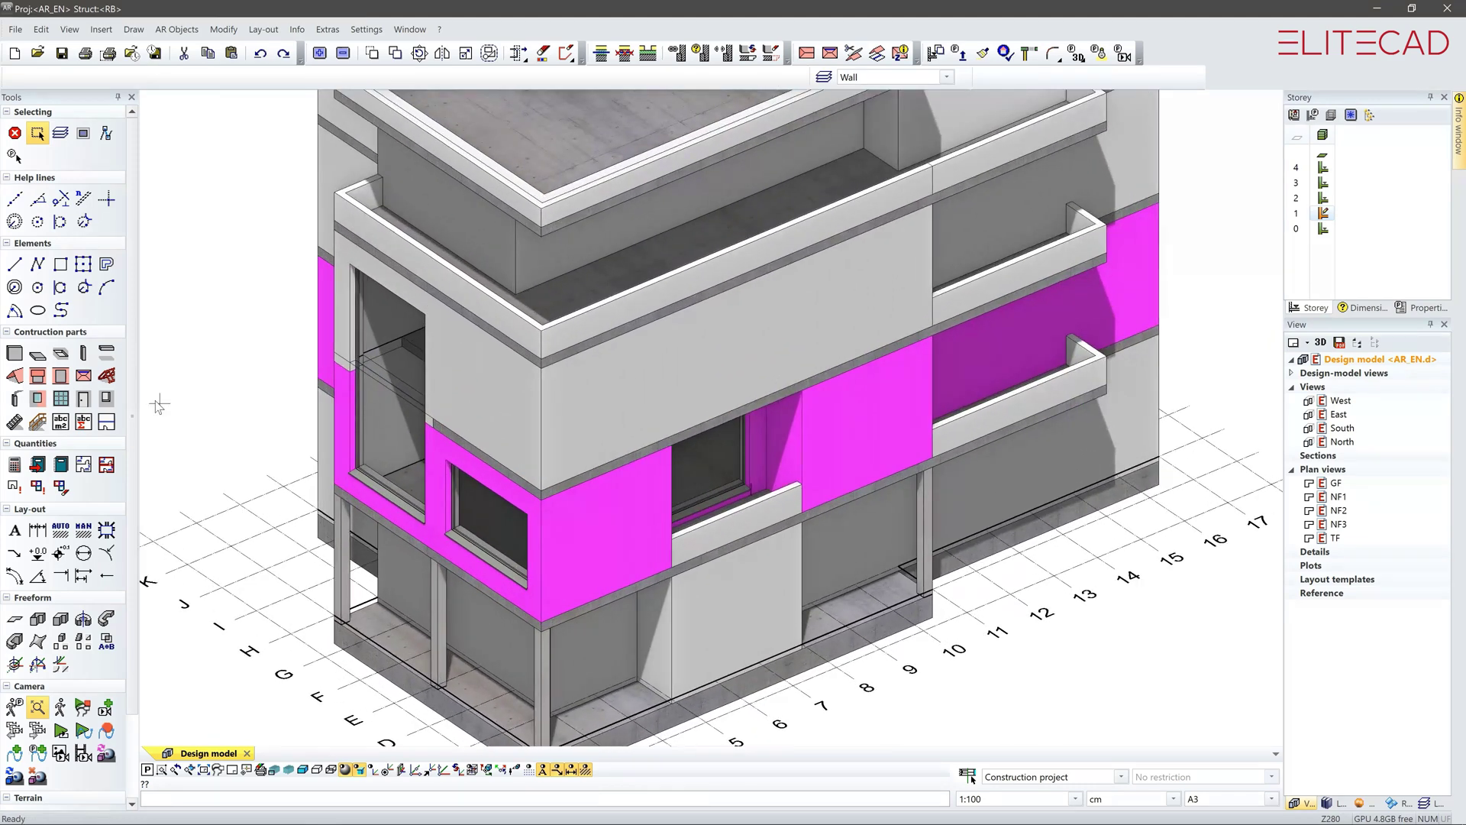
left_click(38, 397)
Step: Insert a small Double hung window into the facade wall
left_click(150, 77)
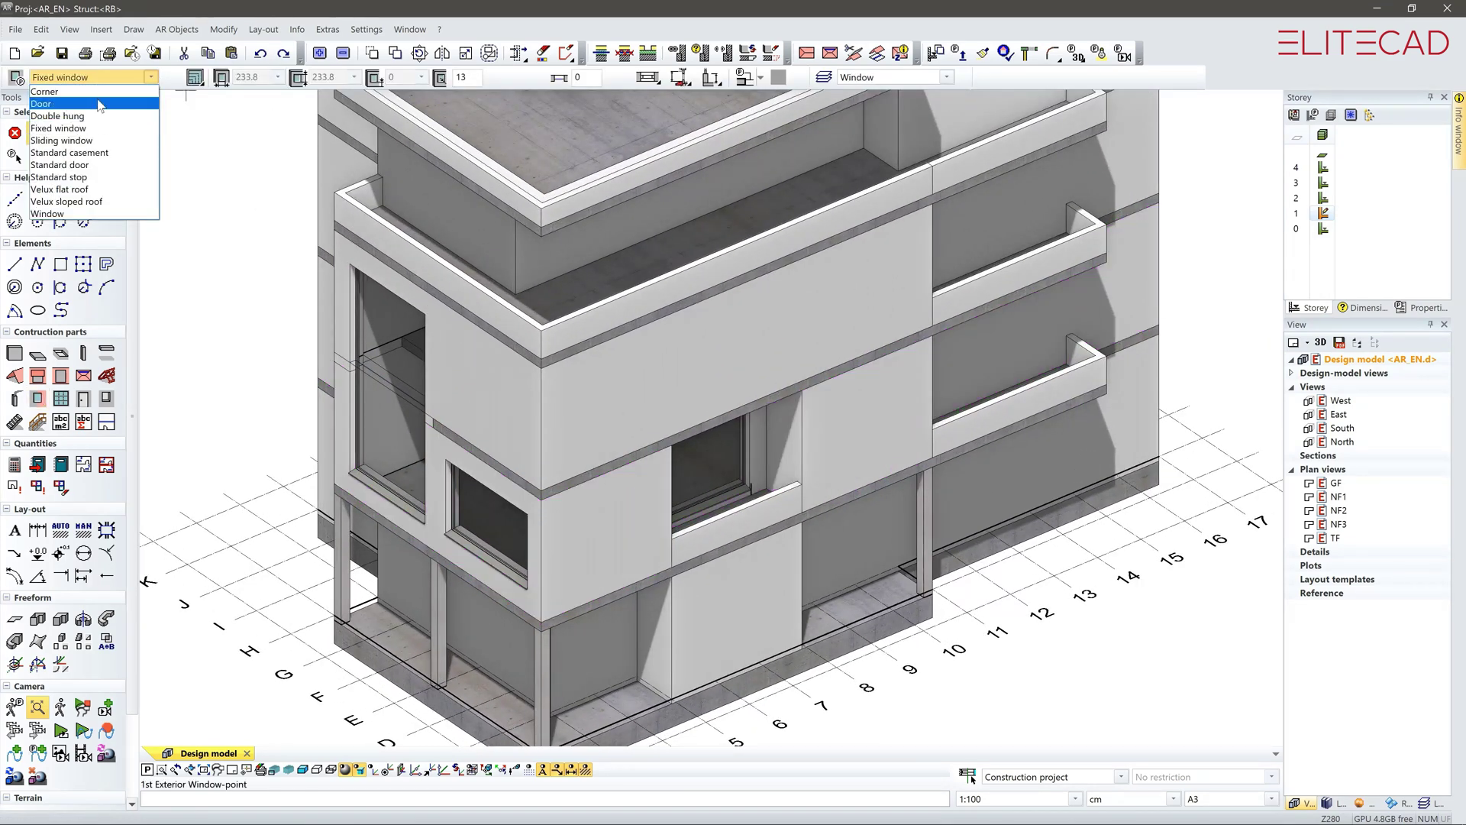
left_click(58, 115)
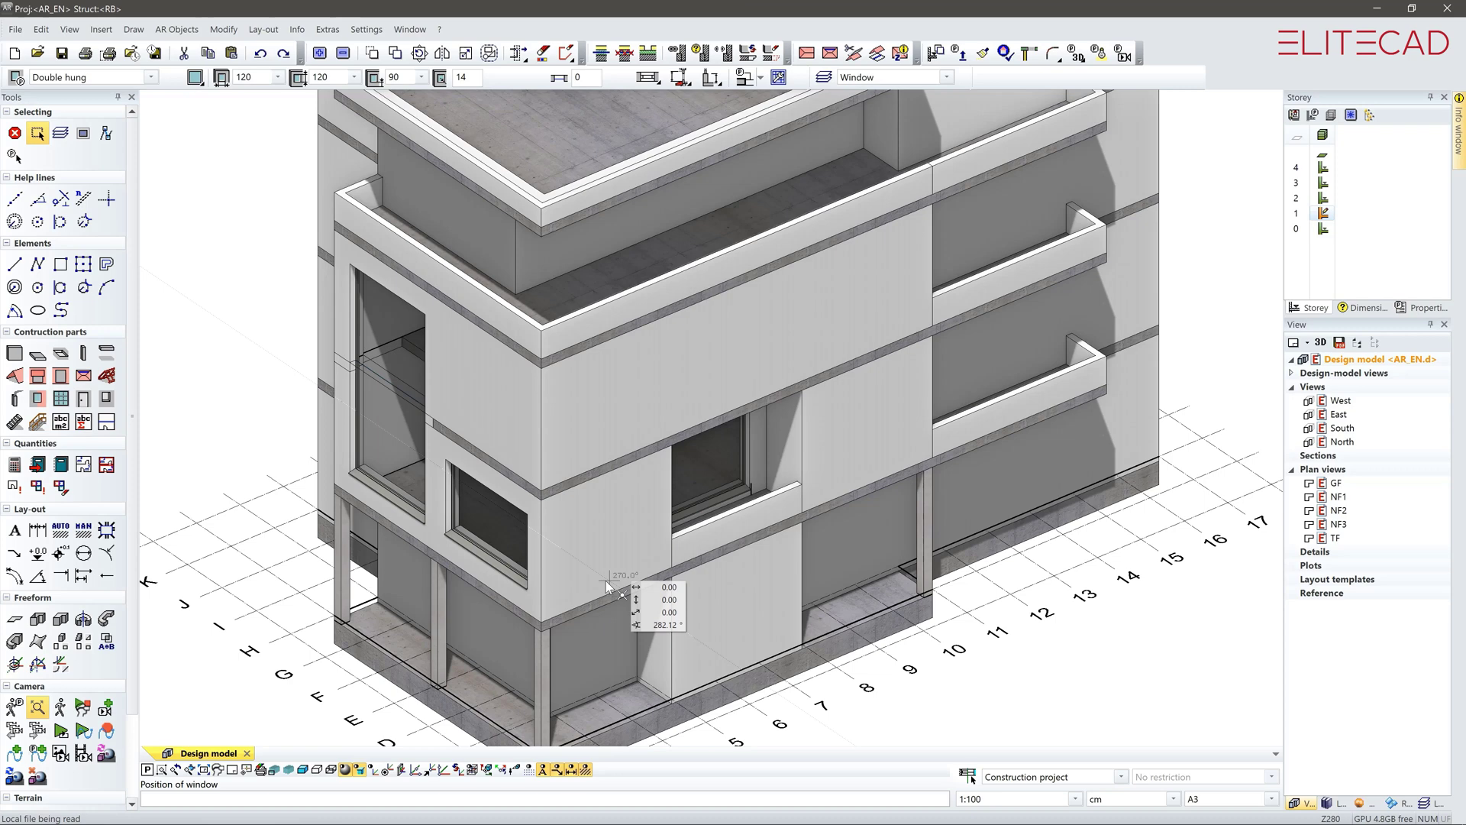
left_click(619, 550)
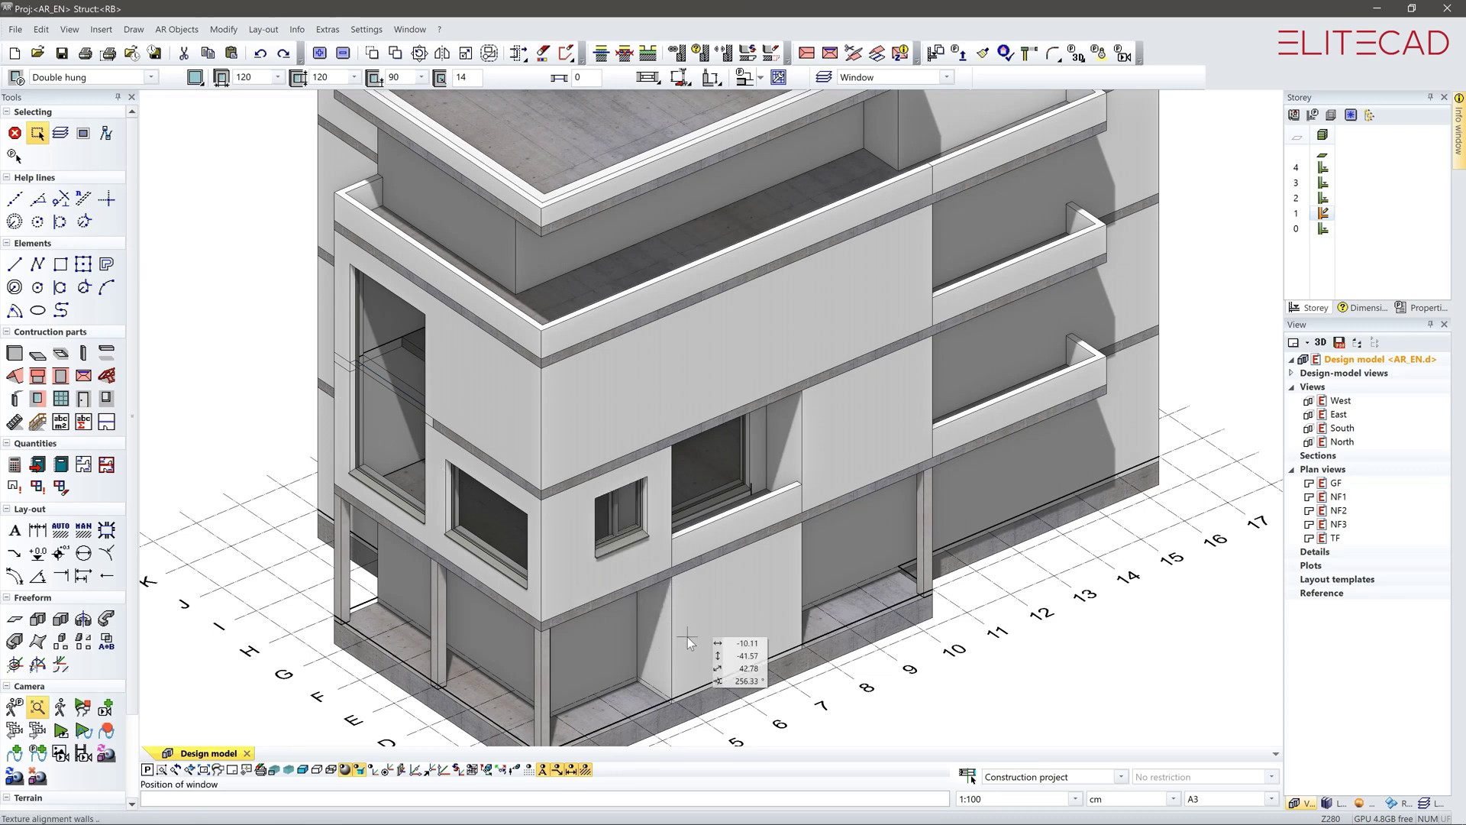
key("Escape")
scroll(569, 463, "down", 2)
Step: Copy the small window onto the next facade panel and show only storey 1
left_click(601, 517)
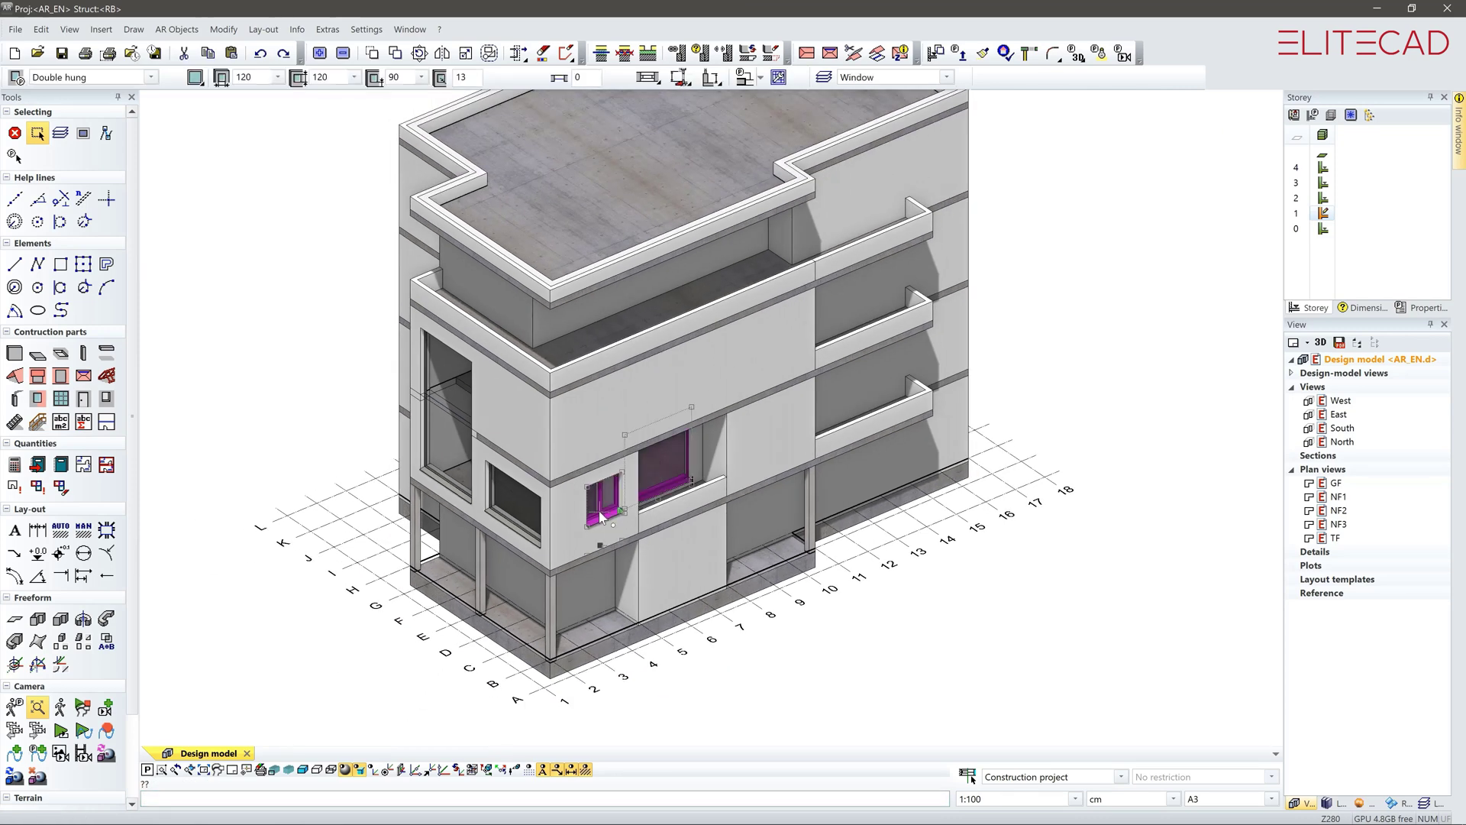
left_click(394, 54)
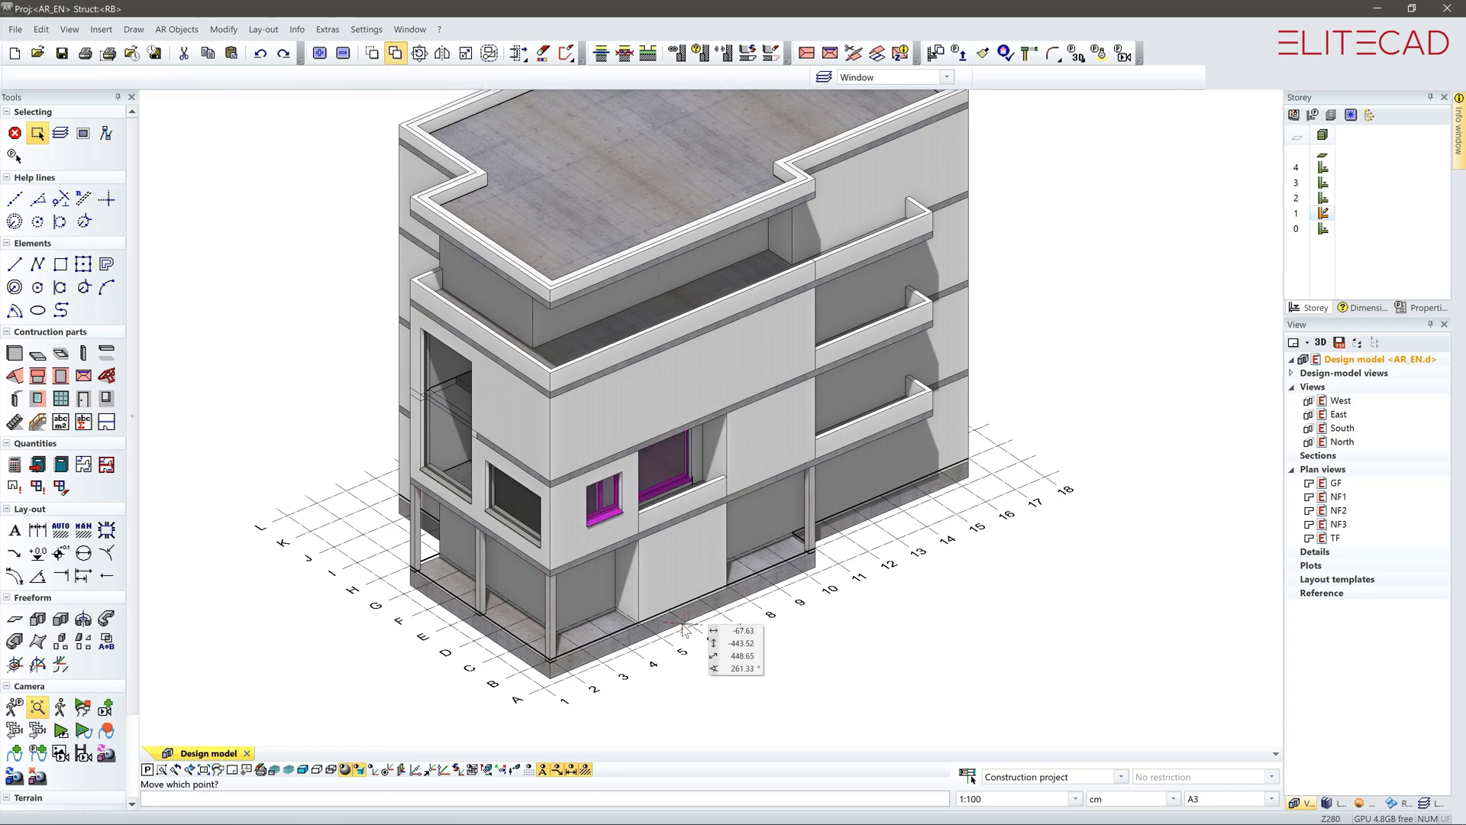
left_click(588, 685)
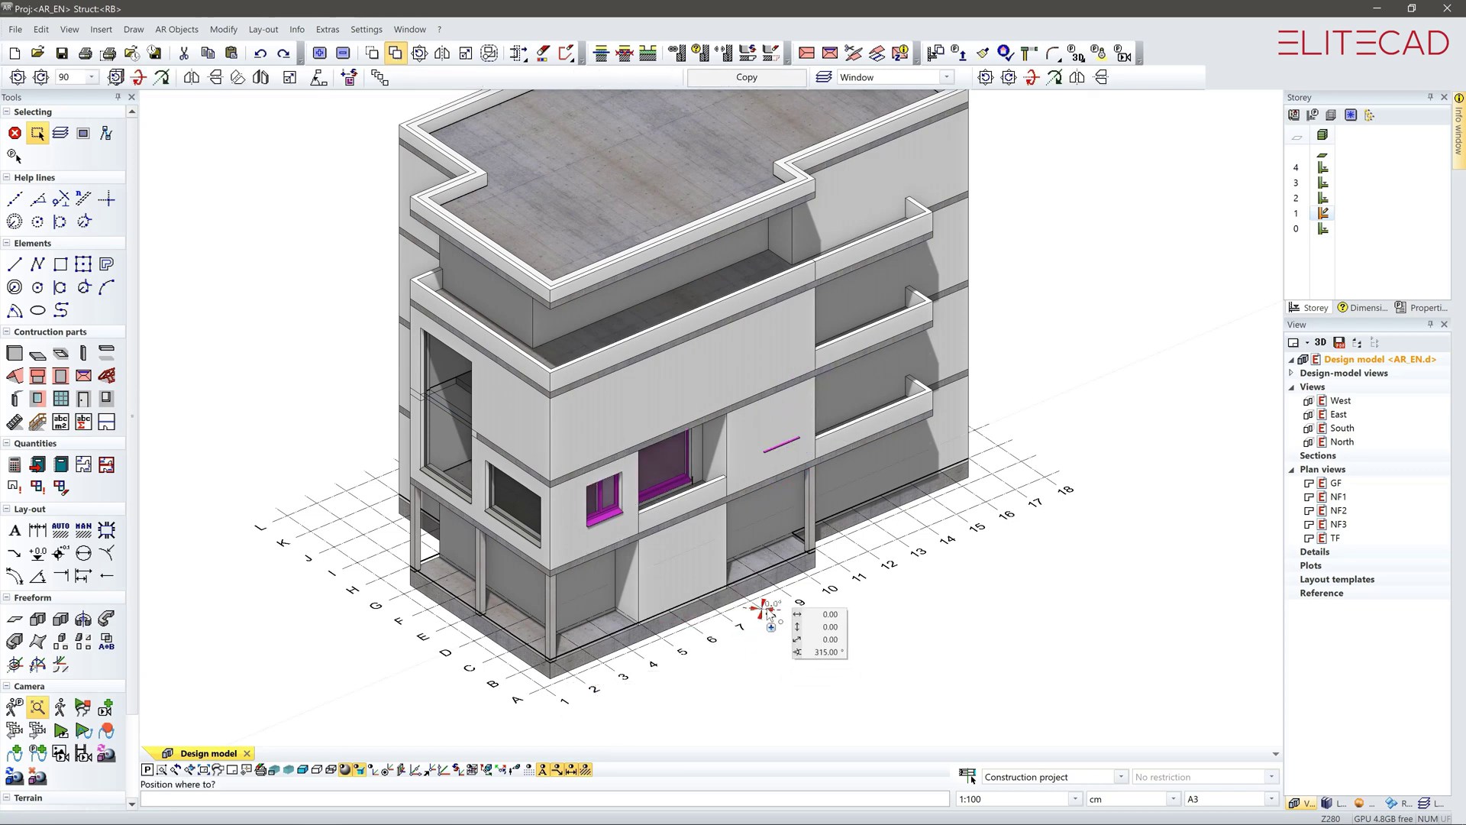
left_click(765, 614)
key("Escape")
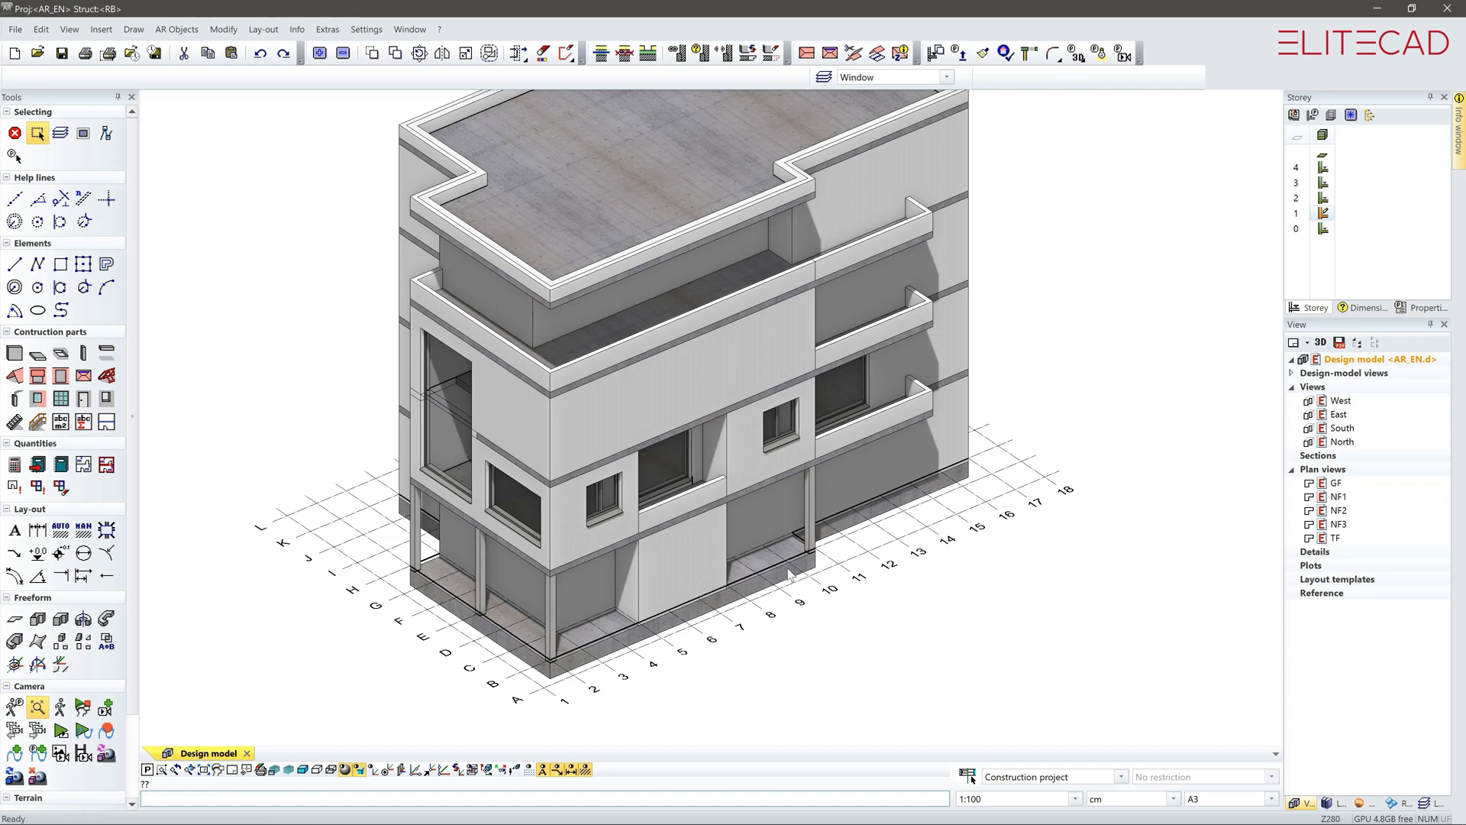
left_click(1323, 214)
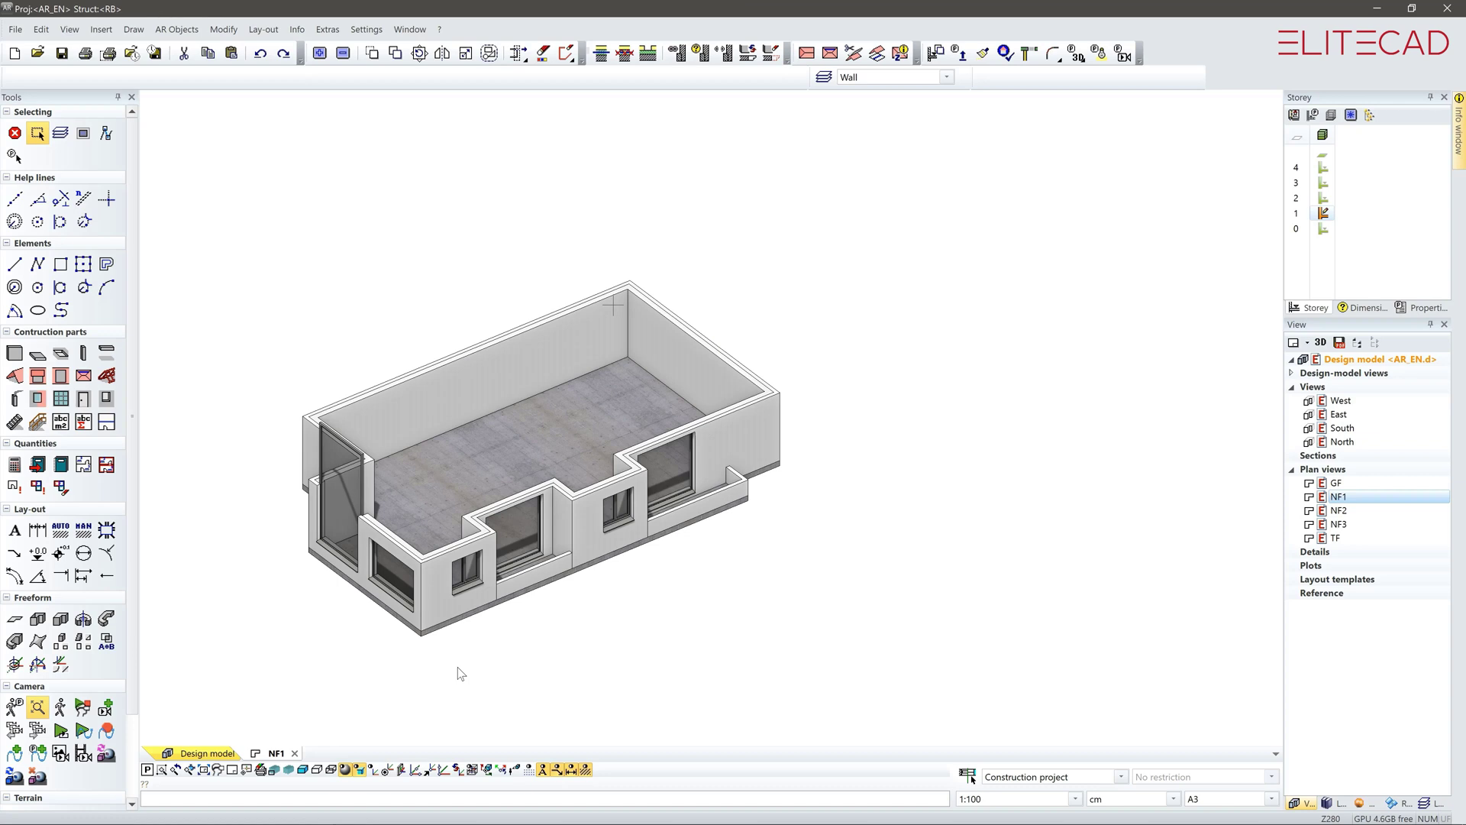
Step: Split the window into a new vertical tab group with the NF1 plan beside the 3D model
right_click(276, 752)
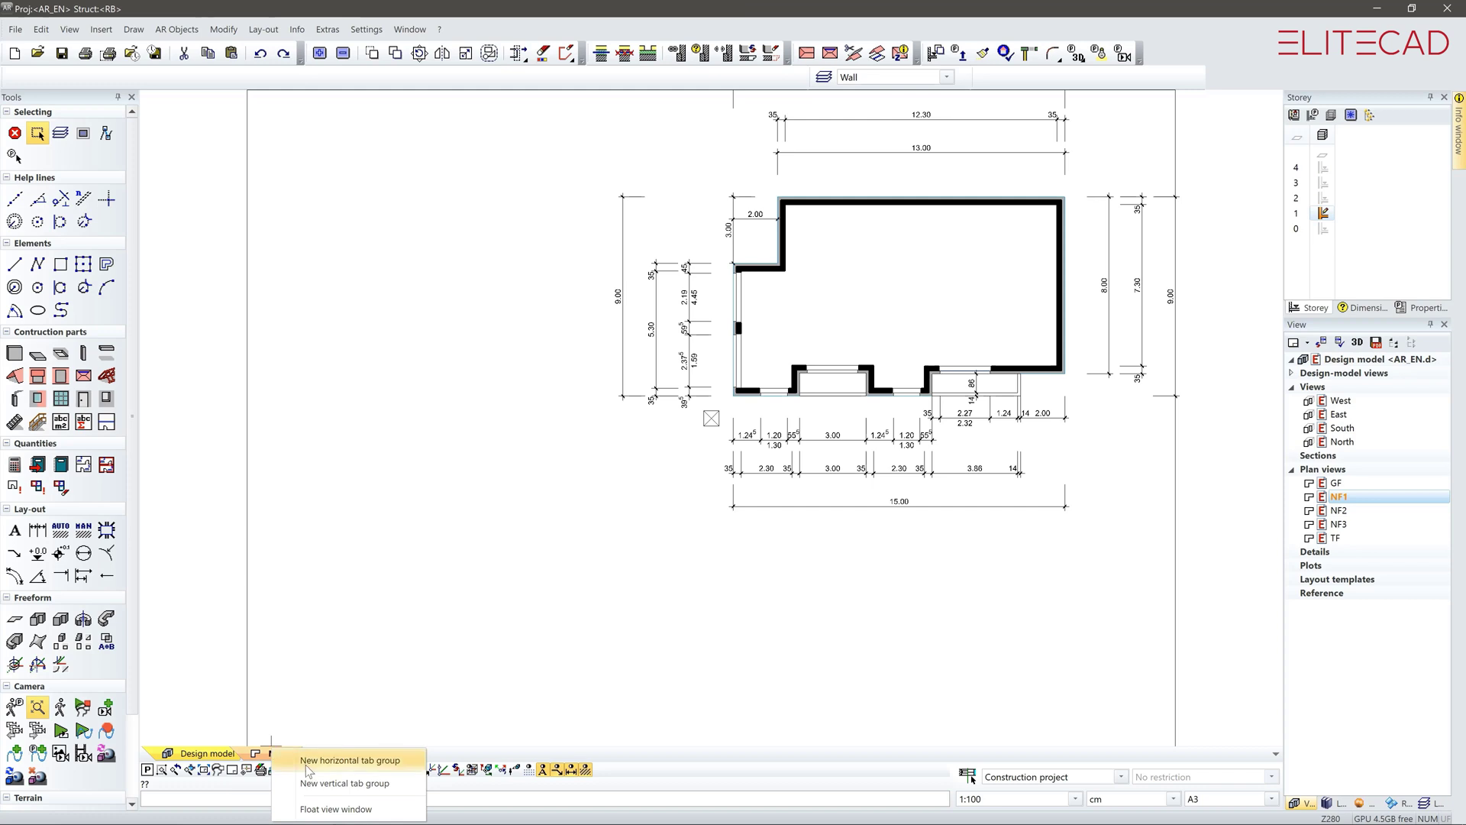
left_click(344, 782)
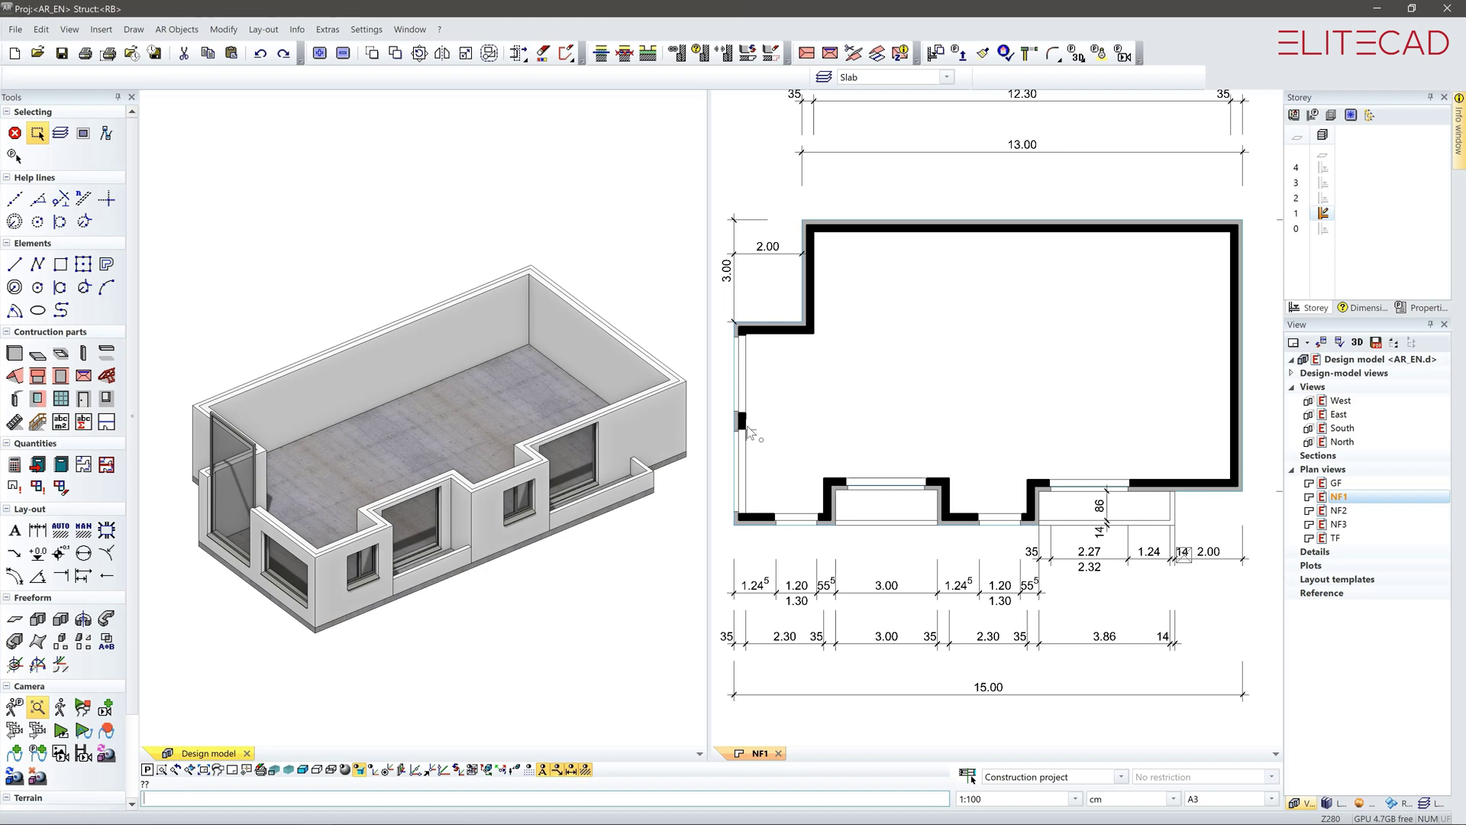
Step: Draw a horizontal Inner wall across the NF1 plan, from the left corner to the right wall
left_click(15, 354)
left_click(151, 77)
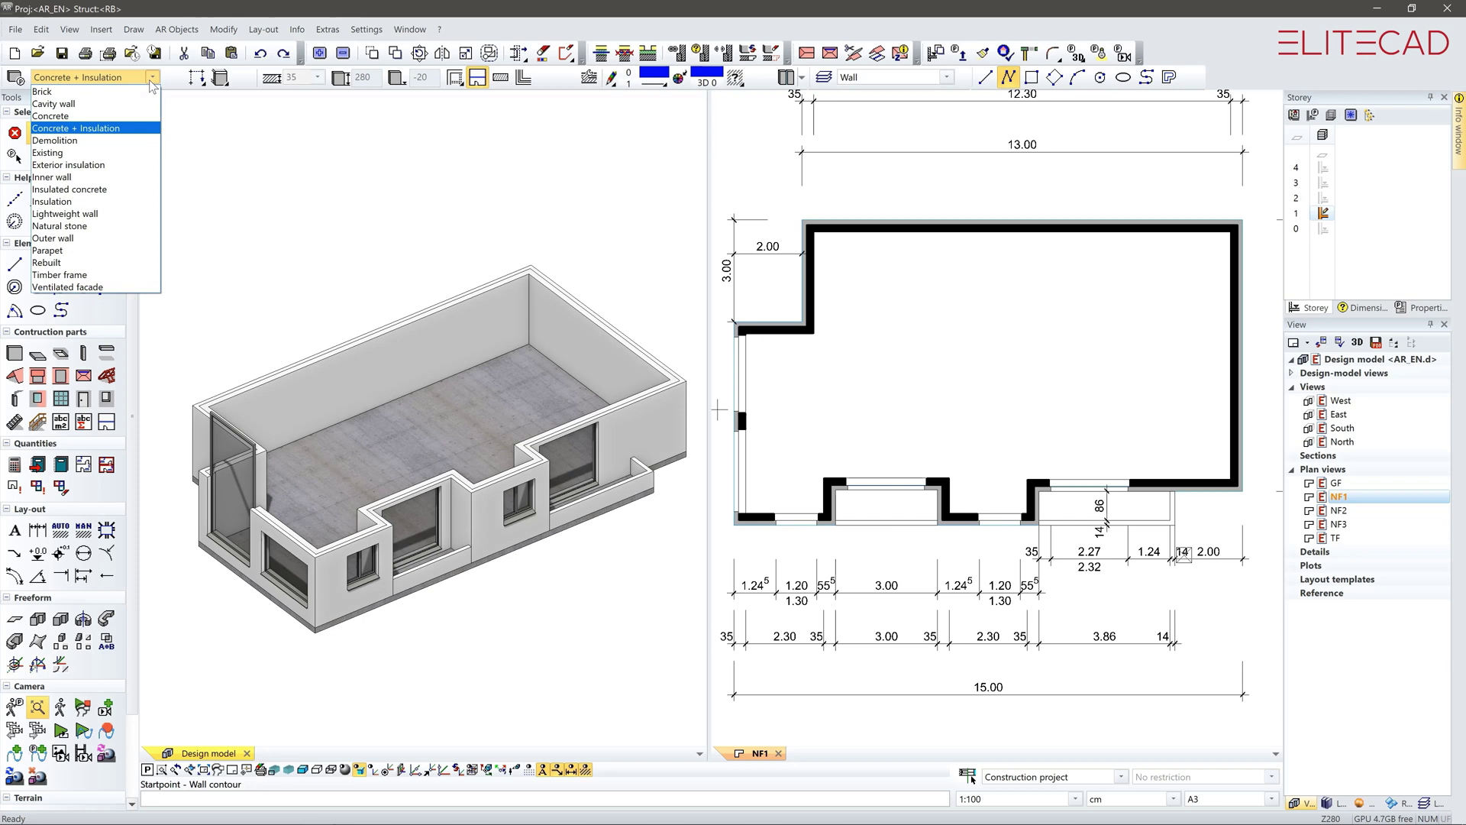
left_click(96, 176)
left_click(814, 332)
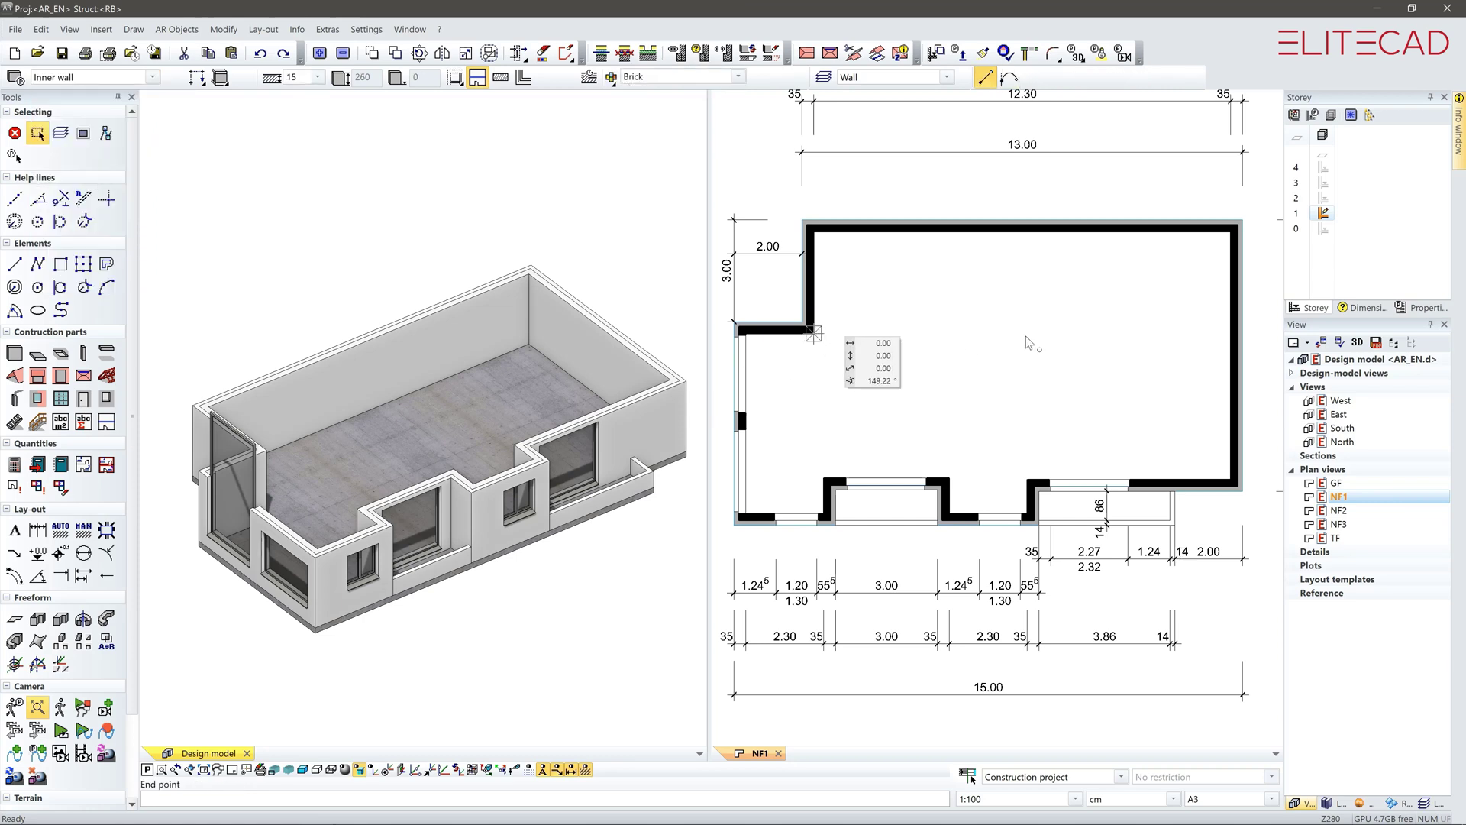
left_click(1238, 332)
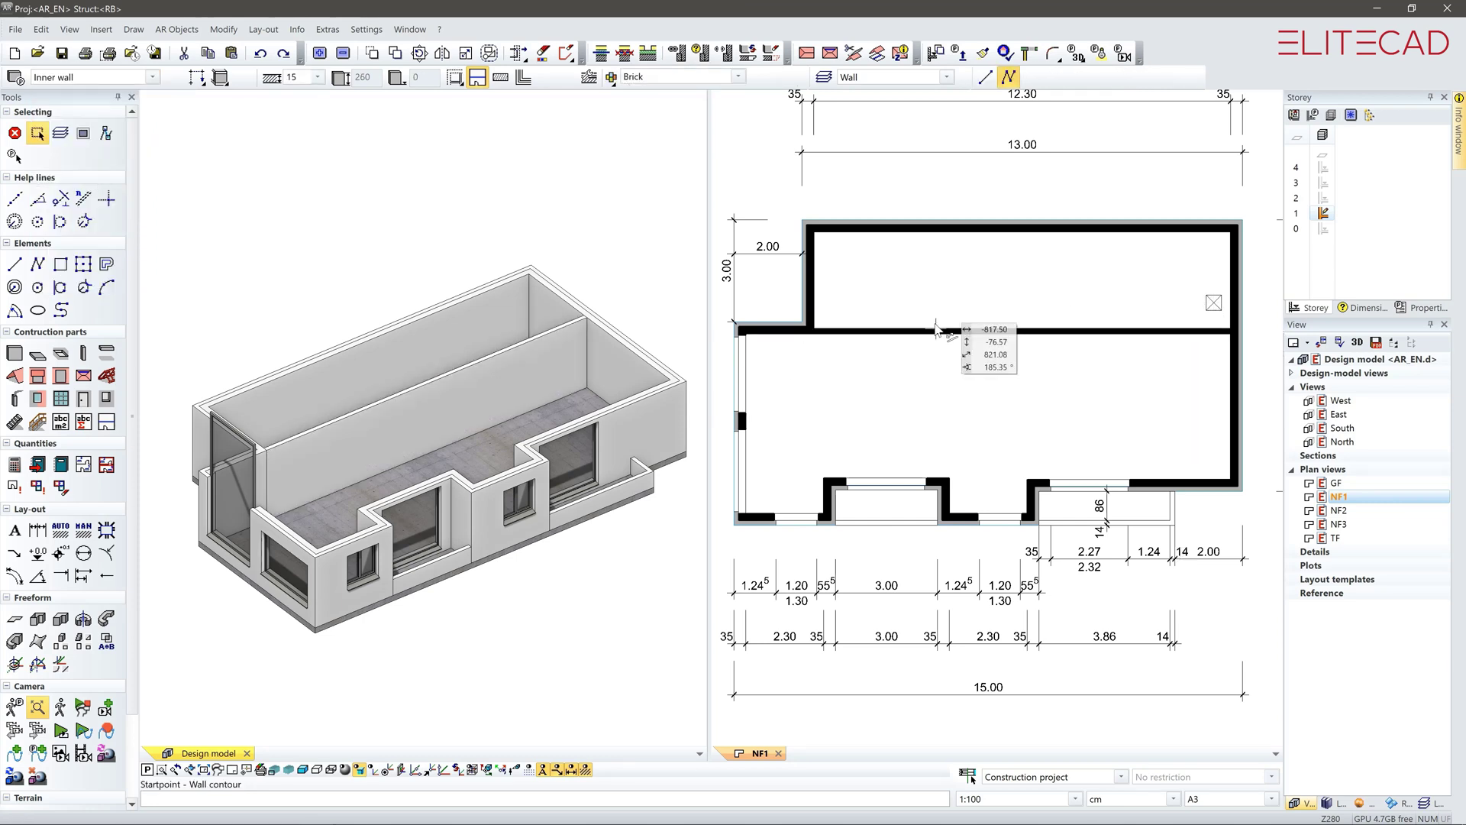
Step: Add two vertical cross walls between the inner wall and the top wall
left_click(897, 332)
left_click(898, 227)
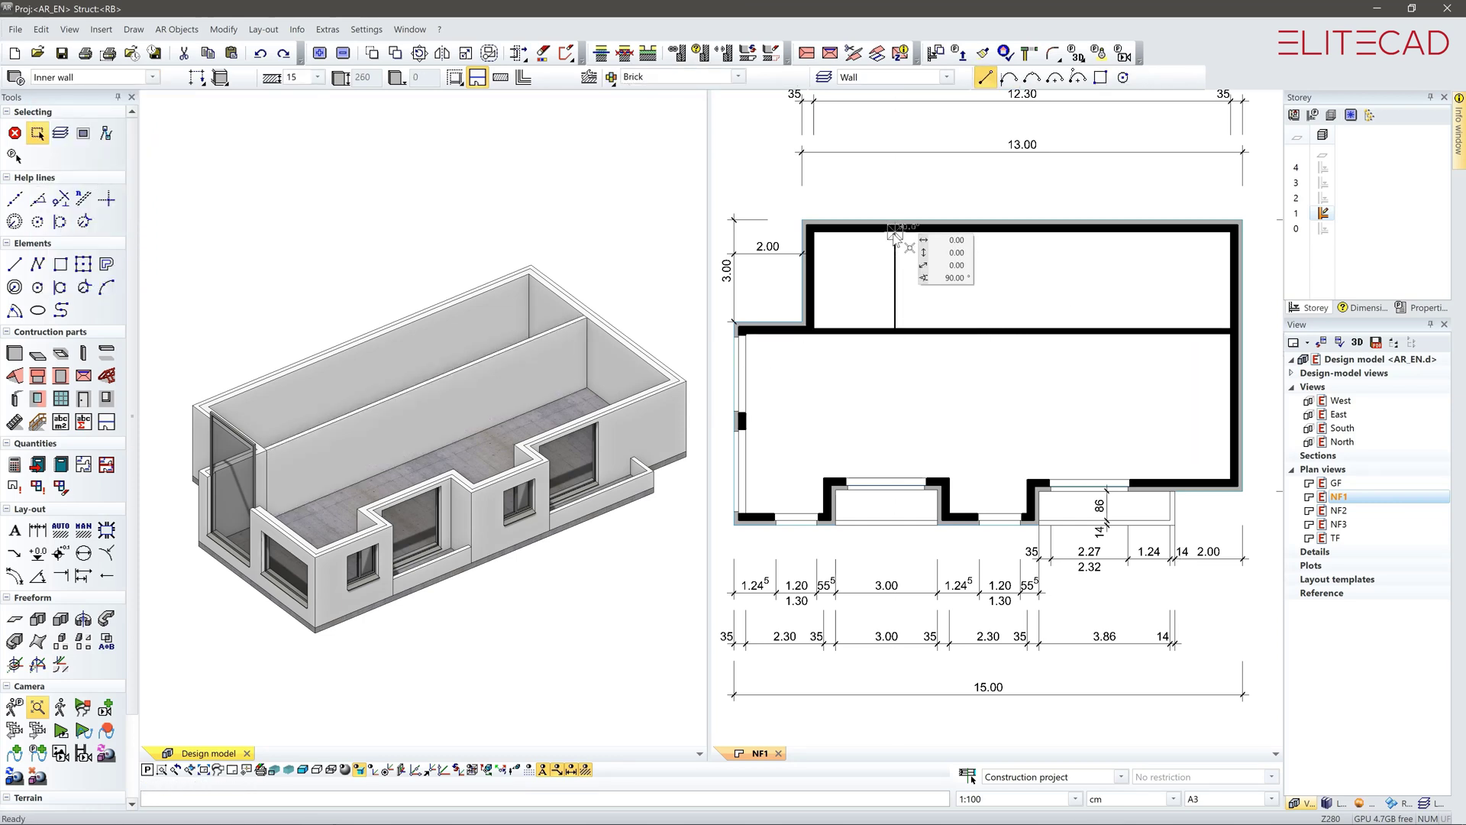
left_click(1023, 332)
left_click(1024, 227)
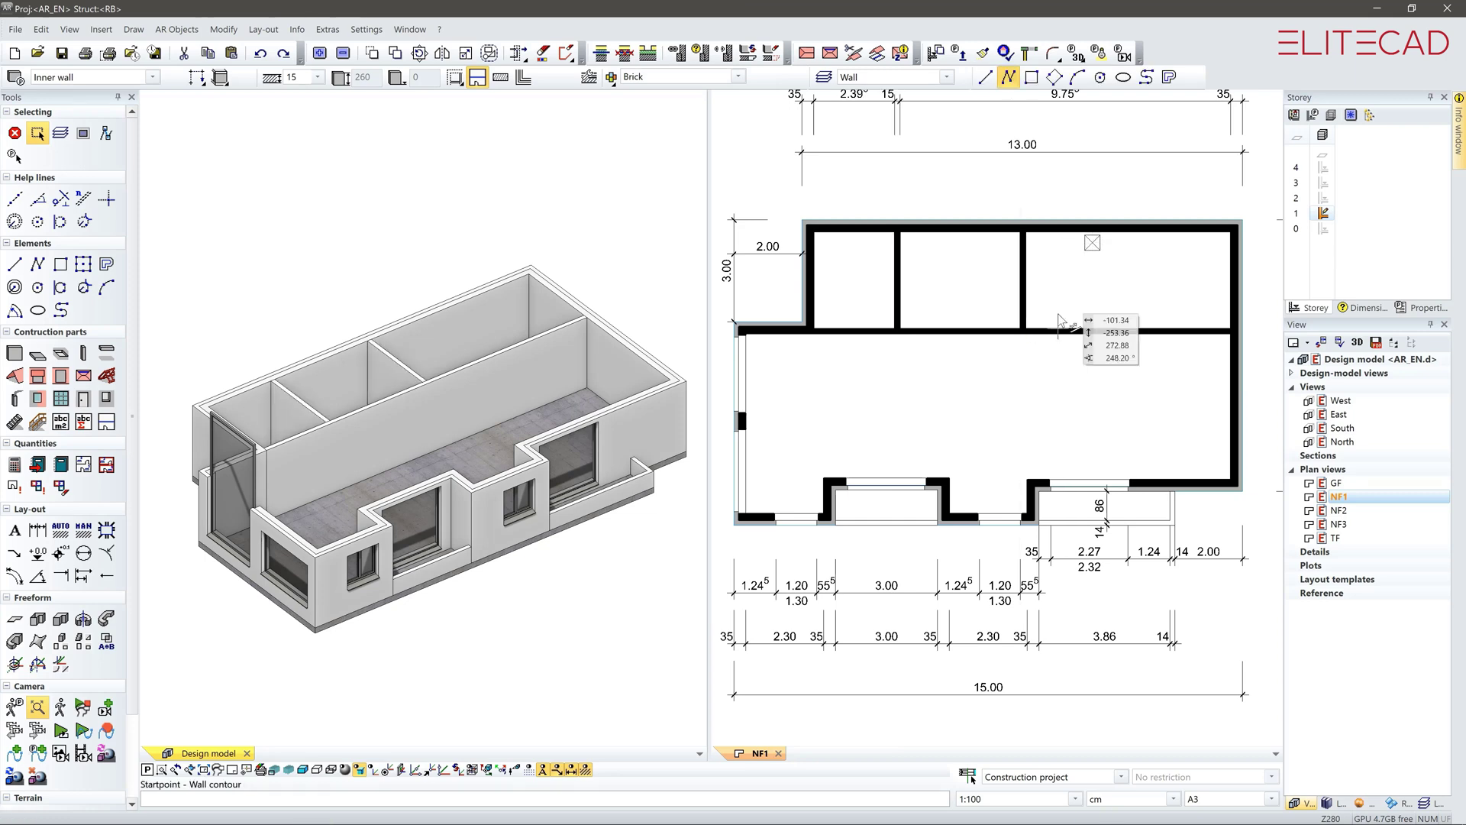
key("Escape")
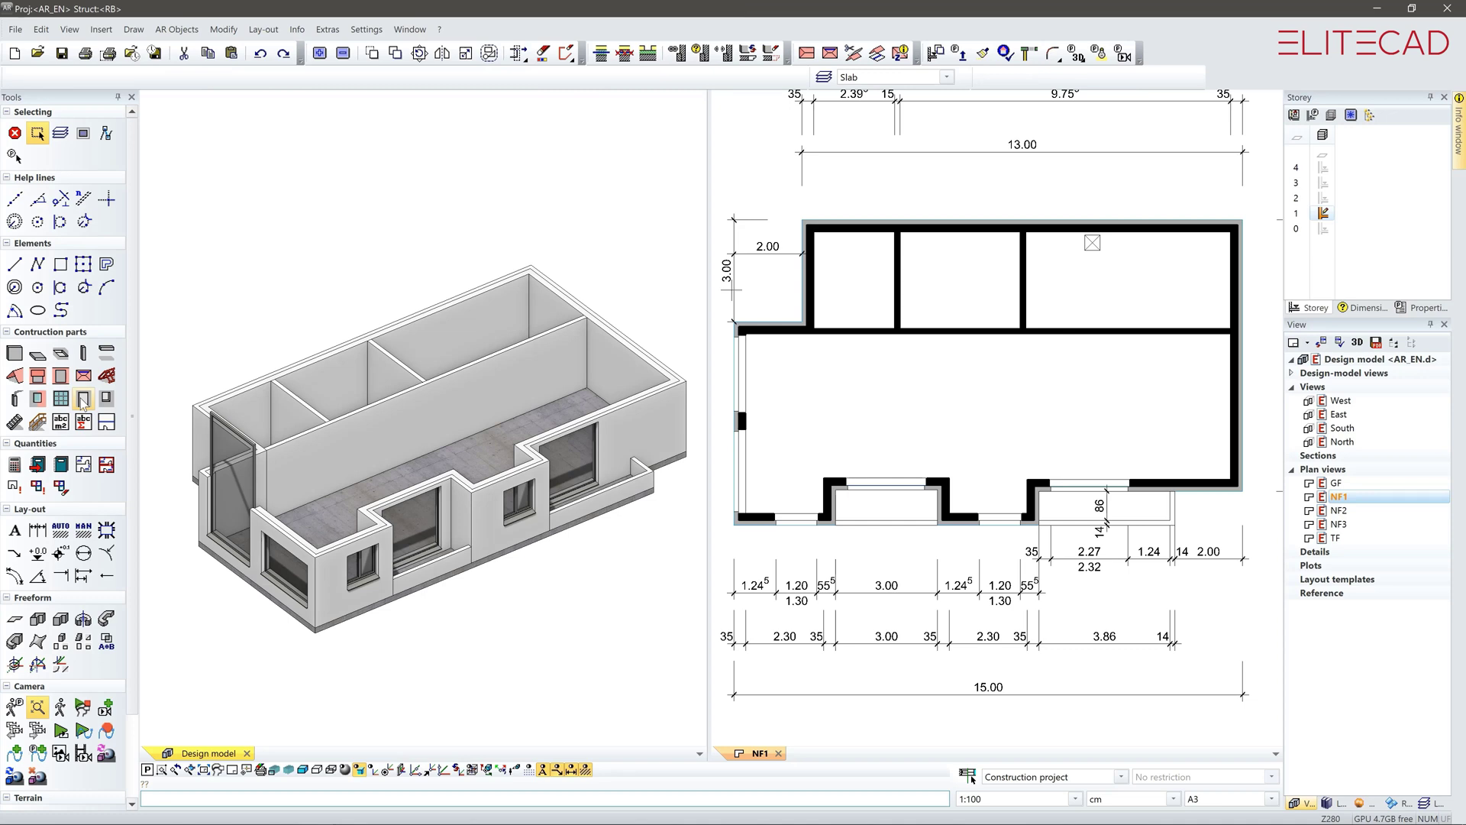
Step: Place doors into the left, middle and right back rooms, then end the Door tool
left_click(83, 400)
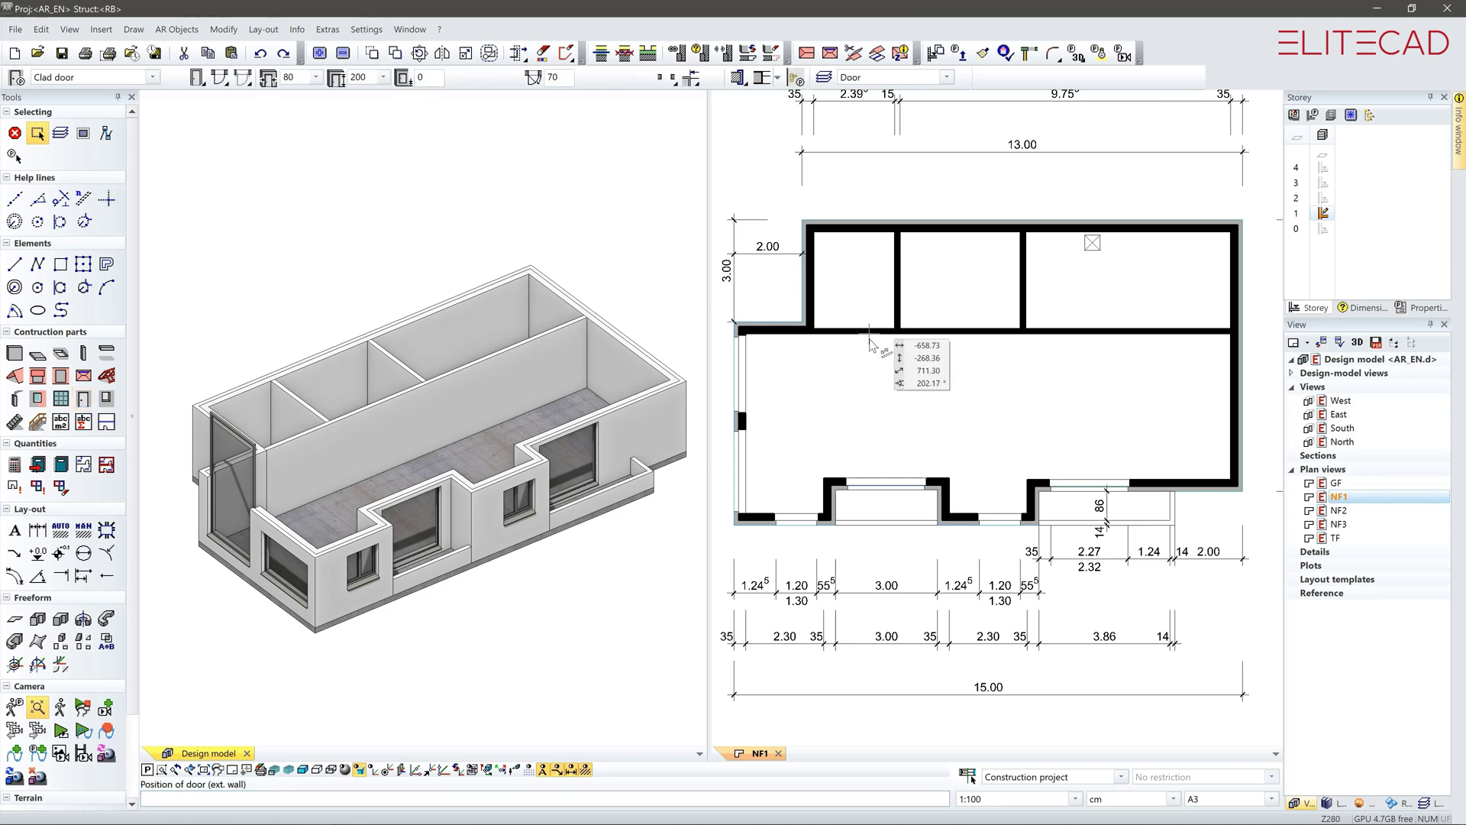
left_click(873, 308)
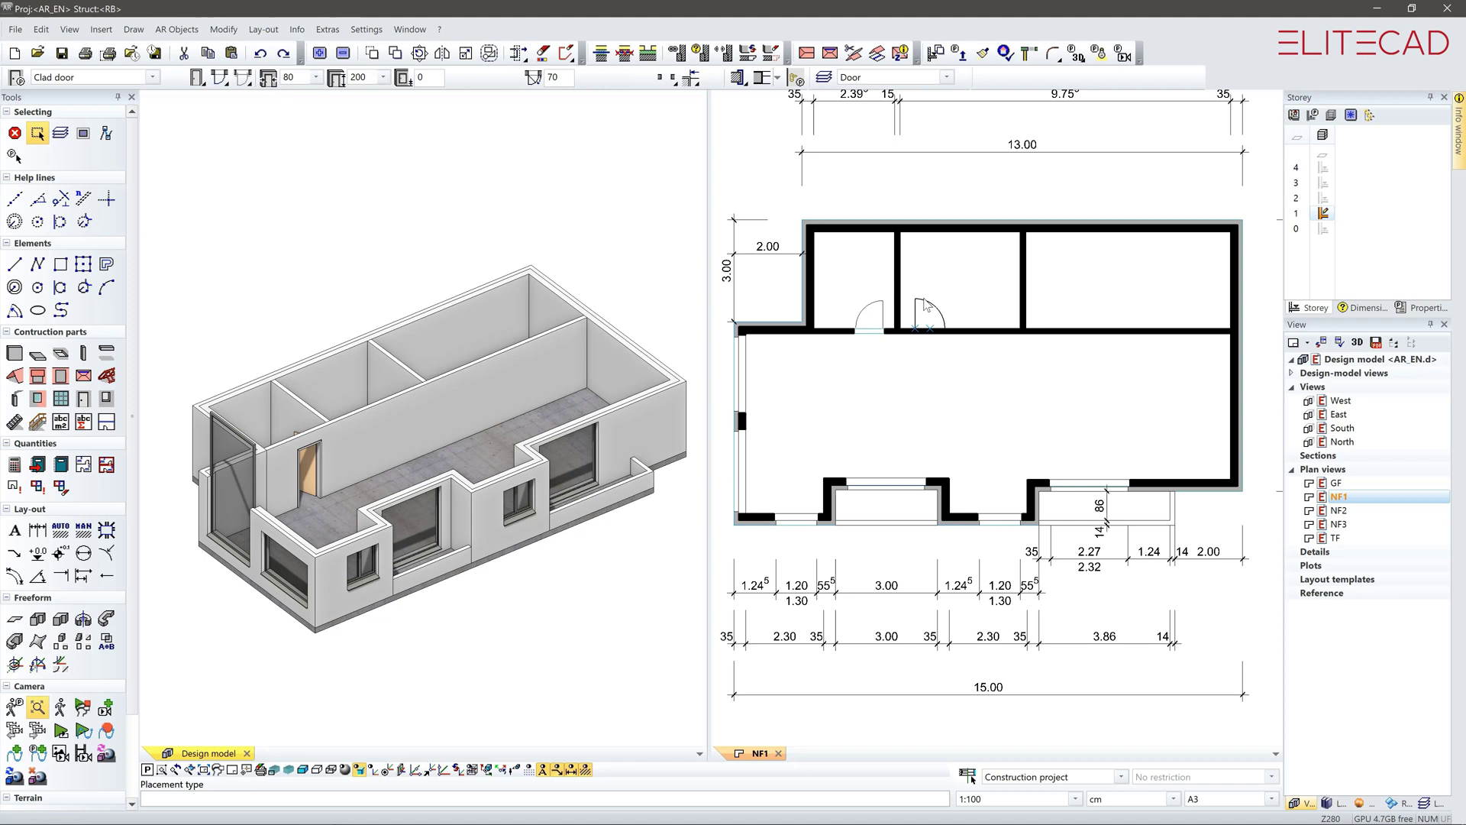
left_click(930, 308)
left_click(1079, 342)
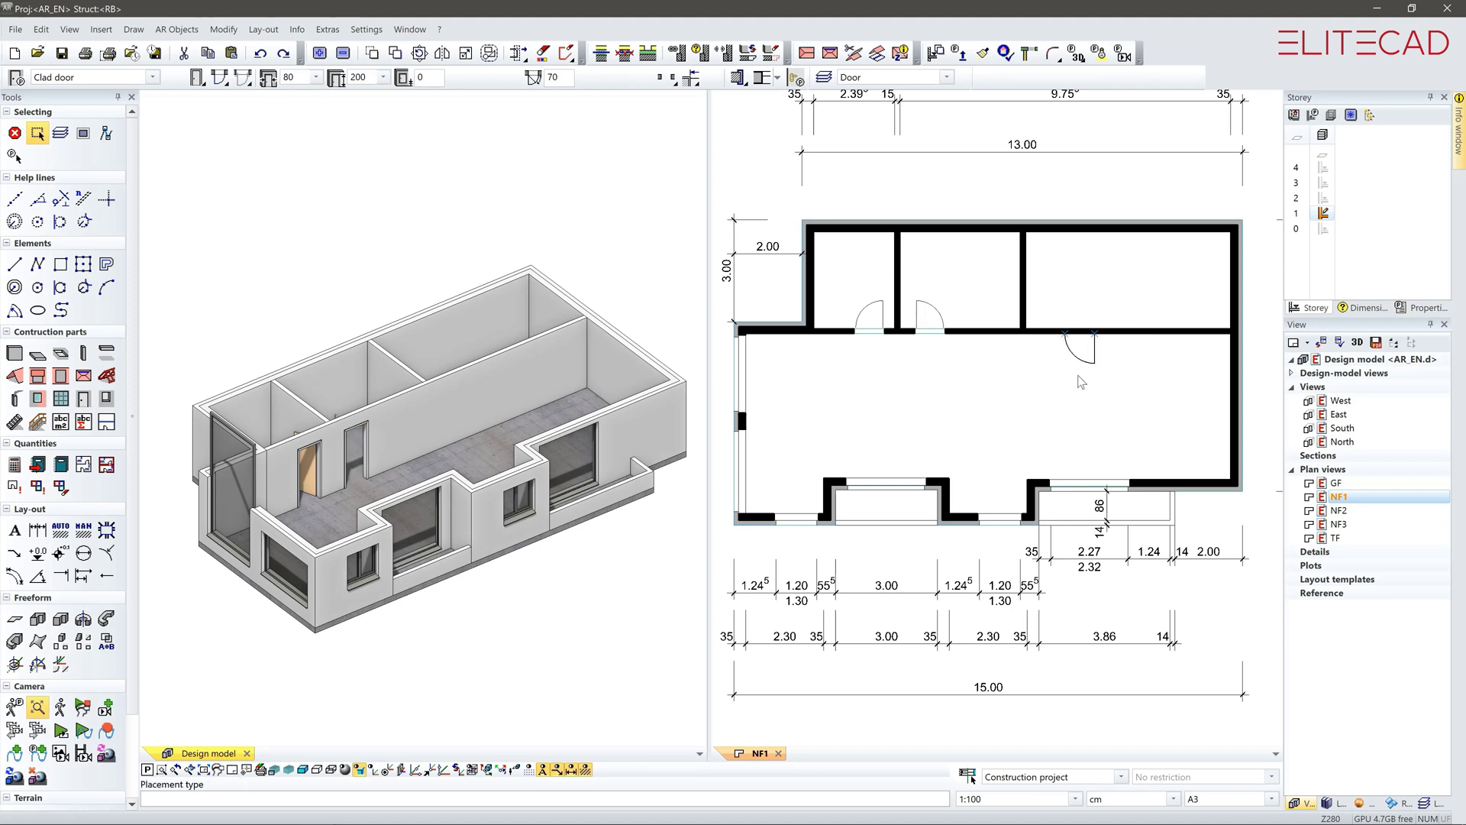
right_click(1081, 383)
left_click(1120, 384)
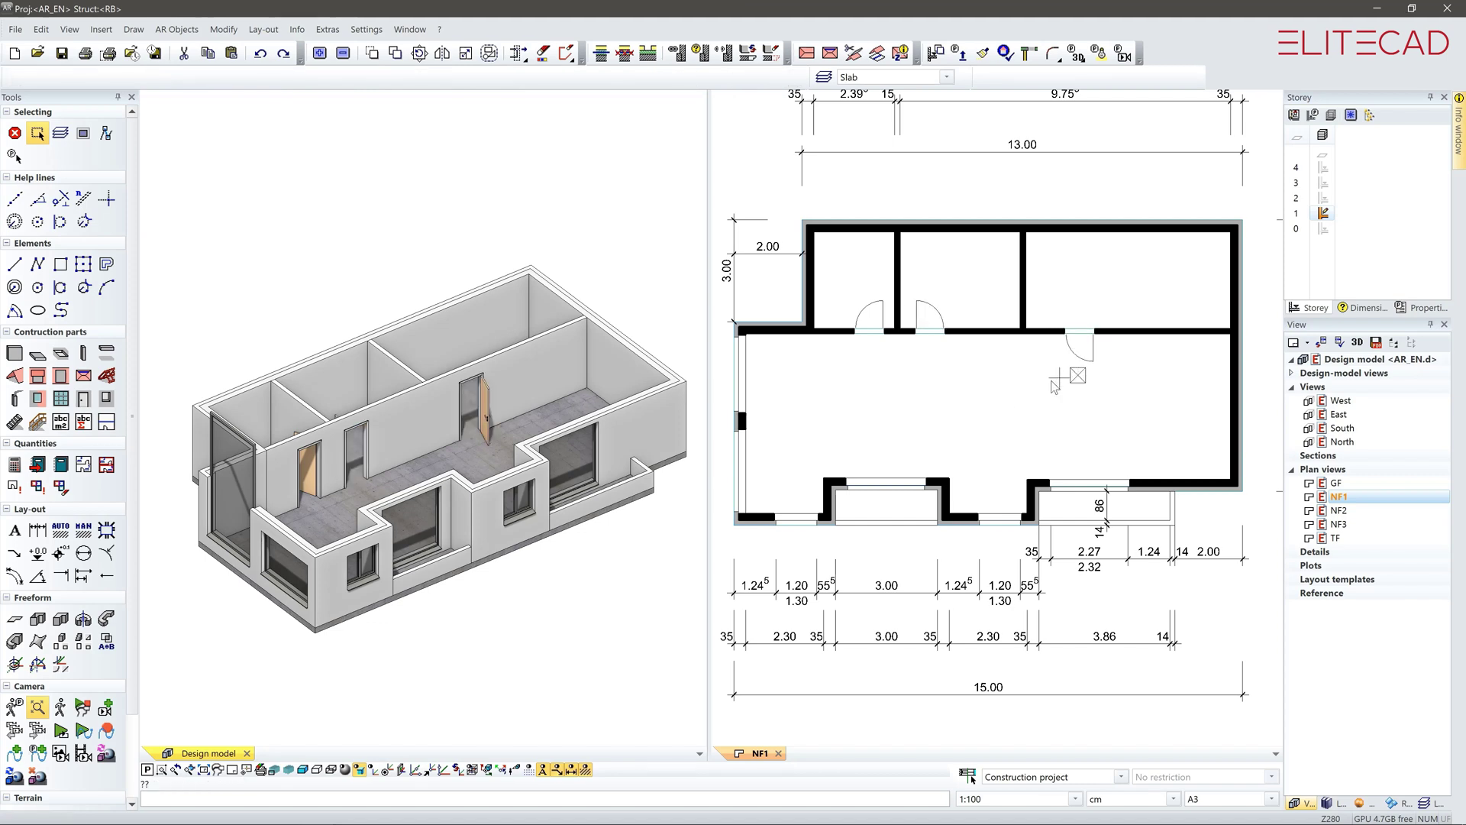
Step: Insert copies of the wood window, three along the right wall and three along the top wall
left_click(798, 520)
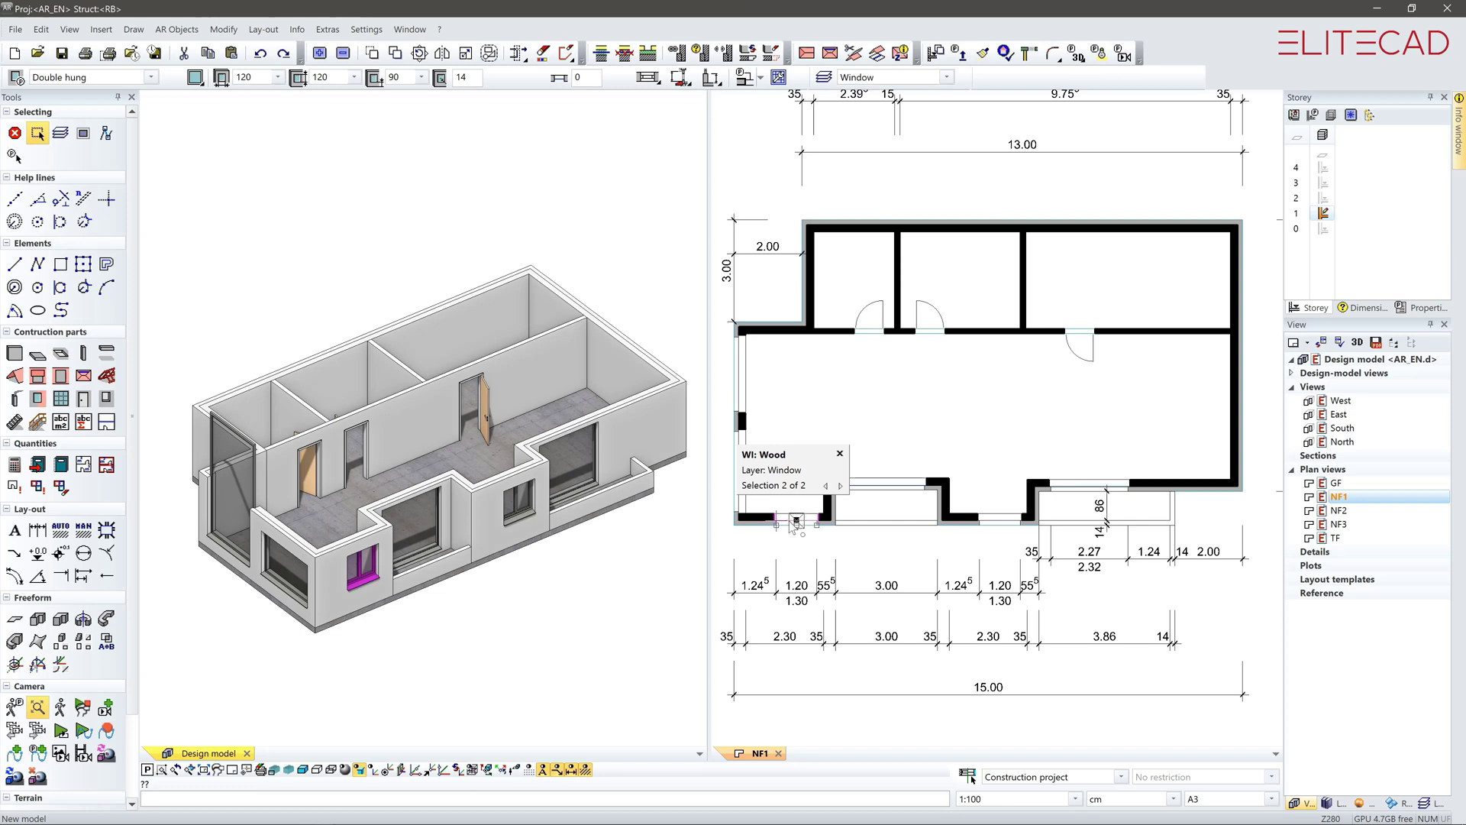
left_click(777, 523)
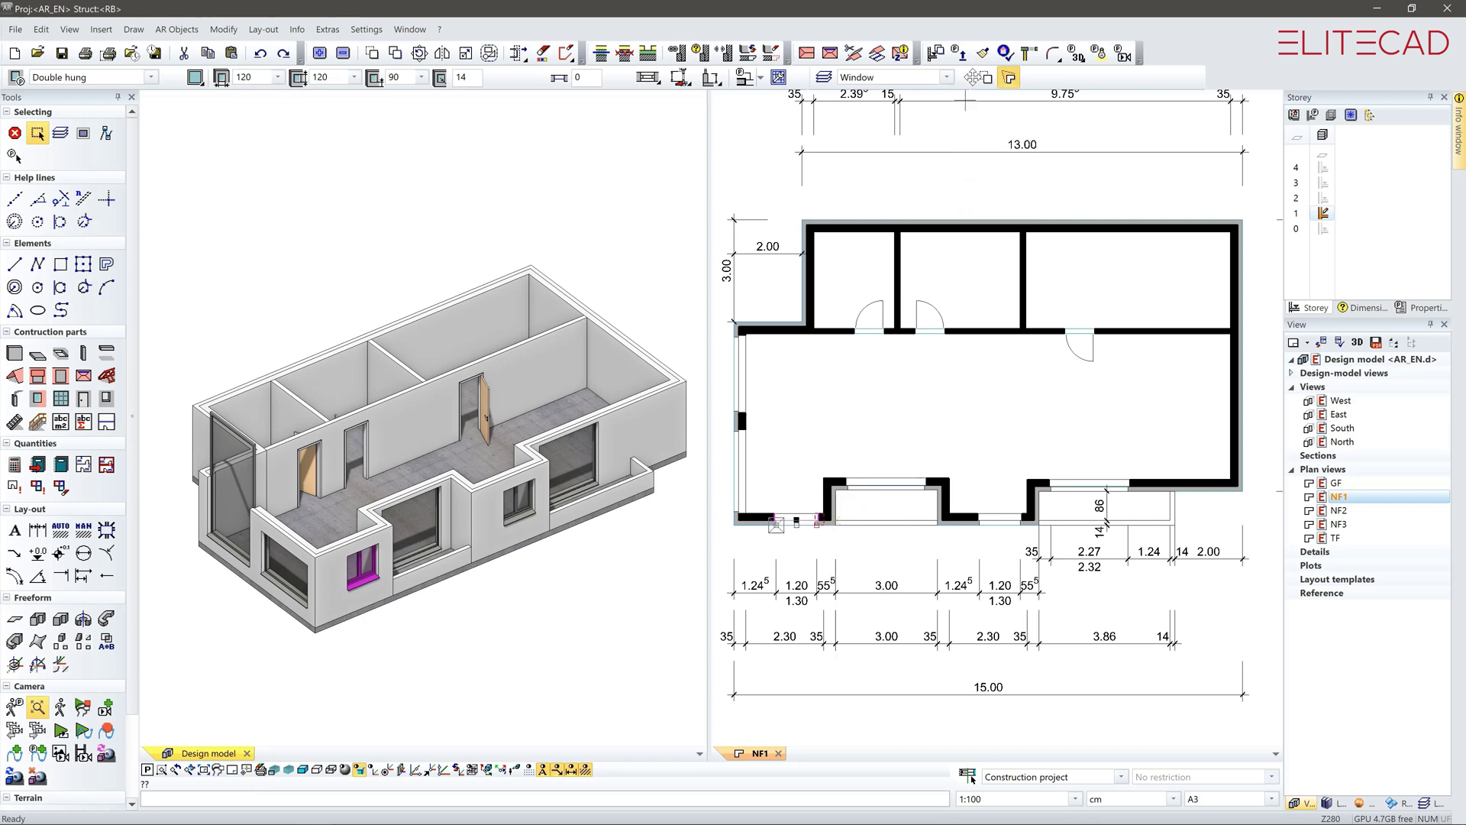
left_click(1249, 473)
left_click(1250, 401)
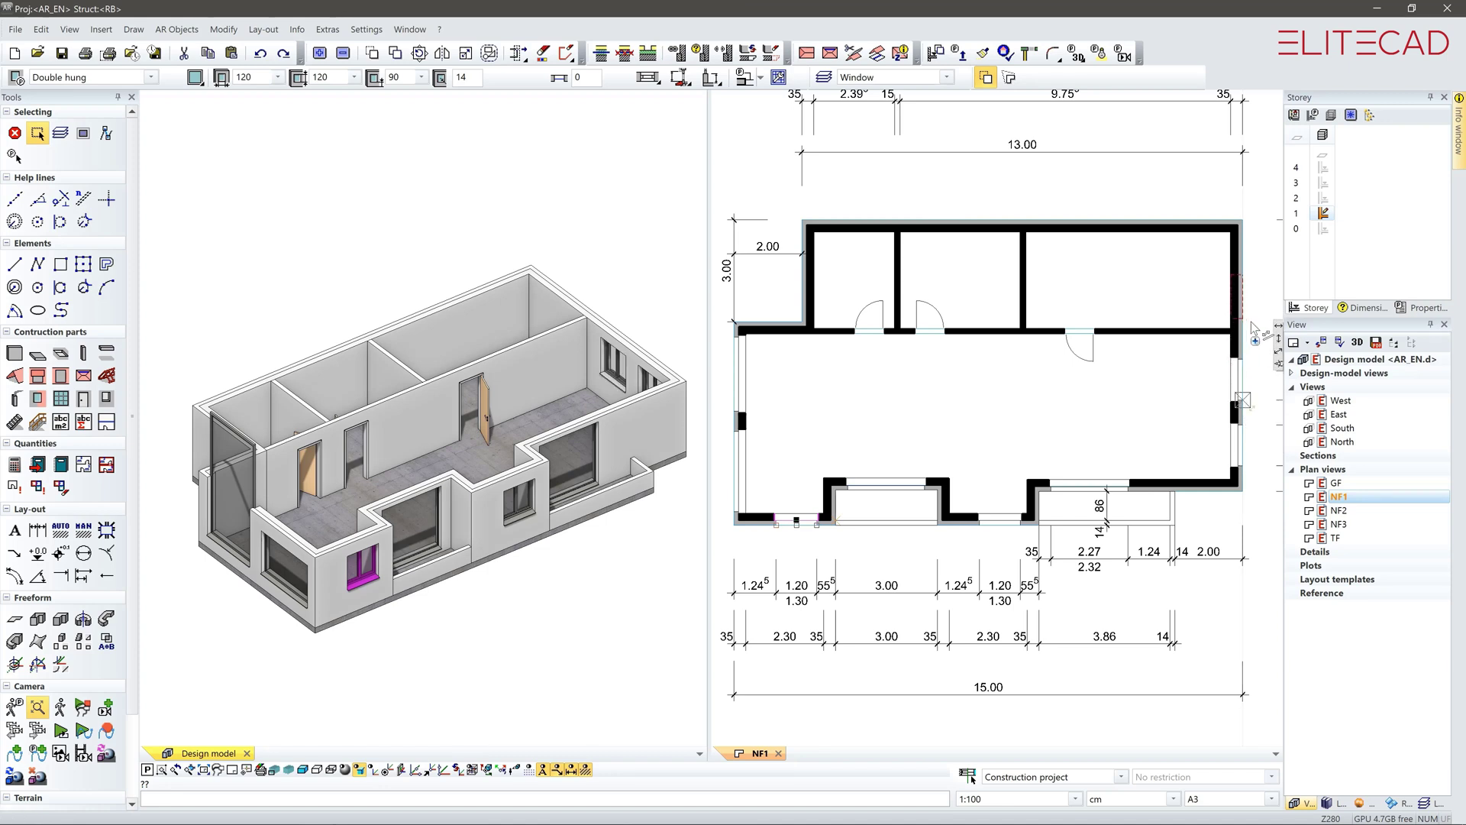
left_click(1249, 307)
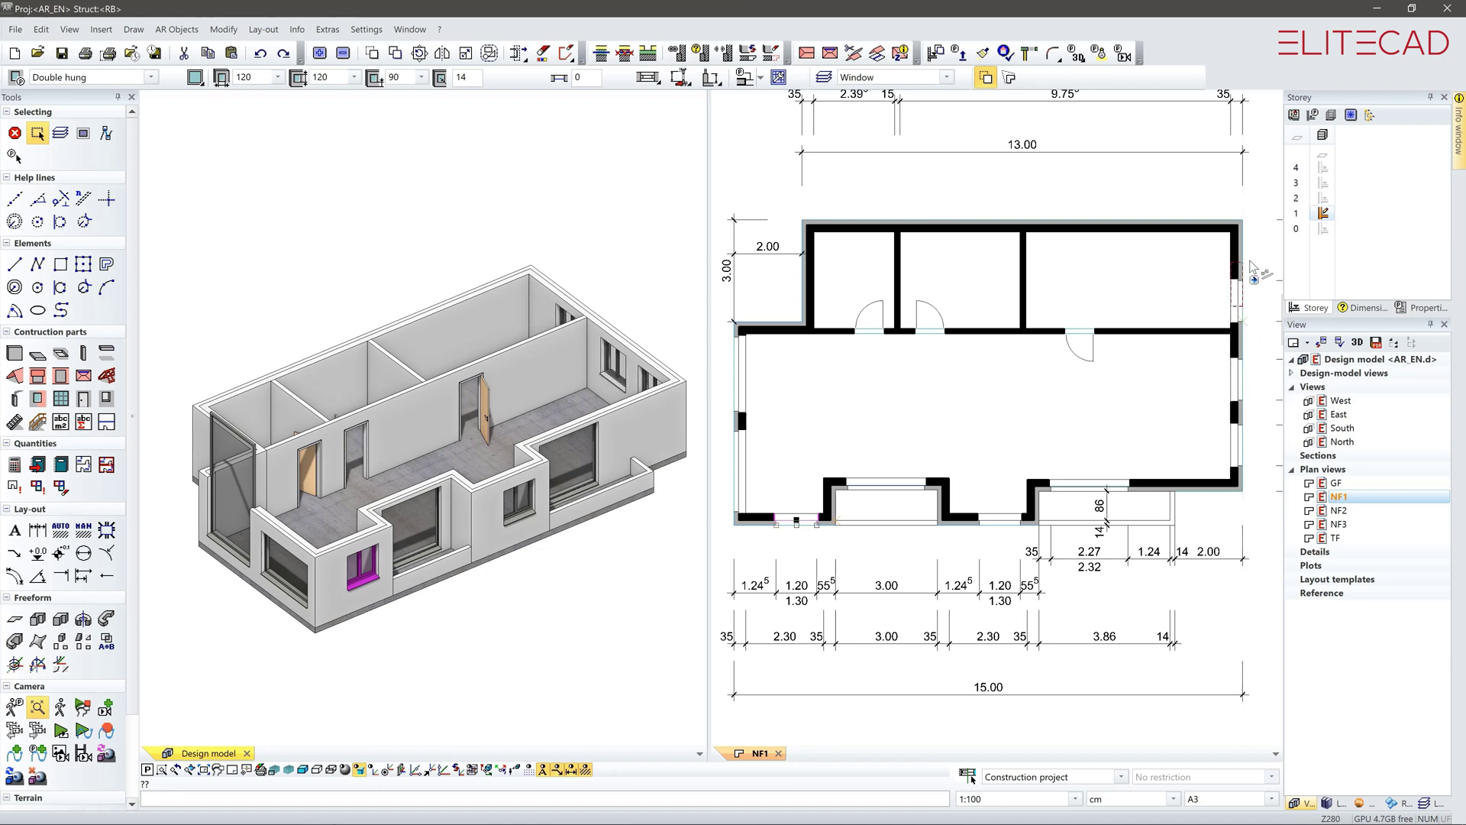
left_click(1094, 220)
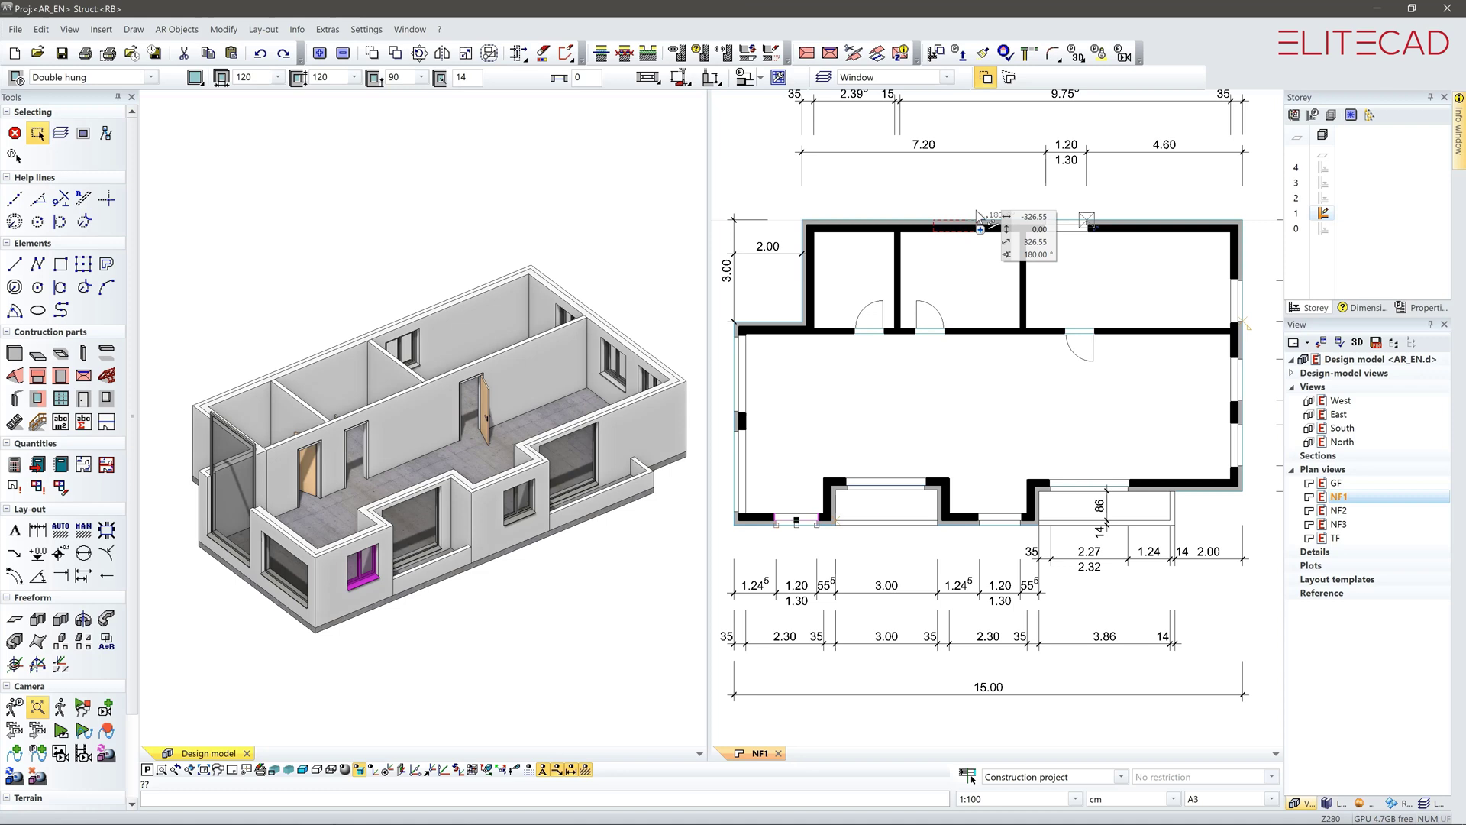
left_click(977, 220)
left_click(873, 220)
key("Escape")
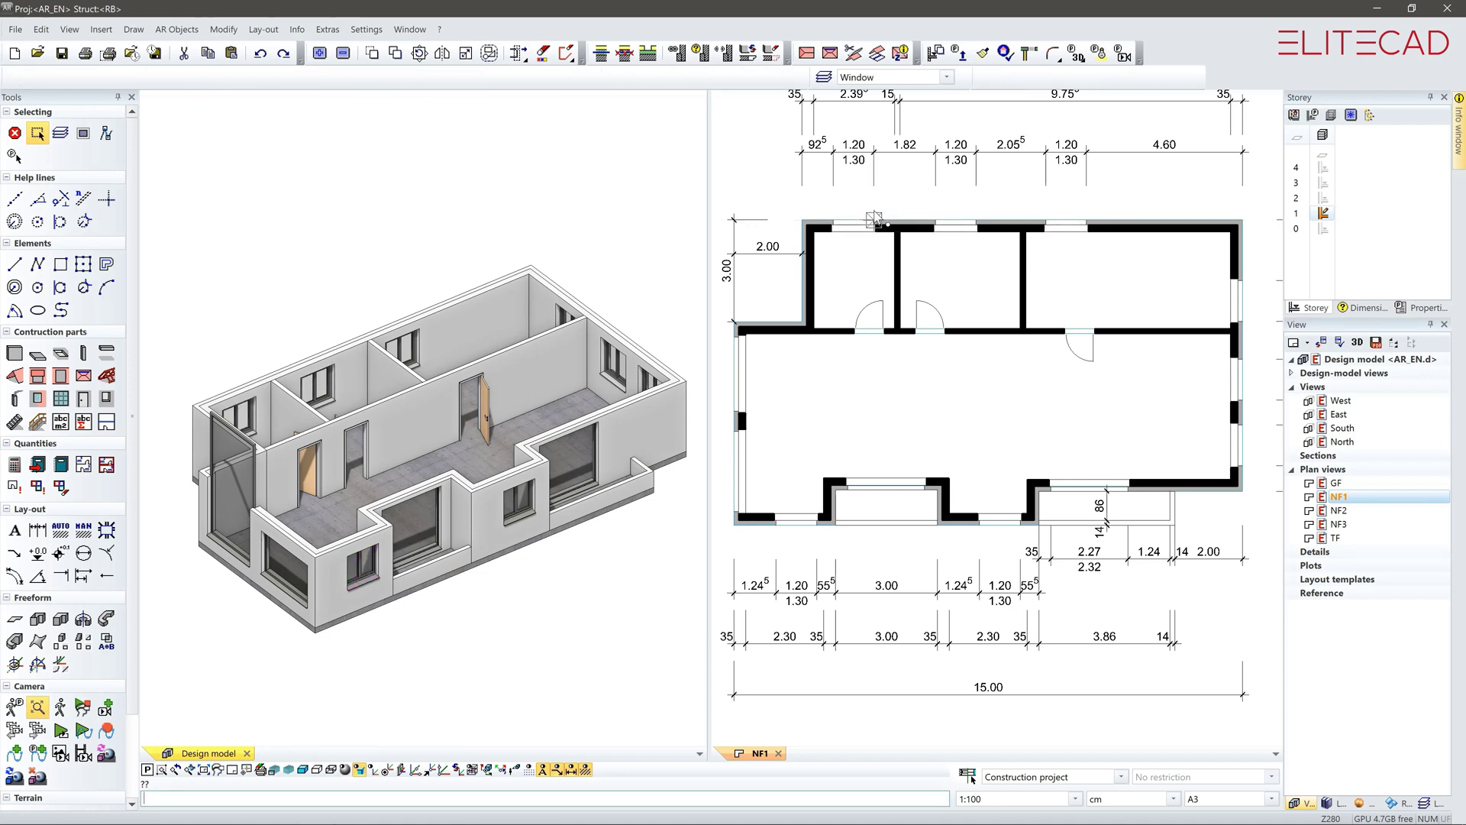
Step: Place a stair in the top-right room and label that room 'Stairs'
left_click(15, 421)
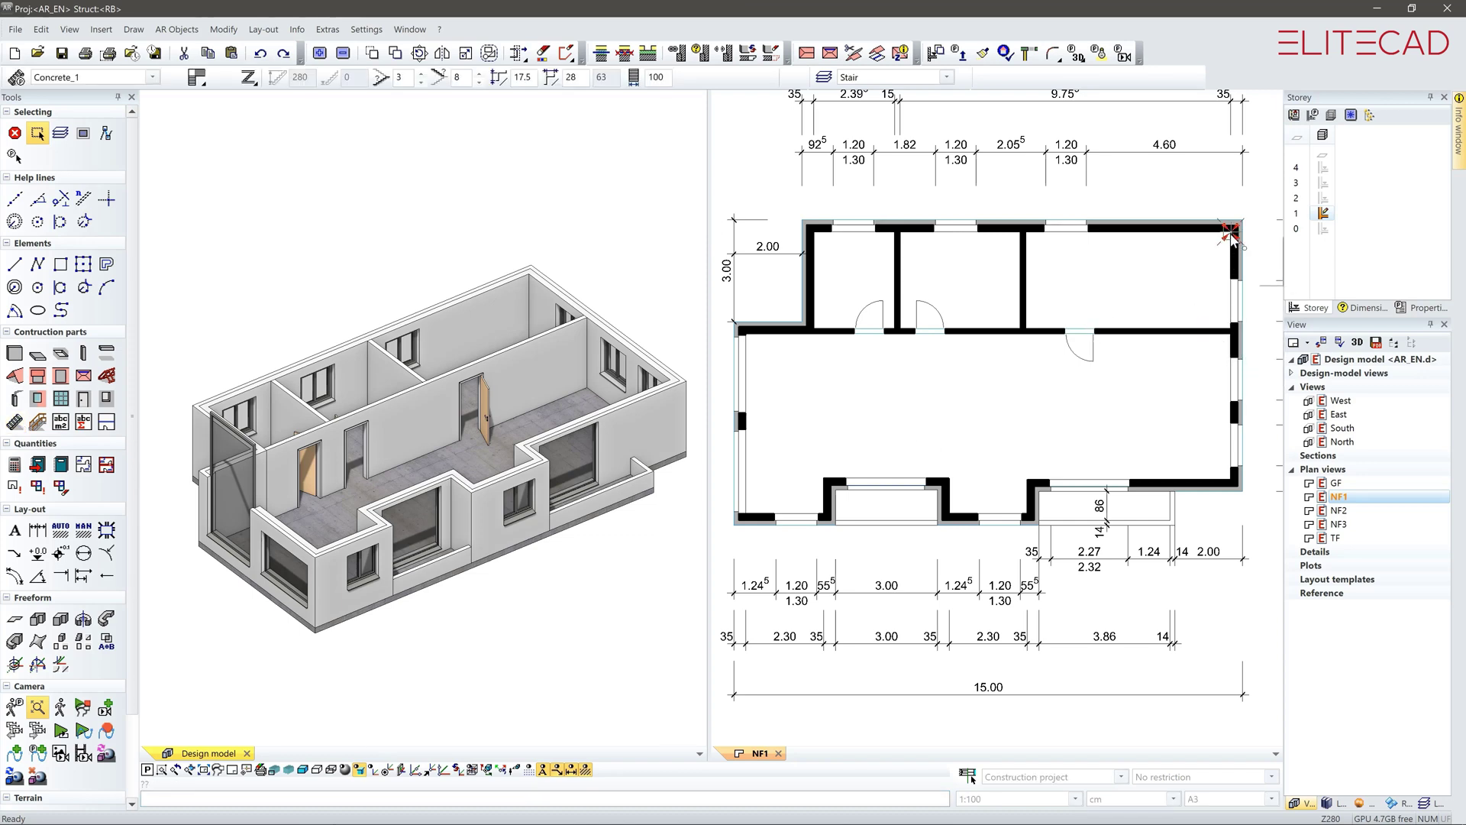
left_click(1228, 232)
left_click(1121, 243)
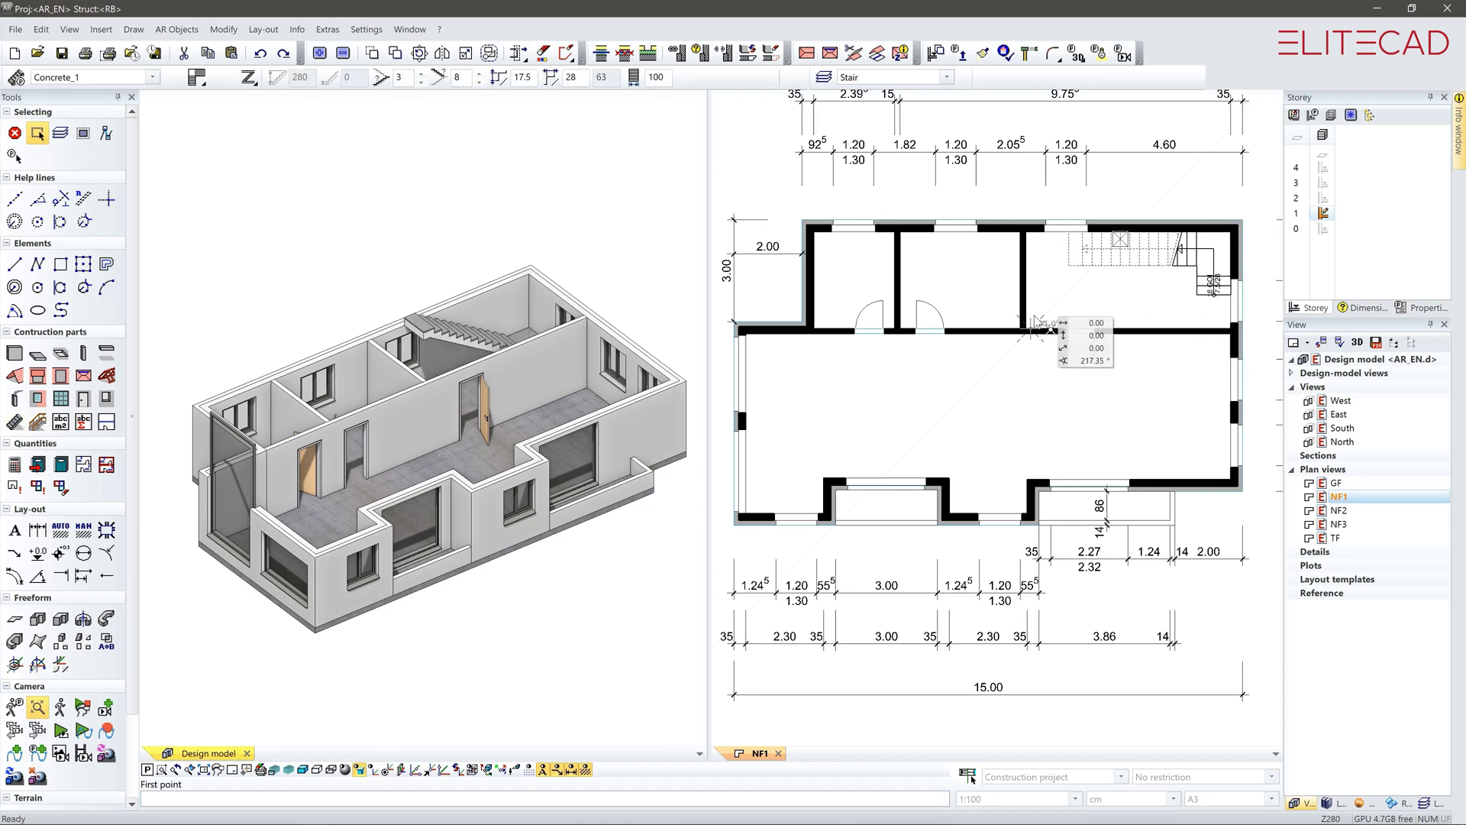
key("Escape")
left_click(1121, 252)
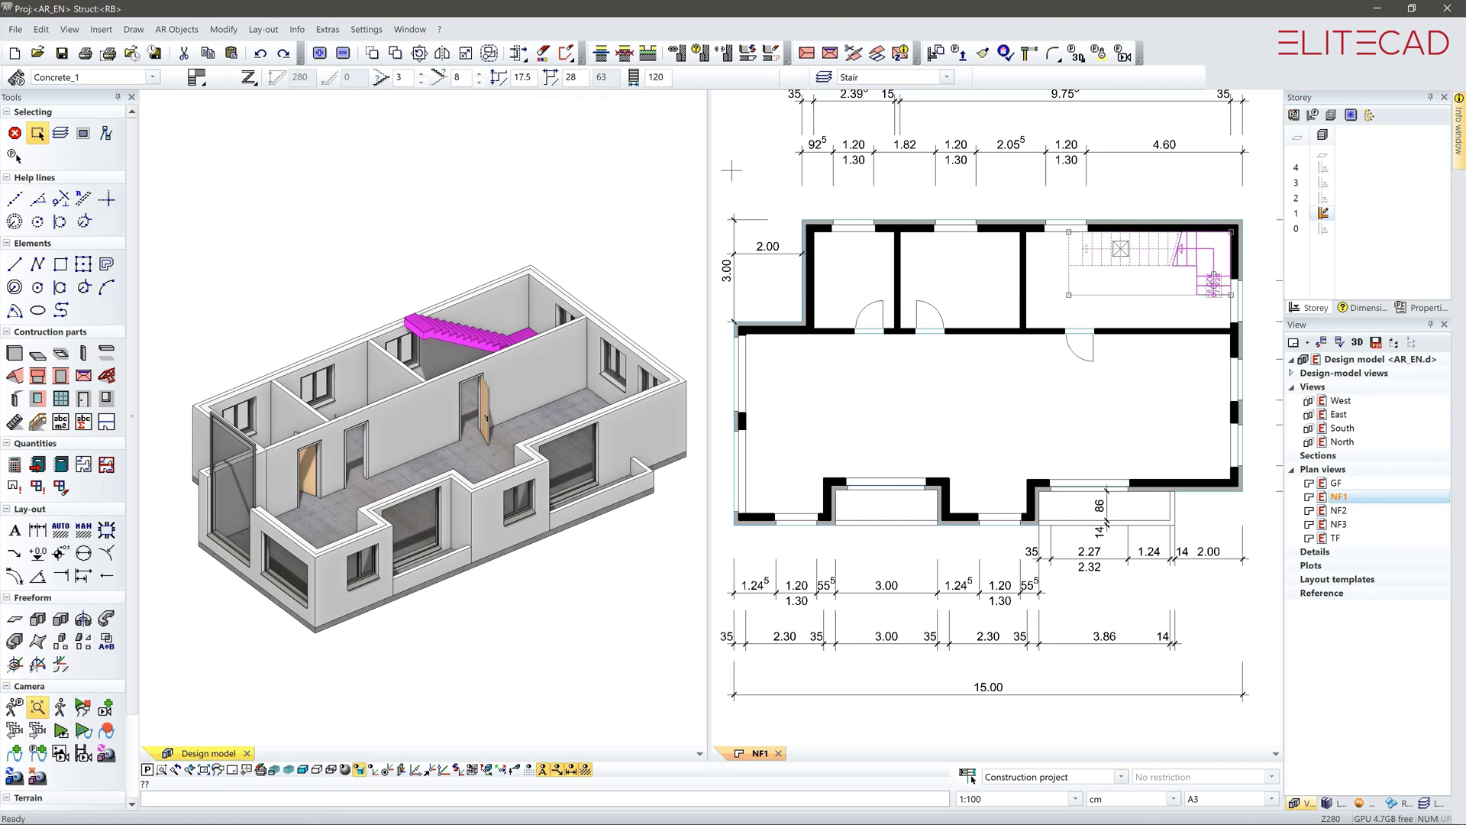
left_click(731, 170)
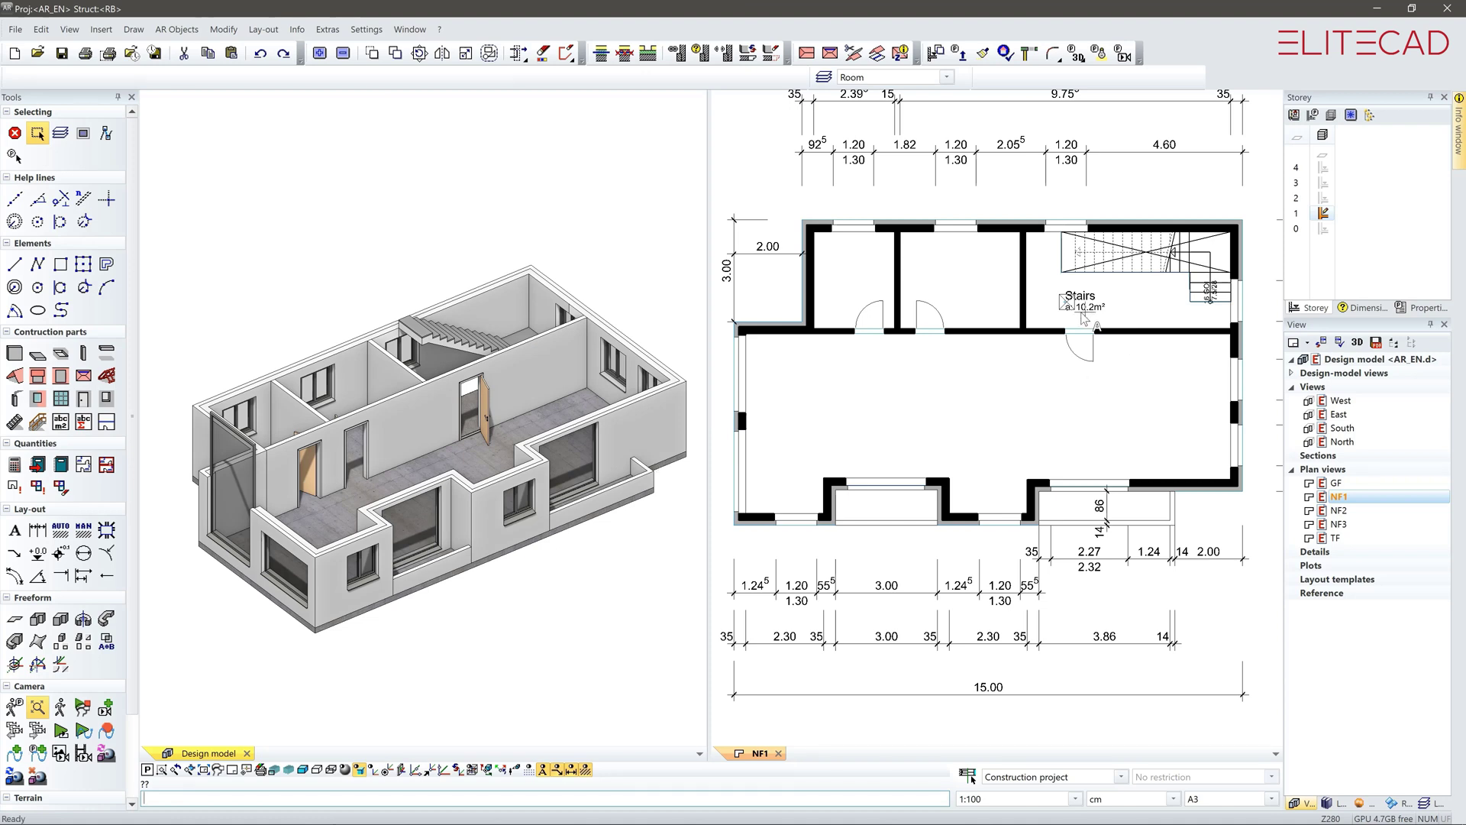
Step: Set the Living area category and label the large room 'Living'
left_click(61, 420)
left_click(152, 78)
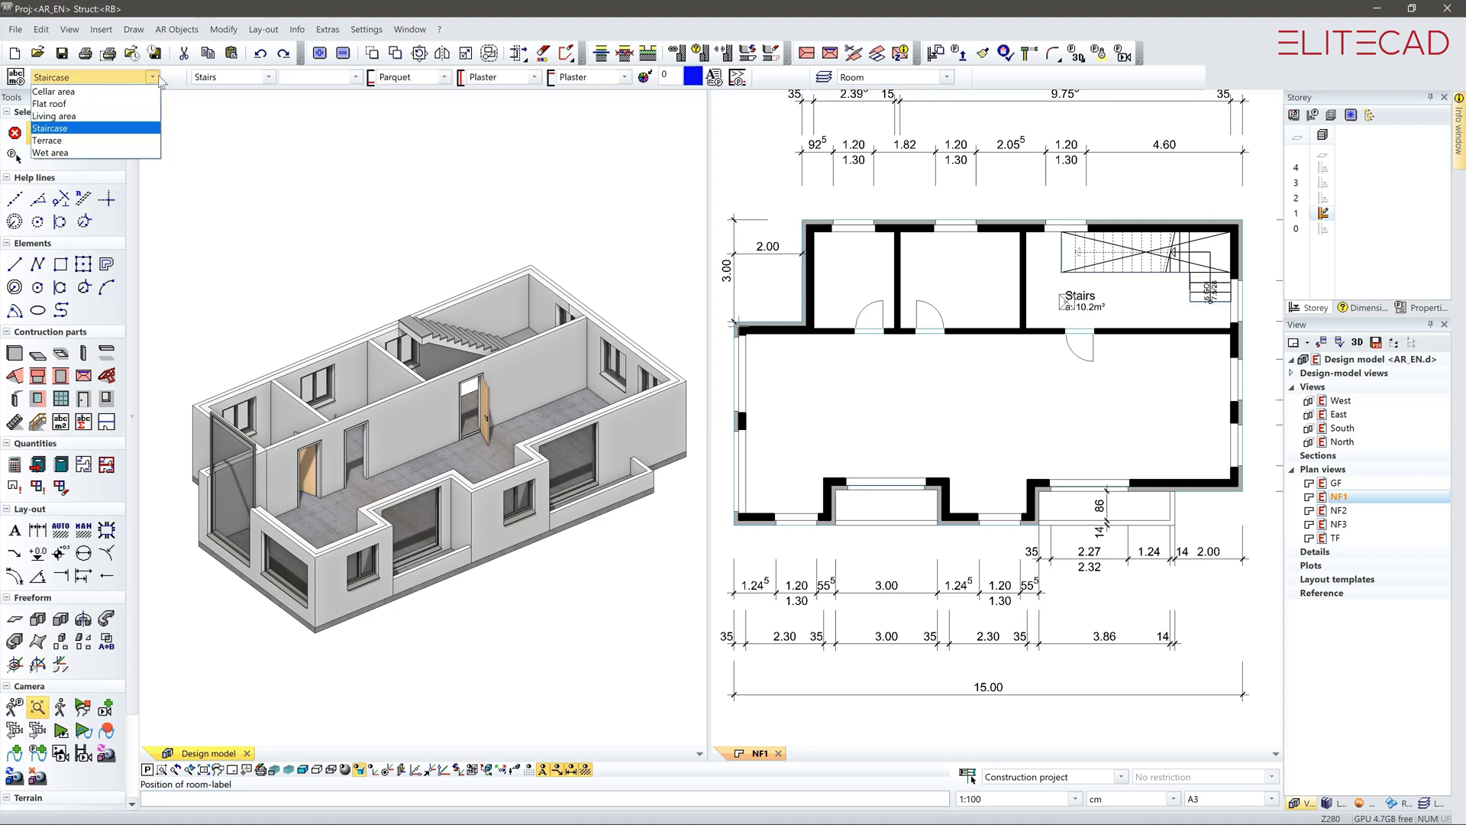
left_click(115, 116)
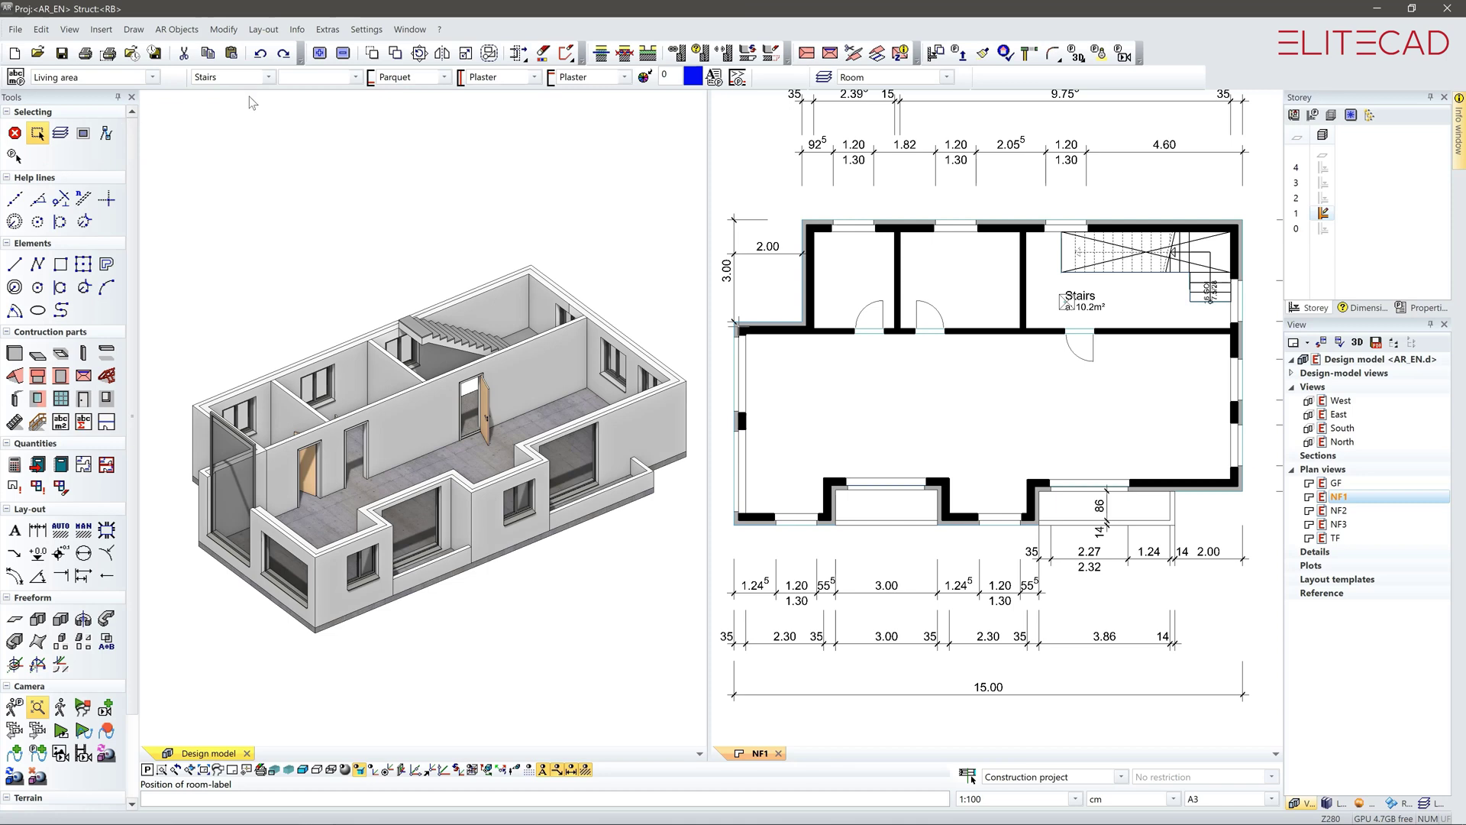
left_click(269, 77)
left_click(307, 131)
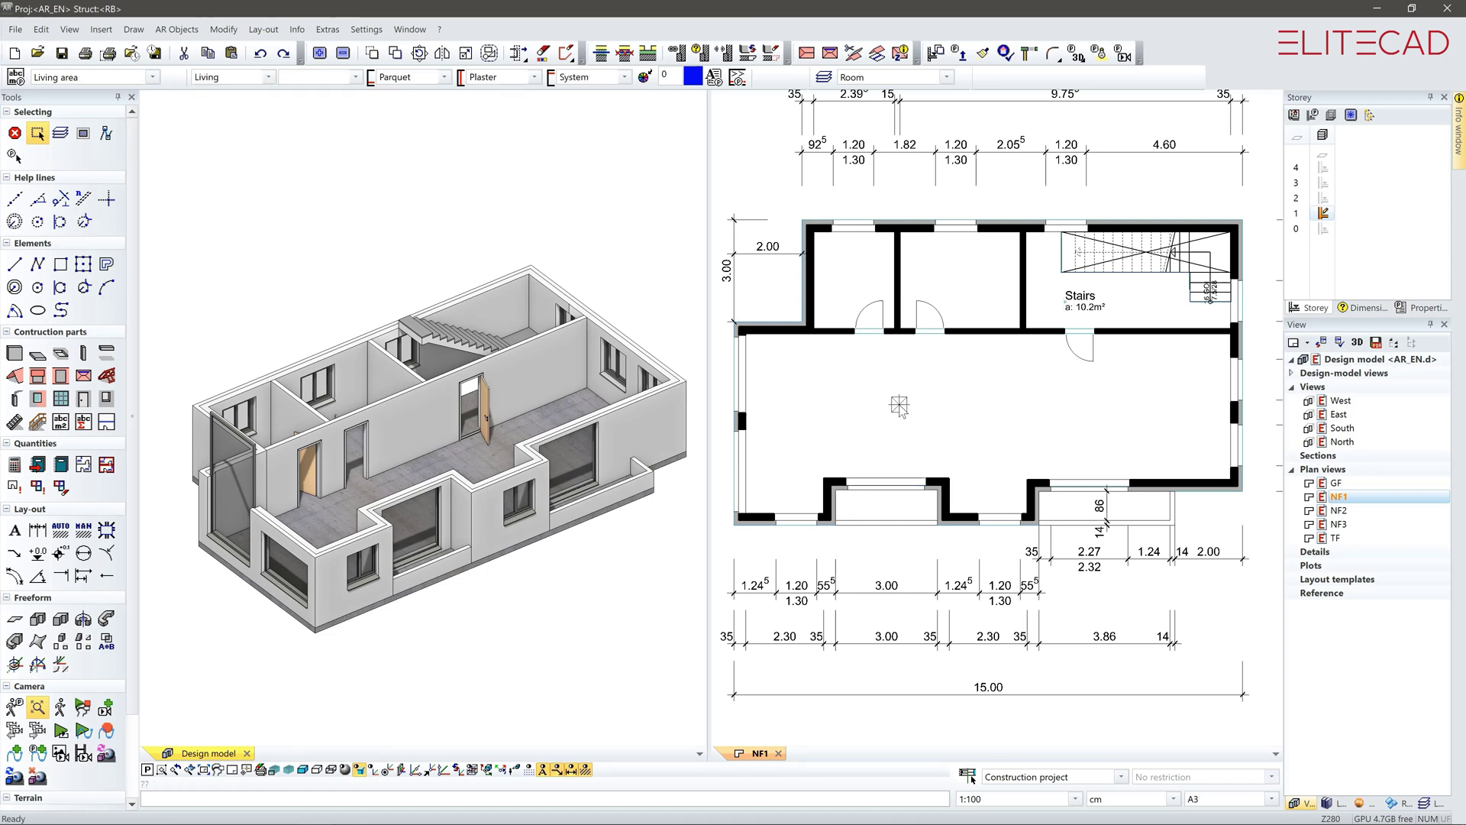
left_click(899, 406)
Step: Label the upper-middle room 'Bedroom' and the small upper-left room 'Kitchen'
left_click(268, 77)
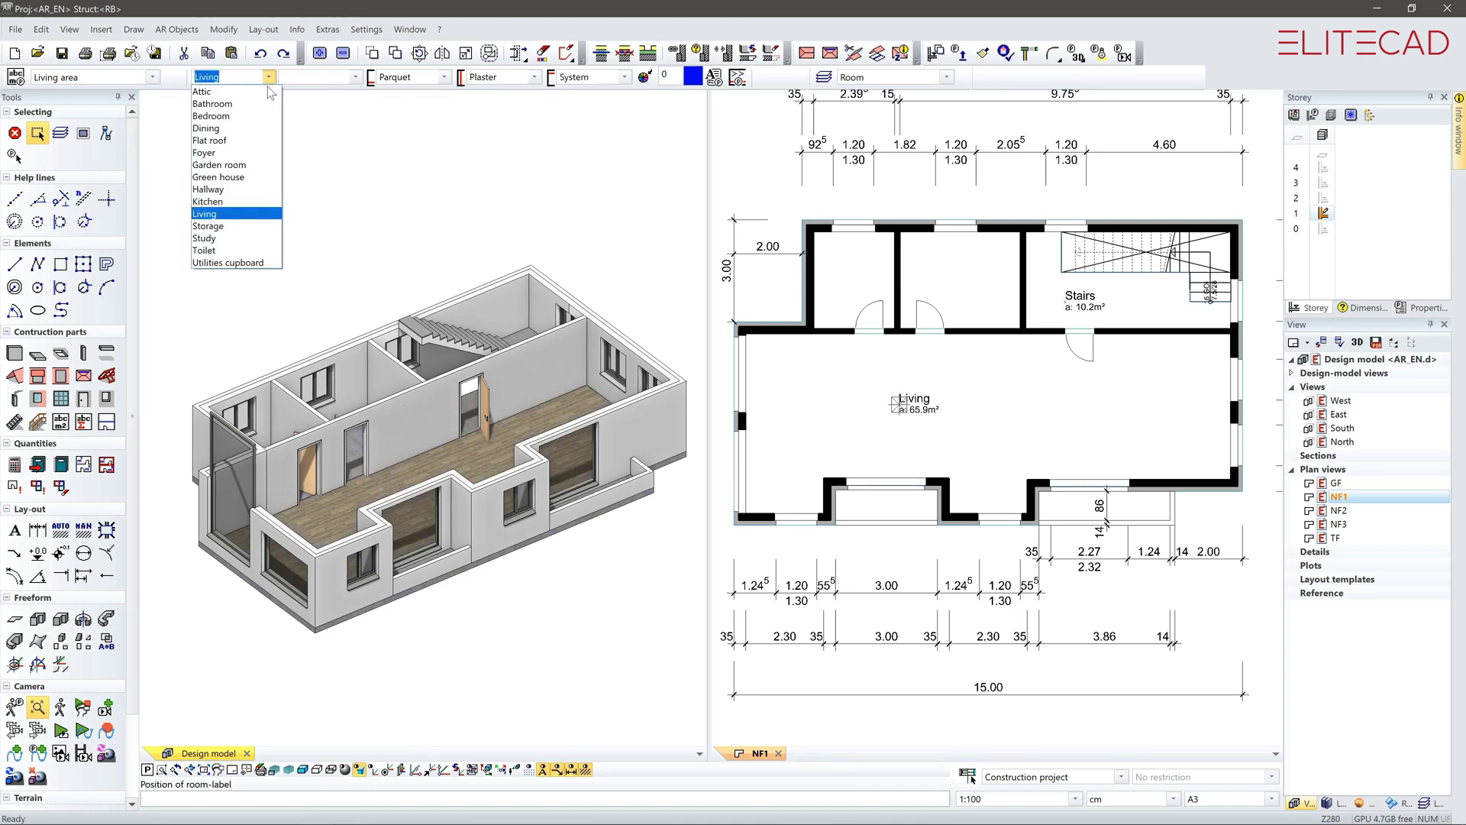
left_click(212, 115)
left_click(951, 271)
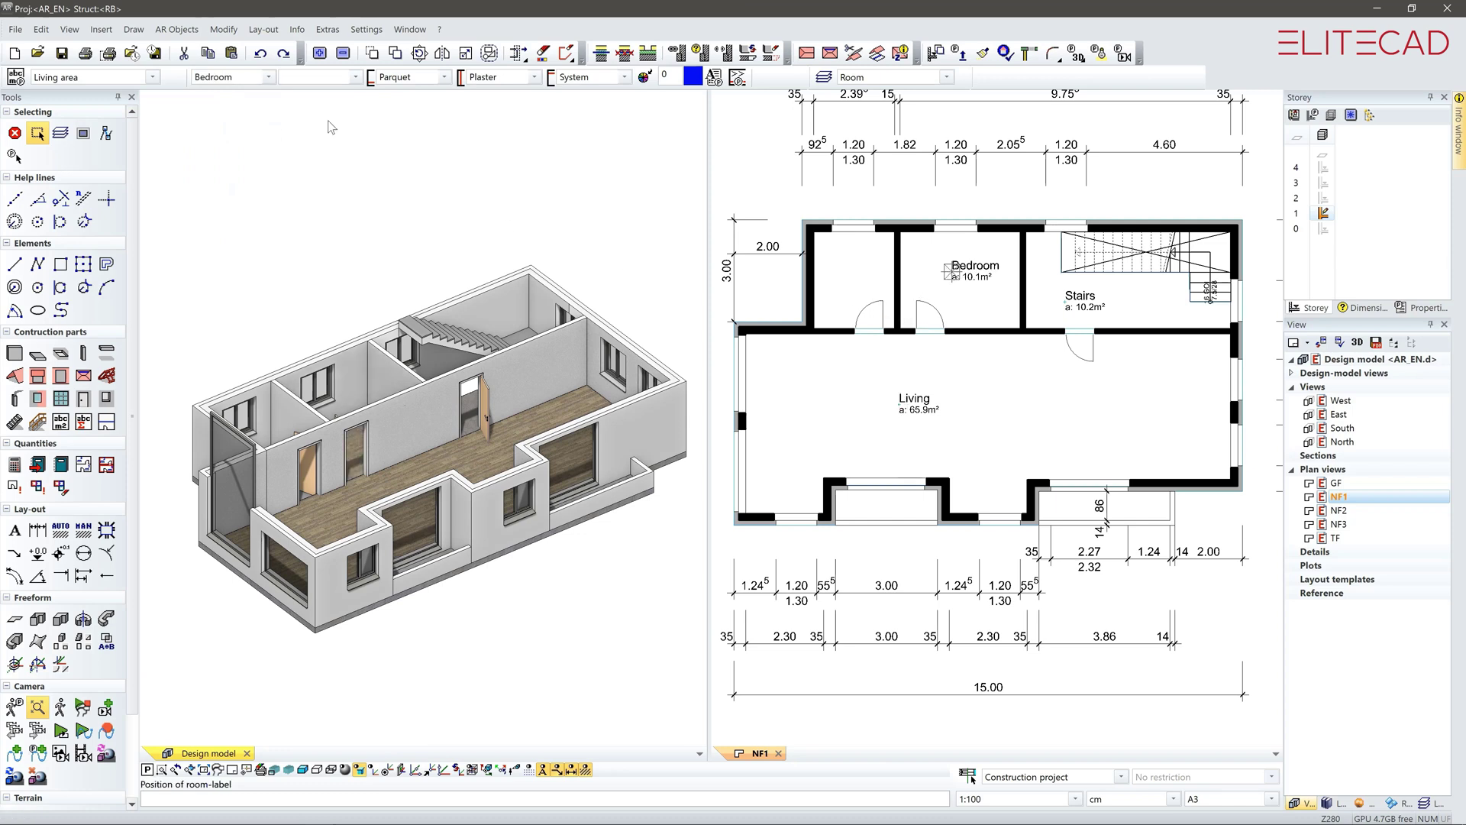
left_click(269, 77)
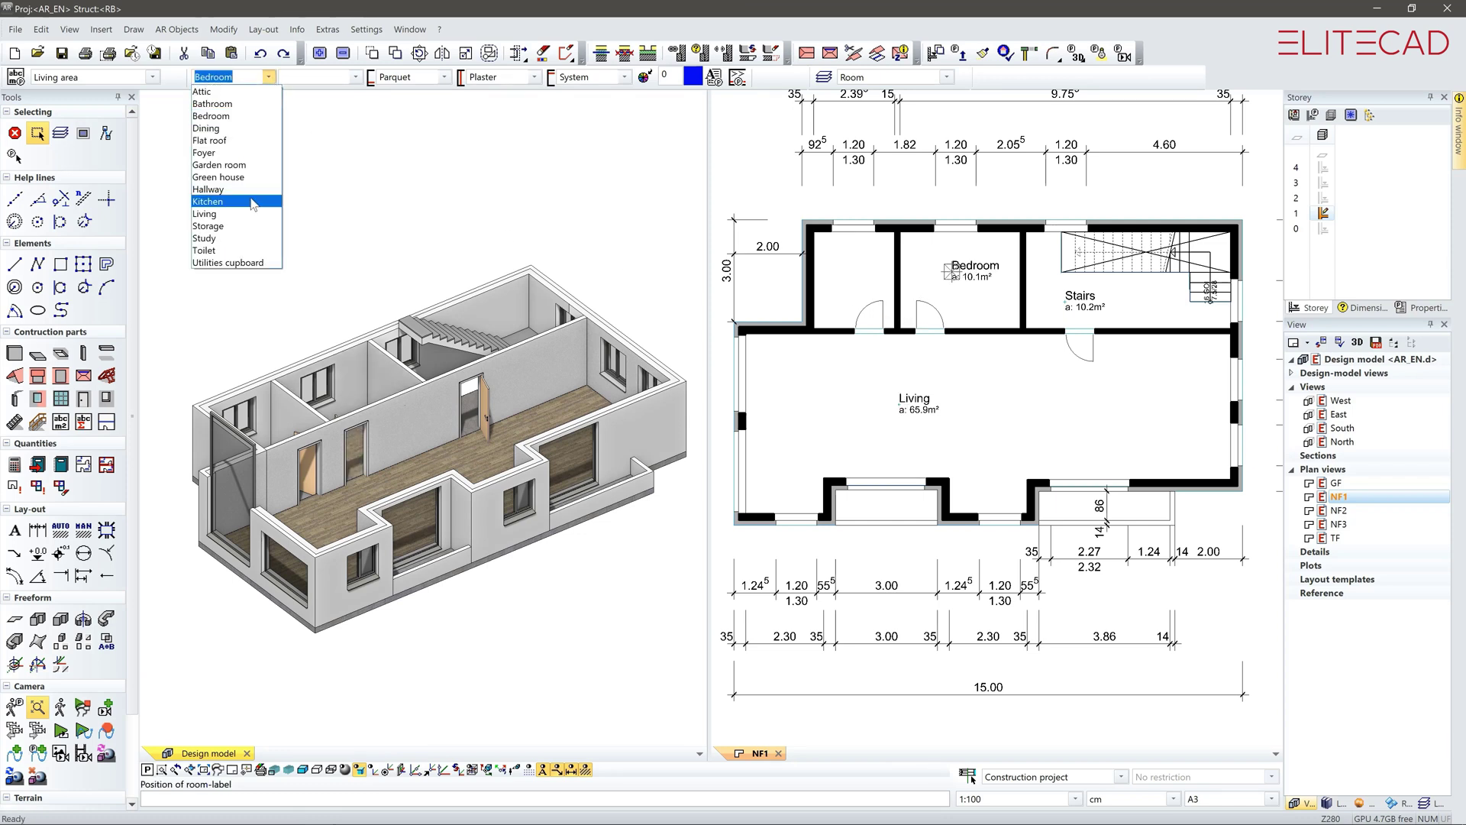
left_click(207, 200)
left_click(841, 272)
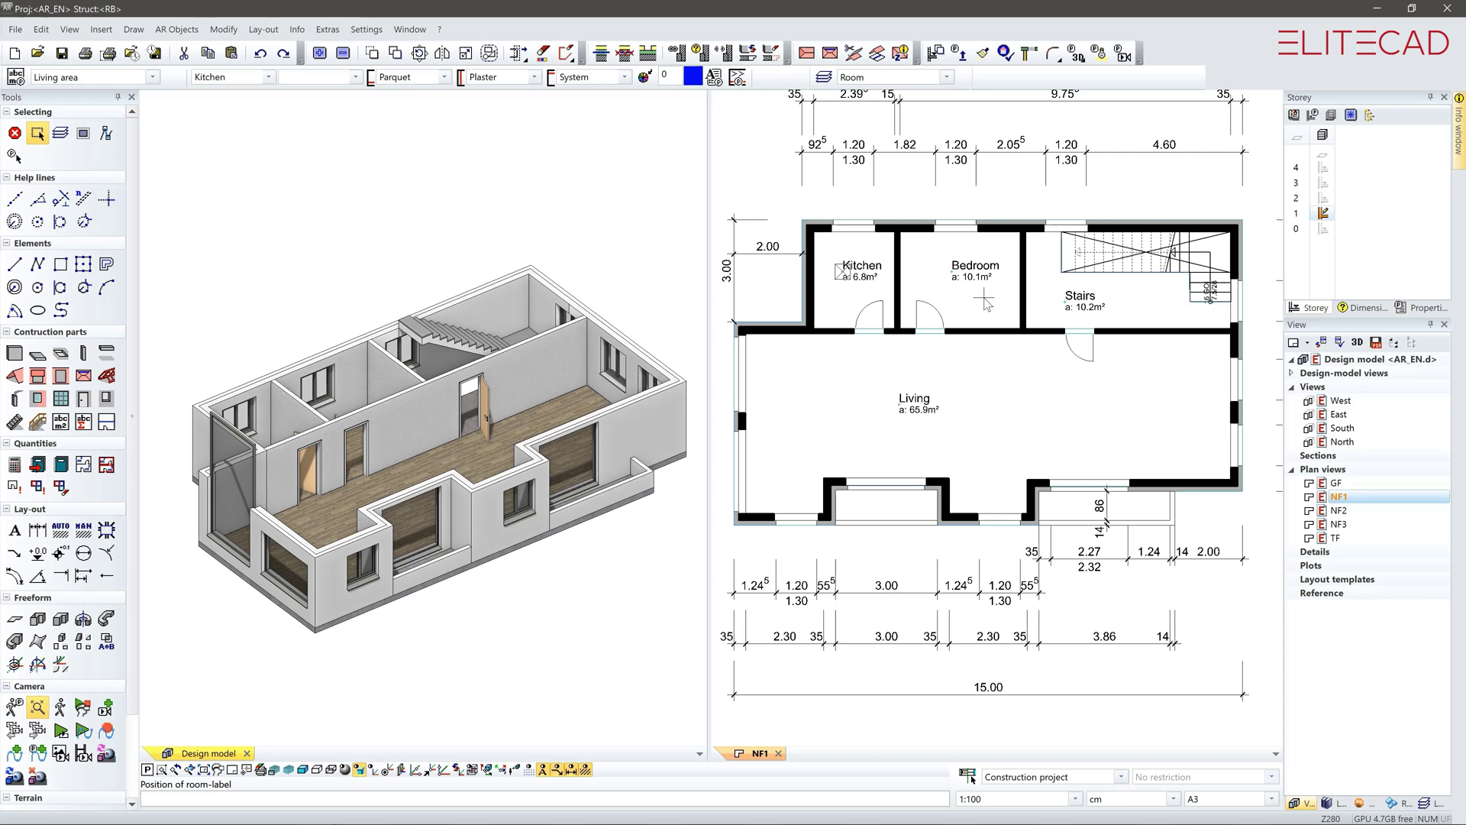
key("Escape")
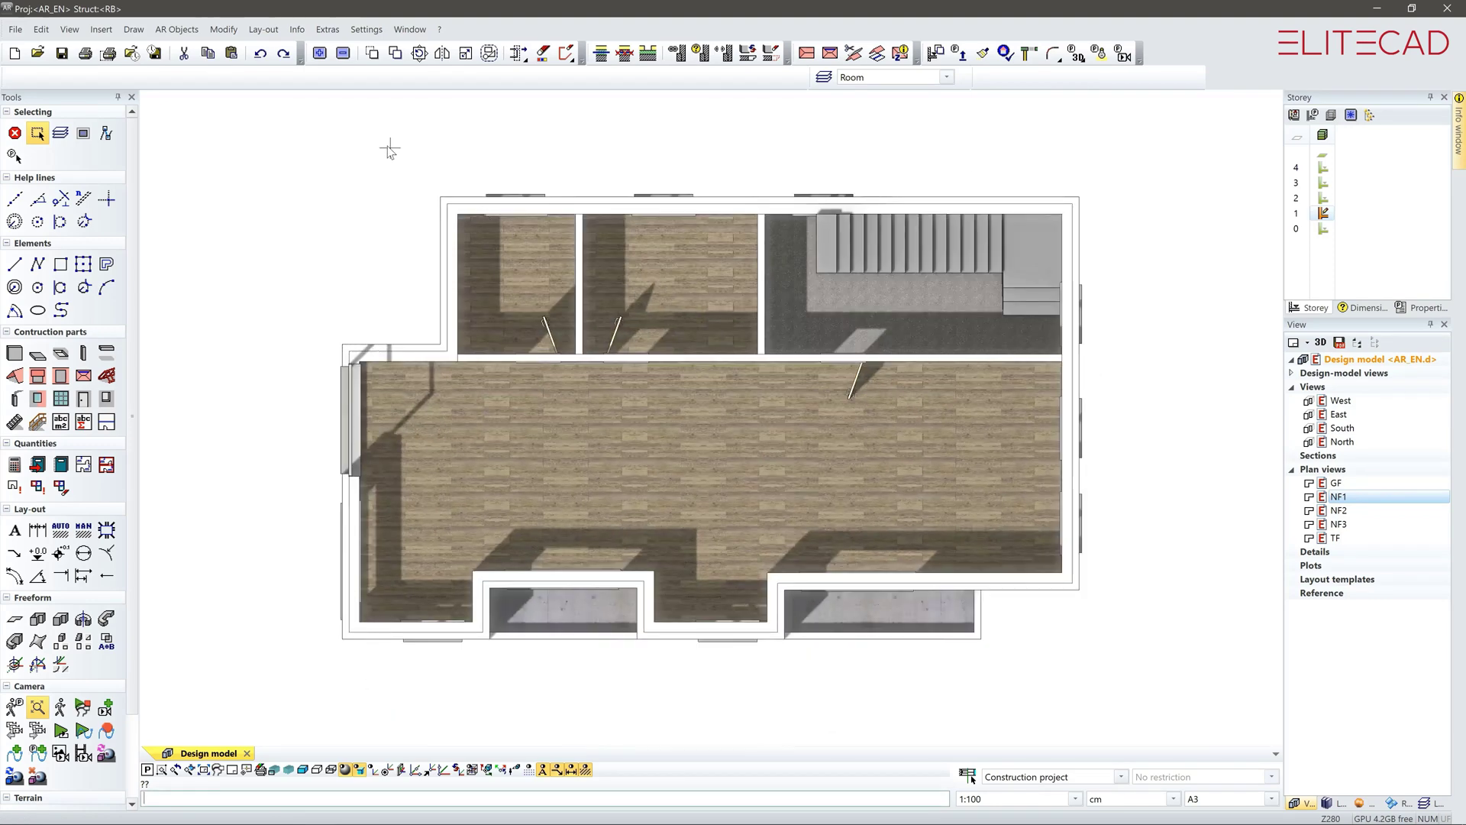
Step: Select all first-floor elements and copy them to storey 2 and the further storeys
left_click_drag(361, 130, 1133, 662)
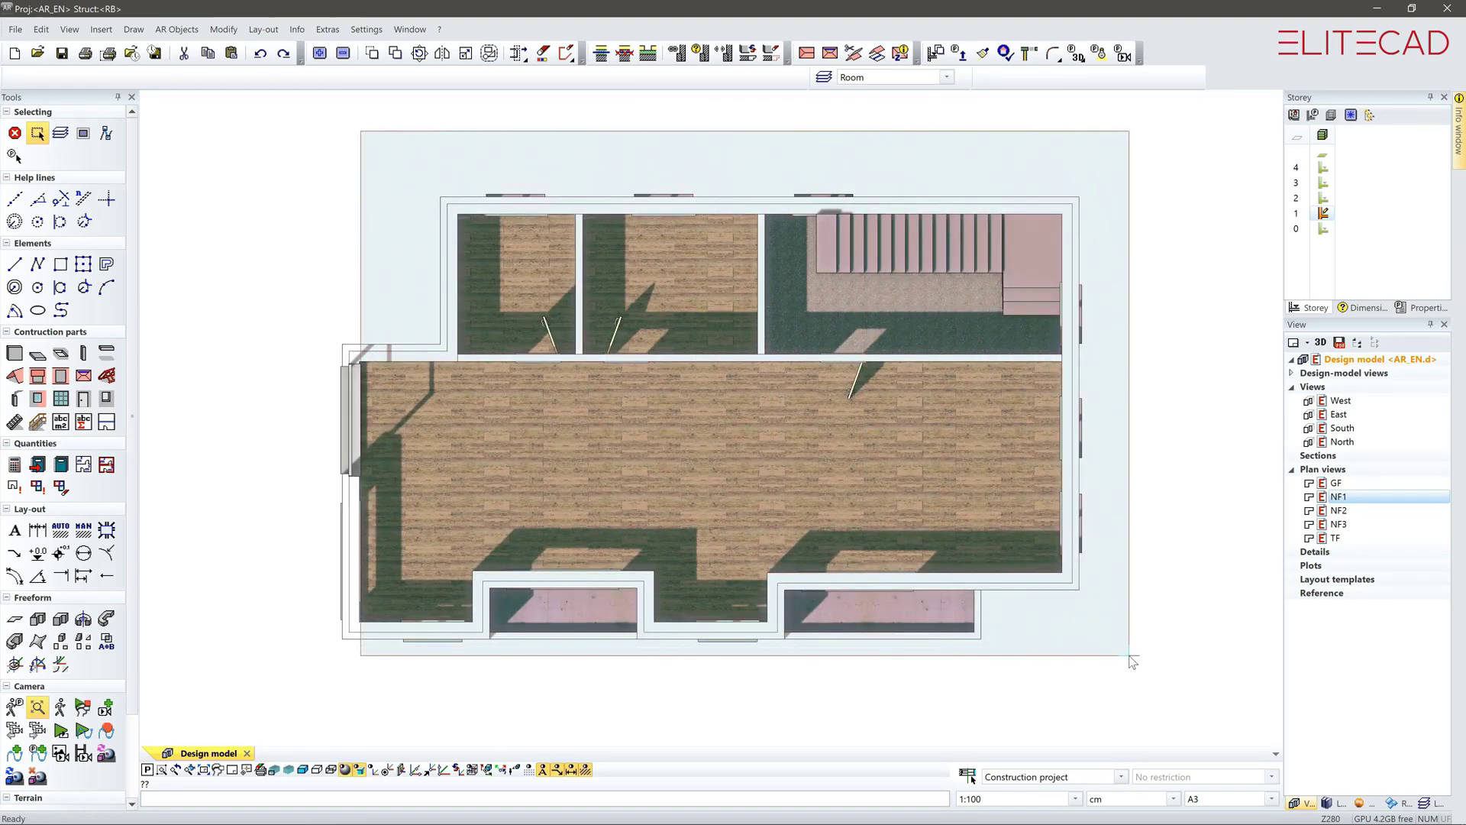
left_click(1324, 199)
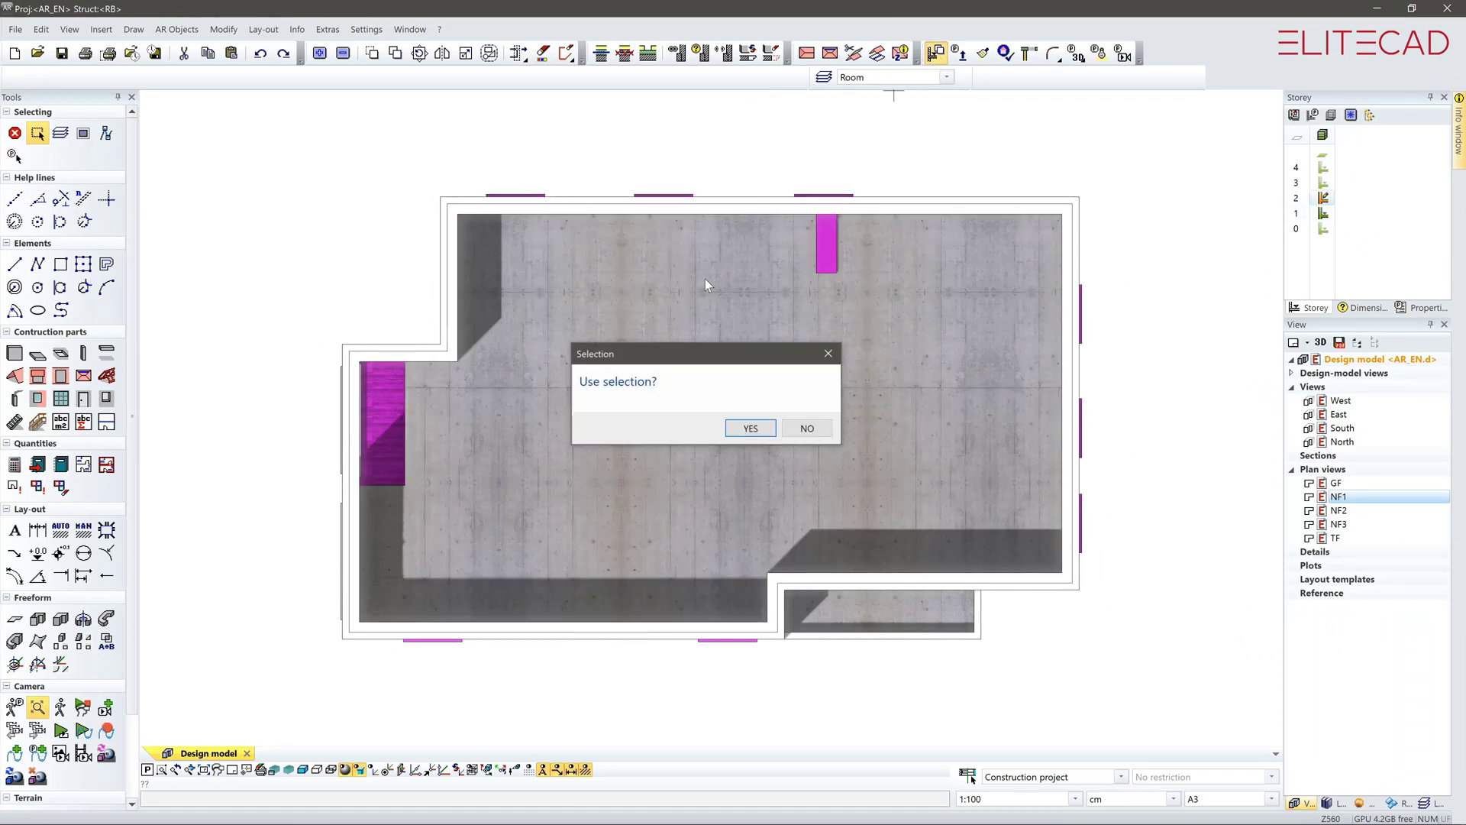
left_click(763, 432)
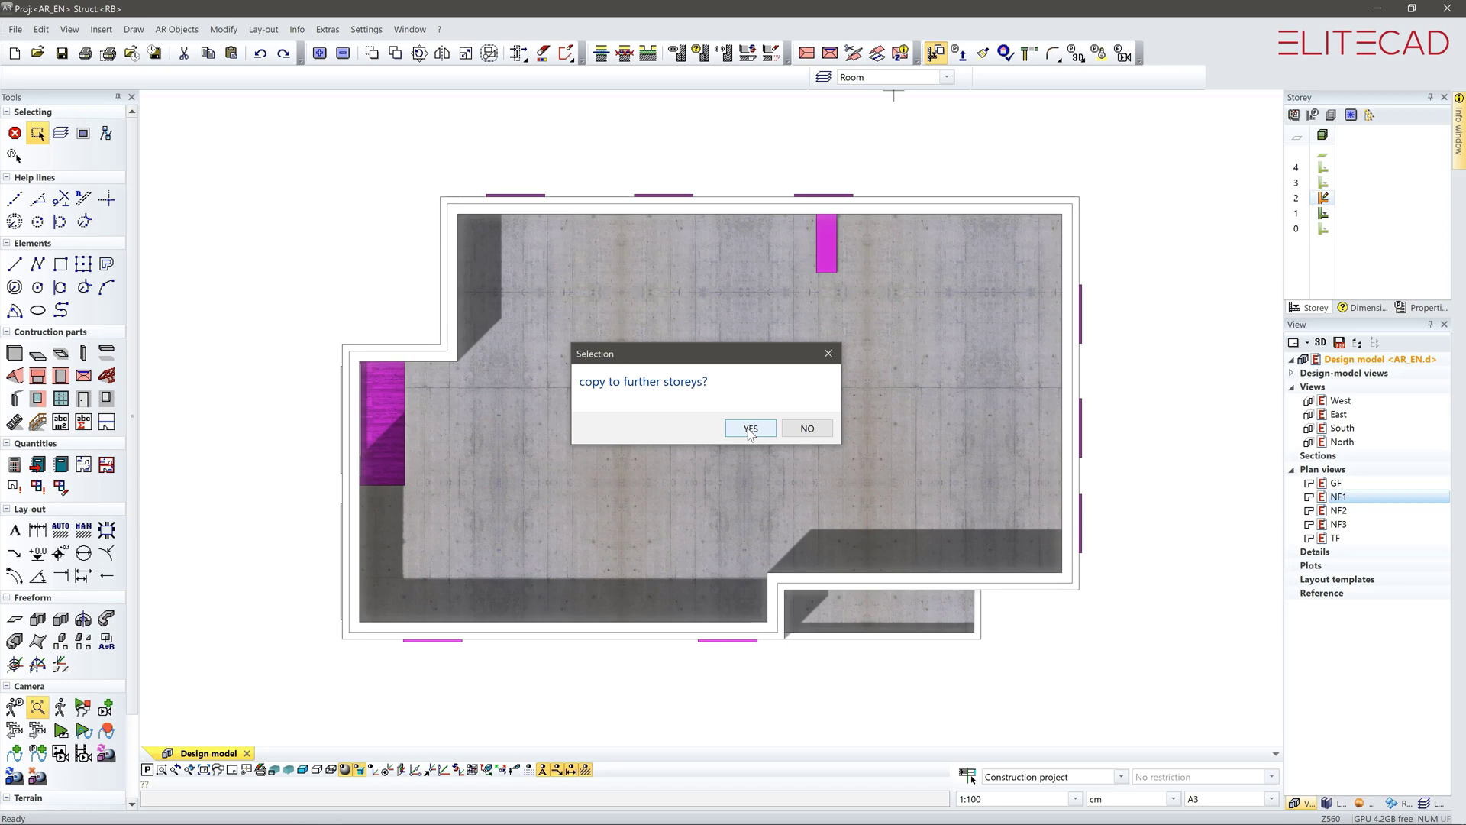
left_click(747, 429)
left_click(707, 430)
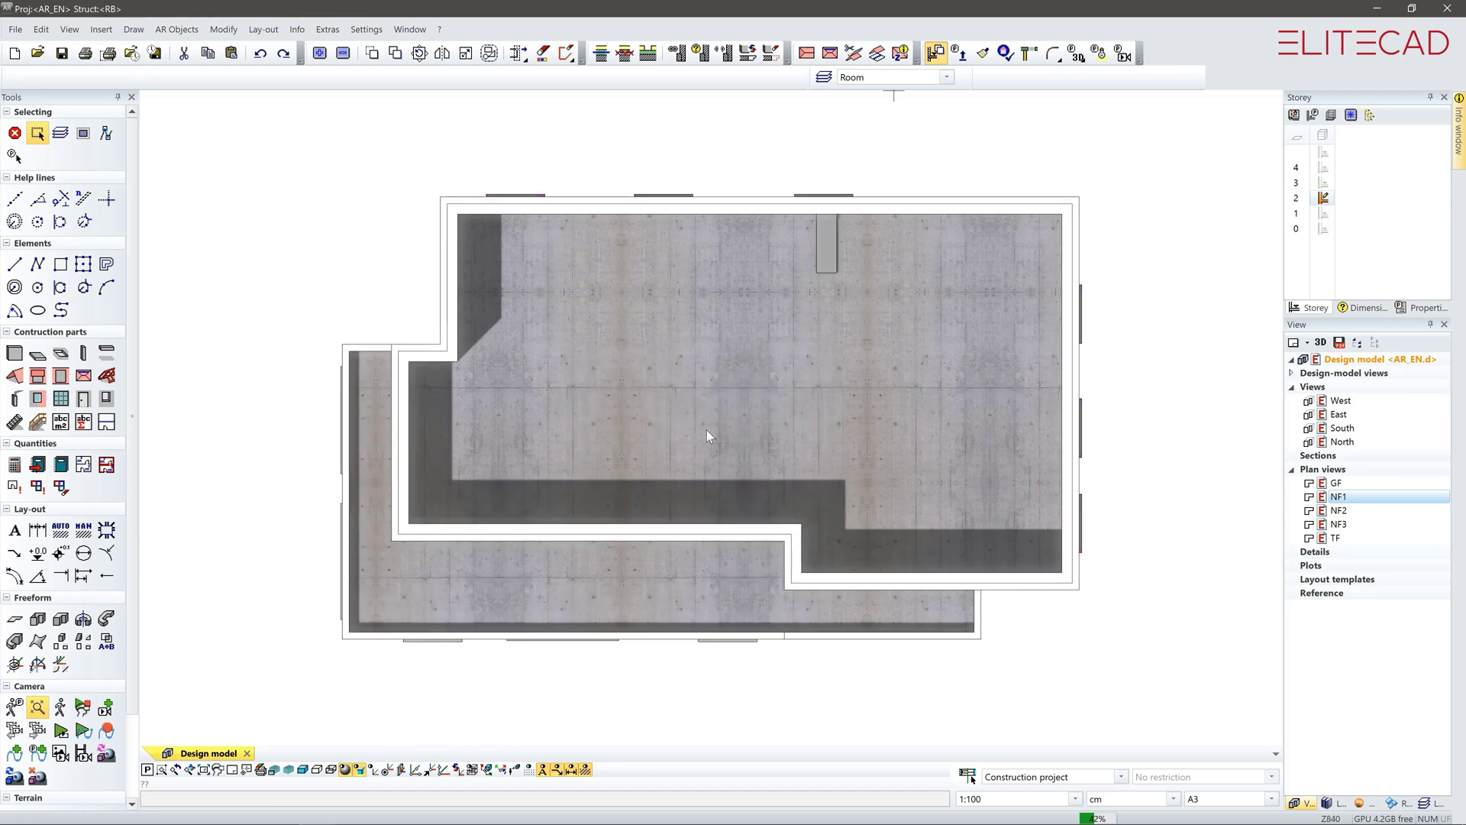
left_click(697, 432)
left_click(692, 433)
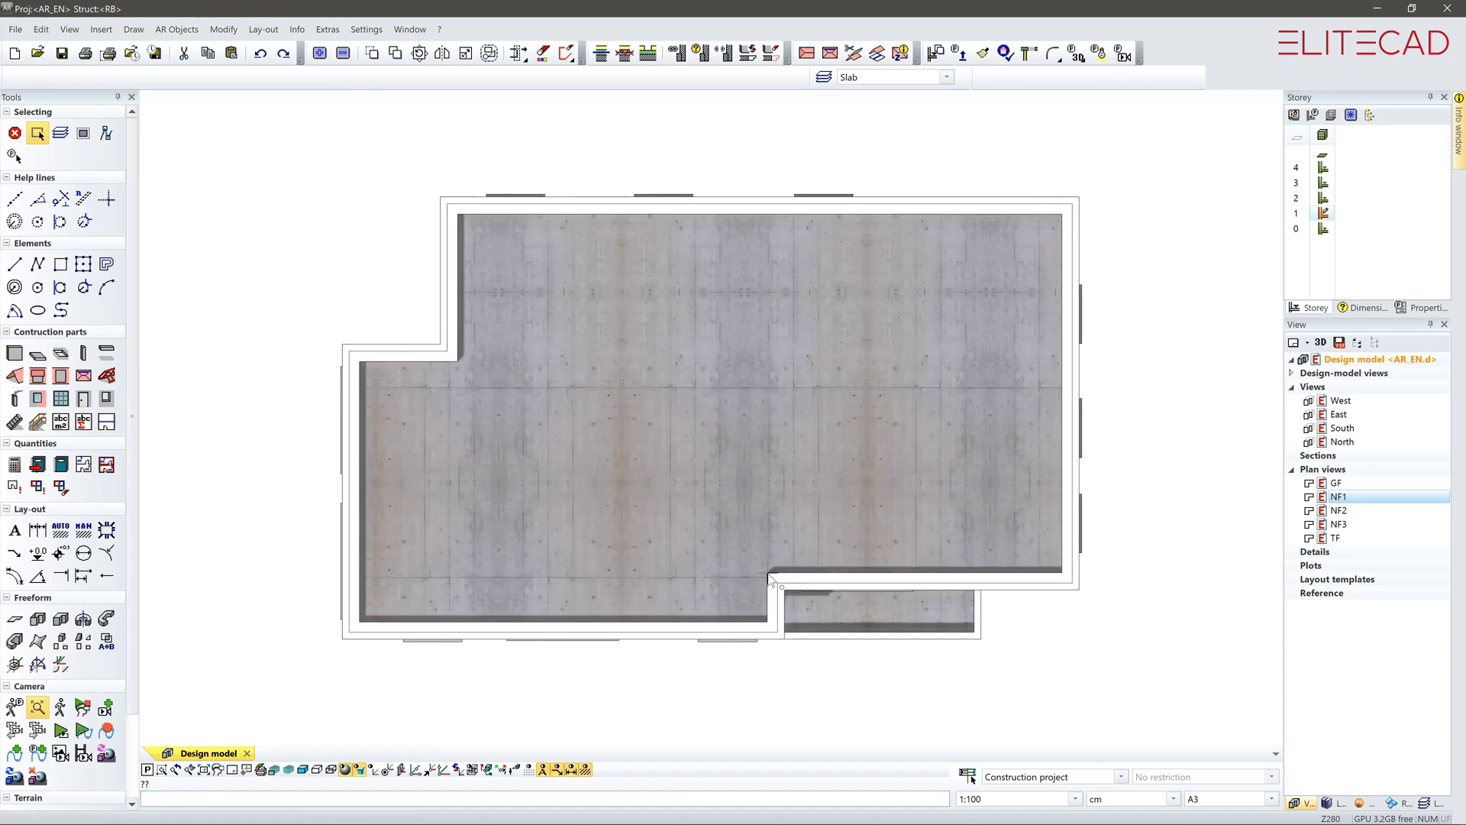
middle_click_drag(772, 578, 824, 530)
Step: Delete the small facade window
left_click(604, 472)
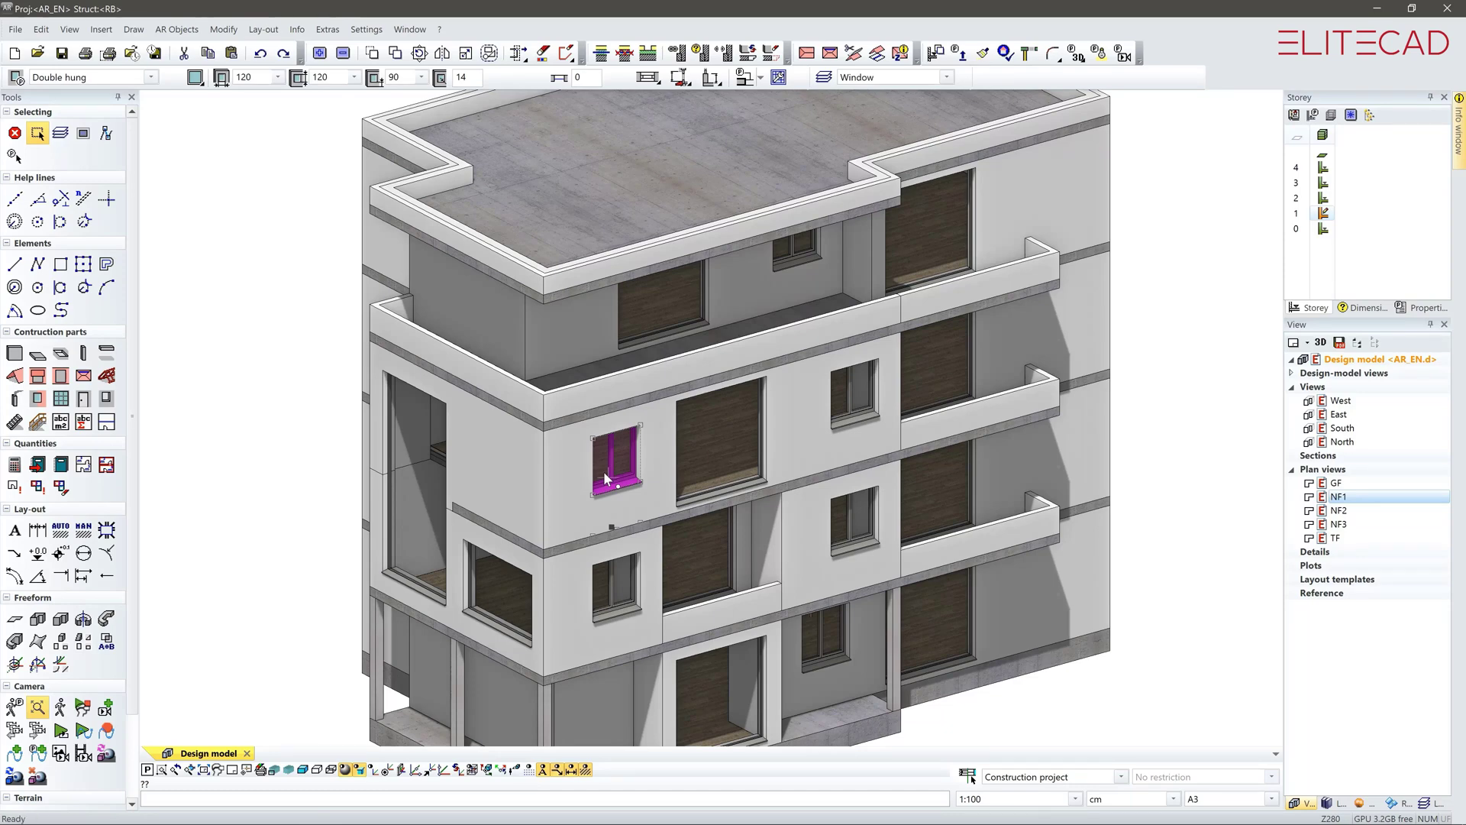
key("Delete")
left_click(761, 425)
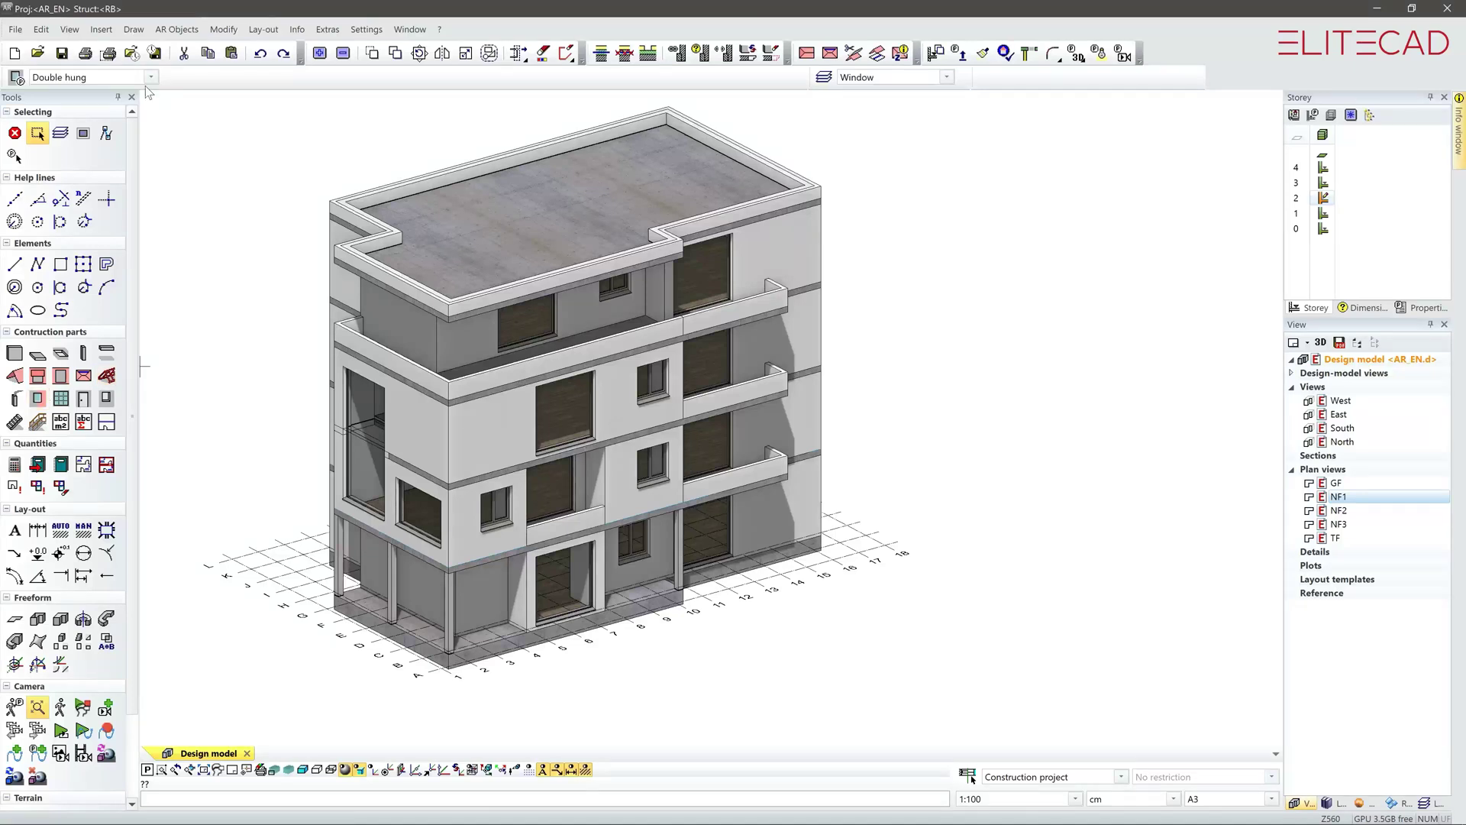
Step: Place a corner window at the upper-floor building corner
left_click(150, 76)
left_click(70, 114)
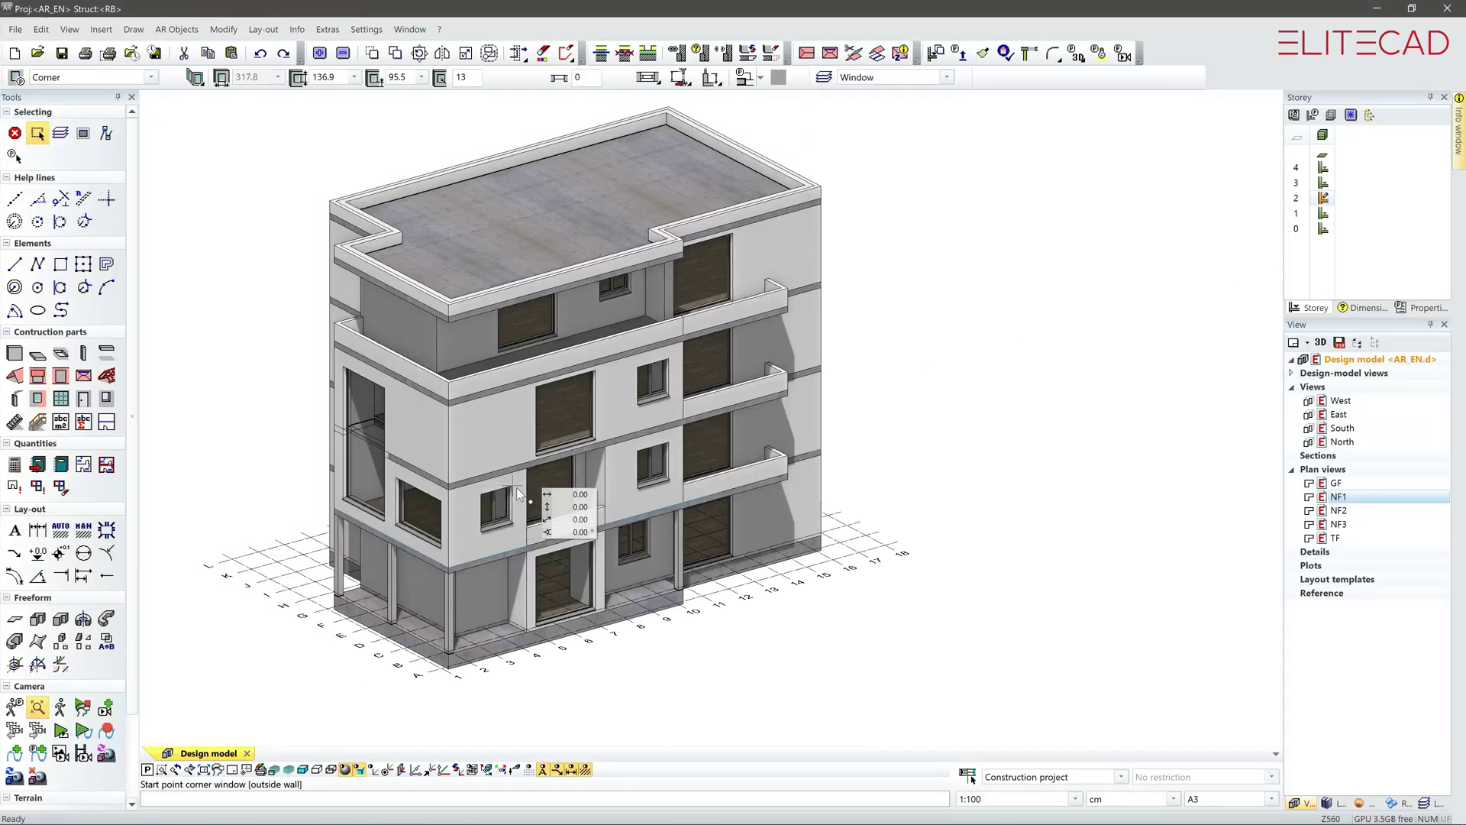
left_click(396, 483)
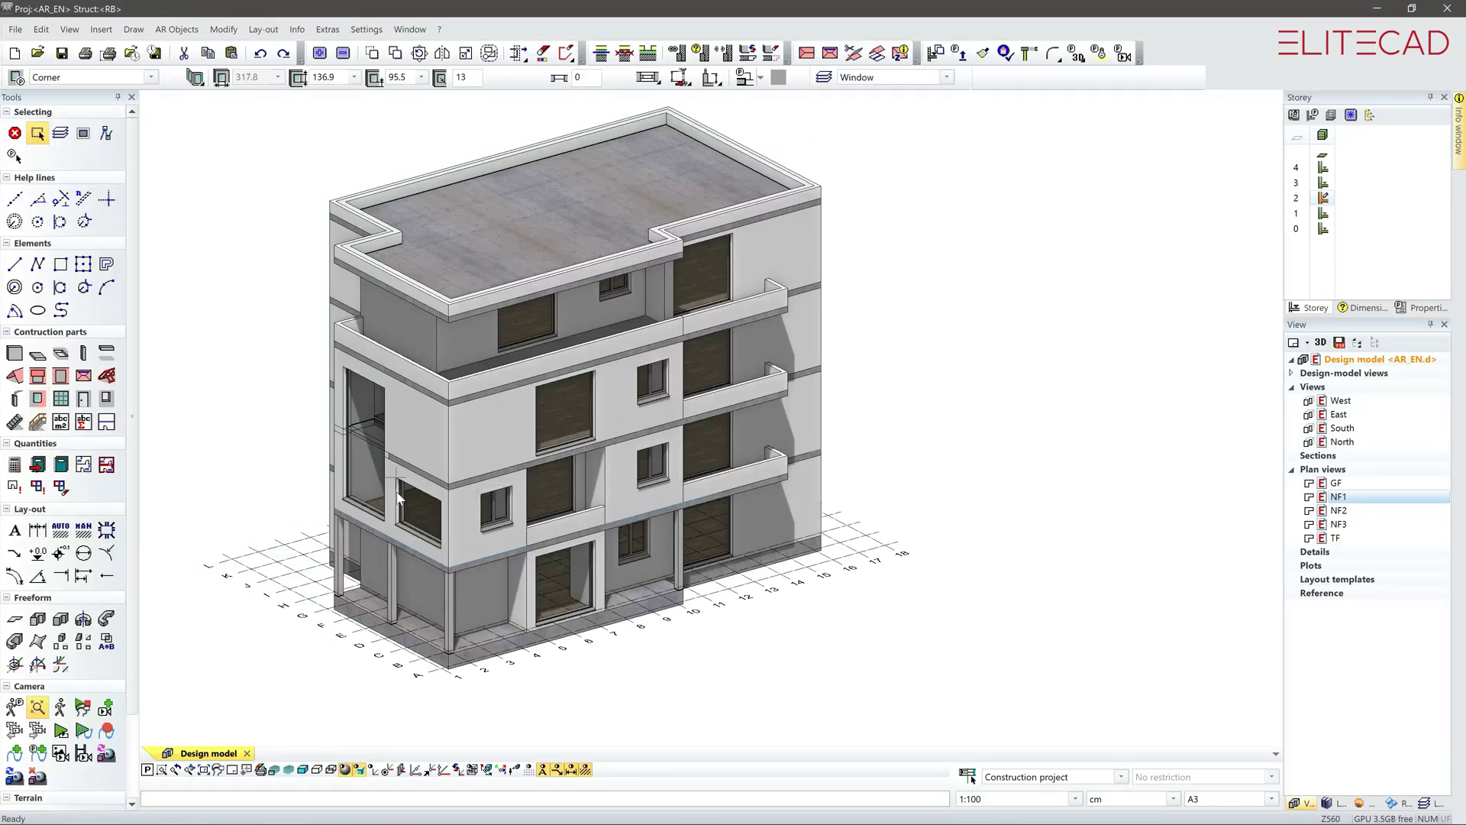
left_click(434, 699)
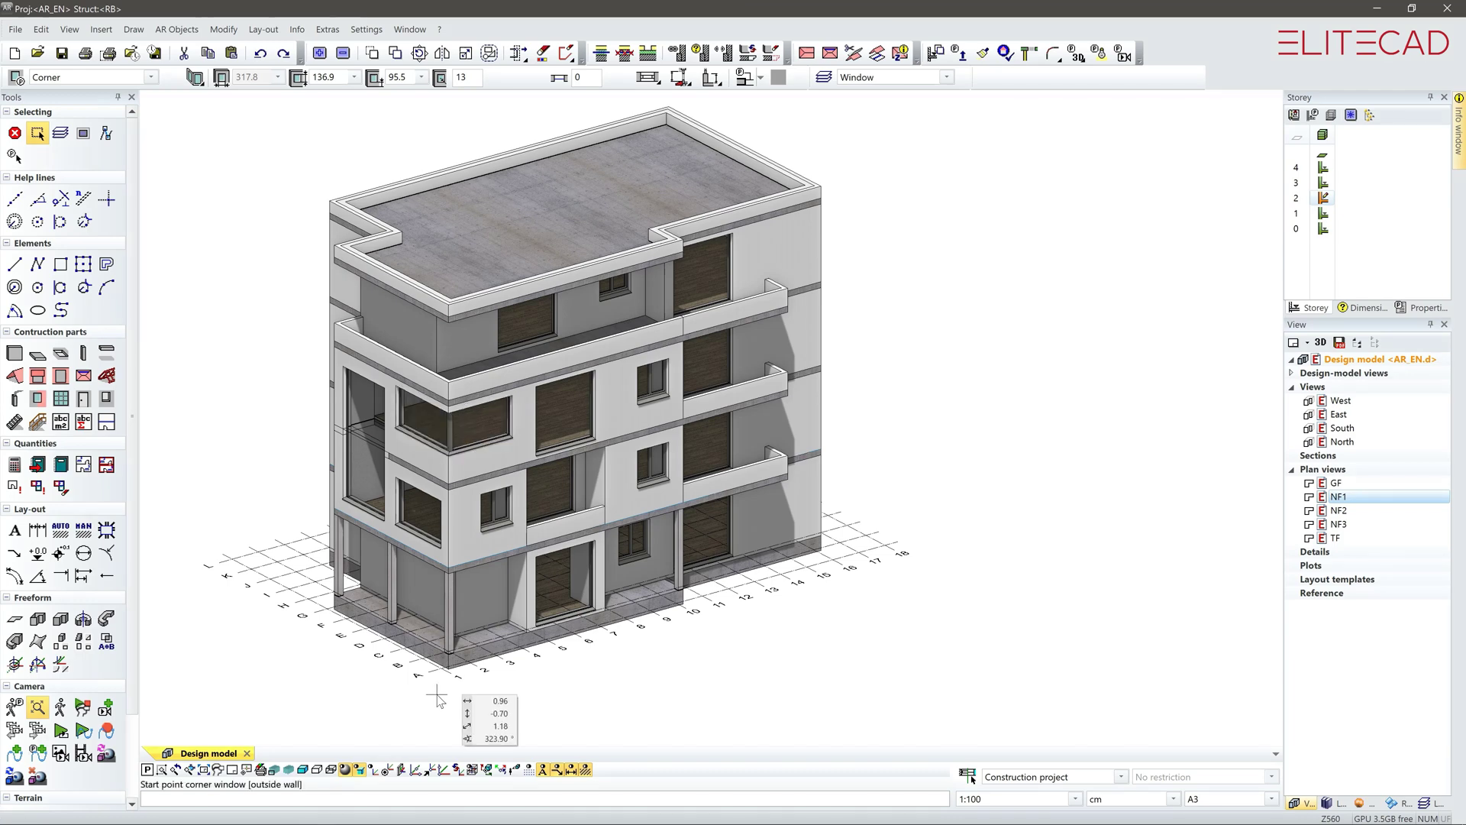
scroll(436, 699, "up", 2)
scroll(458, 688, "up", 1)
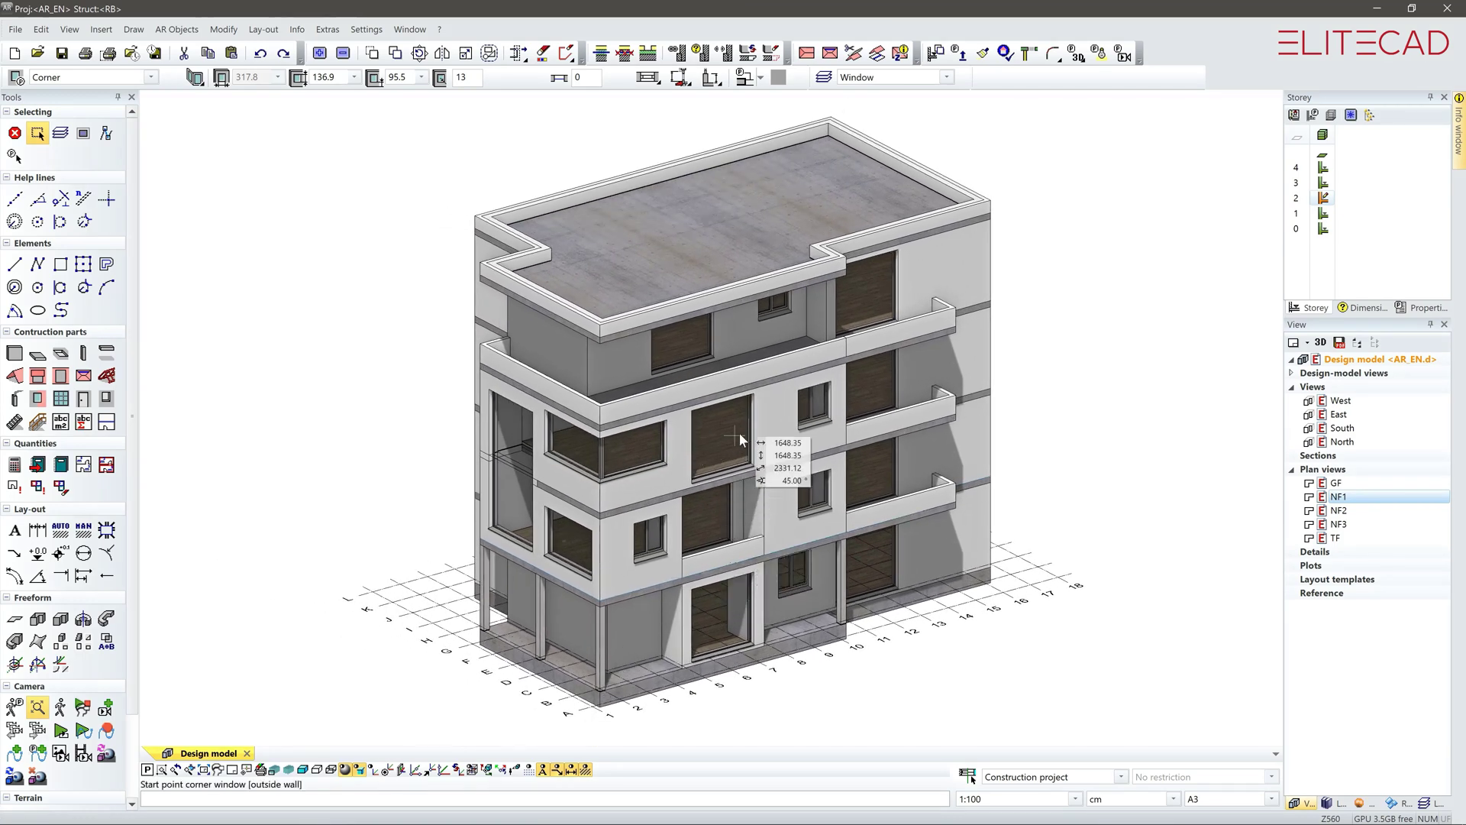
key("Escape")
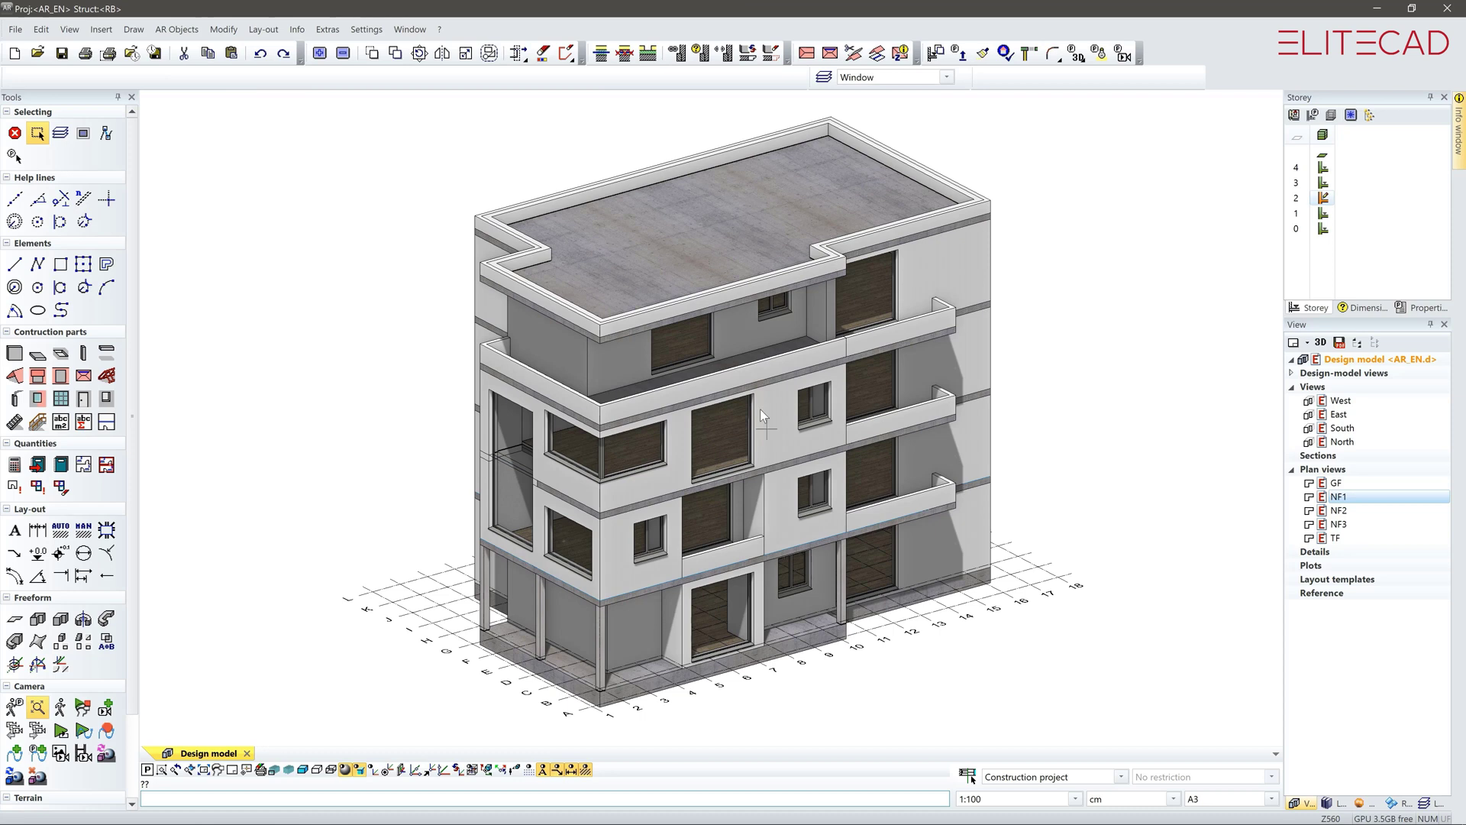
Step: Shrink the roof slab and second-floor slab inward by the parallel distance
left_click(635, 232)
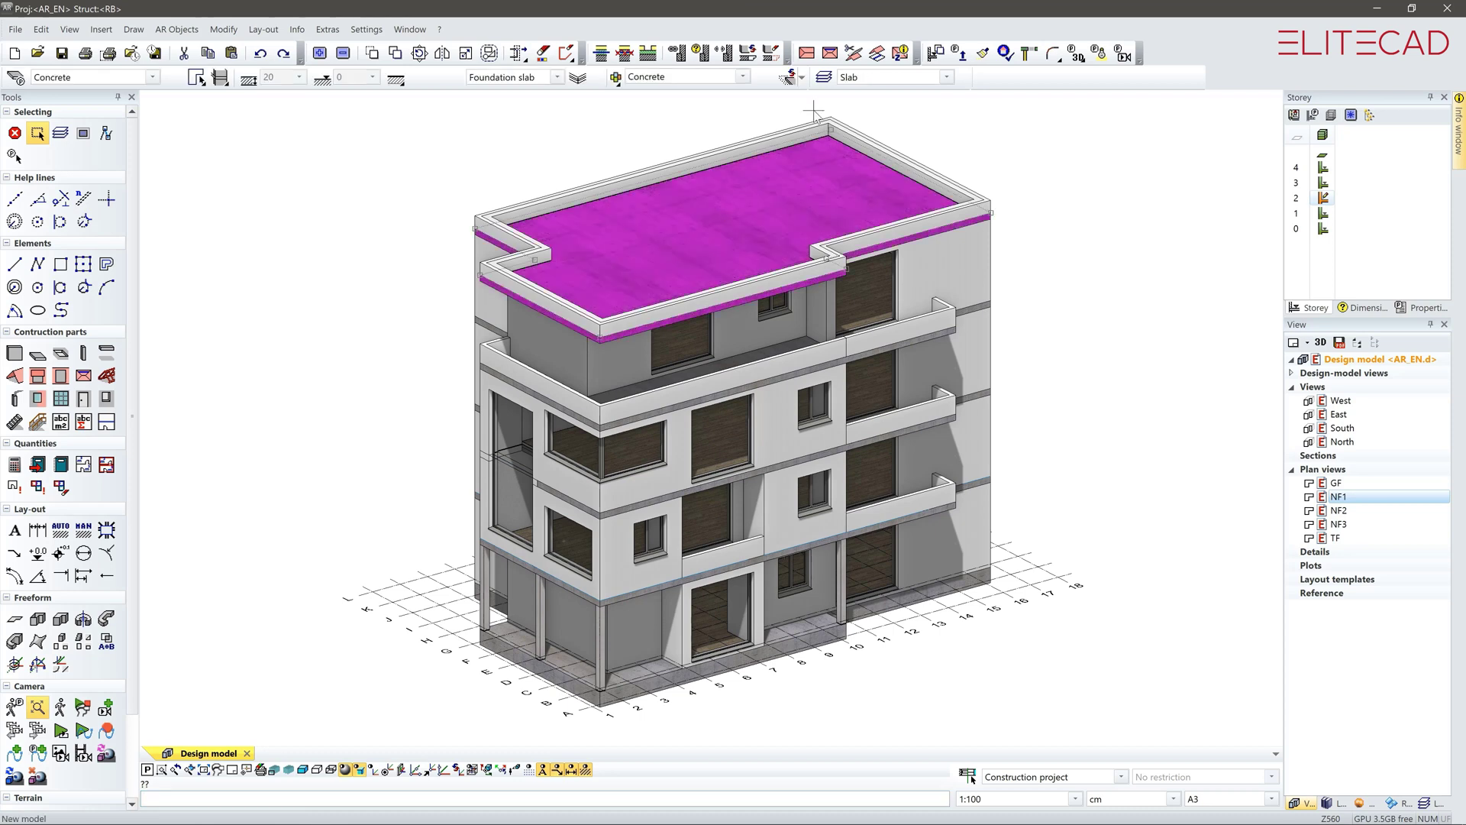
left_click(790, 77)
key("Return")
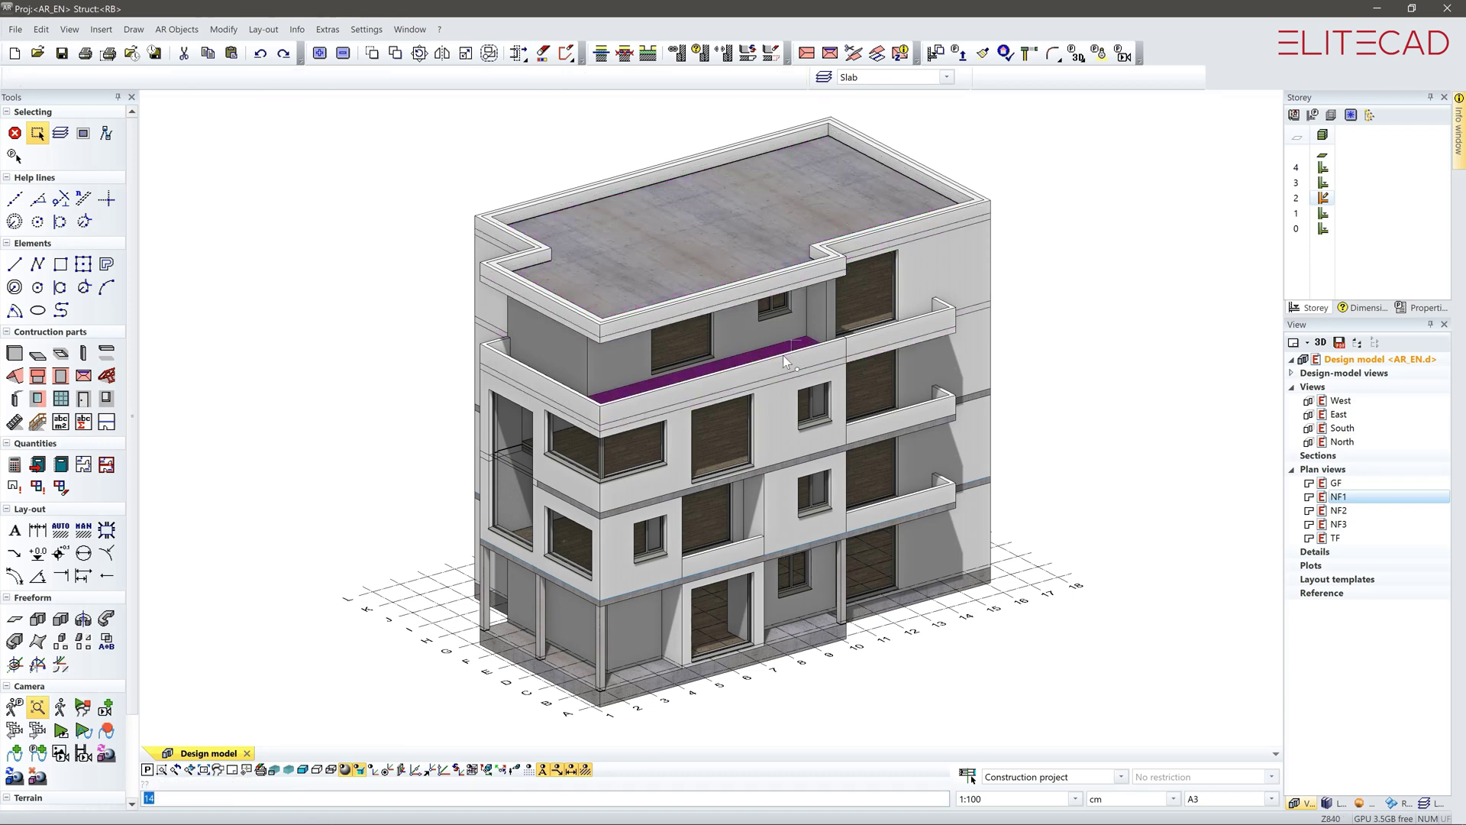
left_click(851, 454)
key("Return")
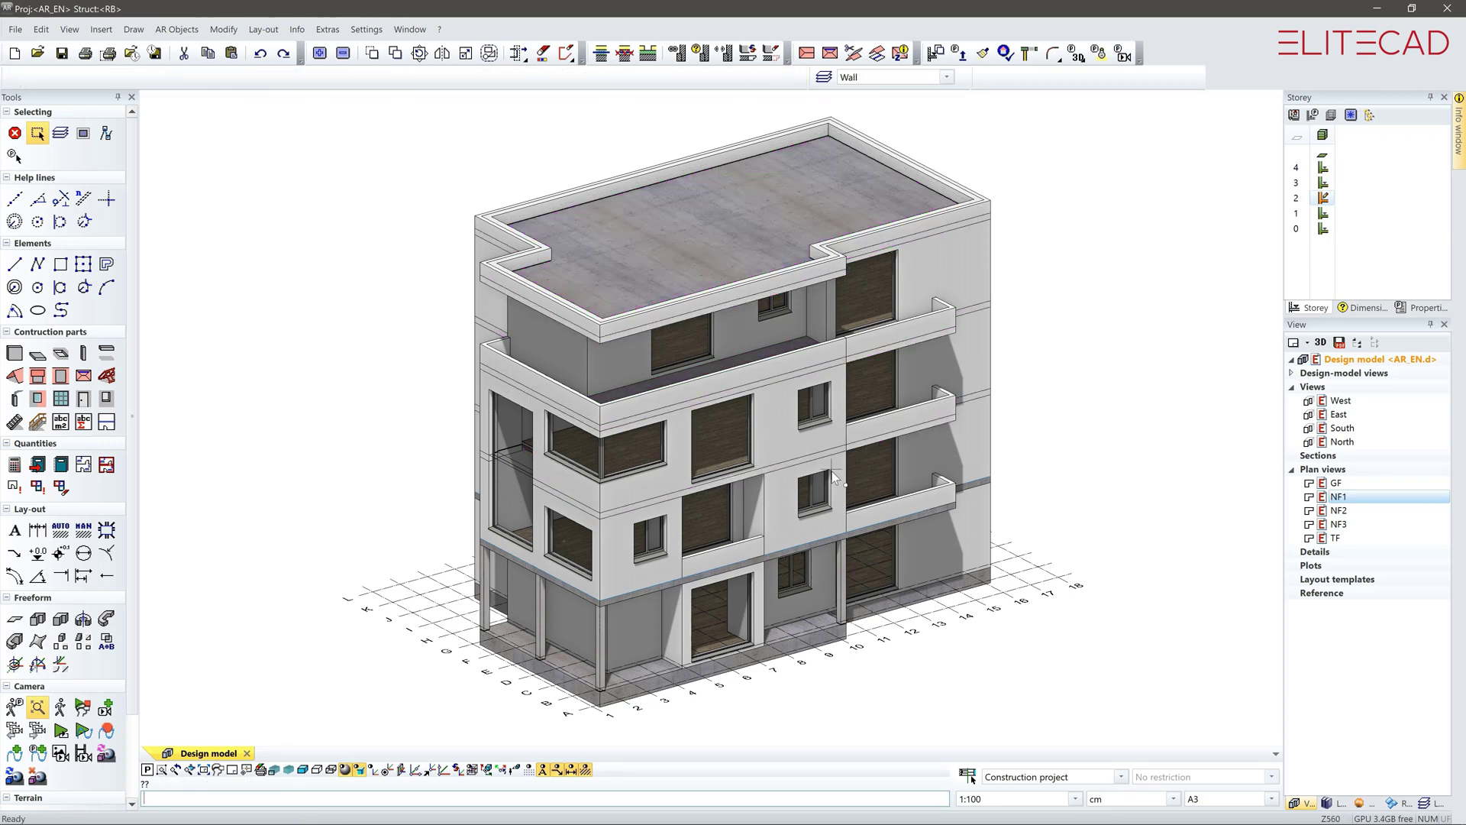
Step: Shrink the first-floor and ground slabs the same way, then orbit toward the right facade
left_click(601, 602)
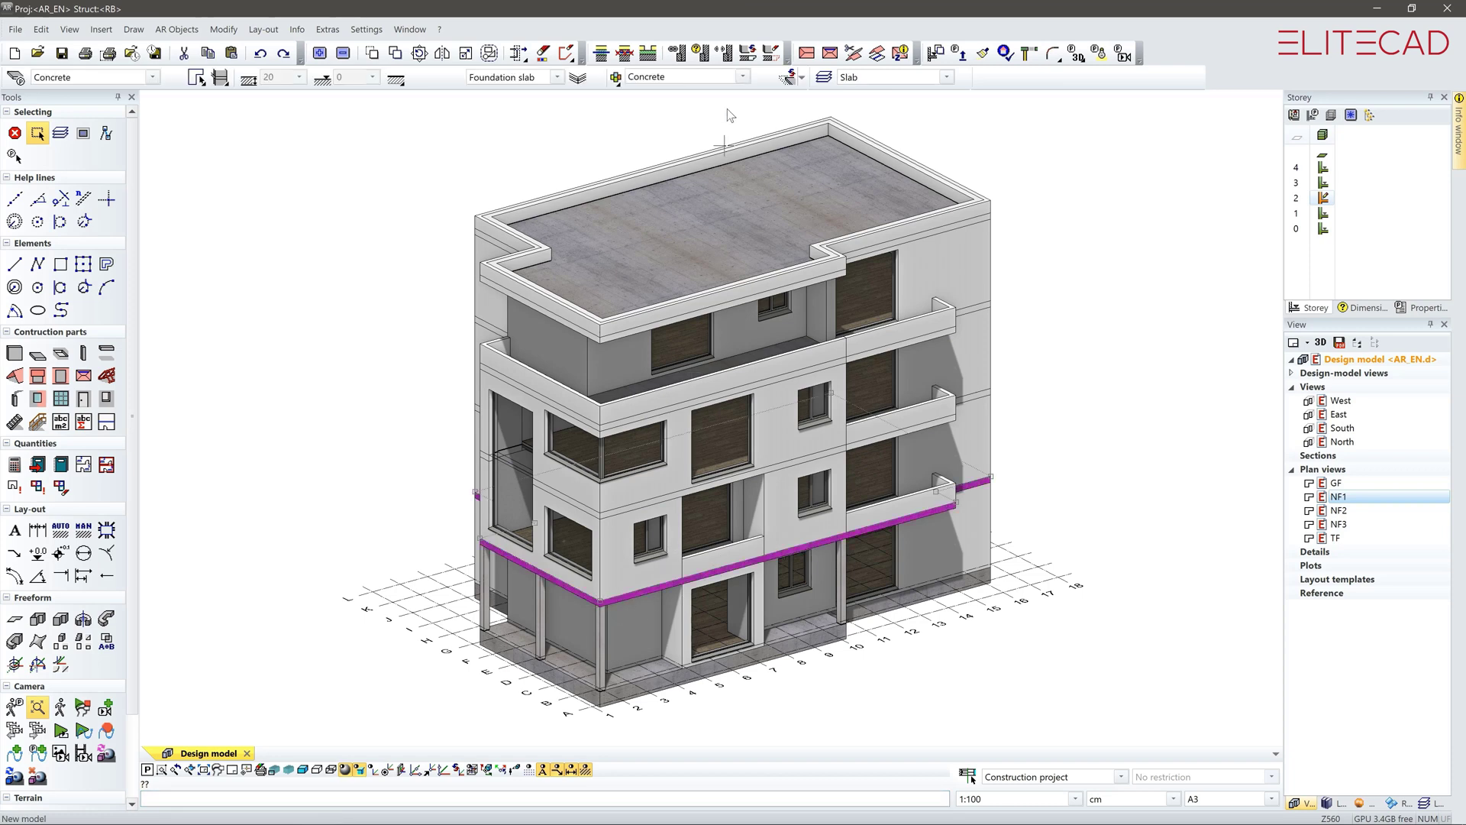
key("Return")
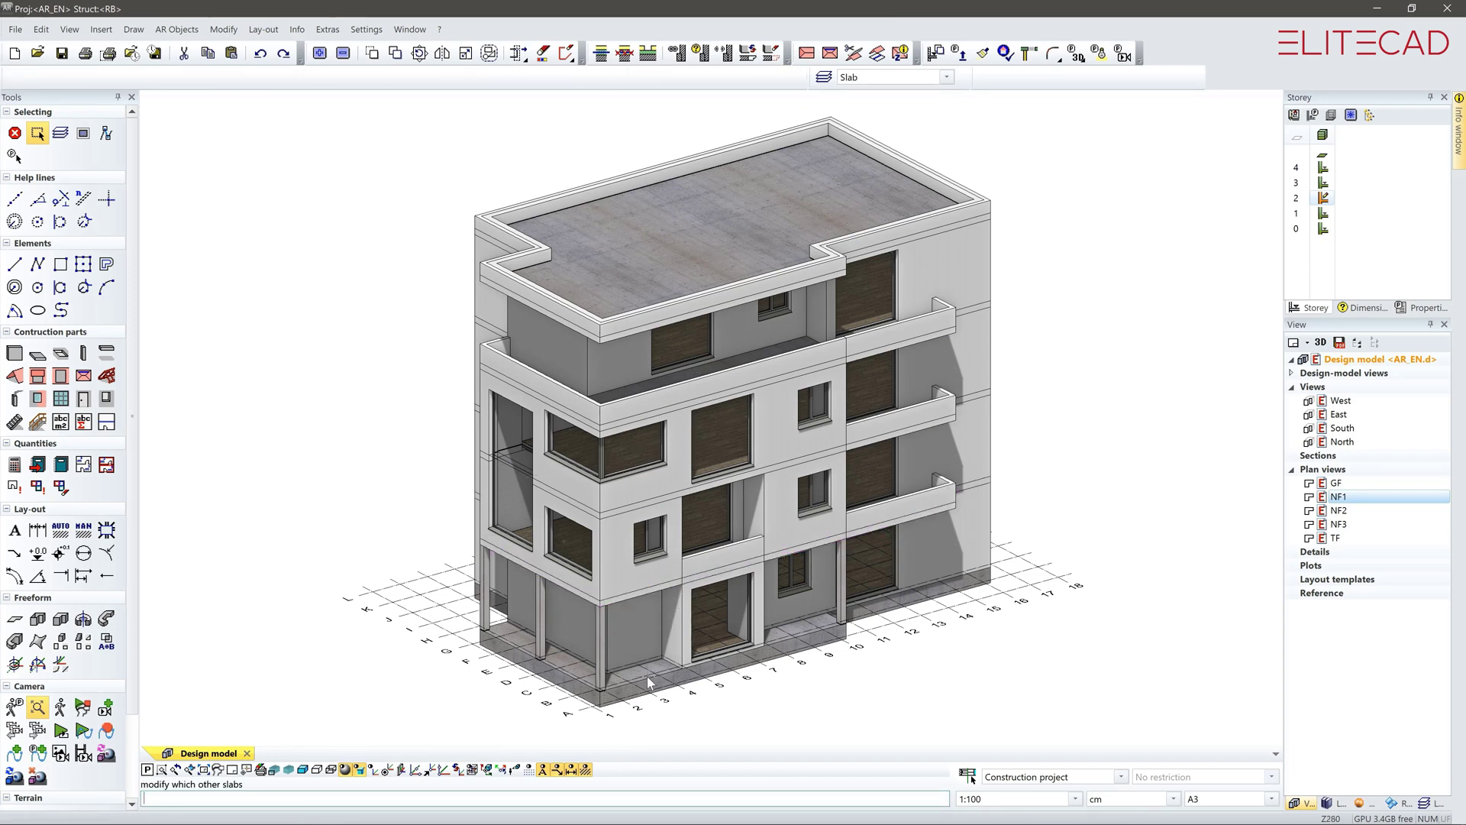
left_click(643, 672)
key("Return")
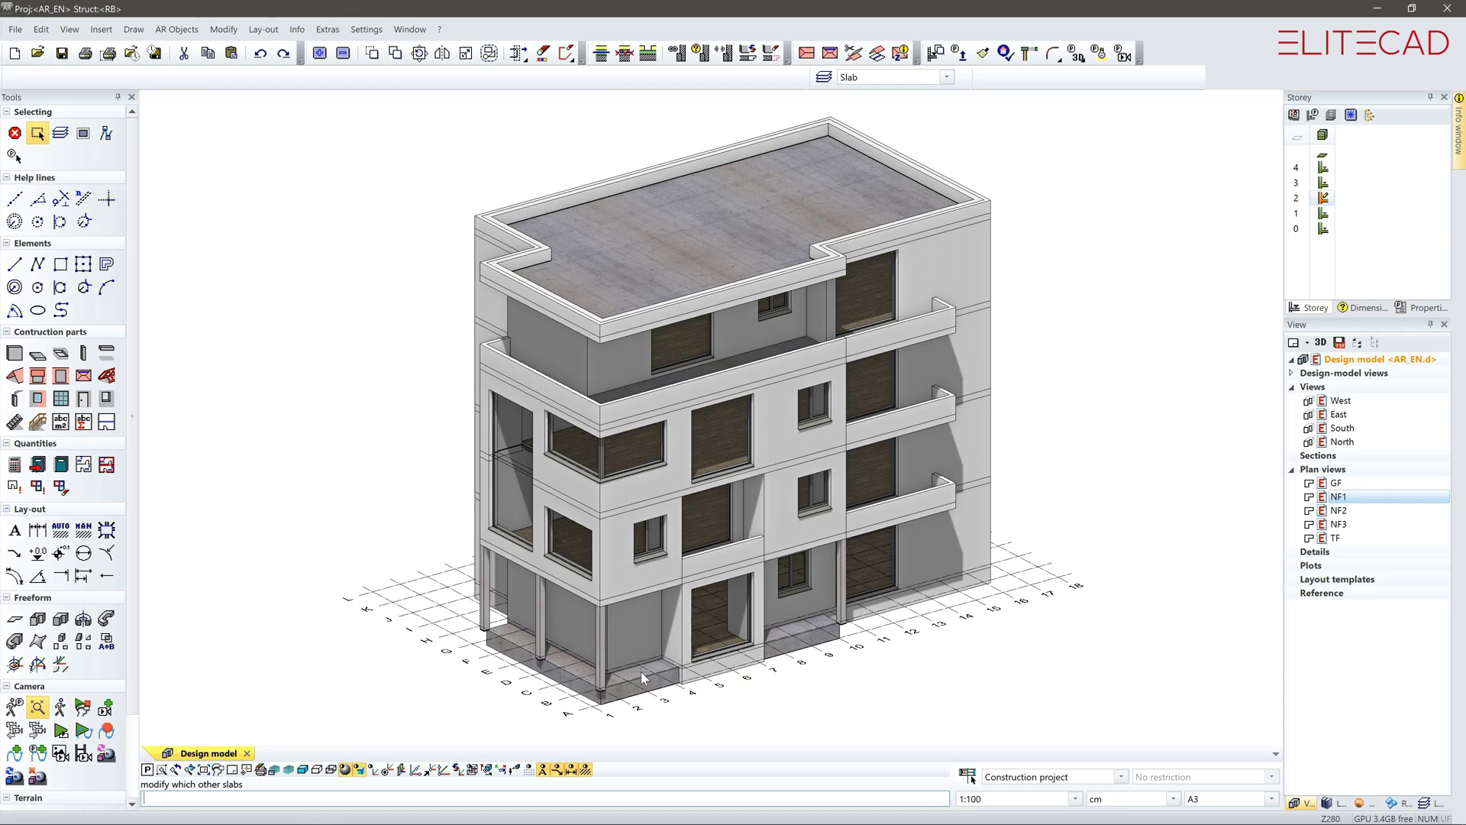
key("Escape")
middle_click_drag(1066, 436, 1021, 452)
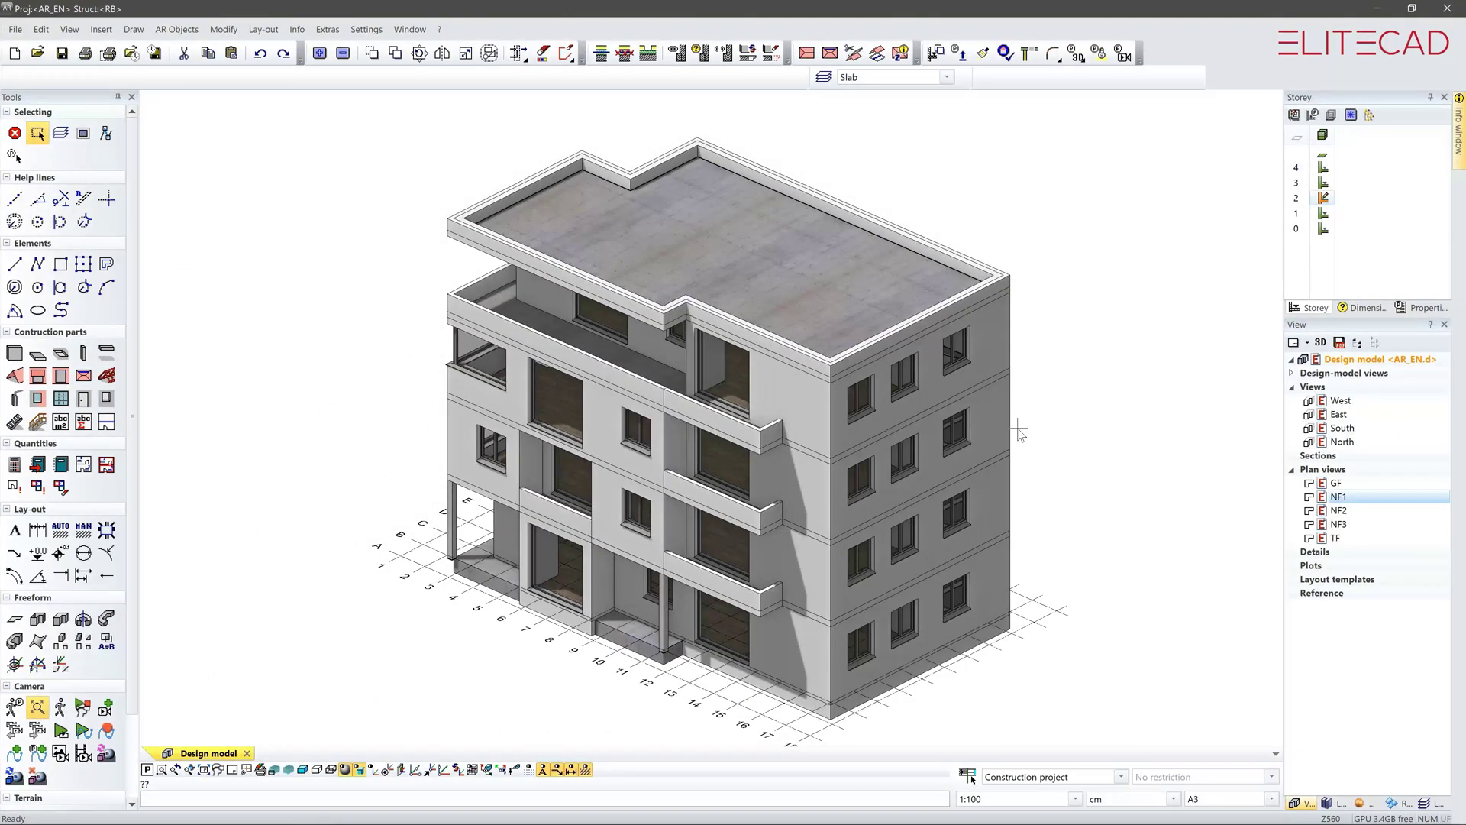
Step: Show storey 2 in plan view and select its outer walls
left_click(1325, 198)
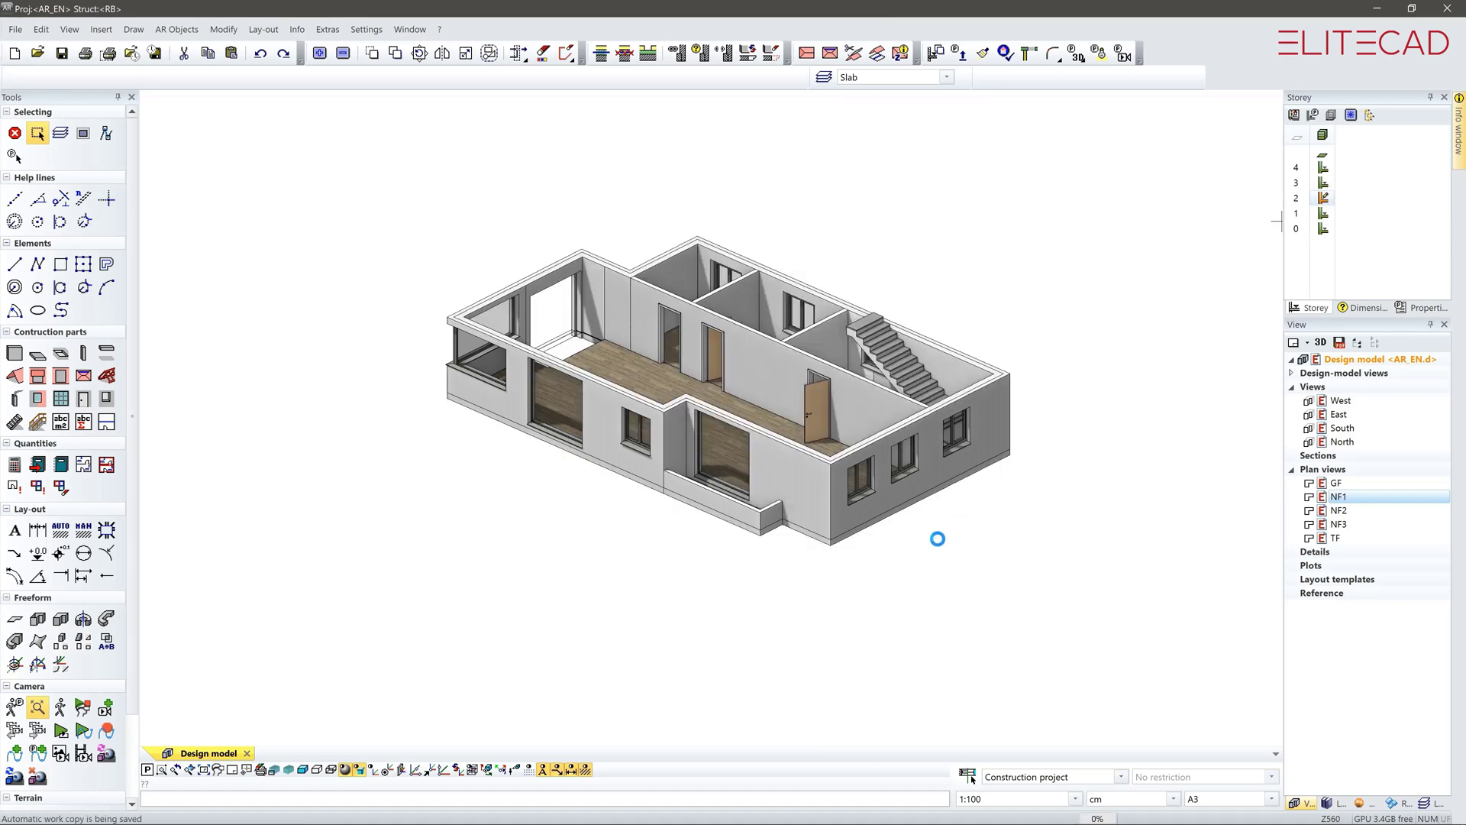
key("ctrl+1")
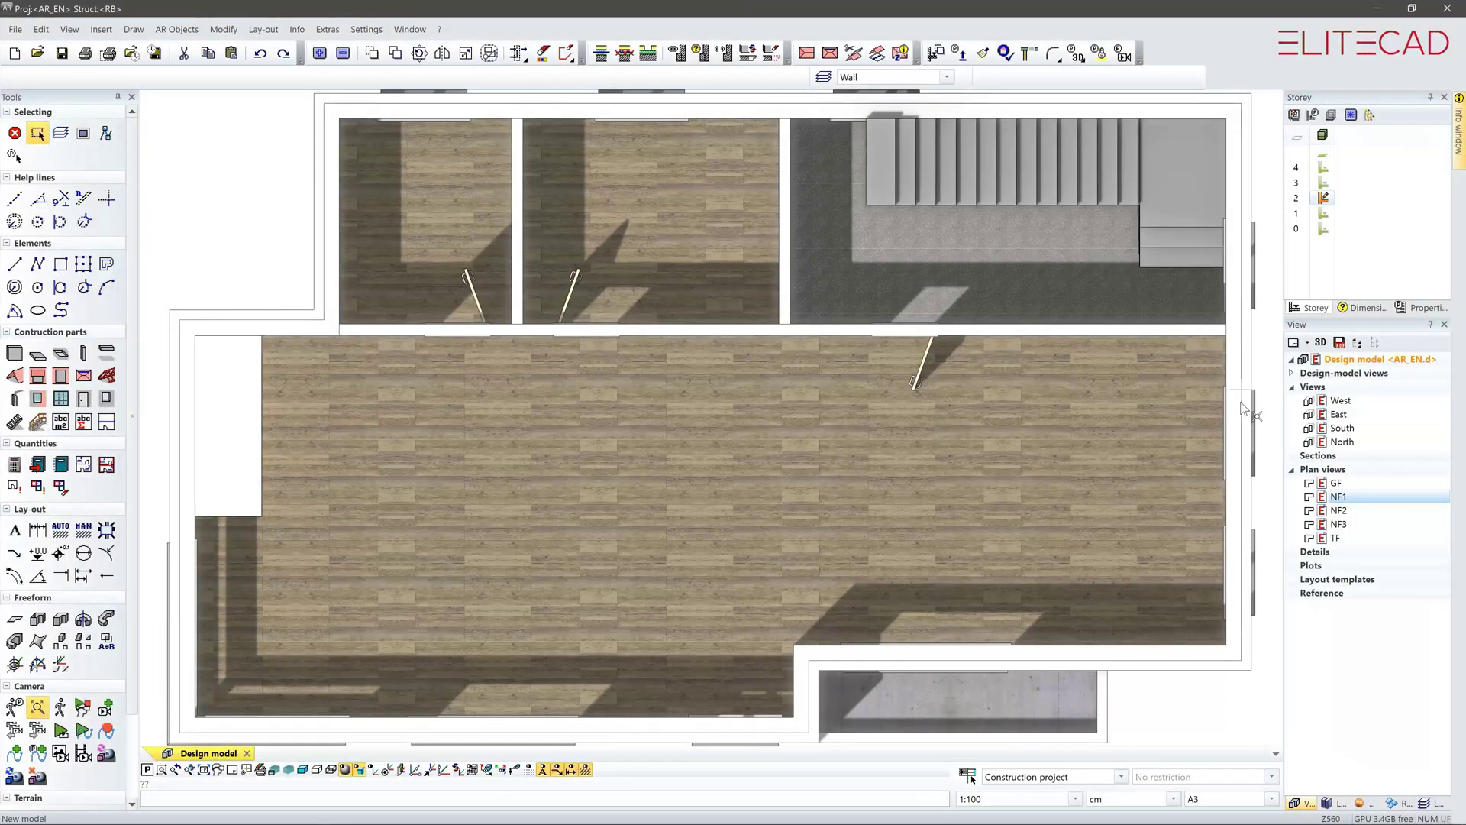
left_click(1245, 408)
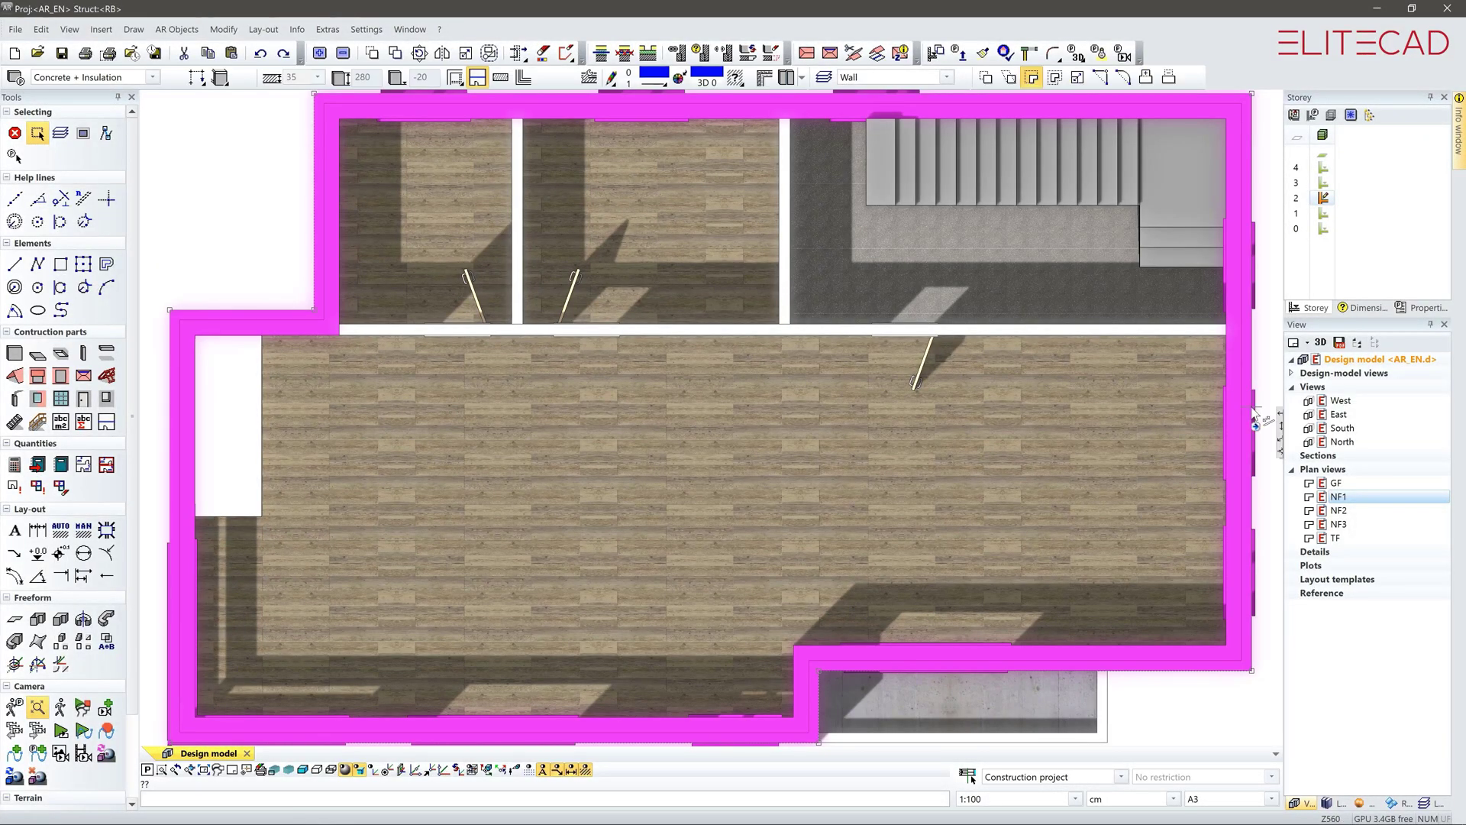
Step: Move the right outer wall left, making Living 58.9 m² and Stairs 9.8 m²
left_click(1117, 83)
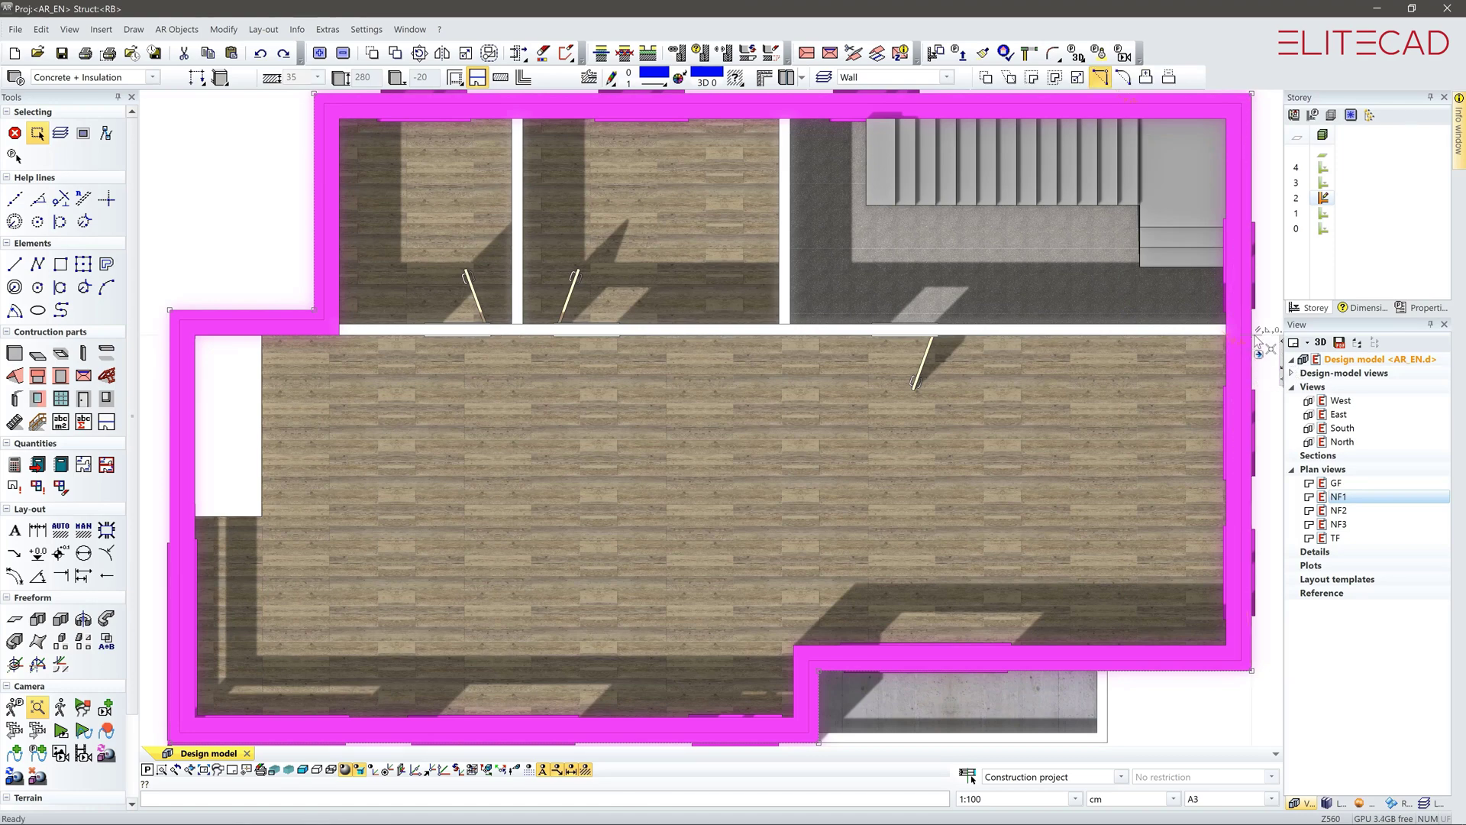
key("Escape")
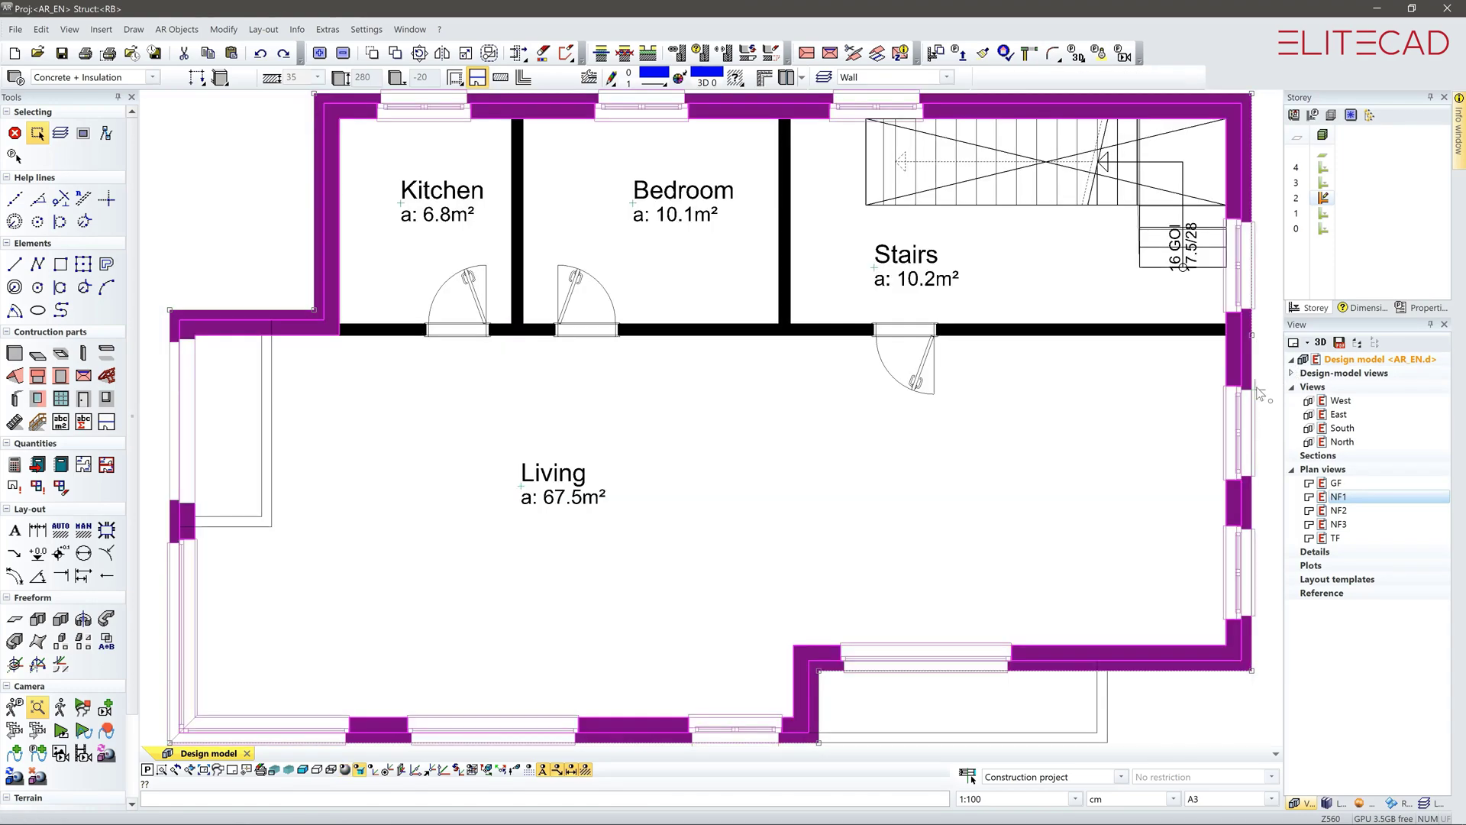
left_click(1252, 506)
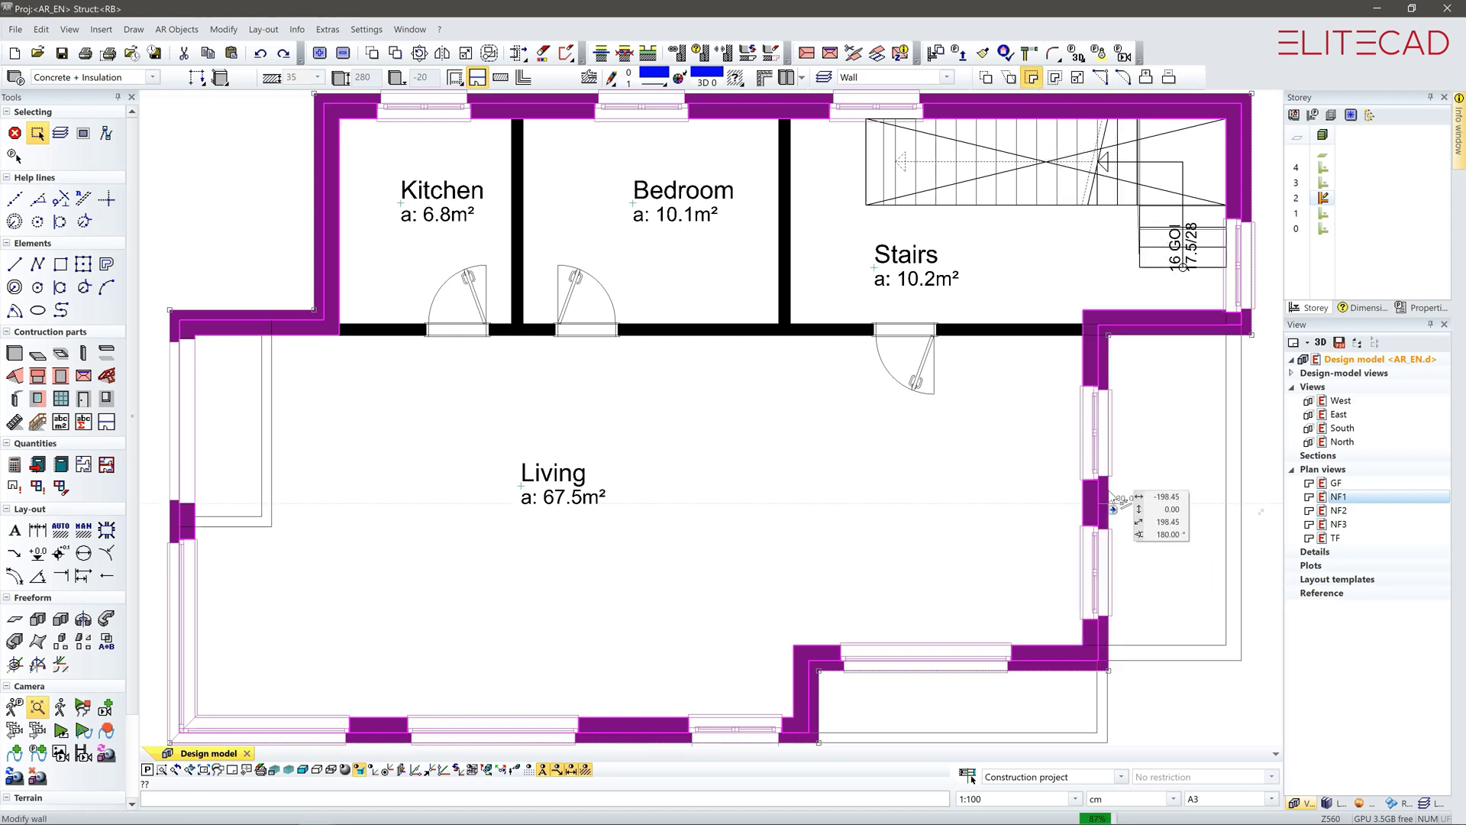
left_click(1112, 505)
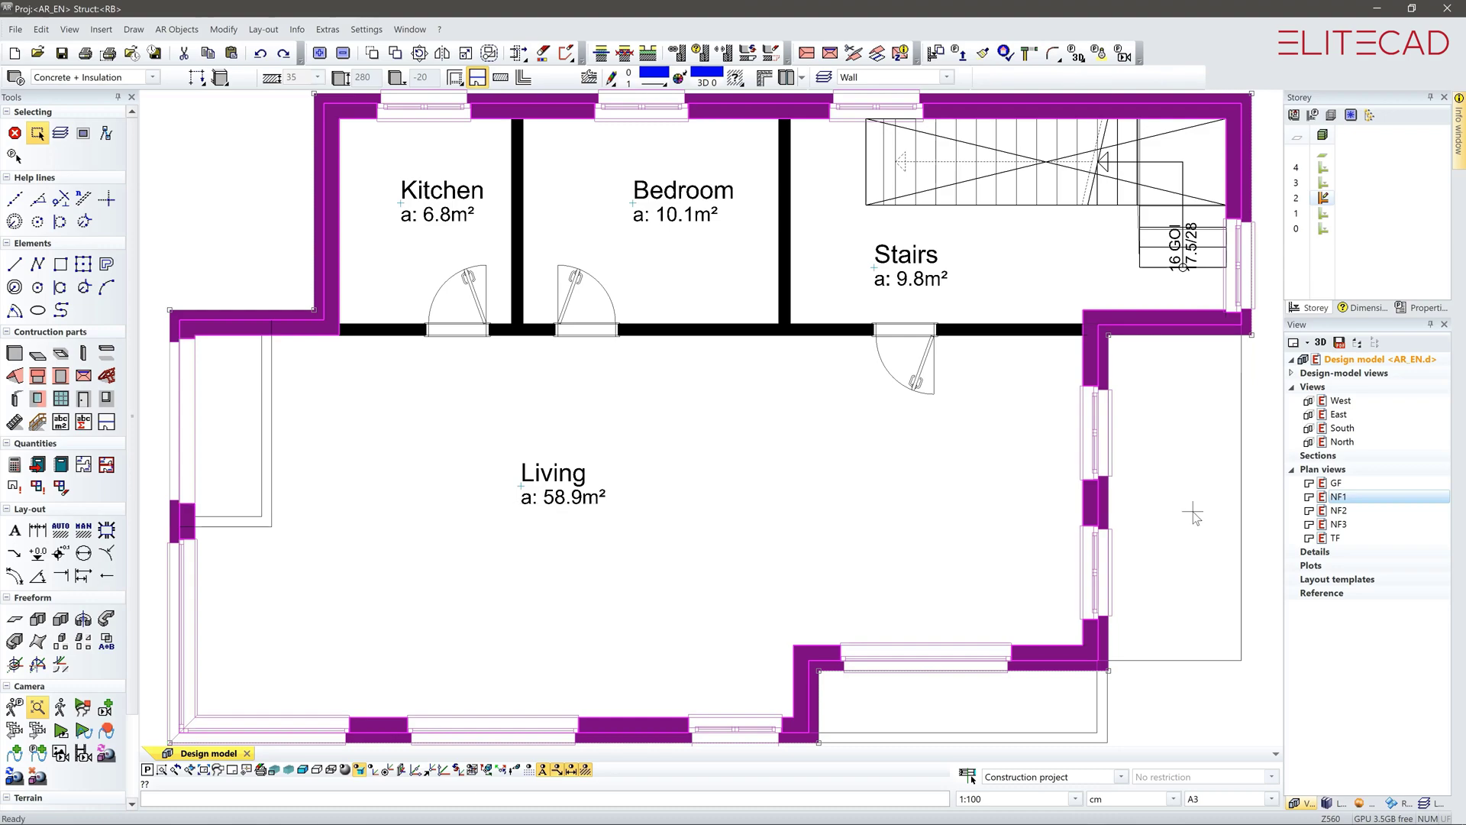
key("F3")
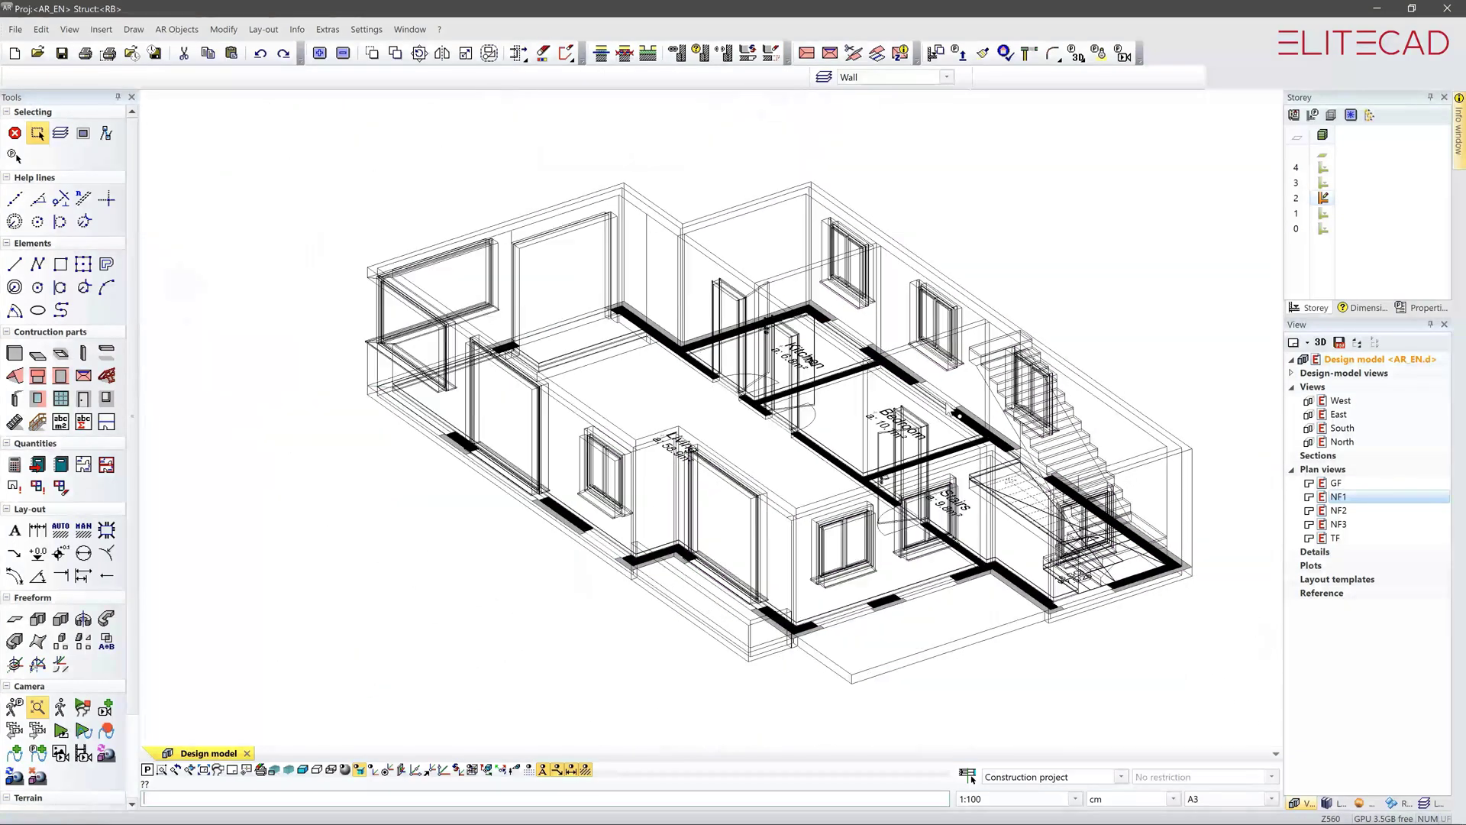
Step: Activate storey 3 and move its outer walls back onto the lower floor
left_click(1321, 184)
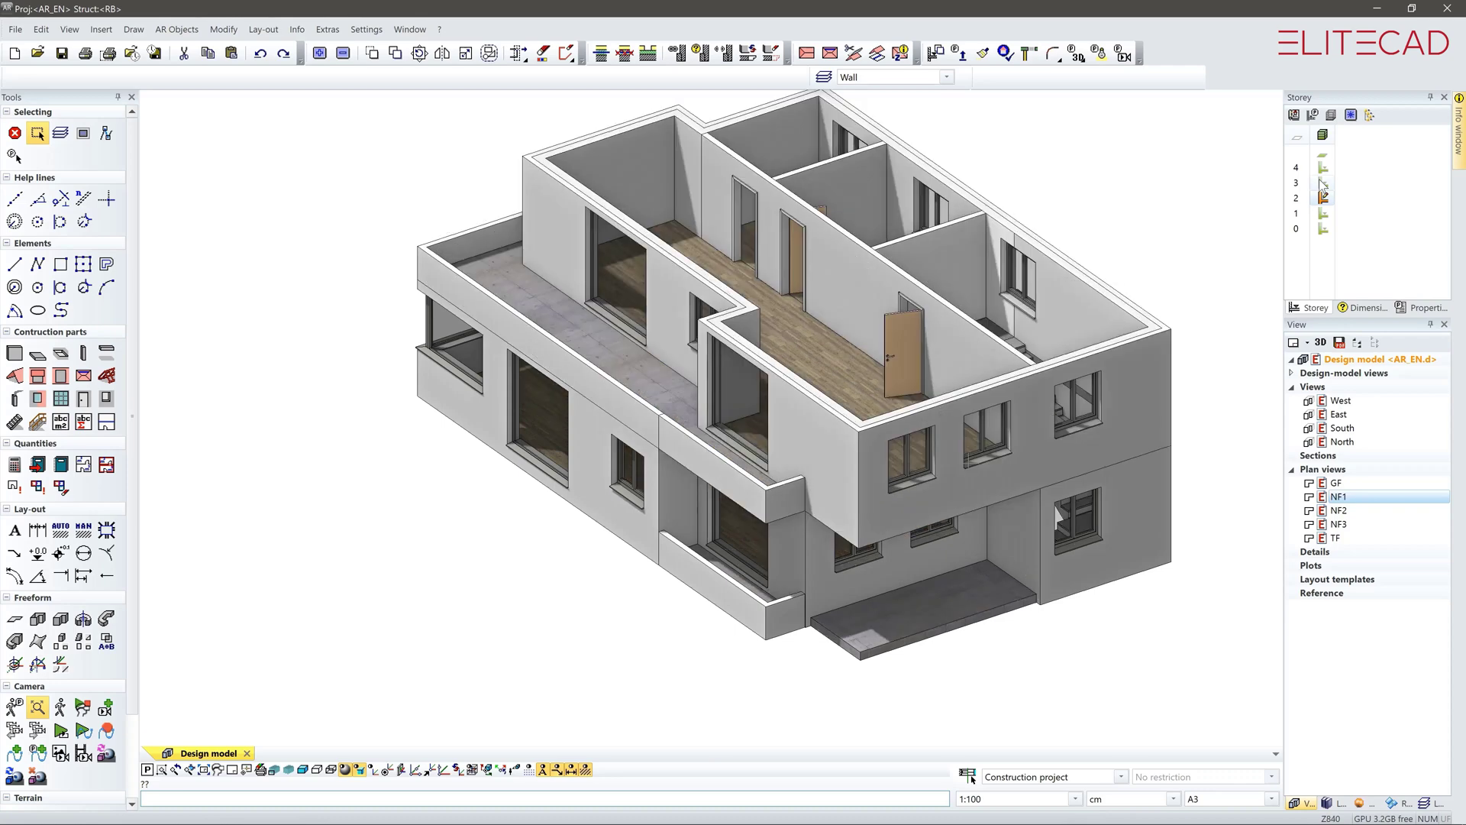
left_click(943, 519)
left_click(953, 508)
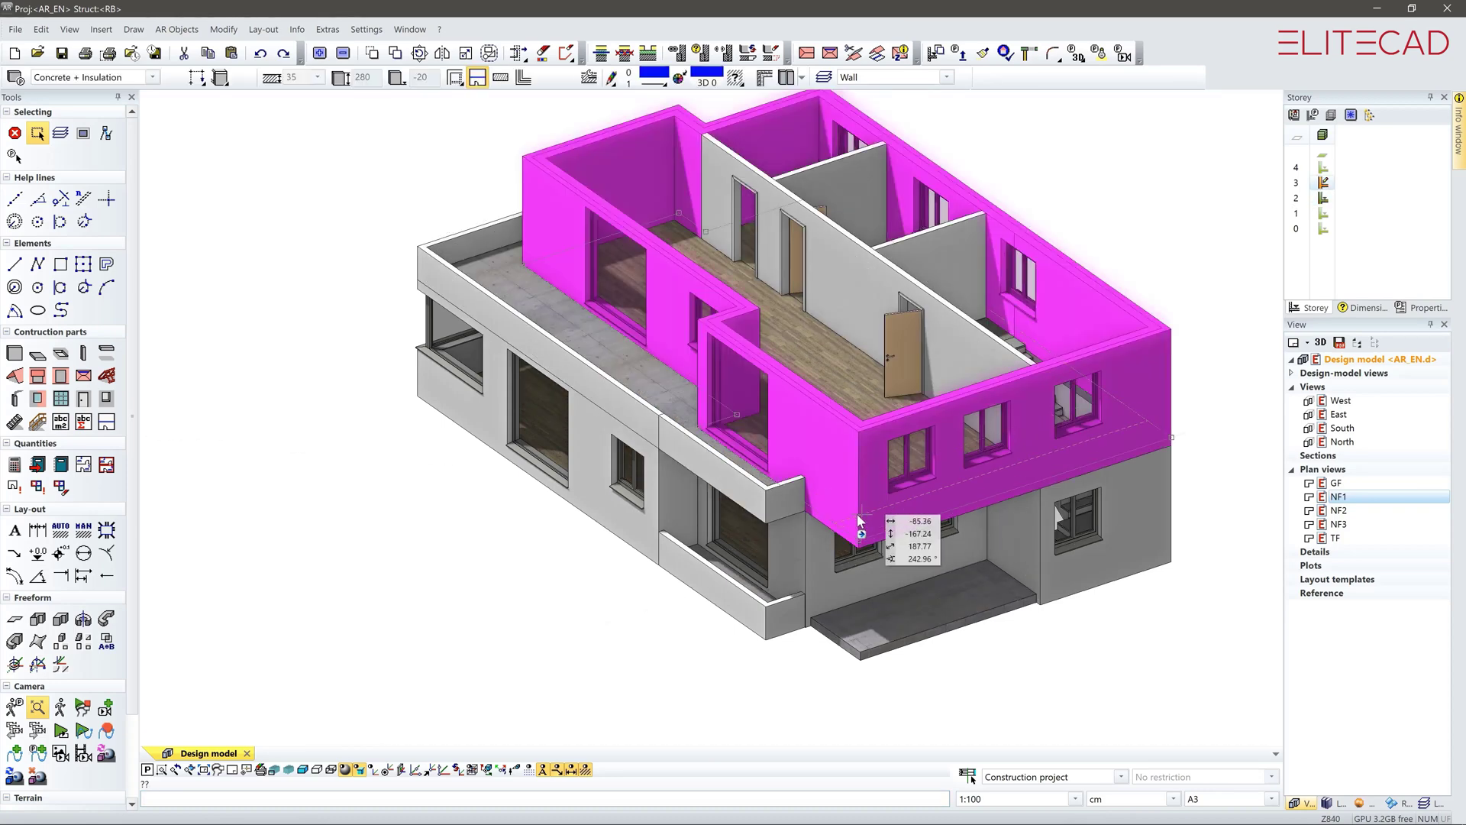
left_click(807, 504)
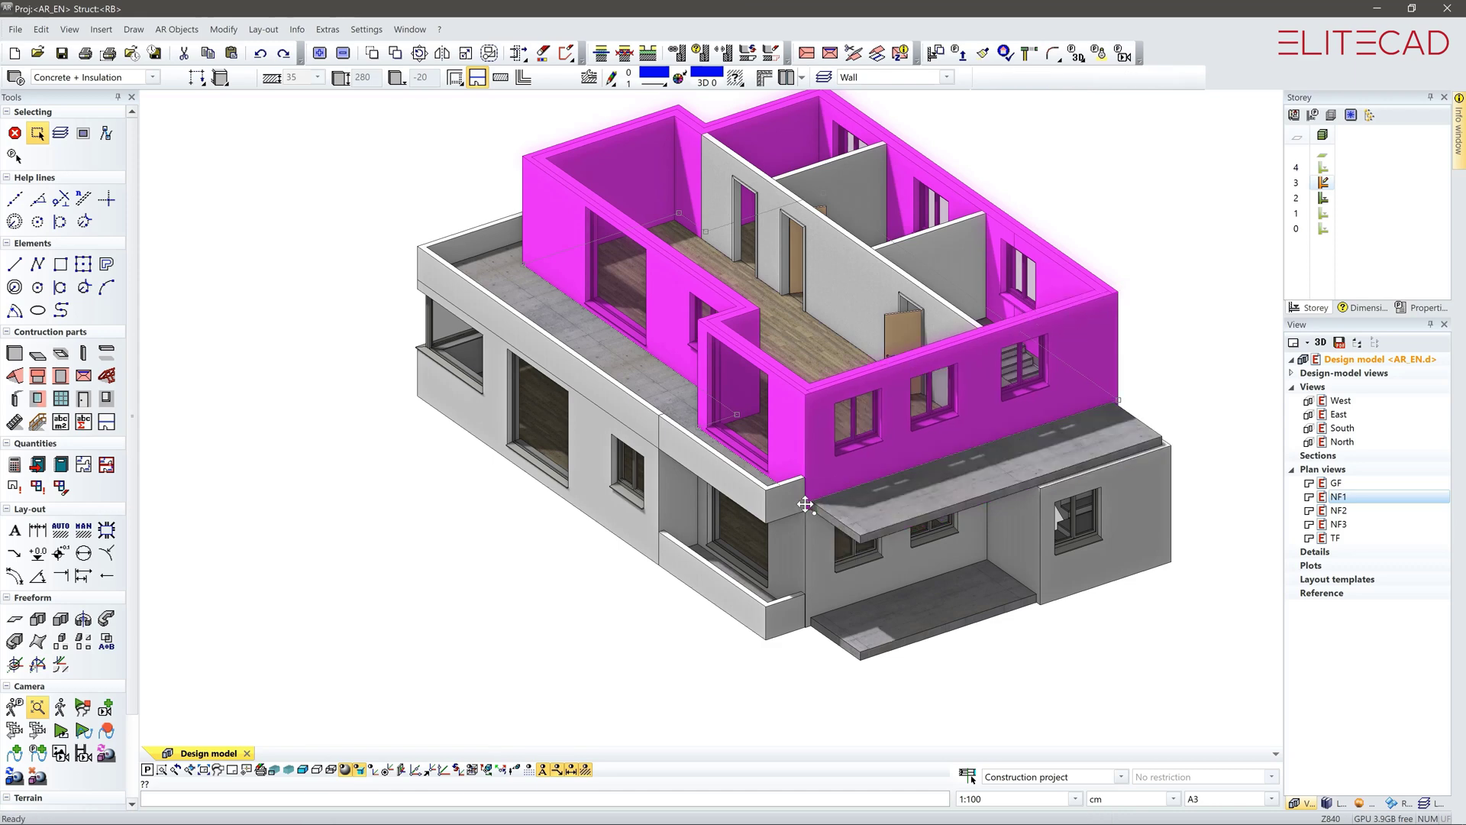
key("Escape")
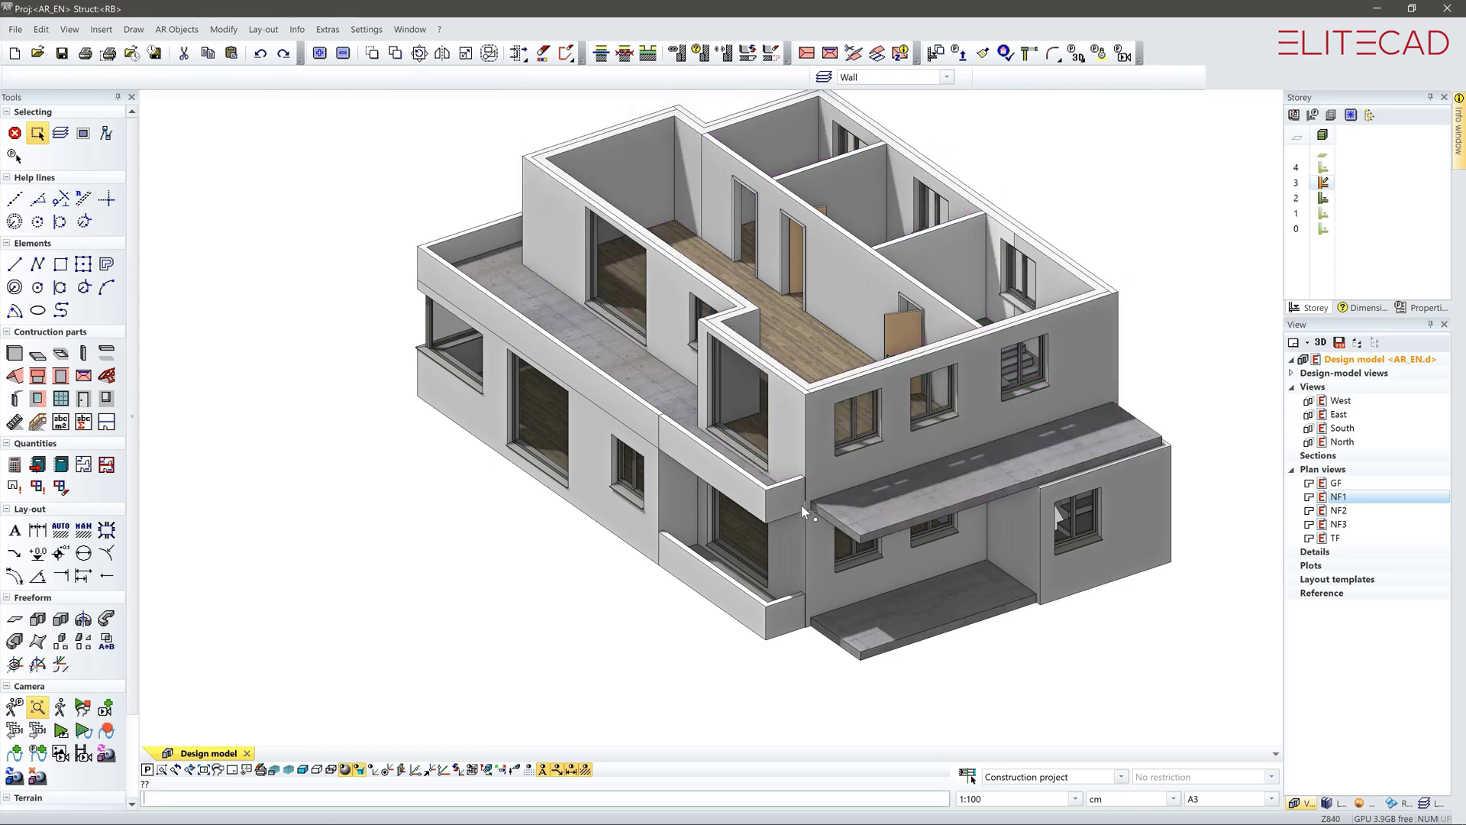
Step: On storey 2, transfer the Standard door's parameters onto the upper-floor window
left_click(407, 776)
left_click(835, 529)
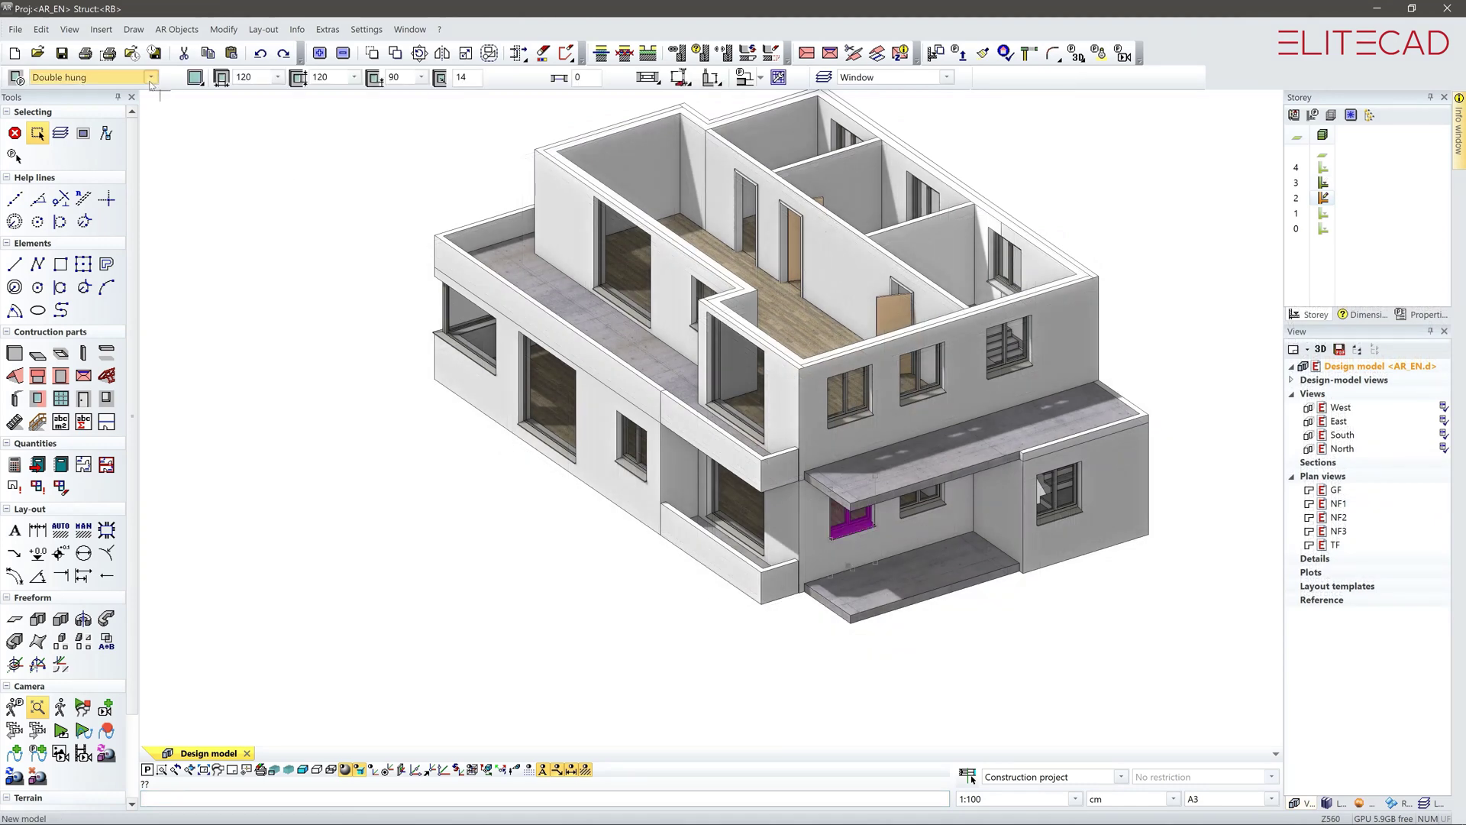
left_click(150, 77)
left_click(149, 160)
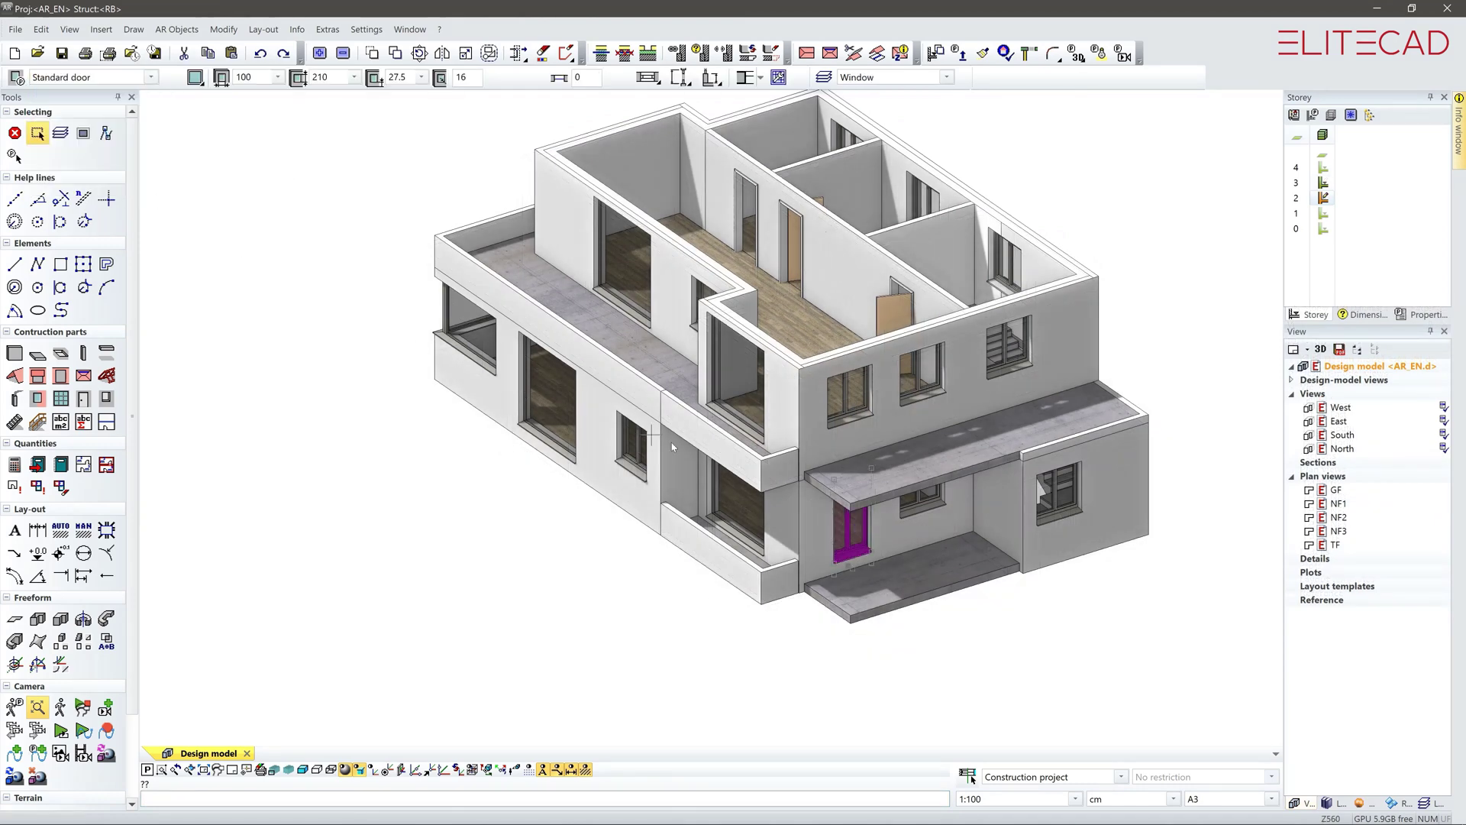
left_click(983, 53)
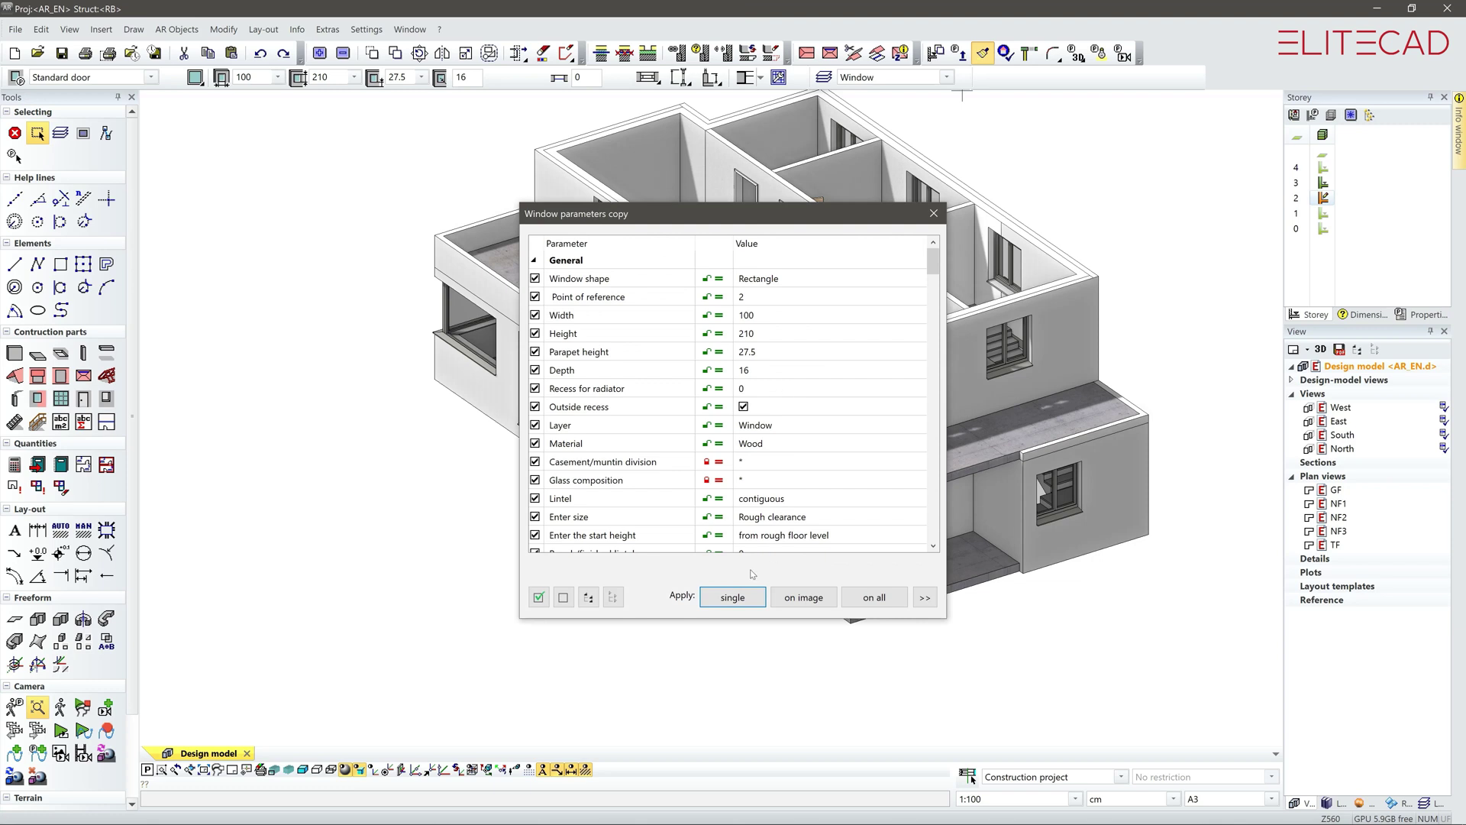
left_click(742, 605)
left_click(849, 396)
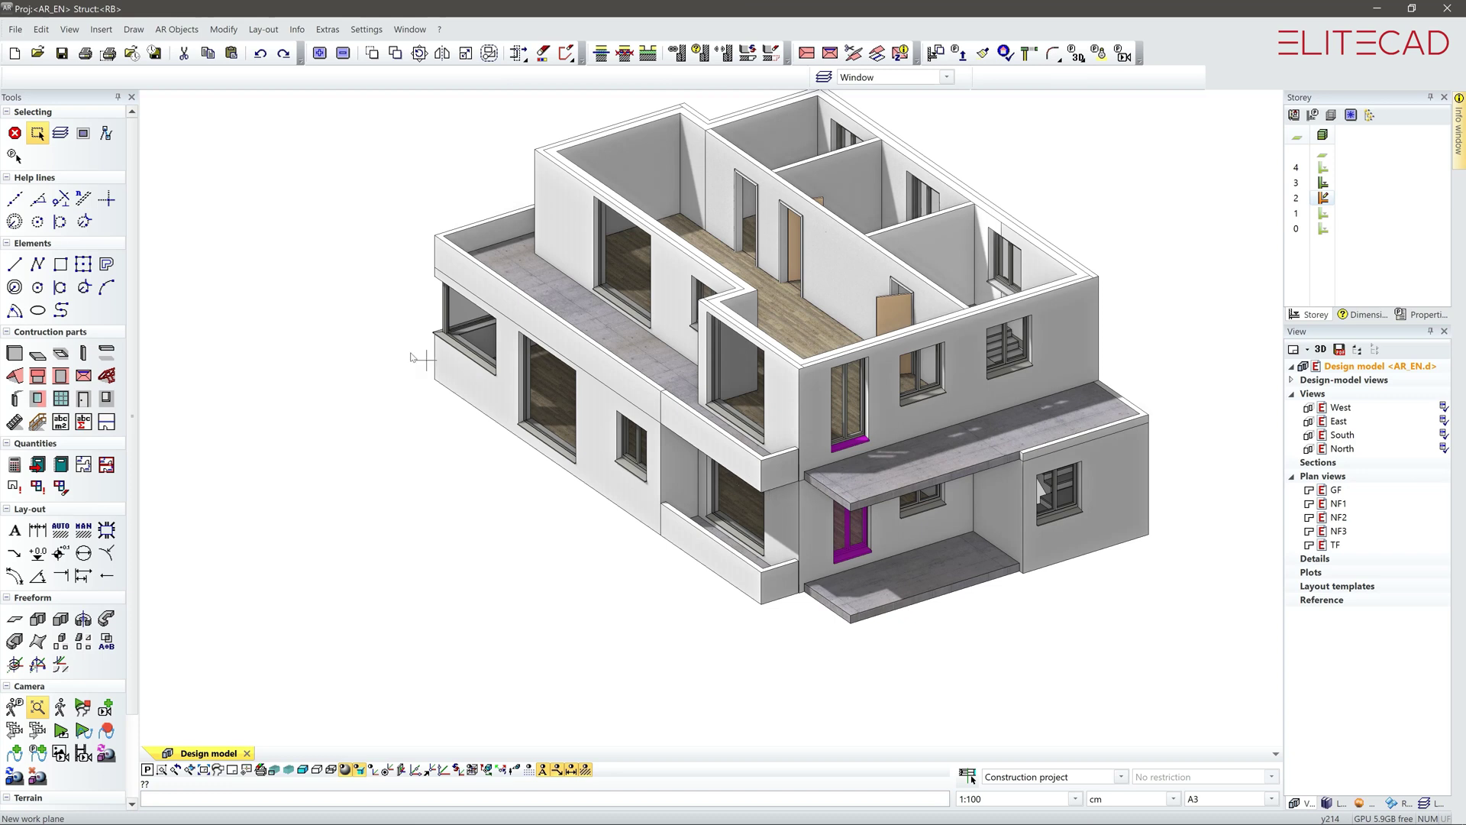
Step: Draw the rectangular glass contour at the lower terrace corner
left_click(814, 594)
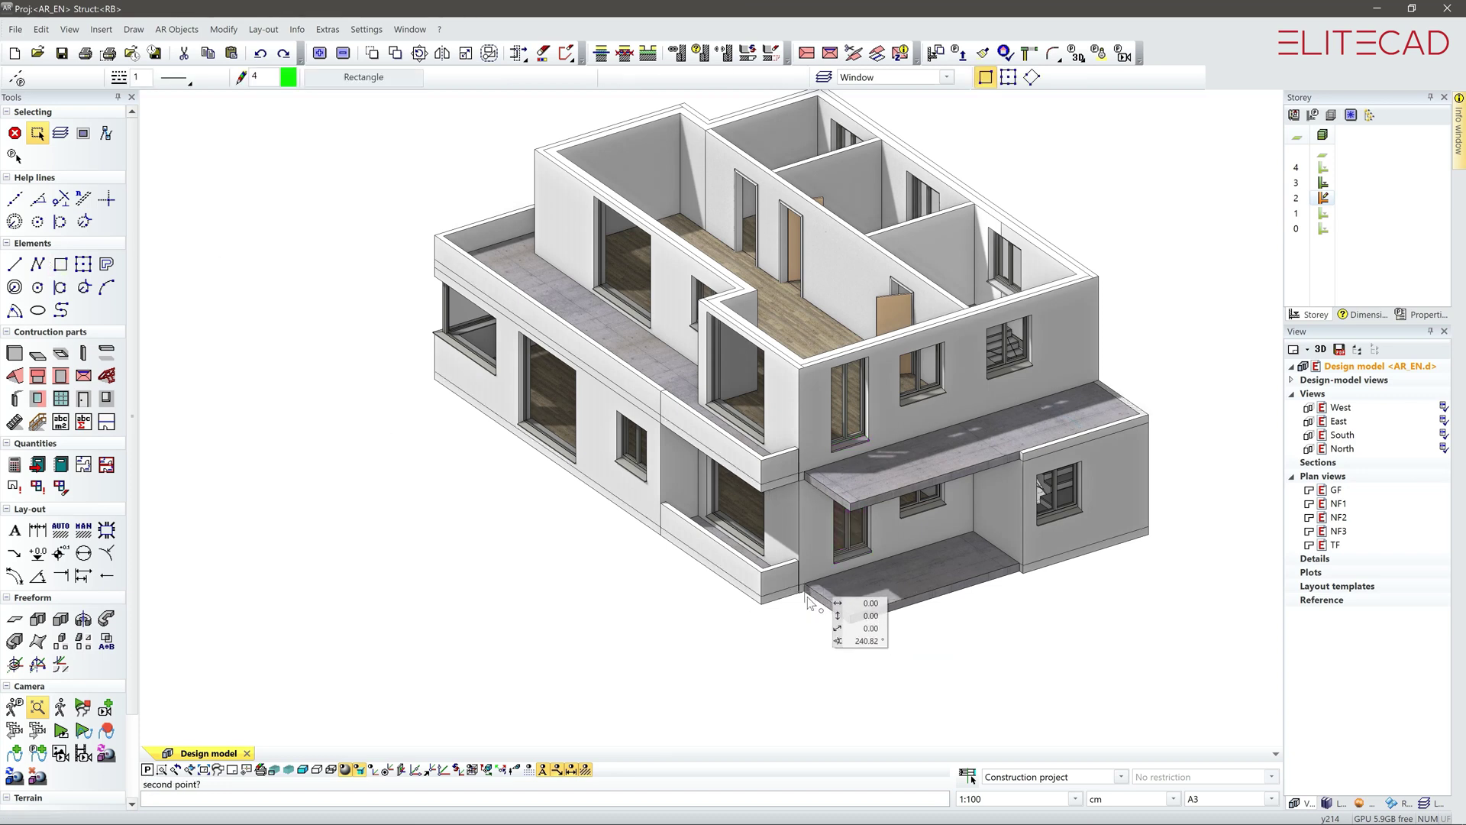
left_click(849, 503)
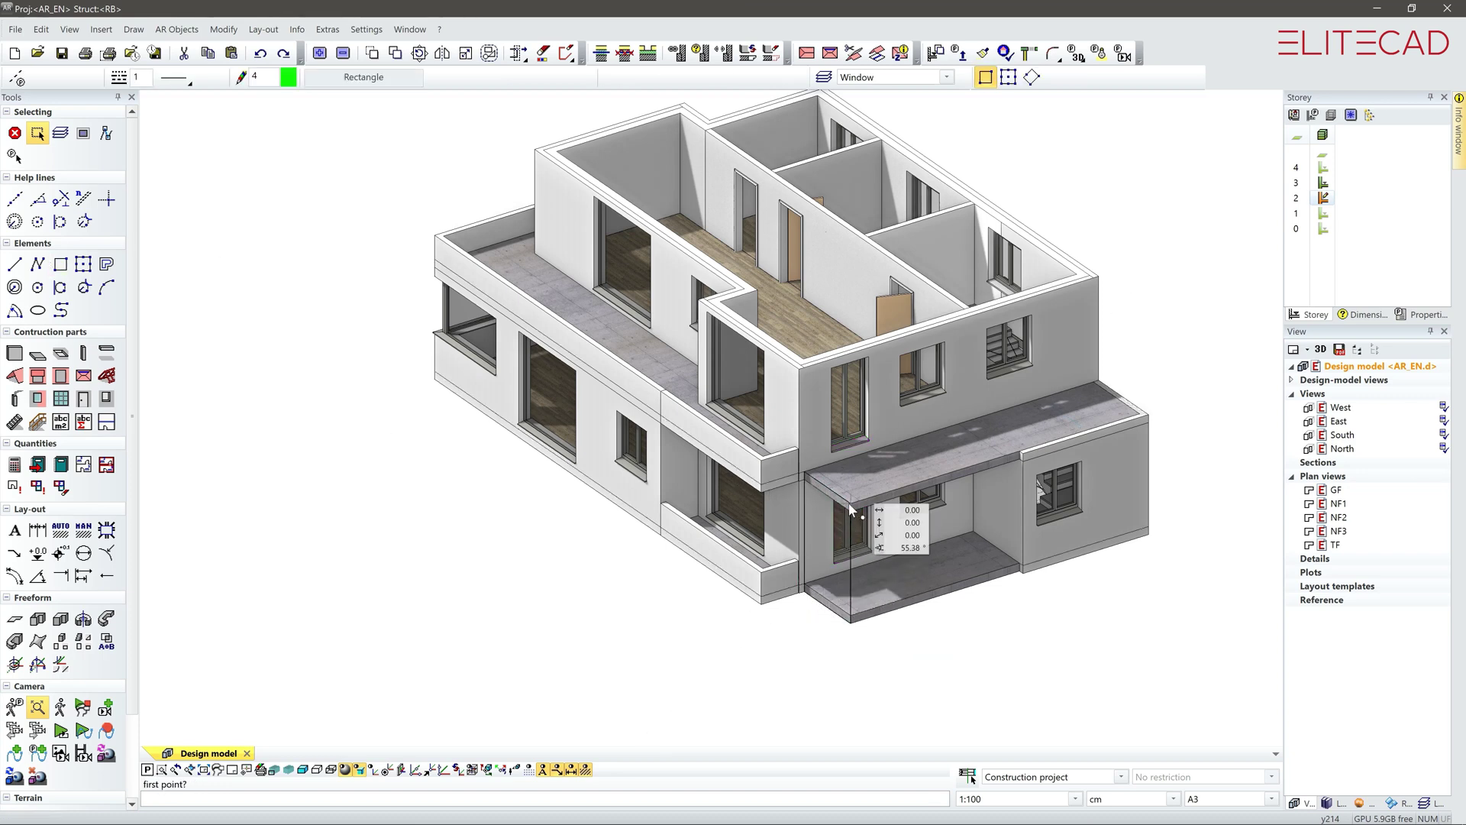
key("Escape")
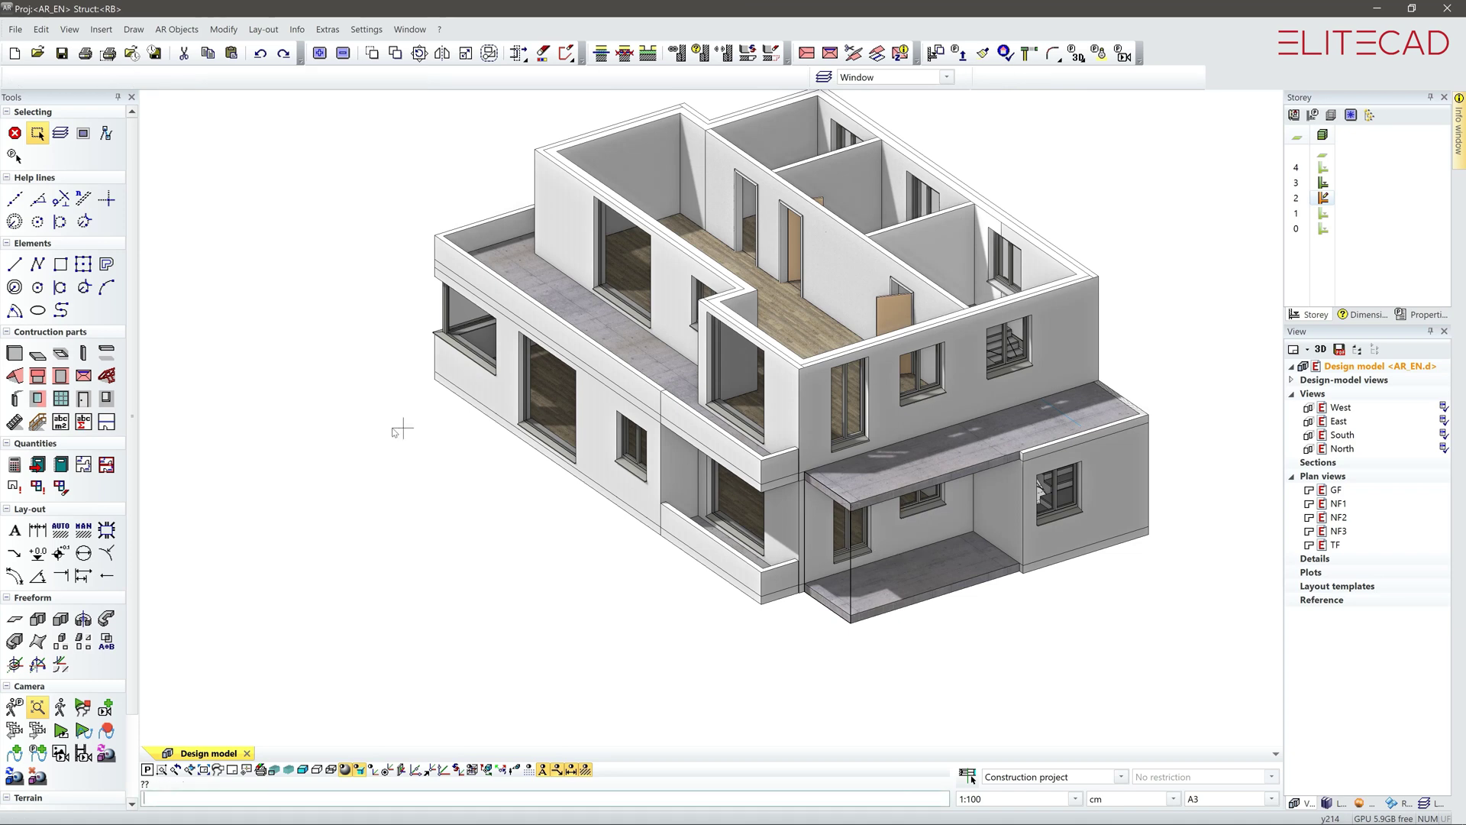
Step: Divide the narrow corner glass panel using separate frame offsets and symmetric muntins X 2, Y 2
left_click(61, 398)
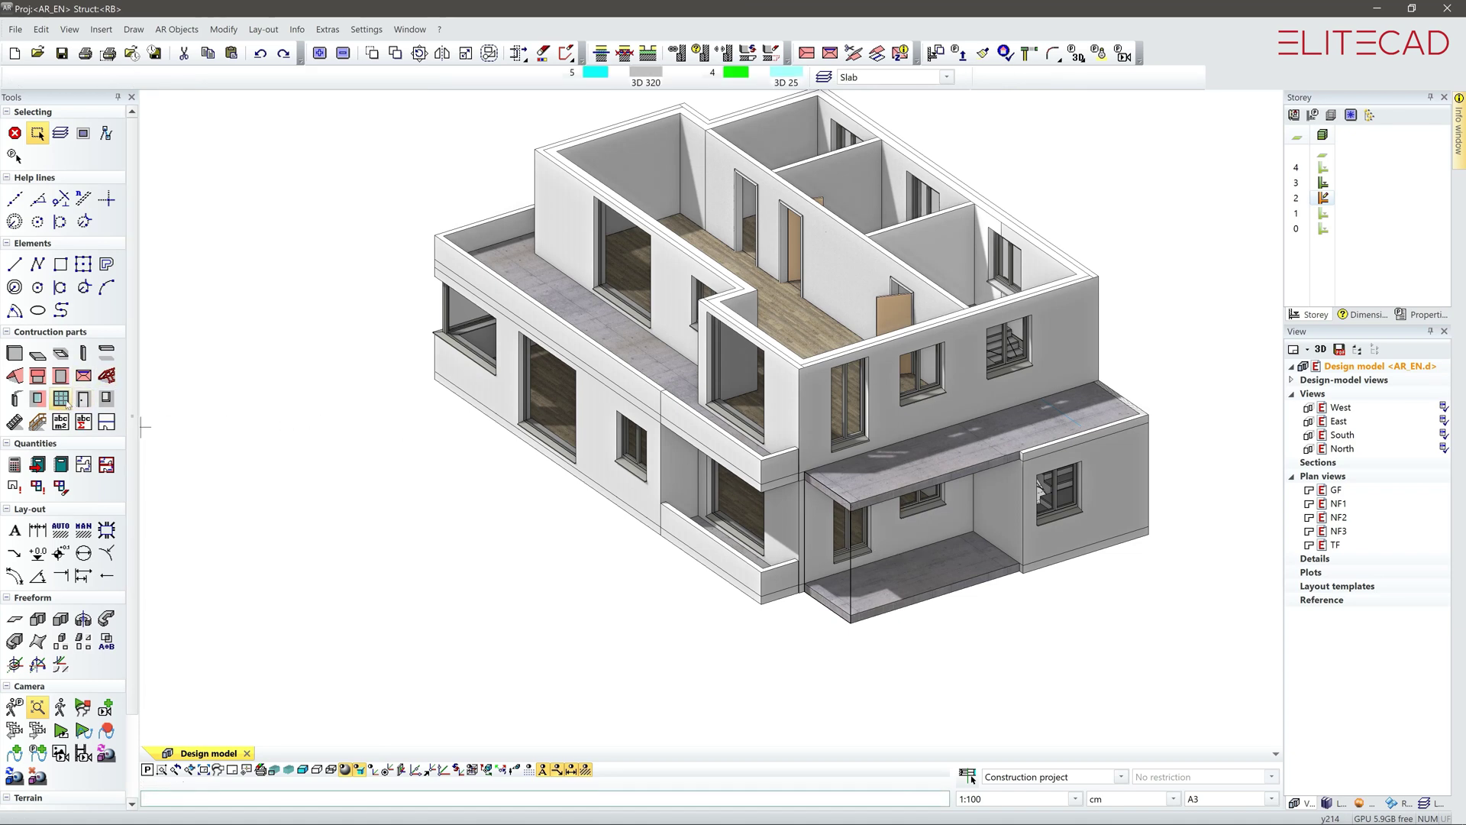
left_click(852, 570)
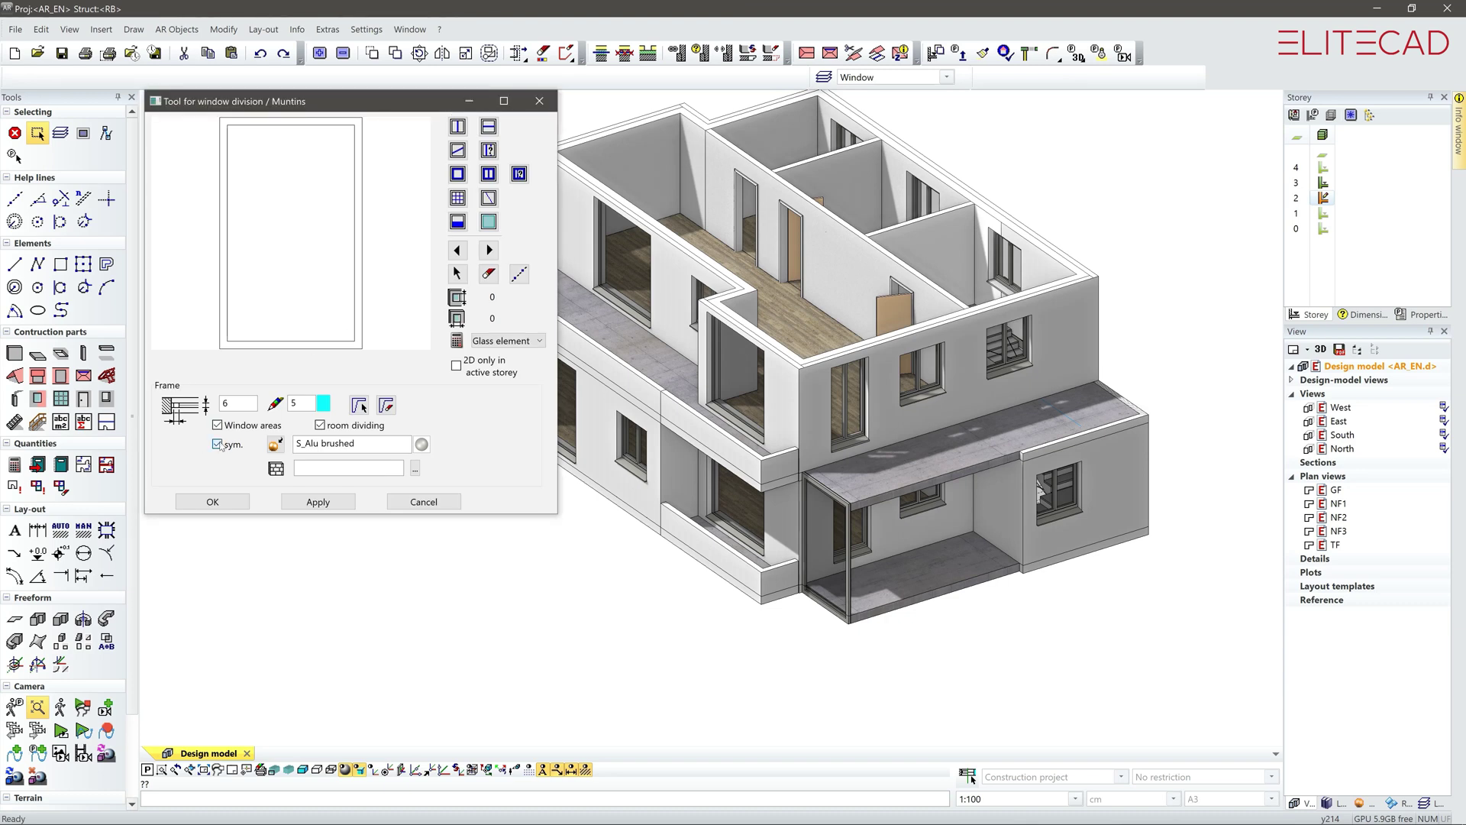
left_click(217, 444)
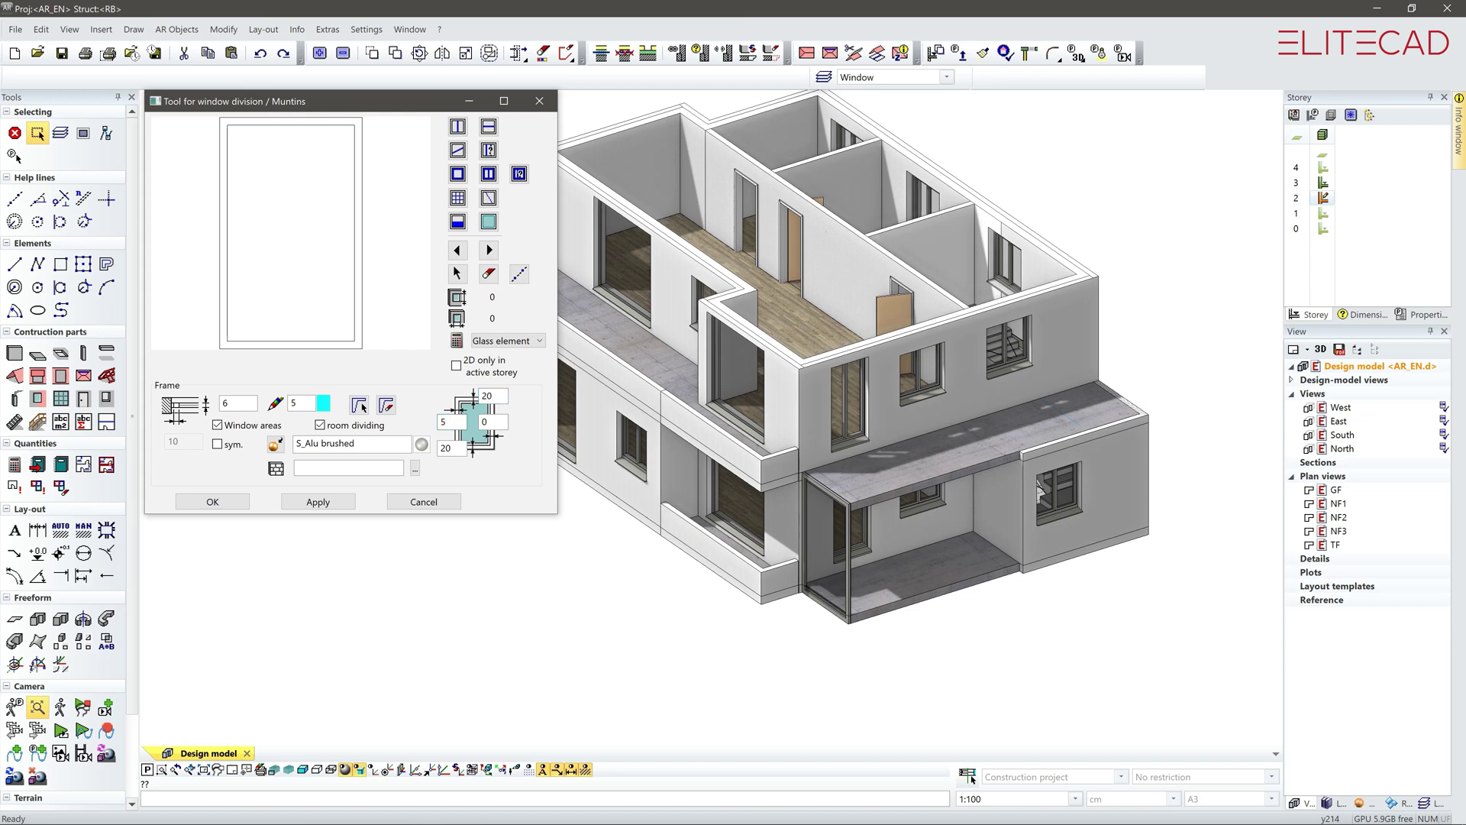
left_click(457, 197)
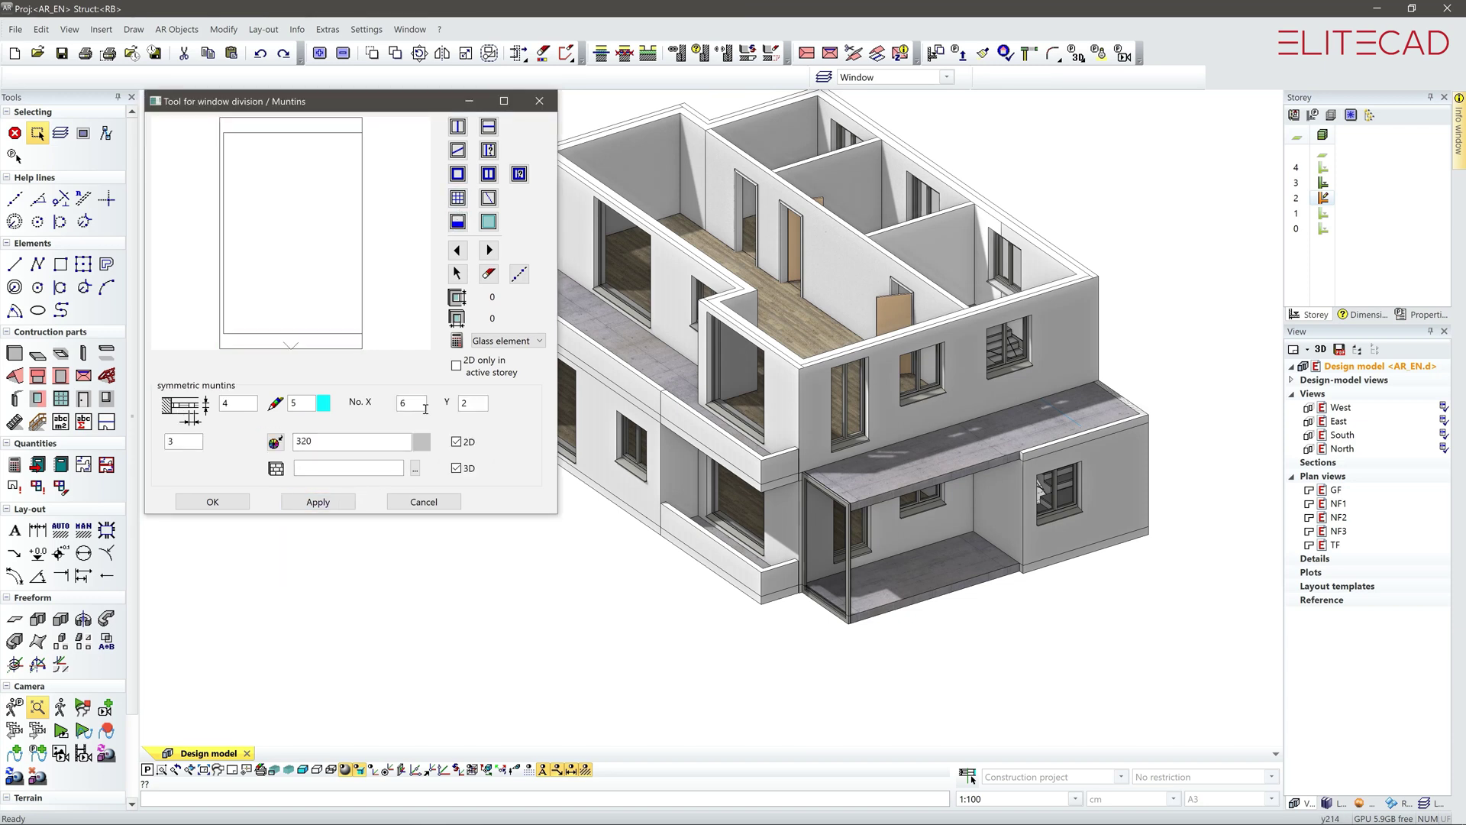
type("2")
left_click(318, 502)
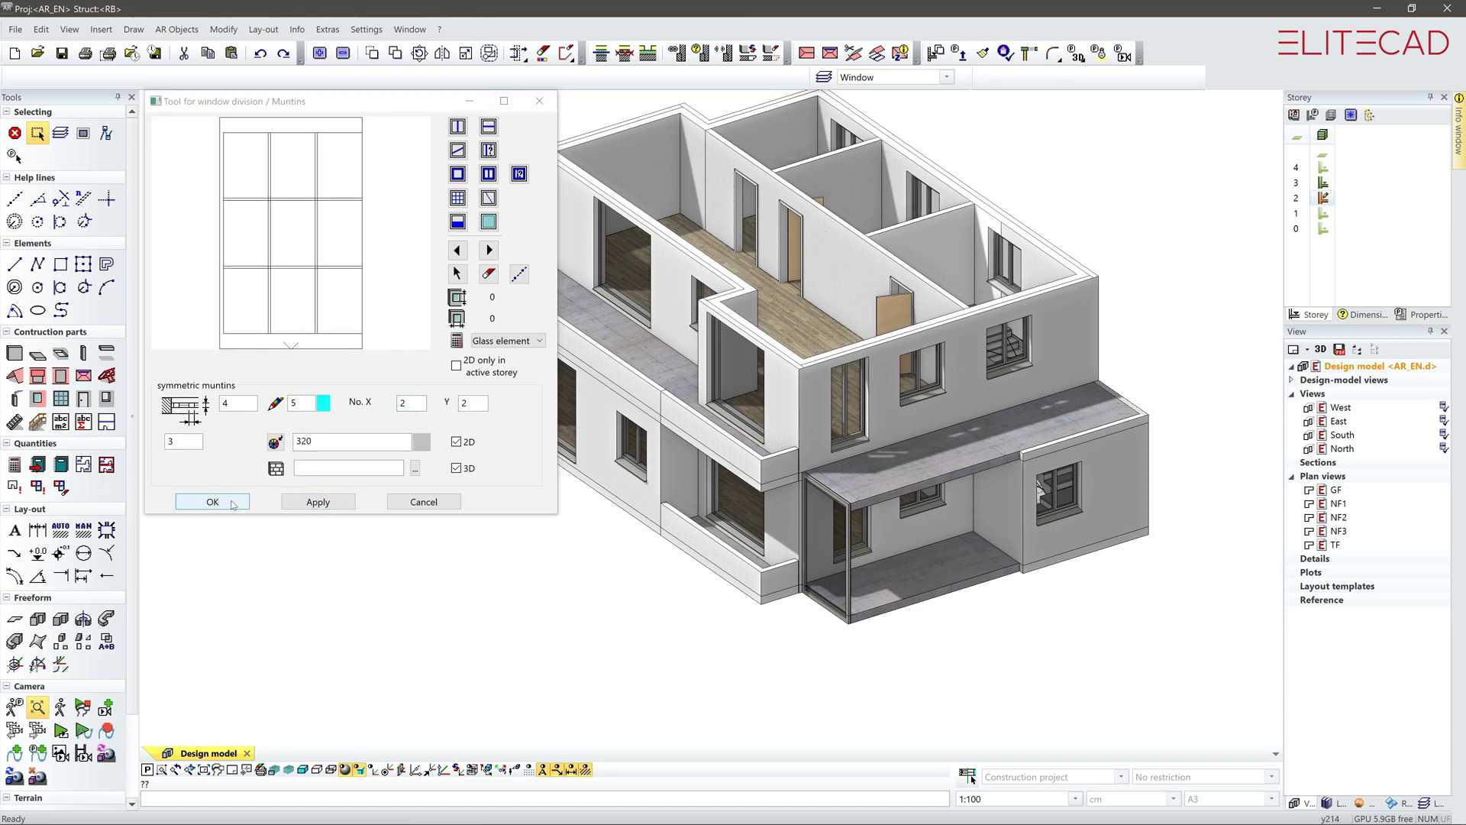
left_click(212, 503)
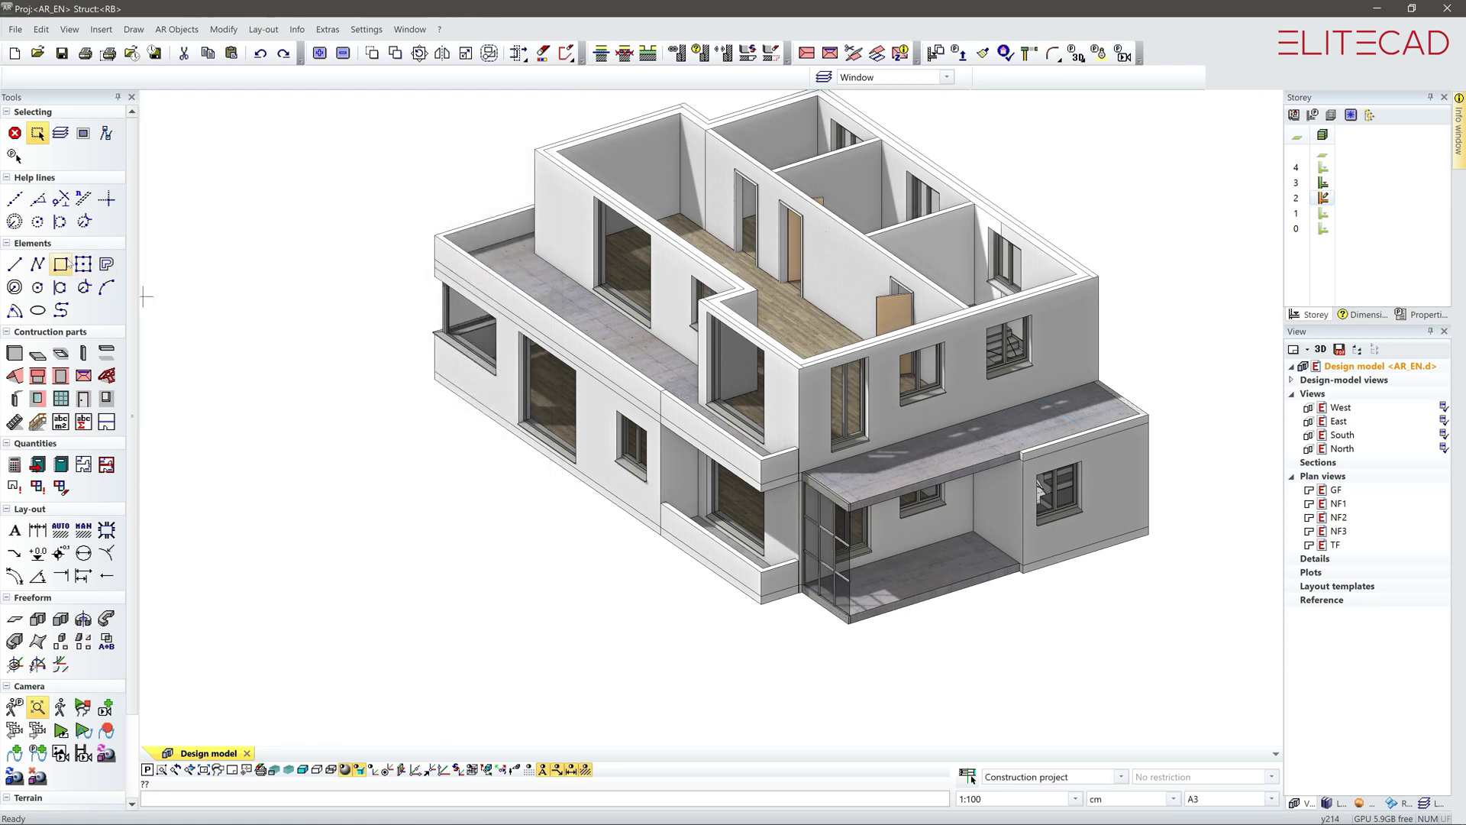
Step: Set a work plane on the facade and draw the wide glass front's rectangular contour
left_click(403, 768)
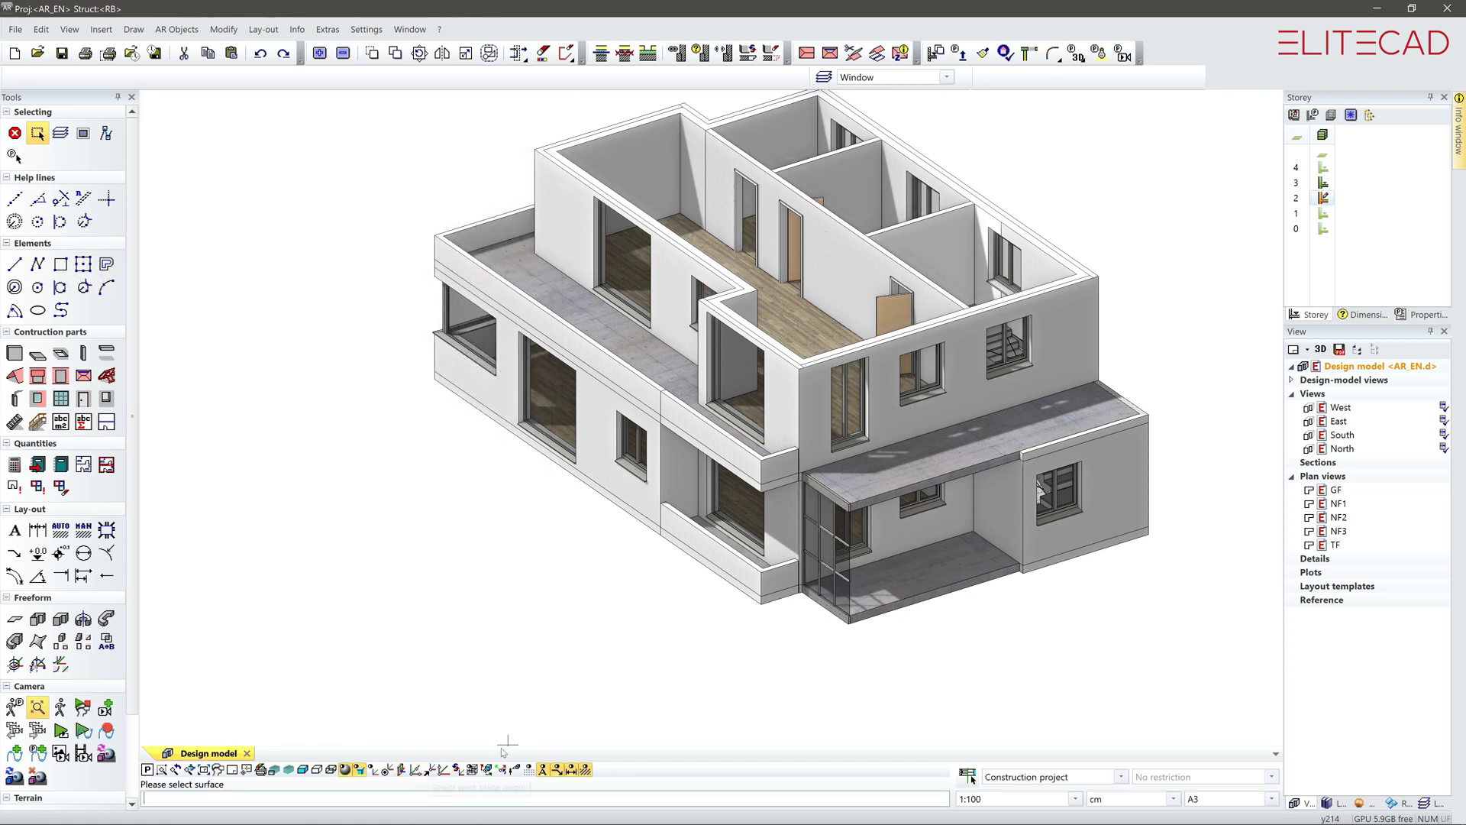
left_click(920, 604)
left_click(911, 562)
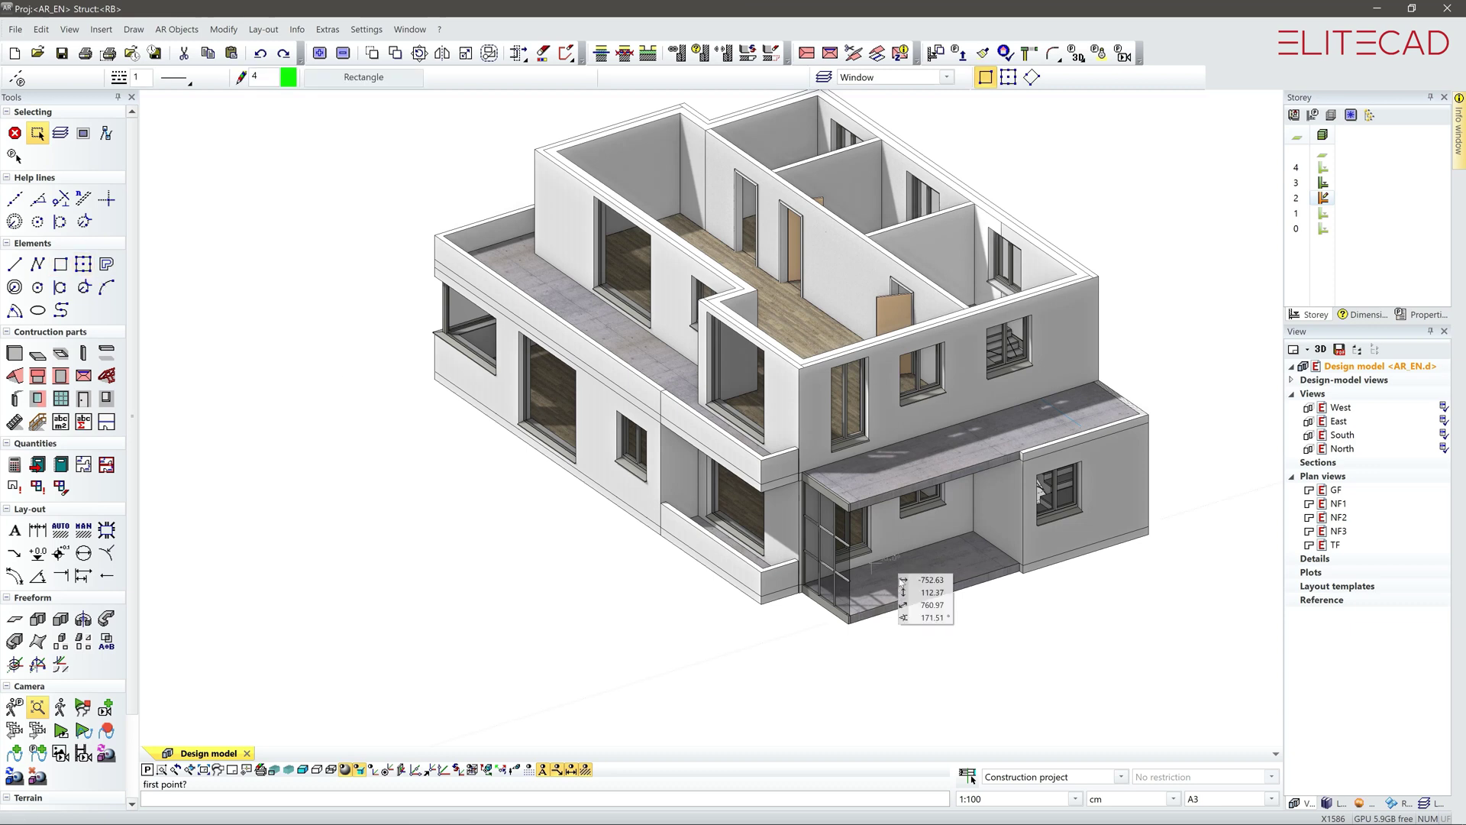
left_click(862, 510)
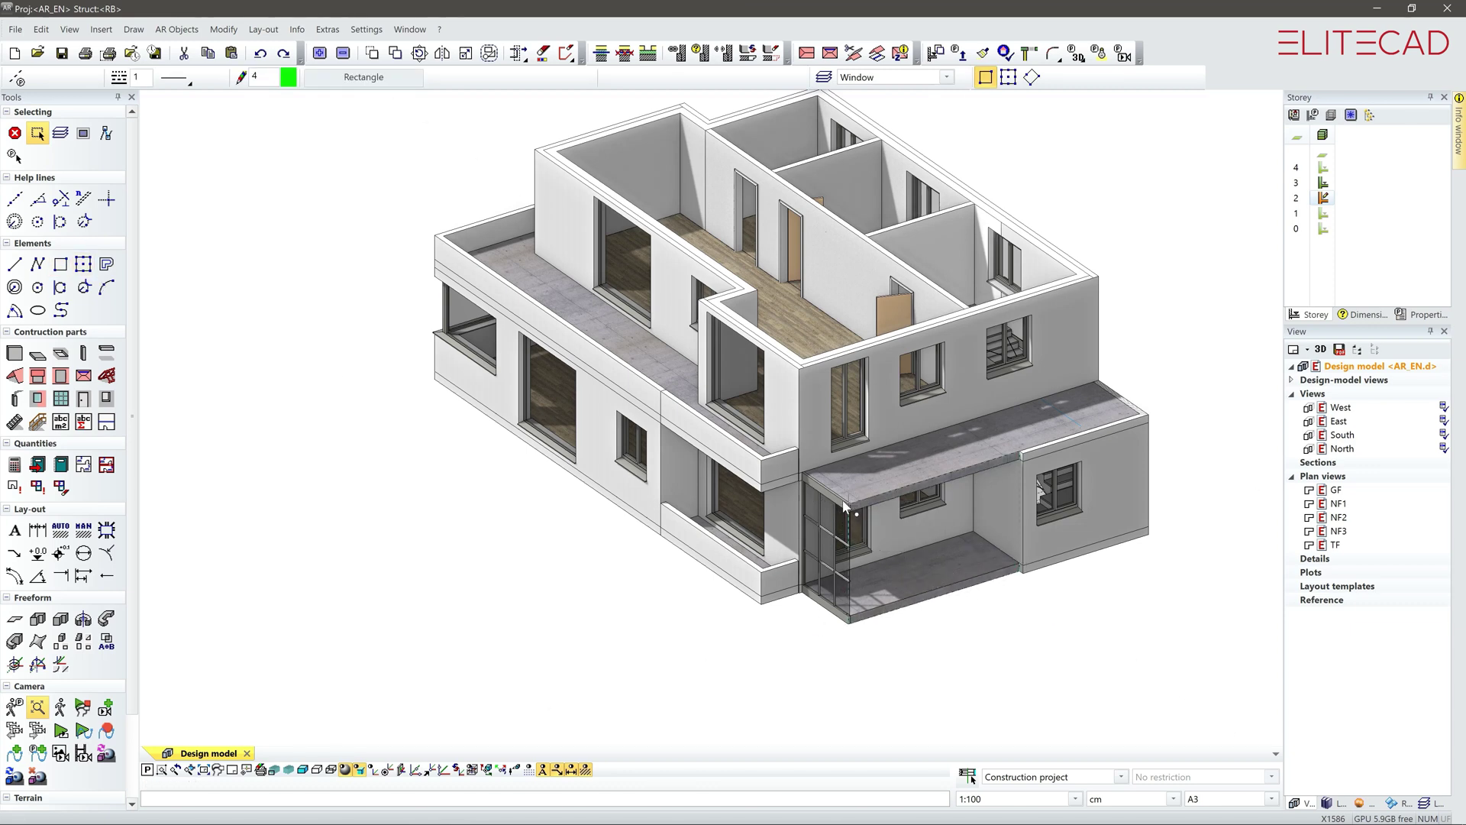
Step: Divide the wide glass front using separate frame offsets and symmetric muntins
left_click(60, 375)
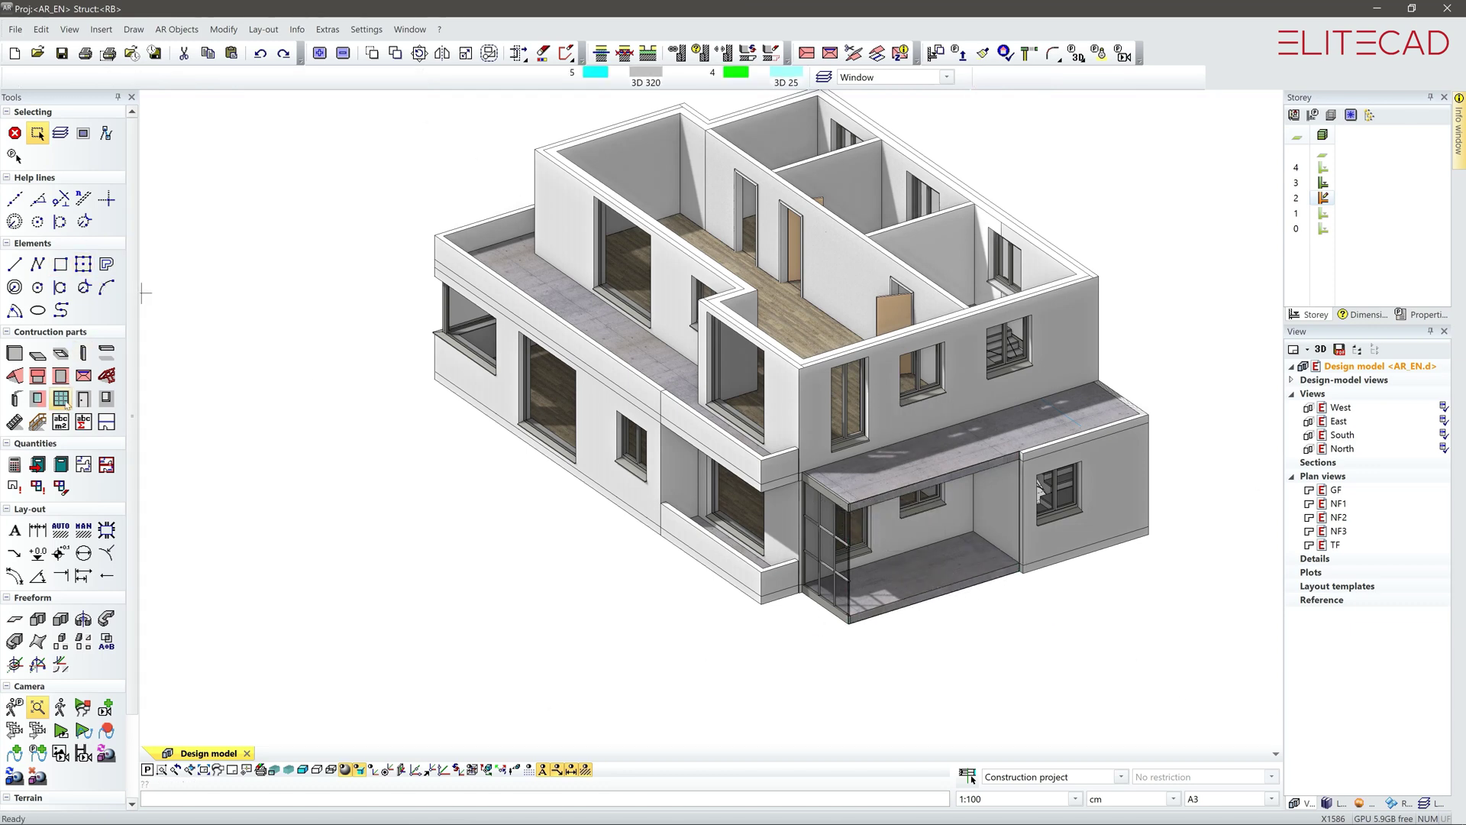
left_click(1018, 548)
left_click(218, 444)
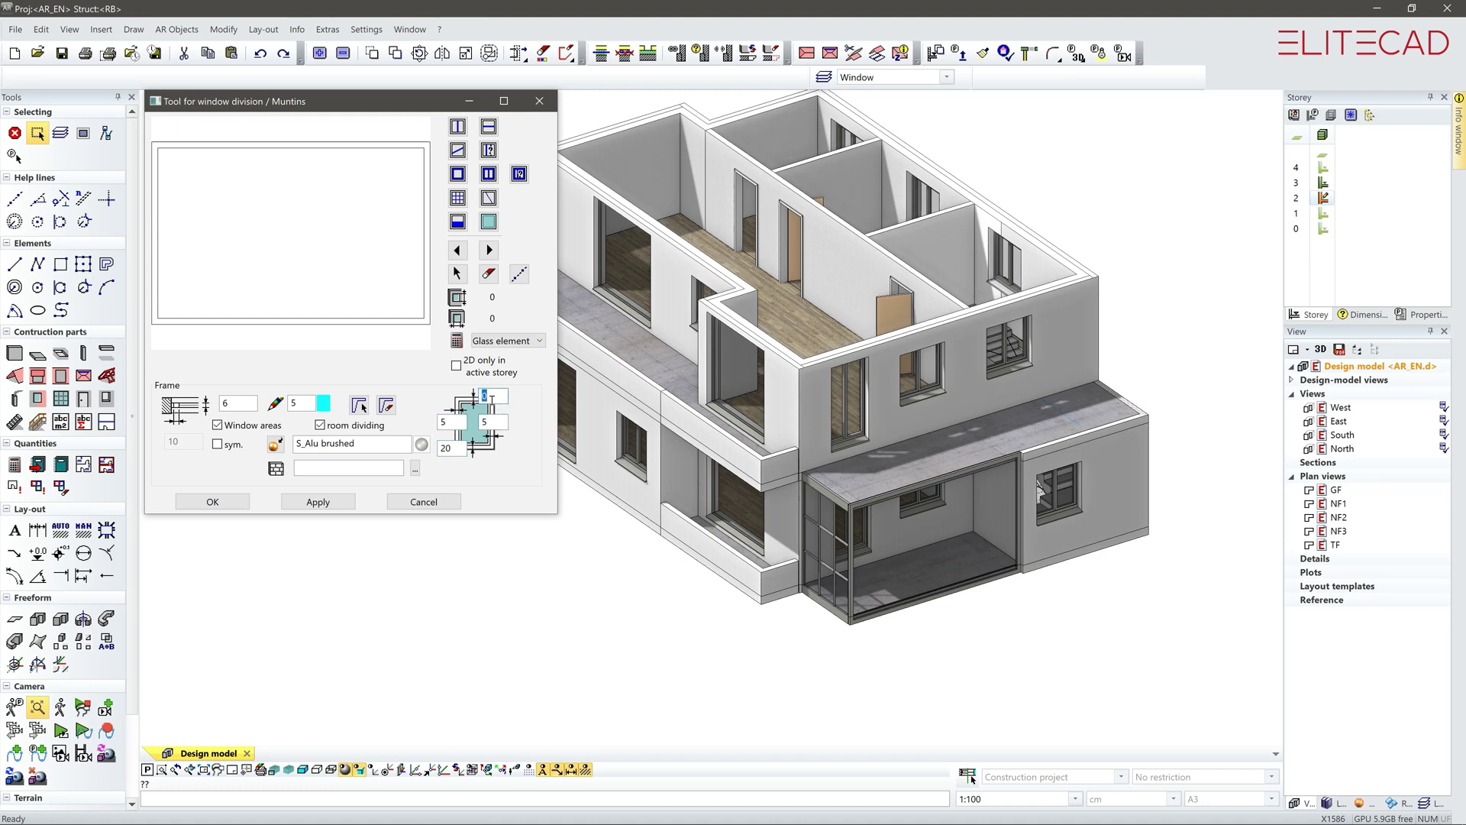
type("20")
left_click(457, 221)
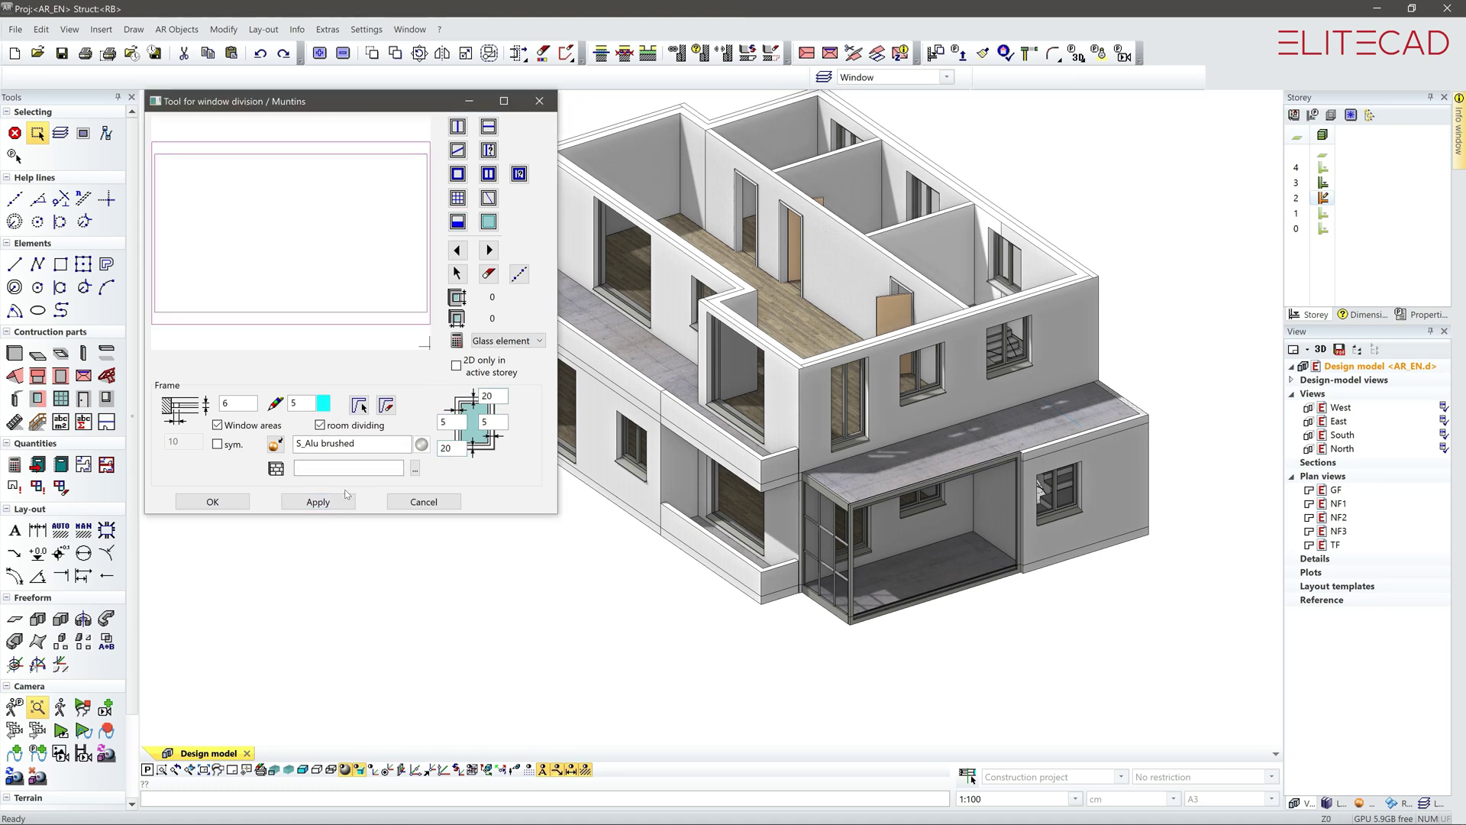
left_click(460, 249)
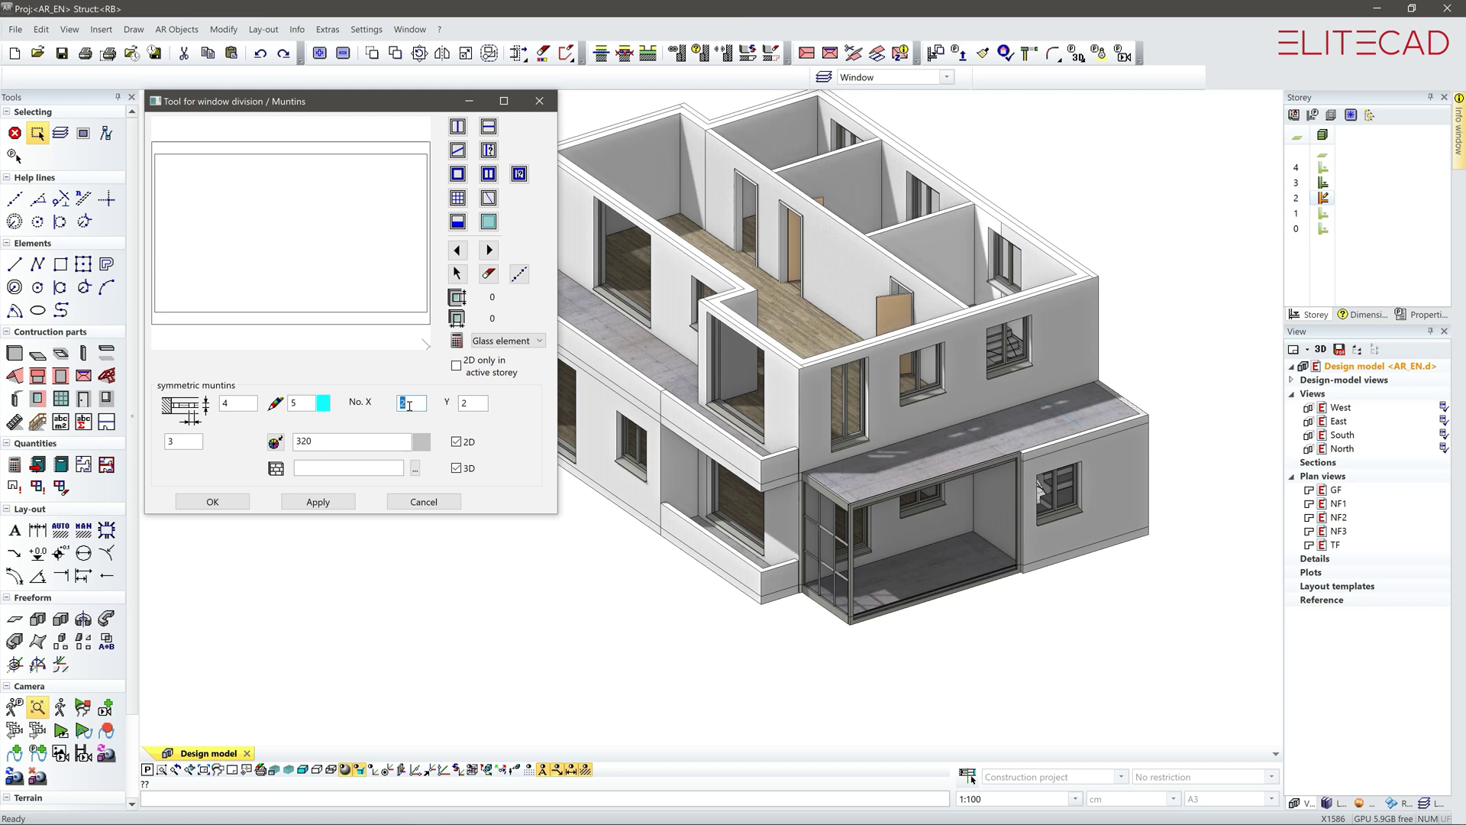
left_click(212, 502)
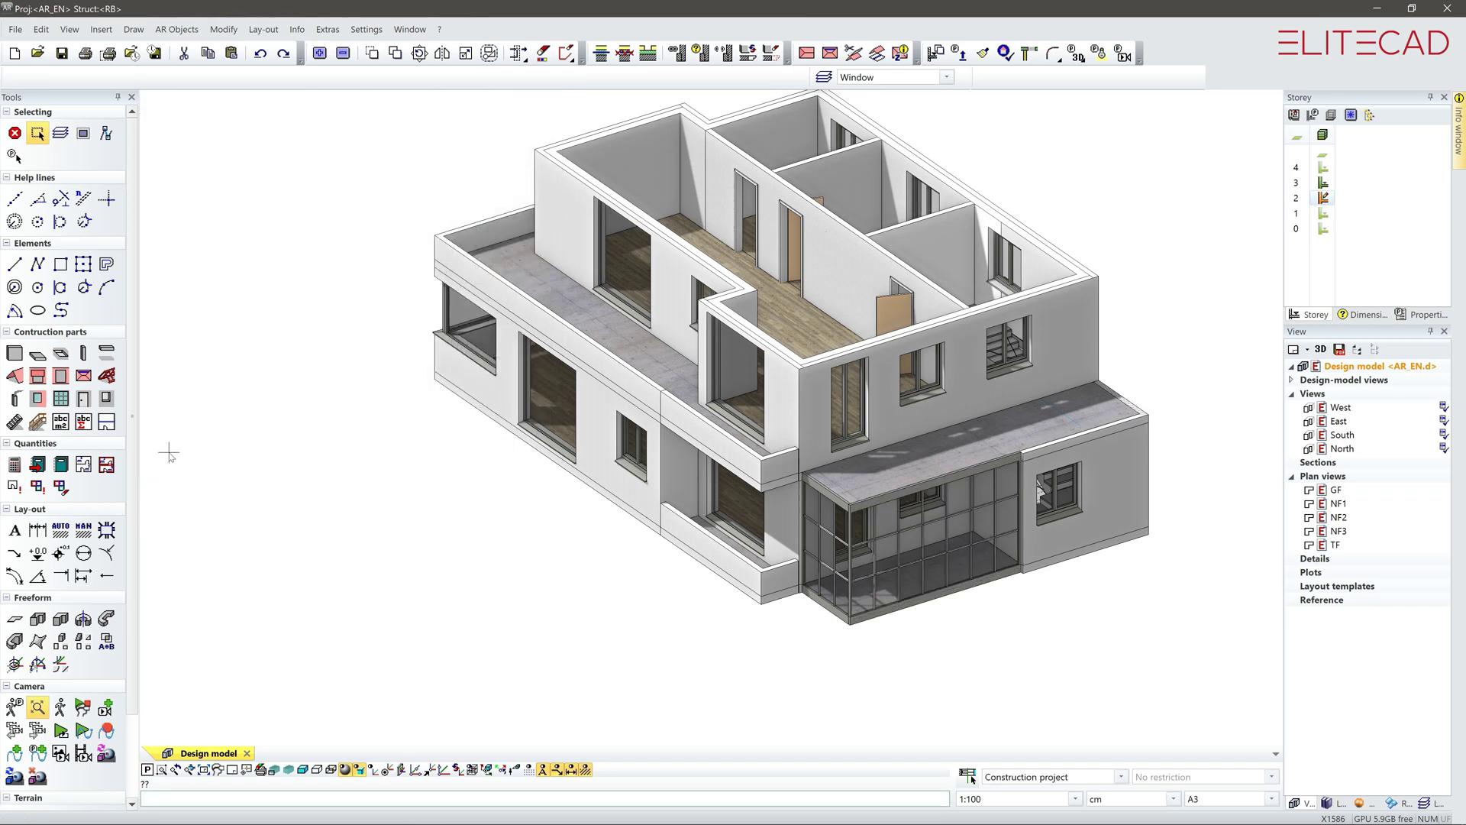
Step: On storey 3, run an all-glass railing from the balcony's front corner to its far corner
left_click(1323, 182)
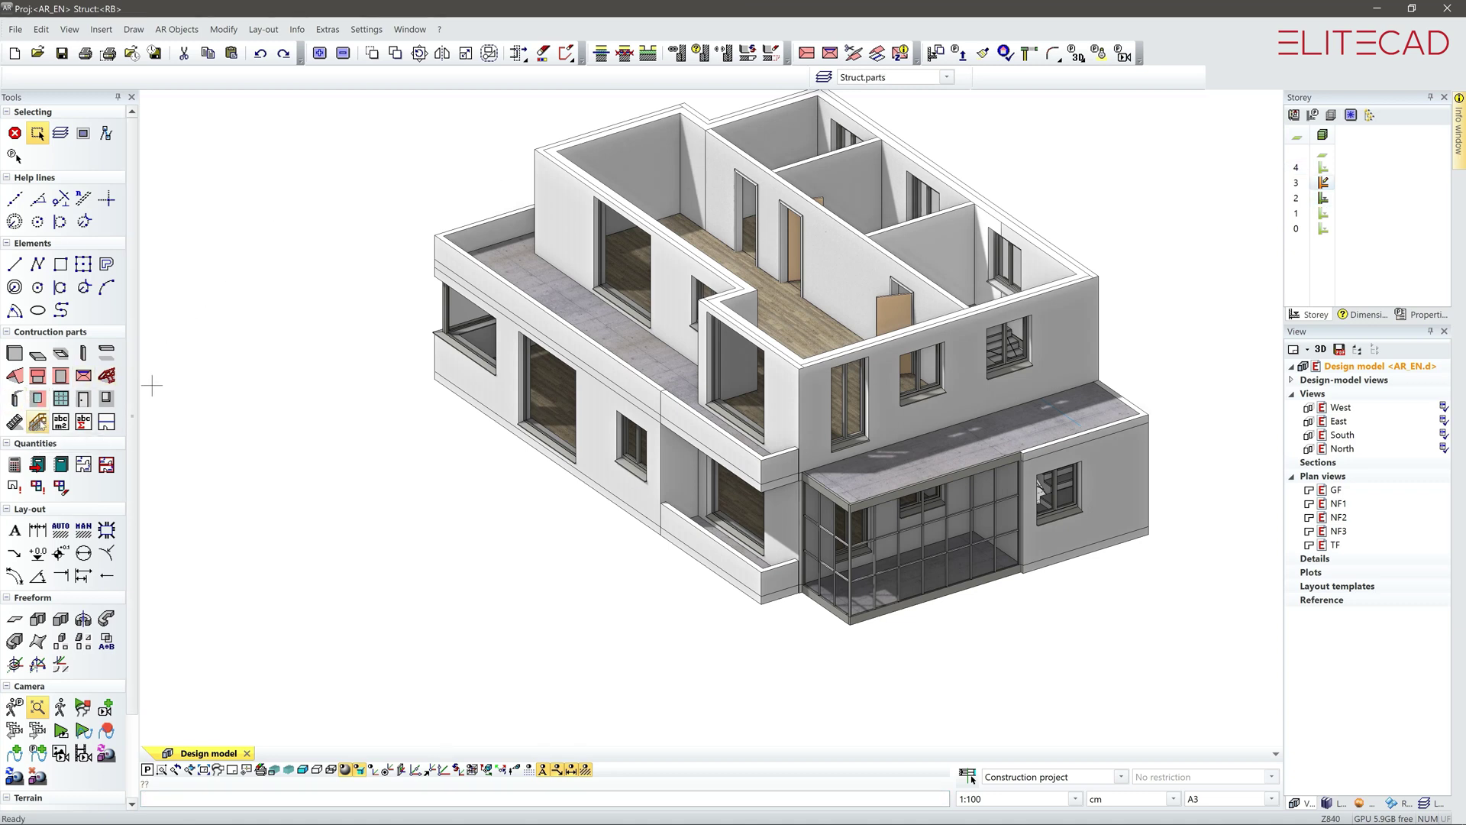
left_click(15, 399)
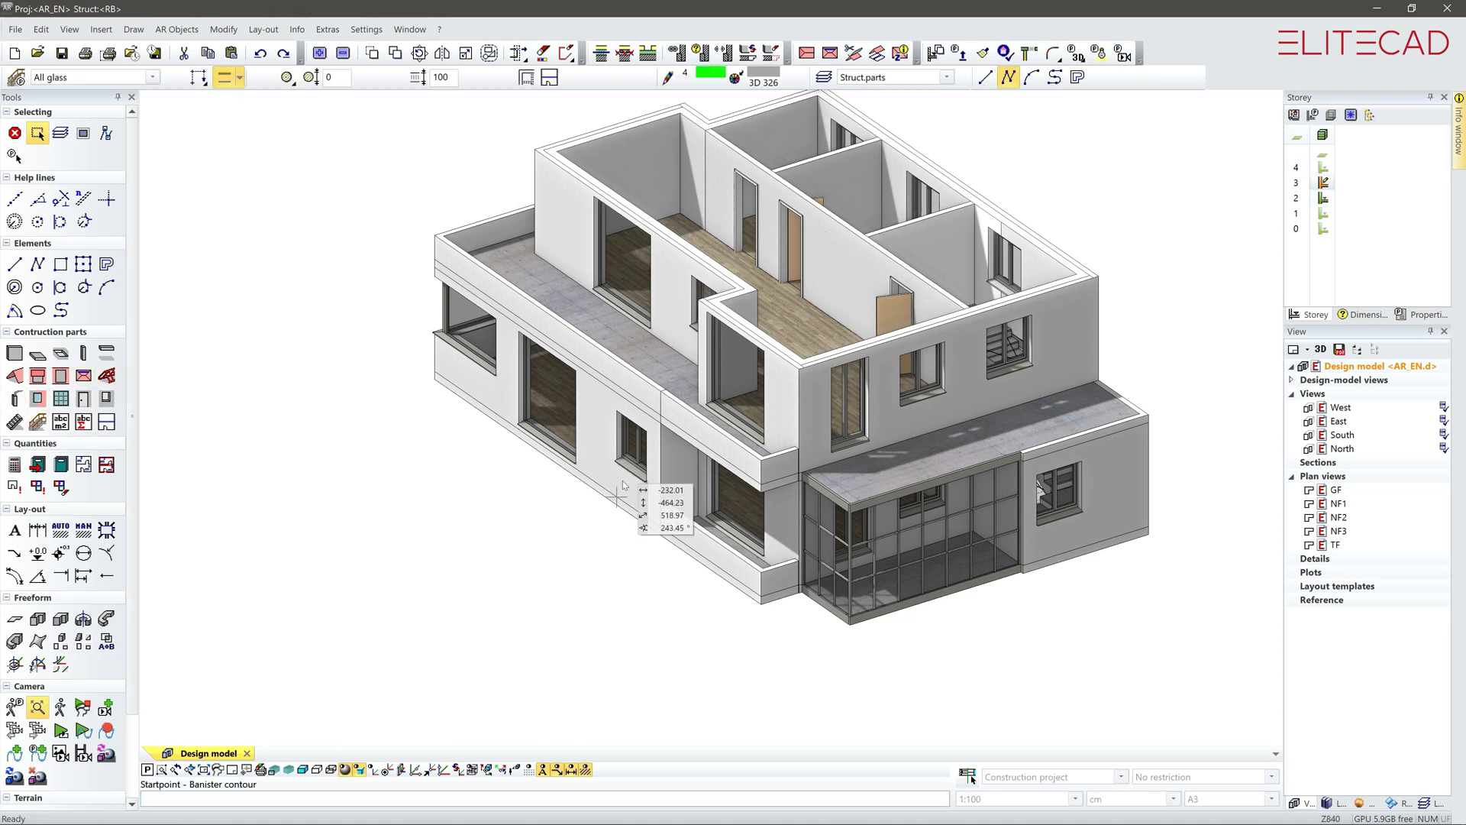
left_click(850, 502)
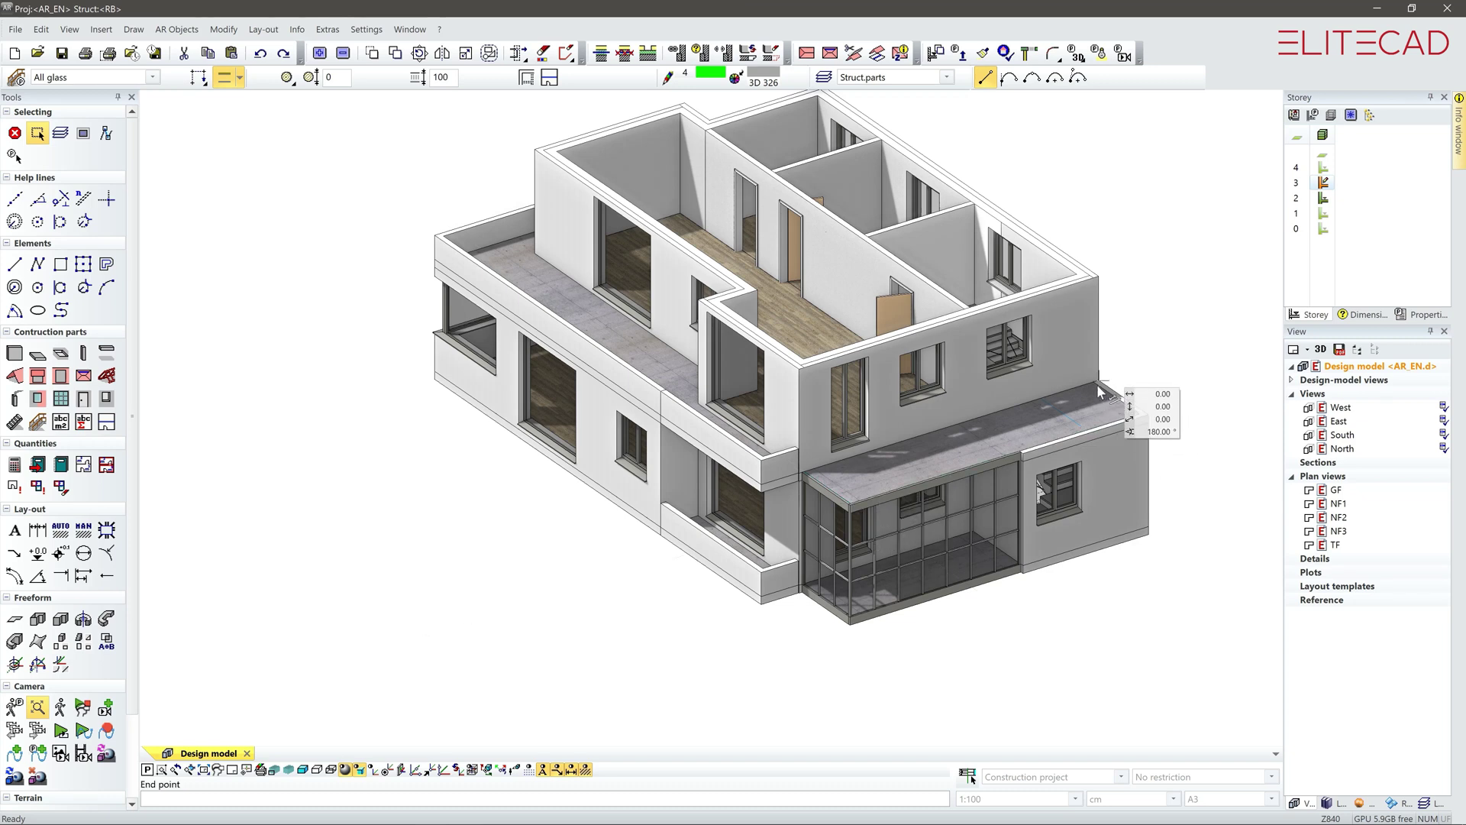
left_click(1123, 395)
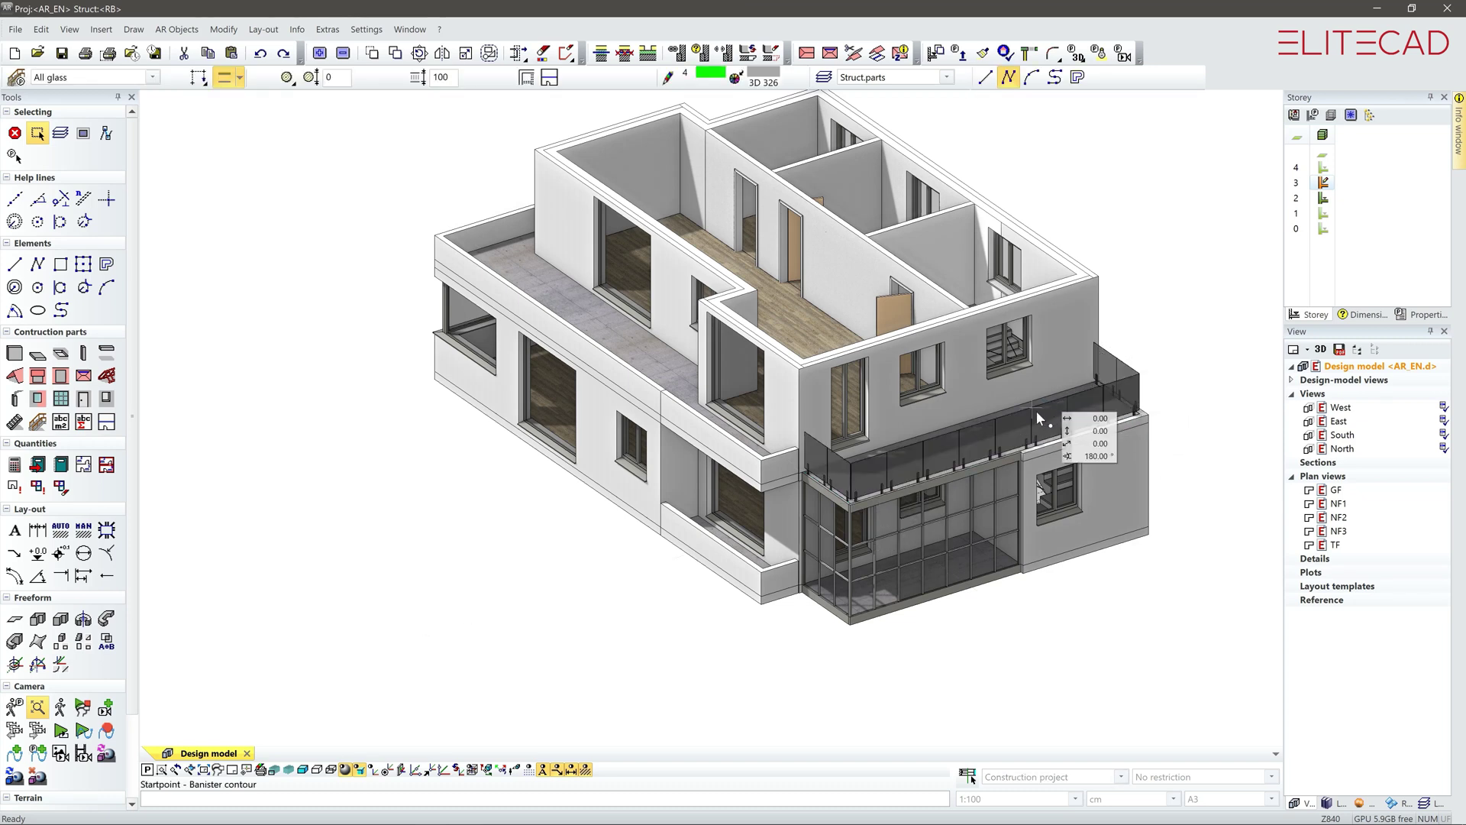
key("Escape")
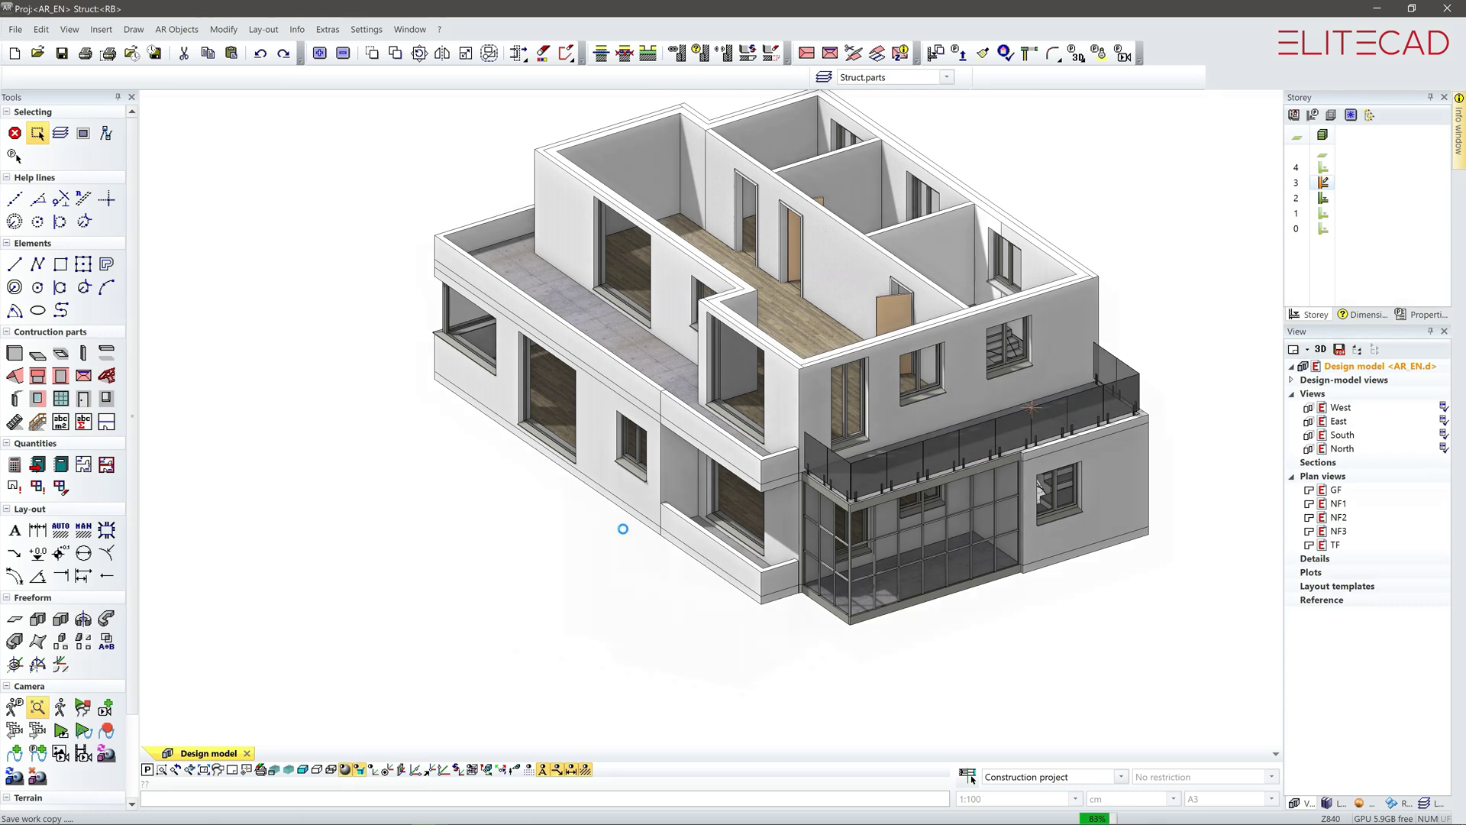
Step: Split the tall upper-floor corner window with a vertical mullion
left_click(639, 536)
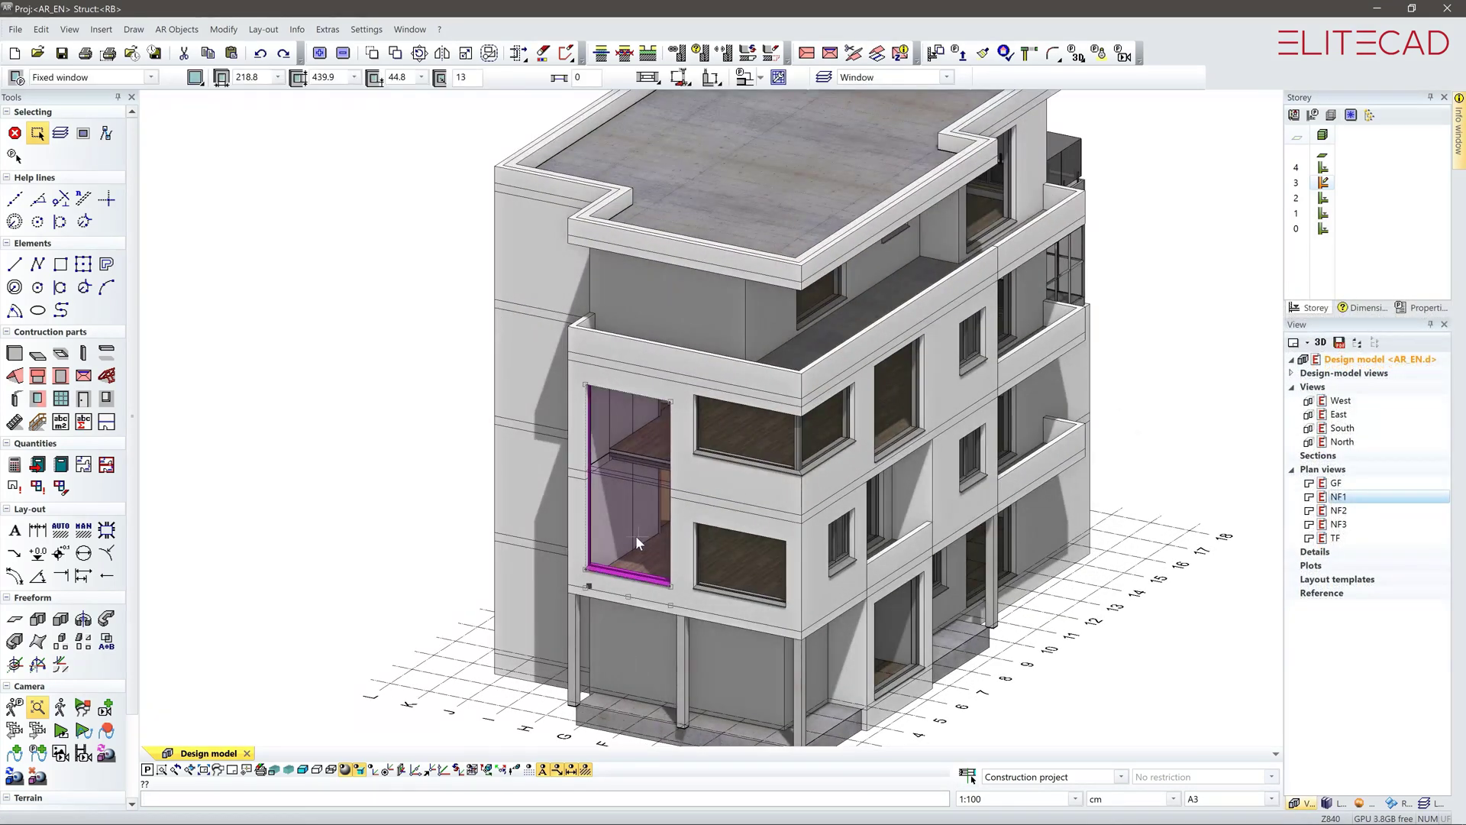
left_click(778, 77)
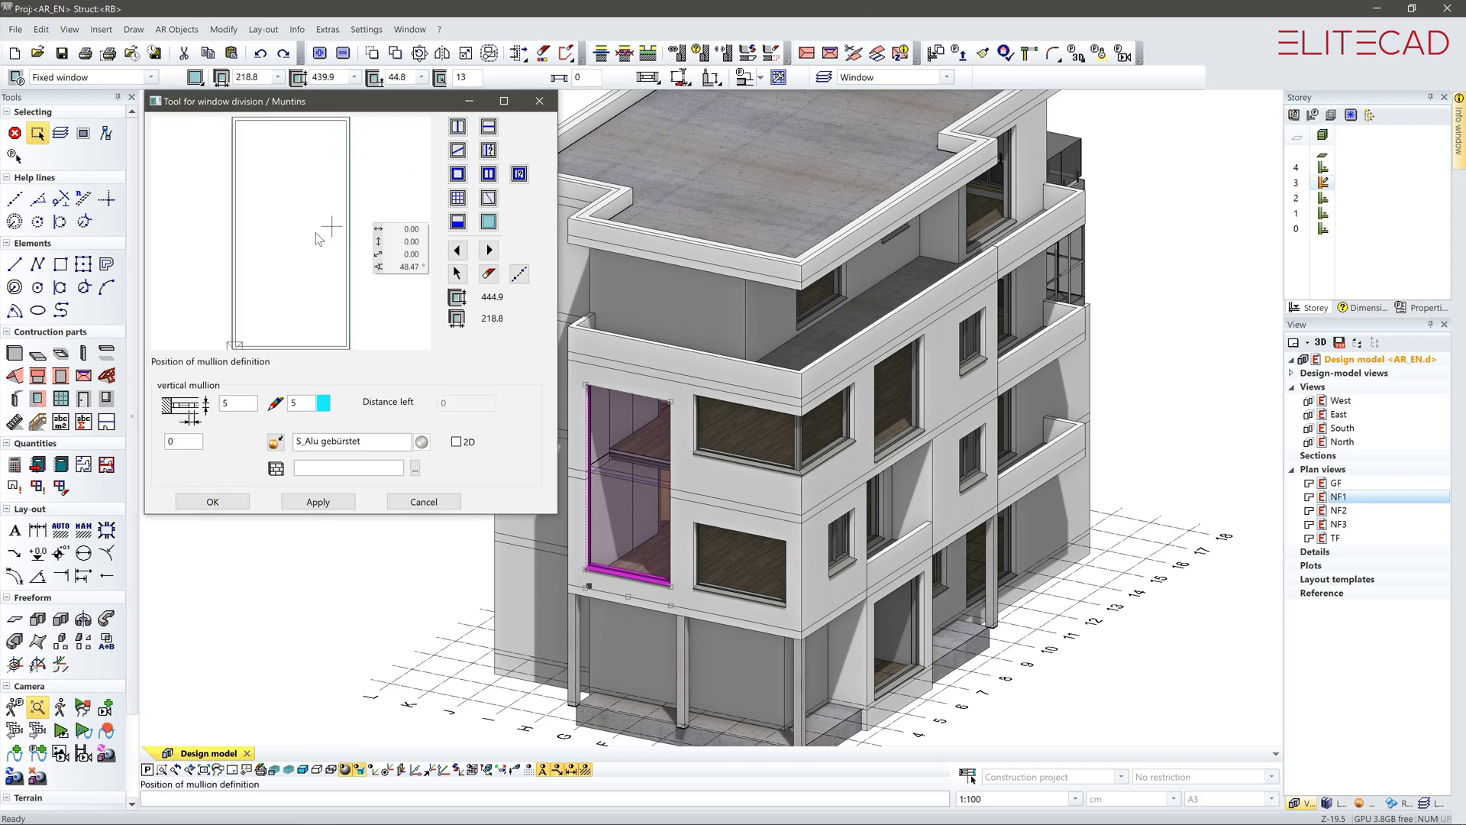
left_click(186, 444)
type("5")
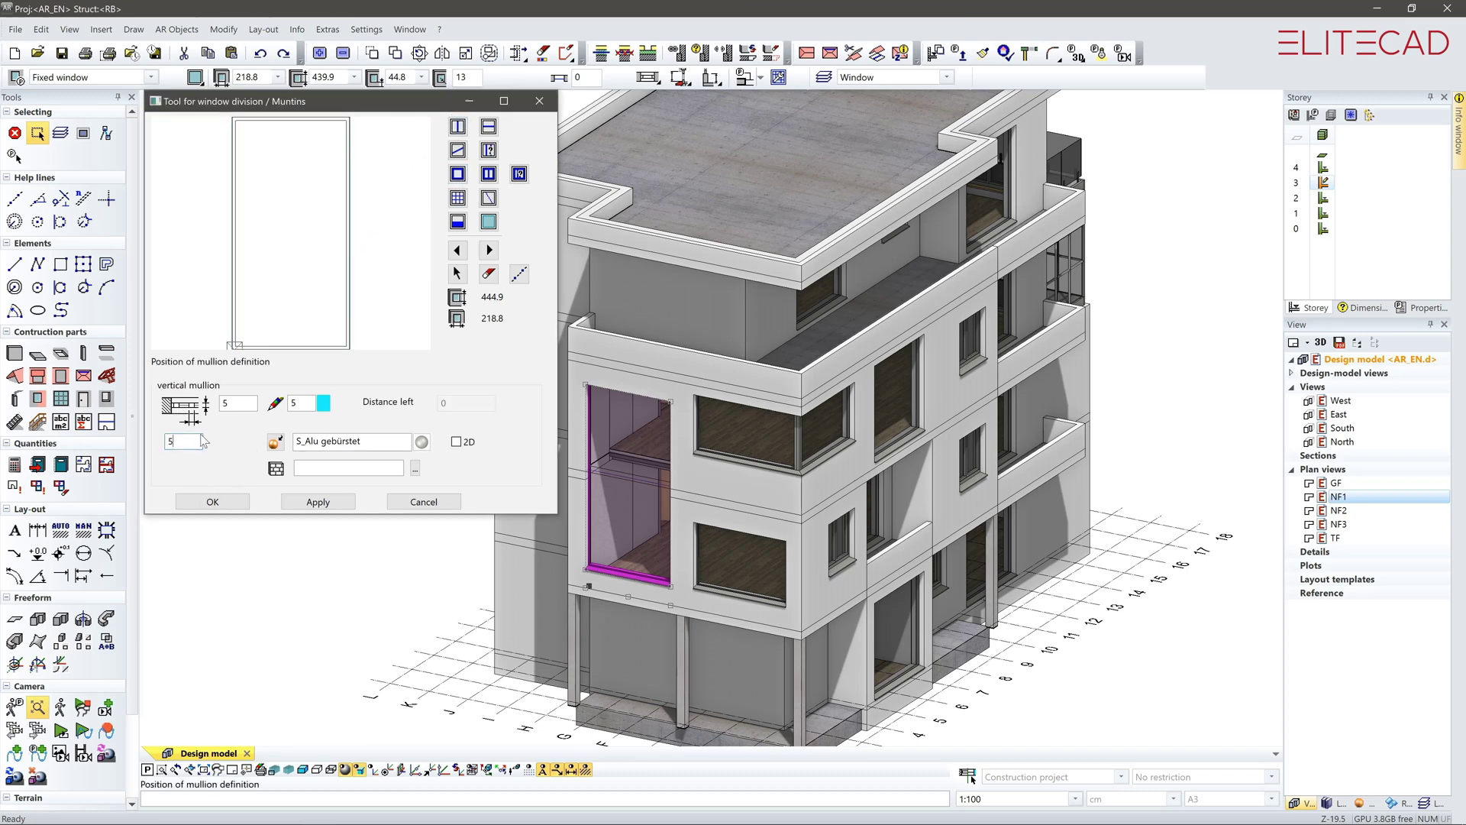
left_click(296, 252)
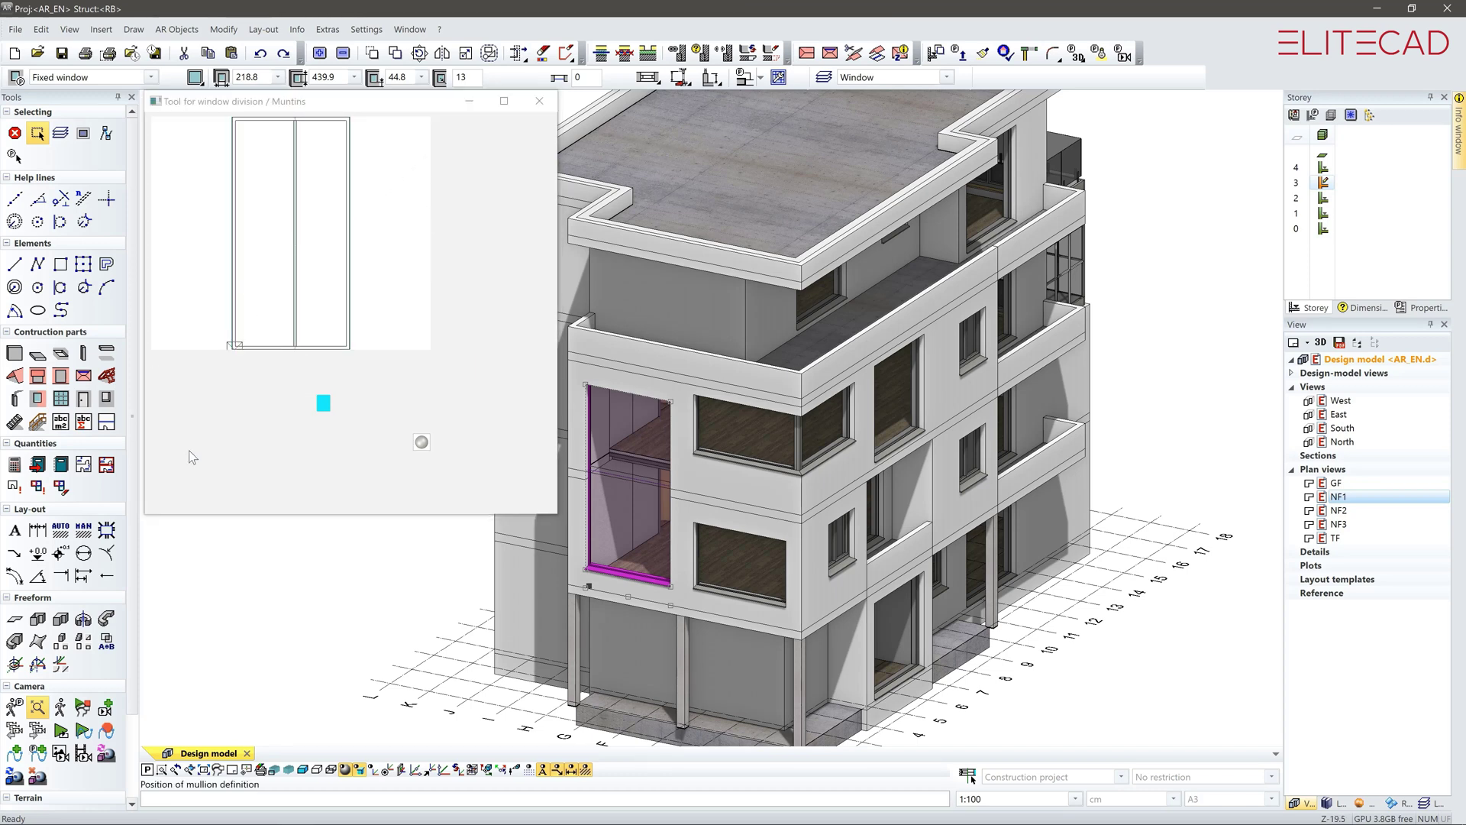
Step: Add three horizontal muntins to the left pane, apply them, and deselect the window
left_click(265, 171)
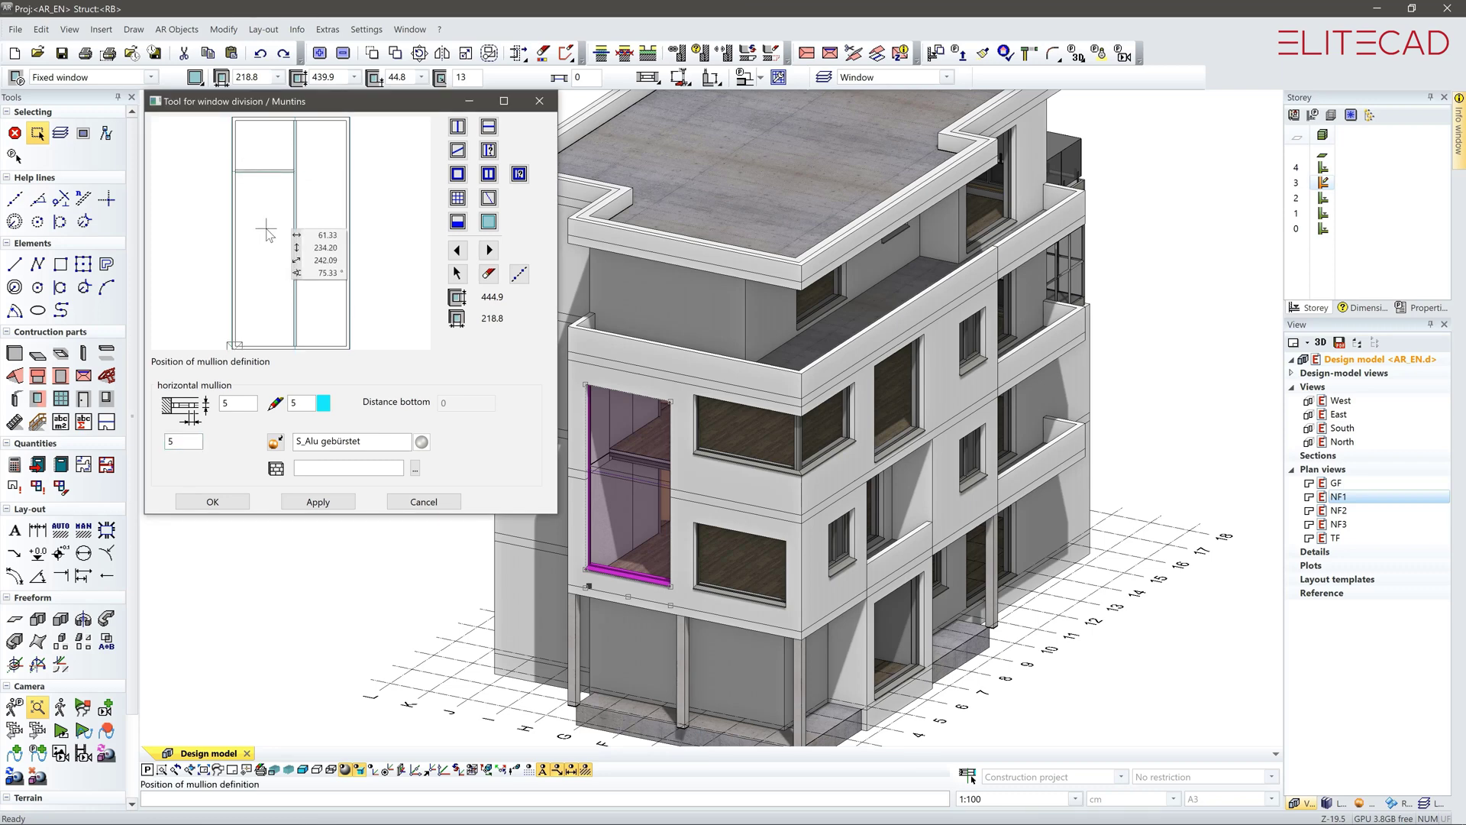
left_click(264, 224)
left_click(264, 292)
left_click(324, 502)
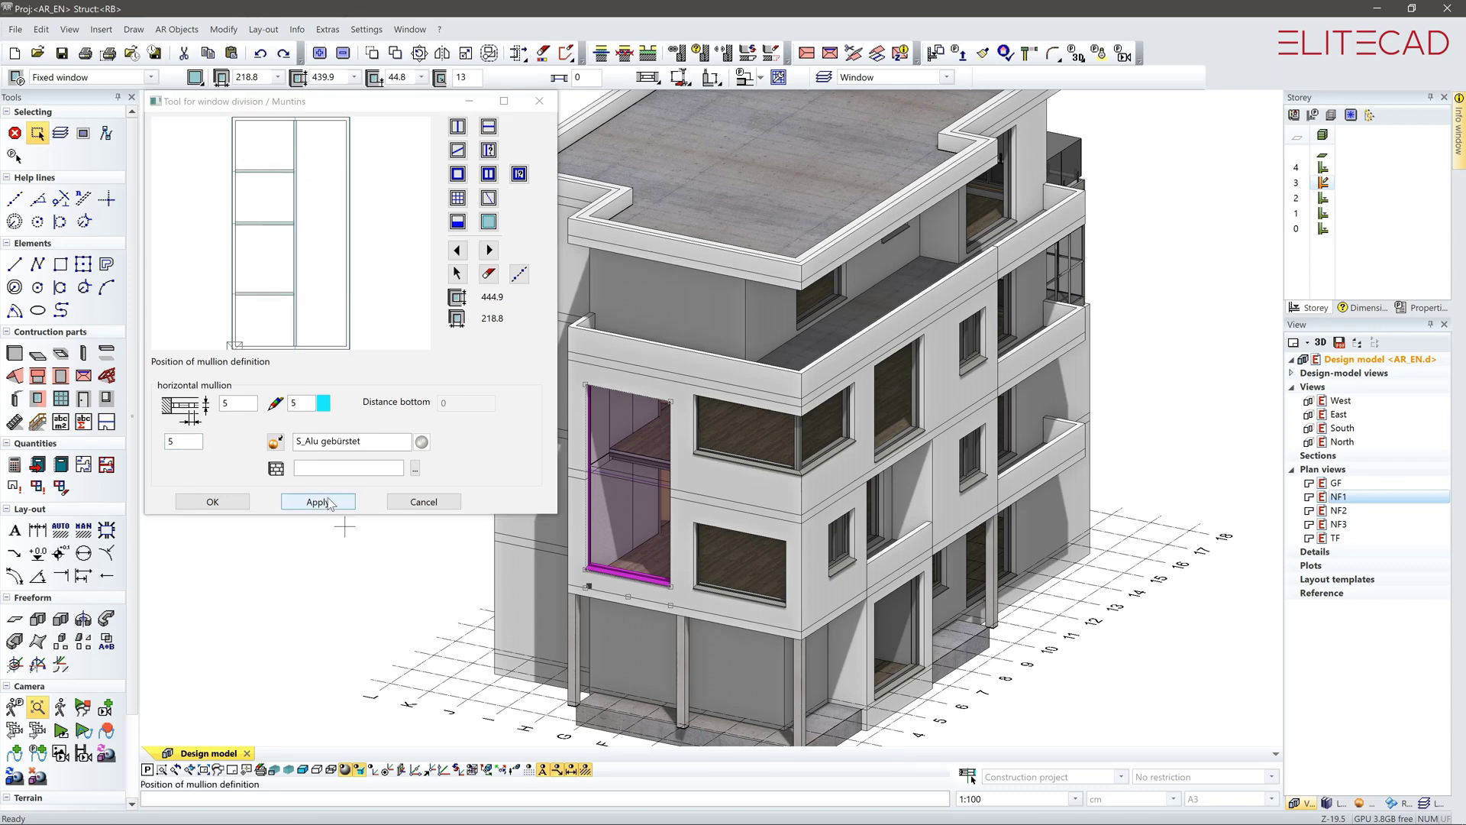
left_click(211, 502)
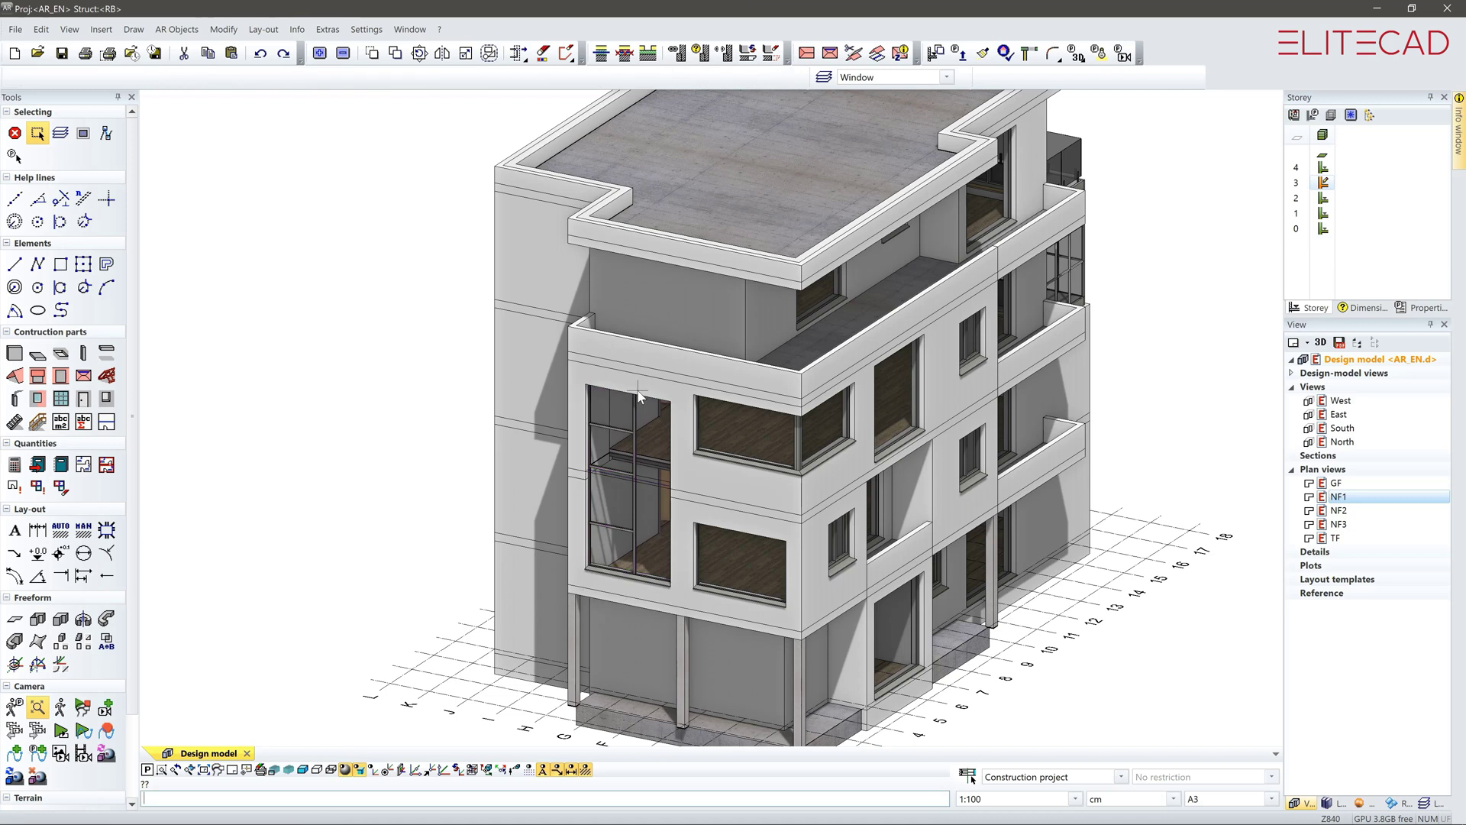
left_click(639, 396)
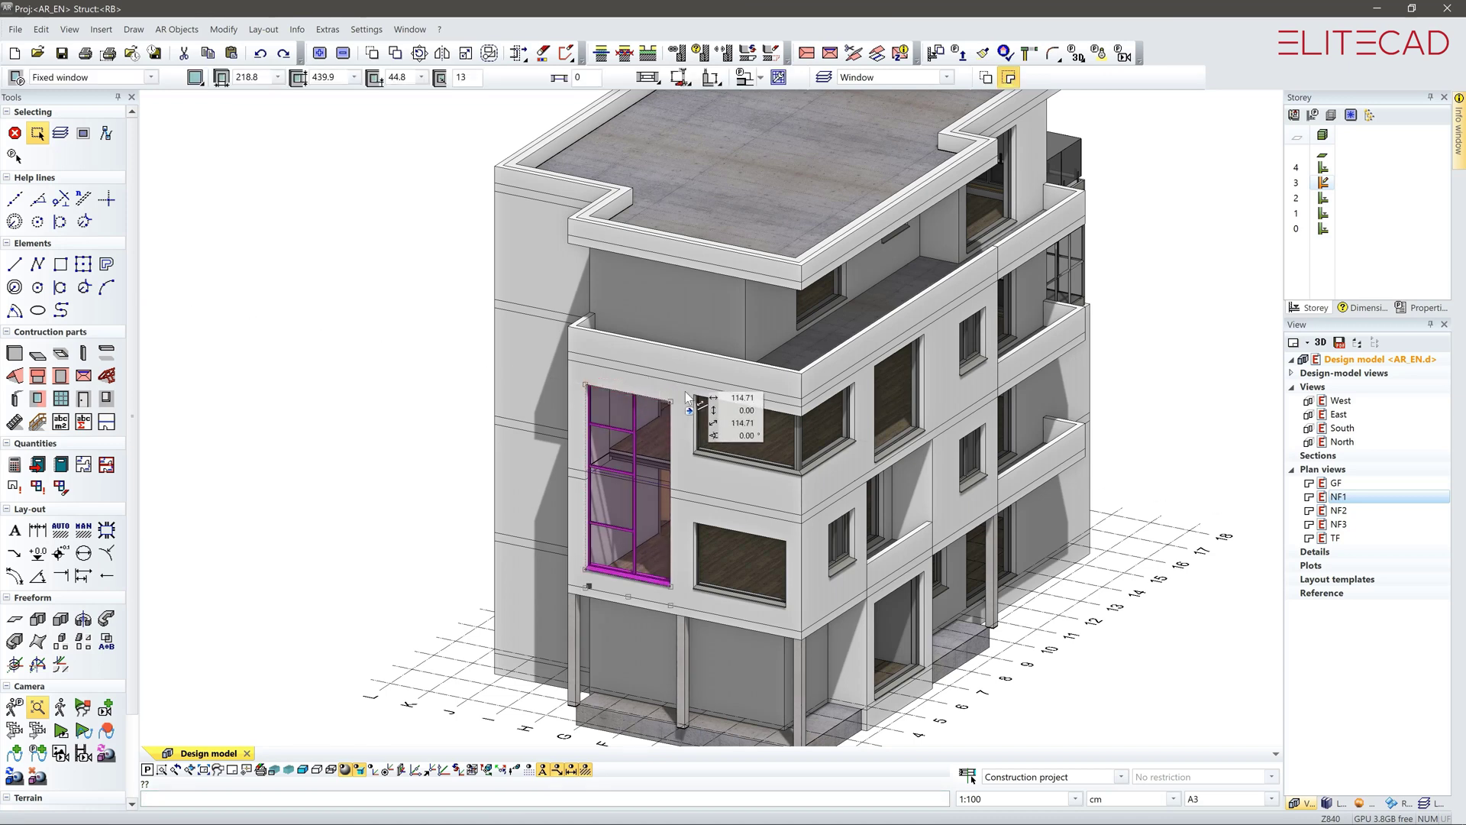
key("Escape")
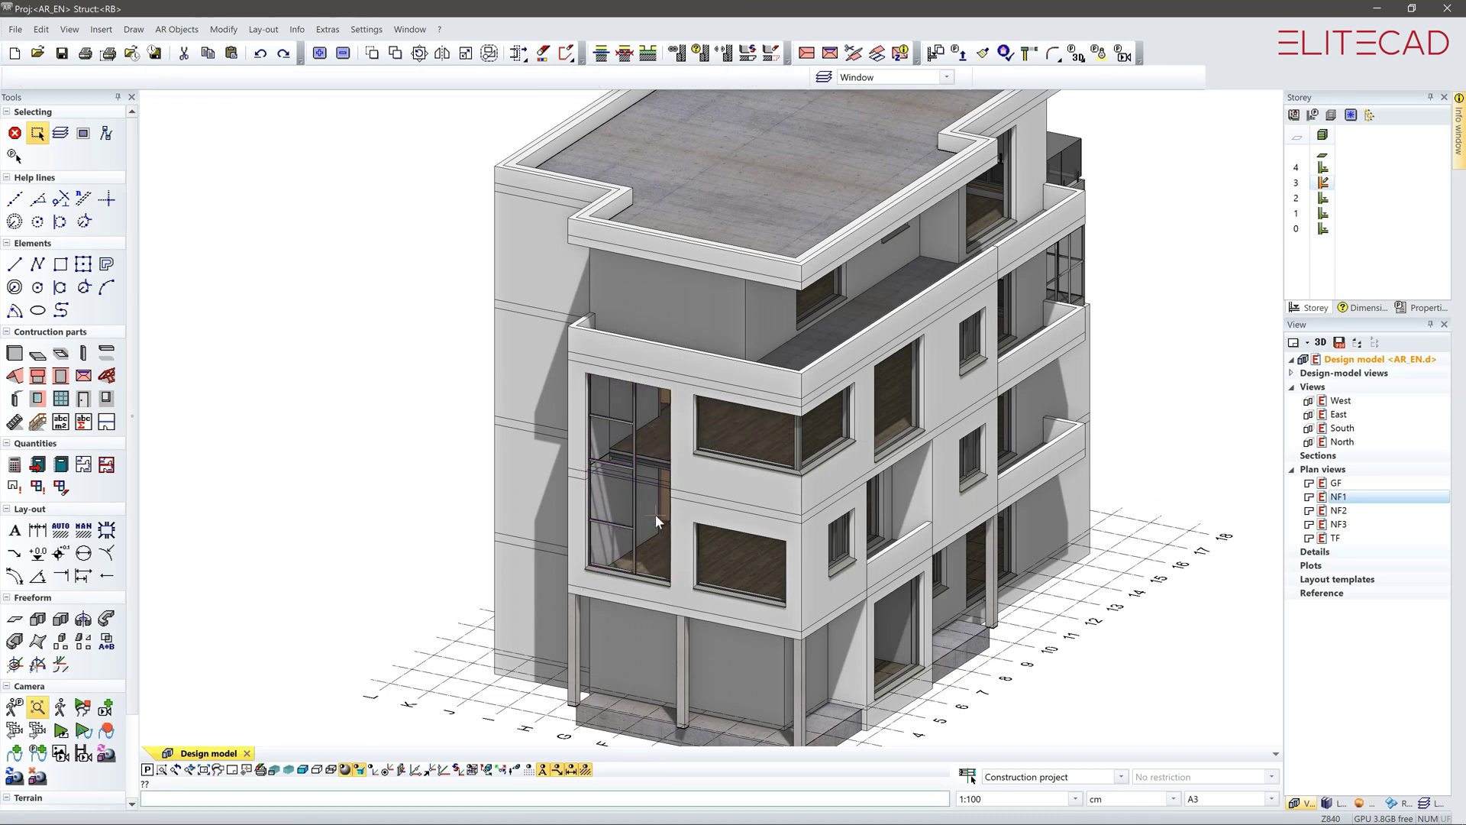
scroll(653, 519, "down", 3)
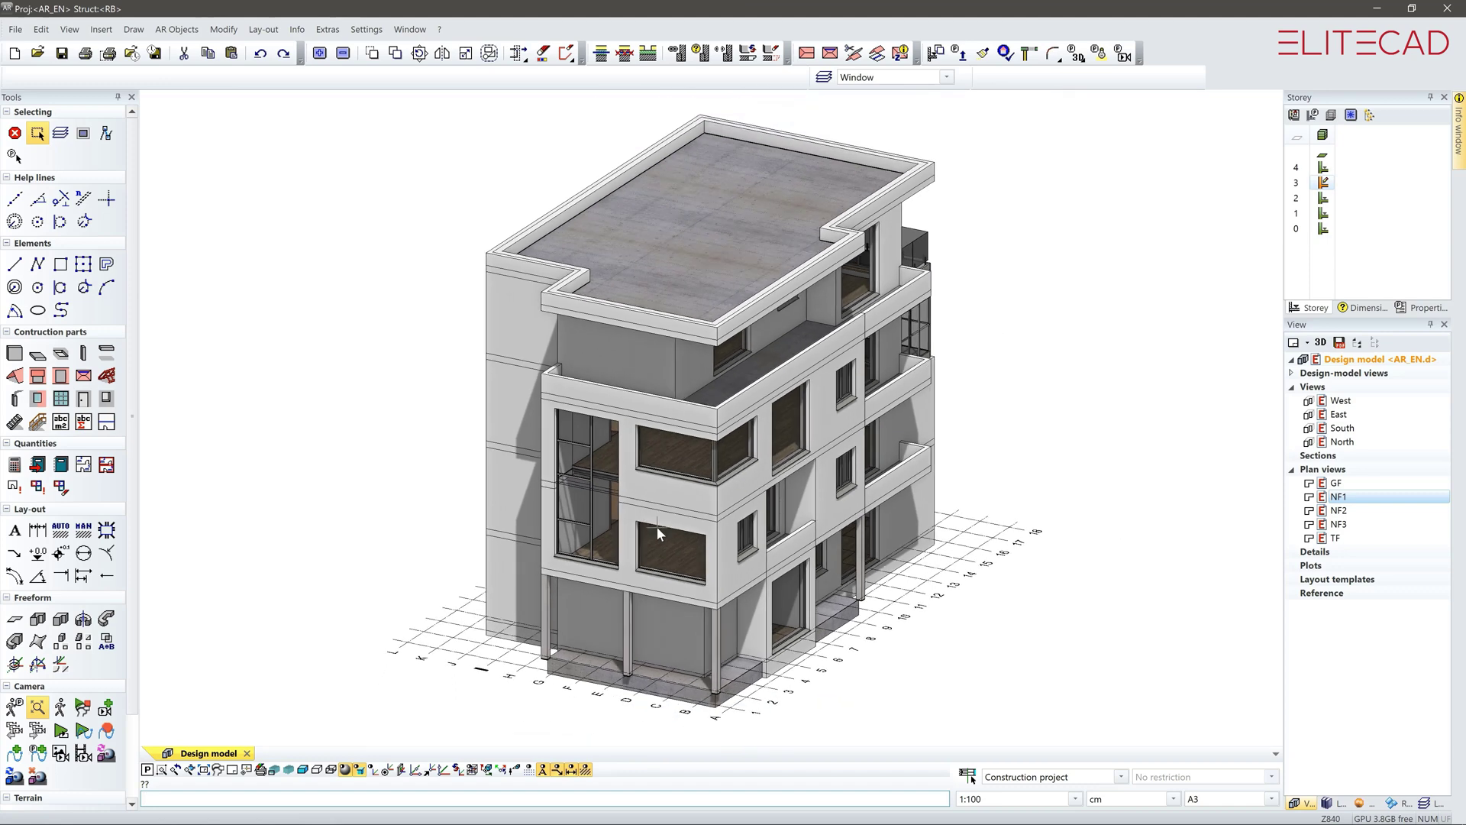
Step: In front elevation, copy the first-floor right window to the ground-floor bay and extend it to floor level
left_click(402, 770)
left_click(660, 505)
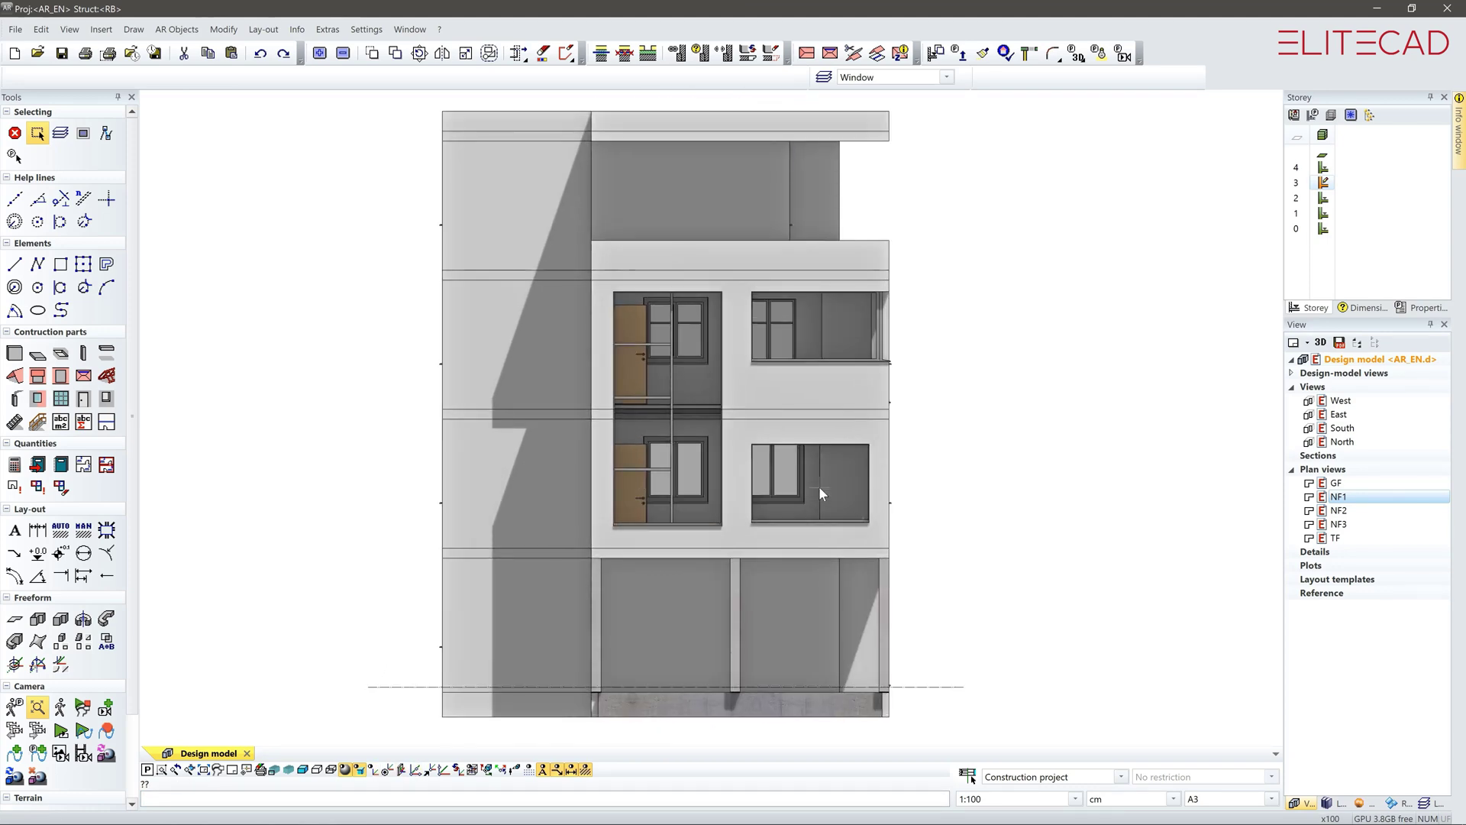
left_click(819, 494)
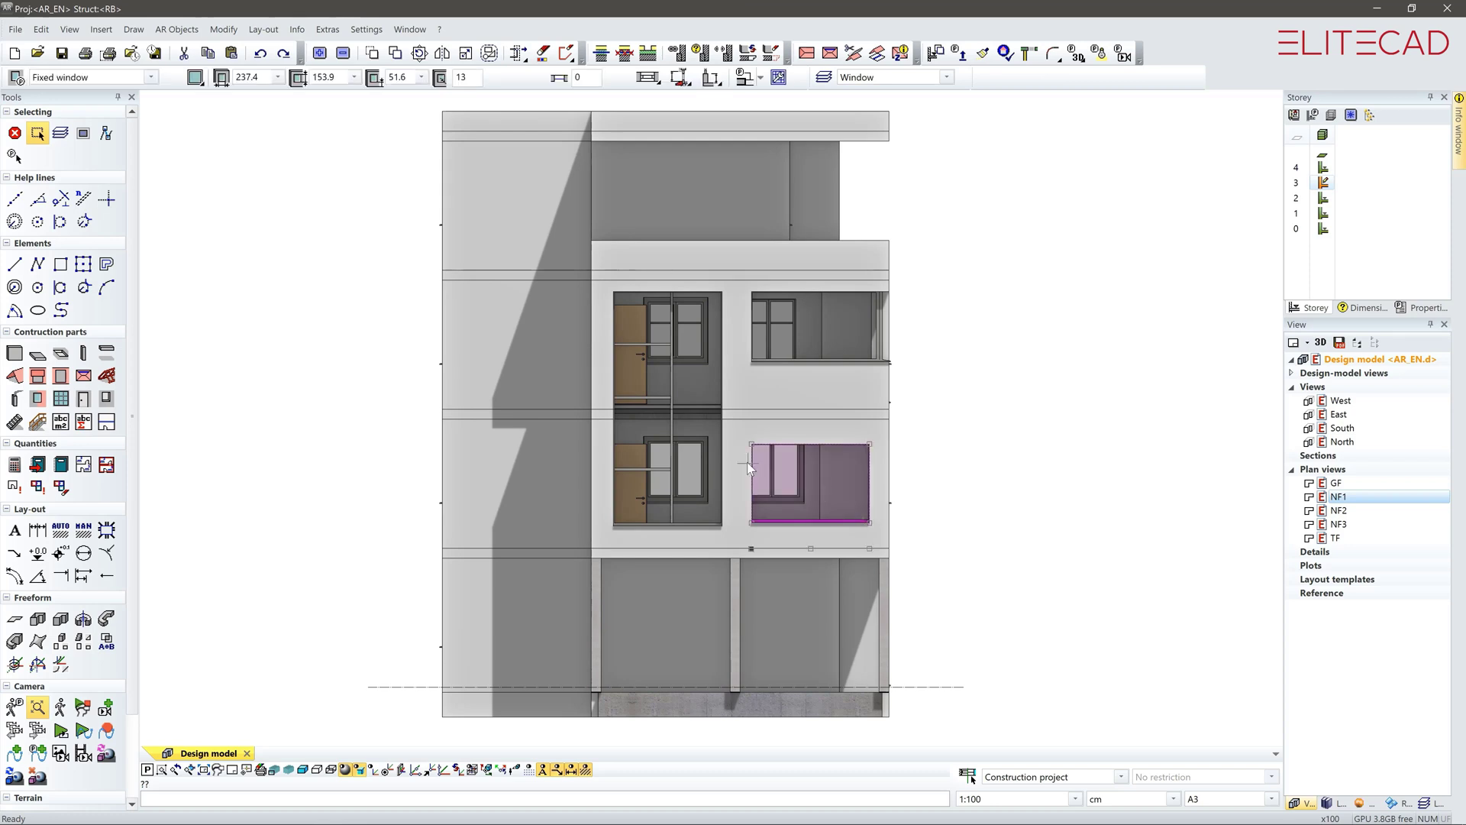
left_click_drag(752, 446, 616, 531)
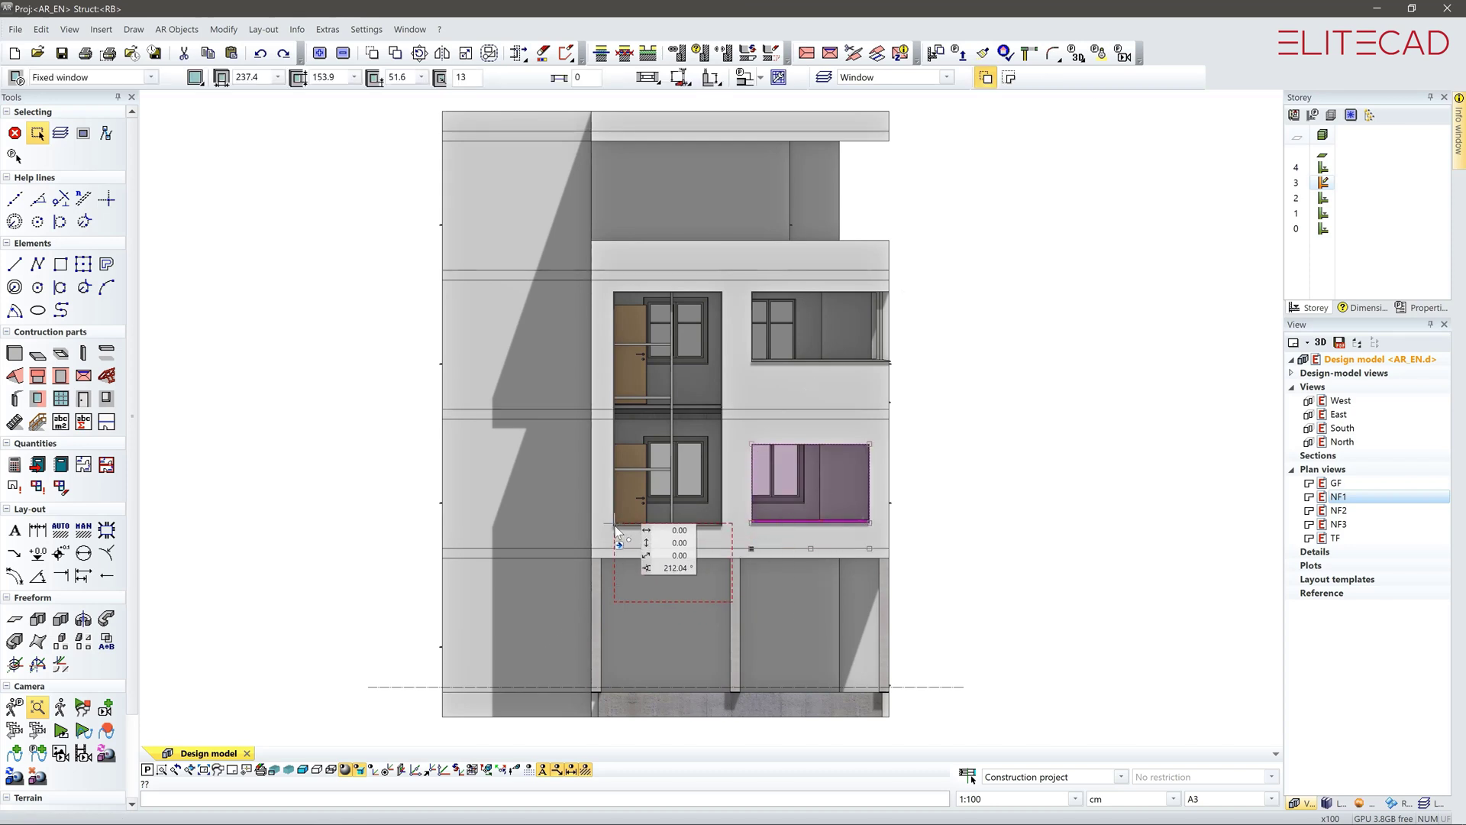
left_click_drag(615, 530, 615, 565)
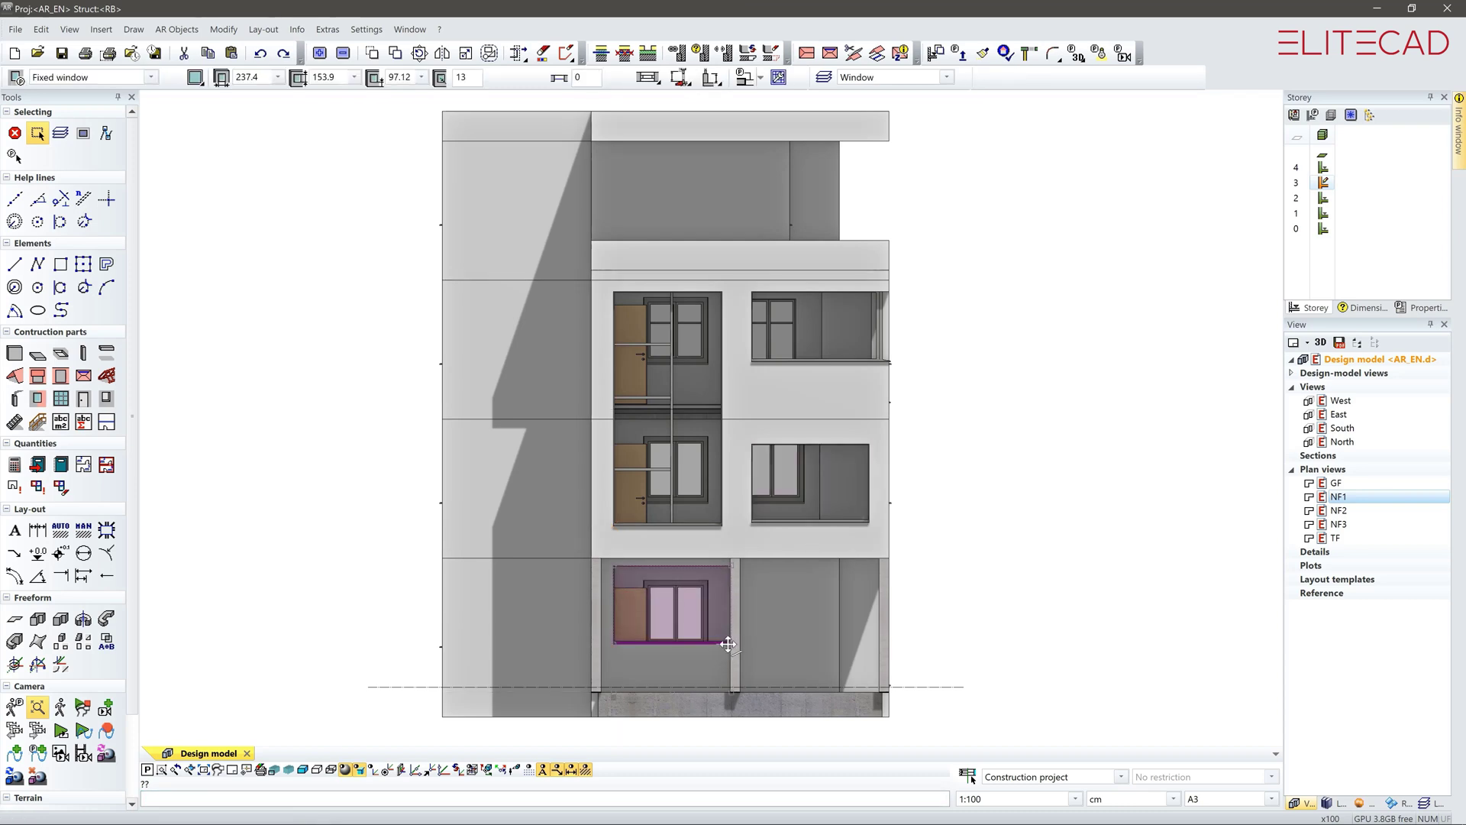
mouse_move(730, 646)
left_mouse_down()
mouse_move(701, 678)
mouse_move(724, 683)
left_mouse_up()
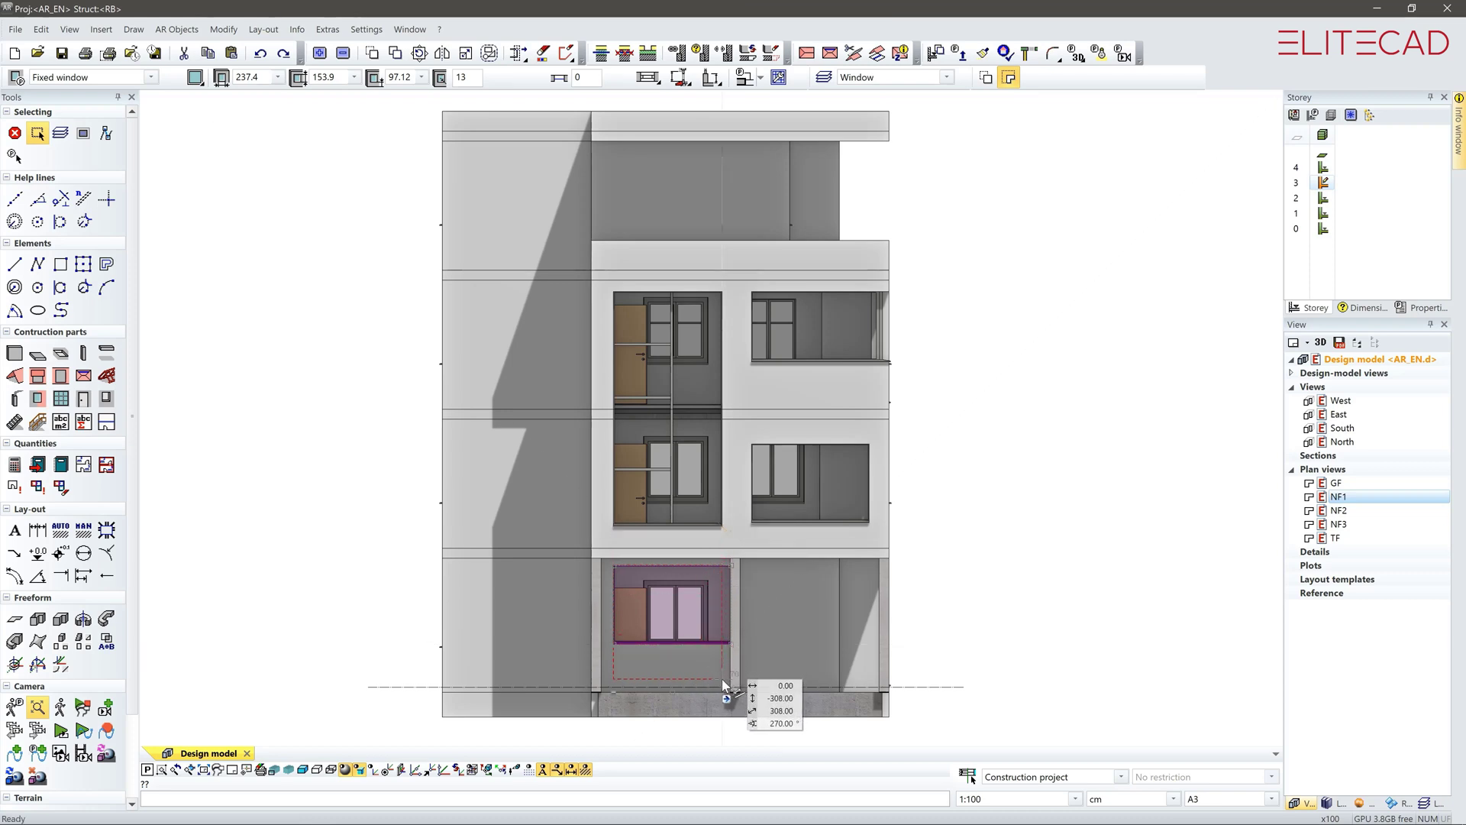
left_click_drag(724, 675, 722, 682)
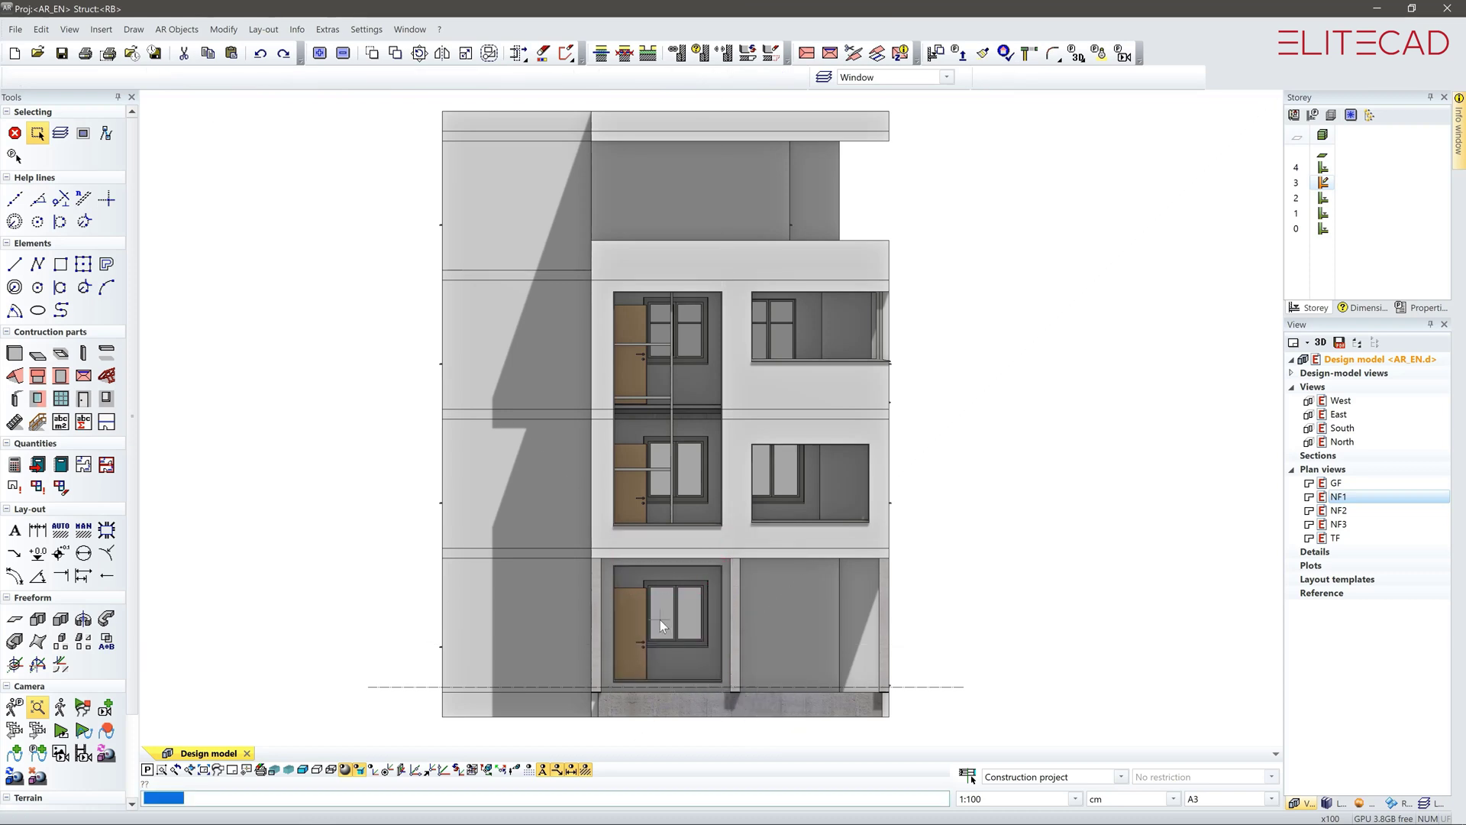
Step: Copy the window unit up to the top storey and return to the 3D view
left_click_drag(615, 683, 620, 262)
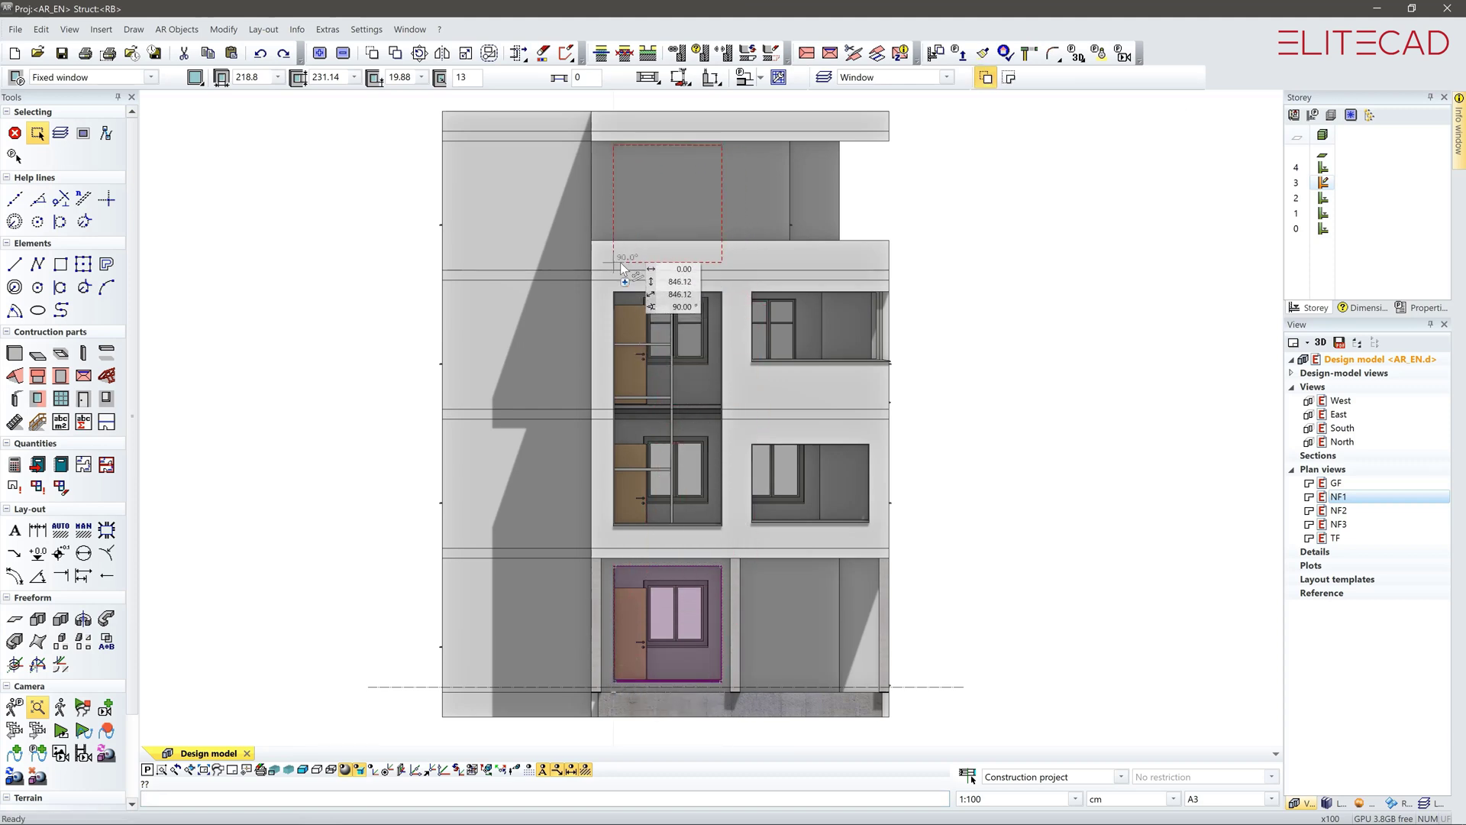
left_click_drag(620, 262, 619, 266)
scroll(632, 358, "down", 3)
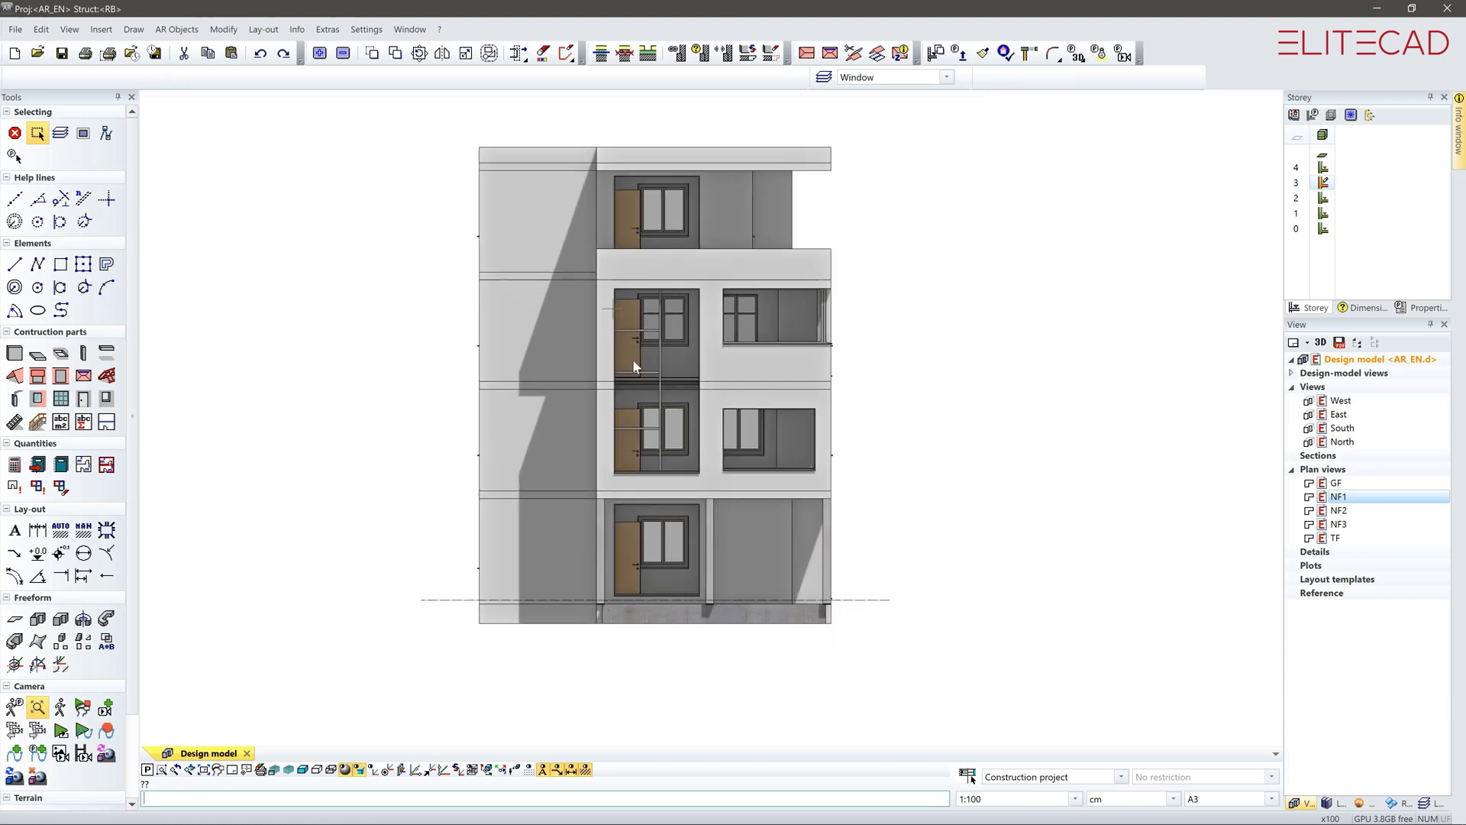
middle_click_drag(540, 371, 606, 392)
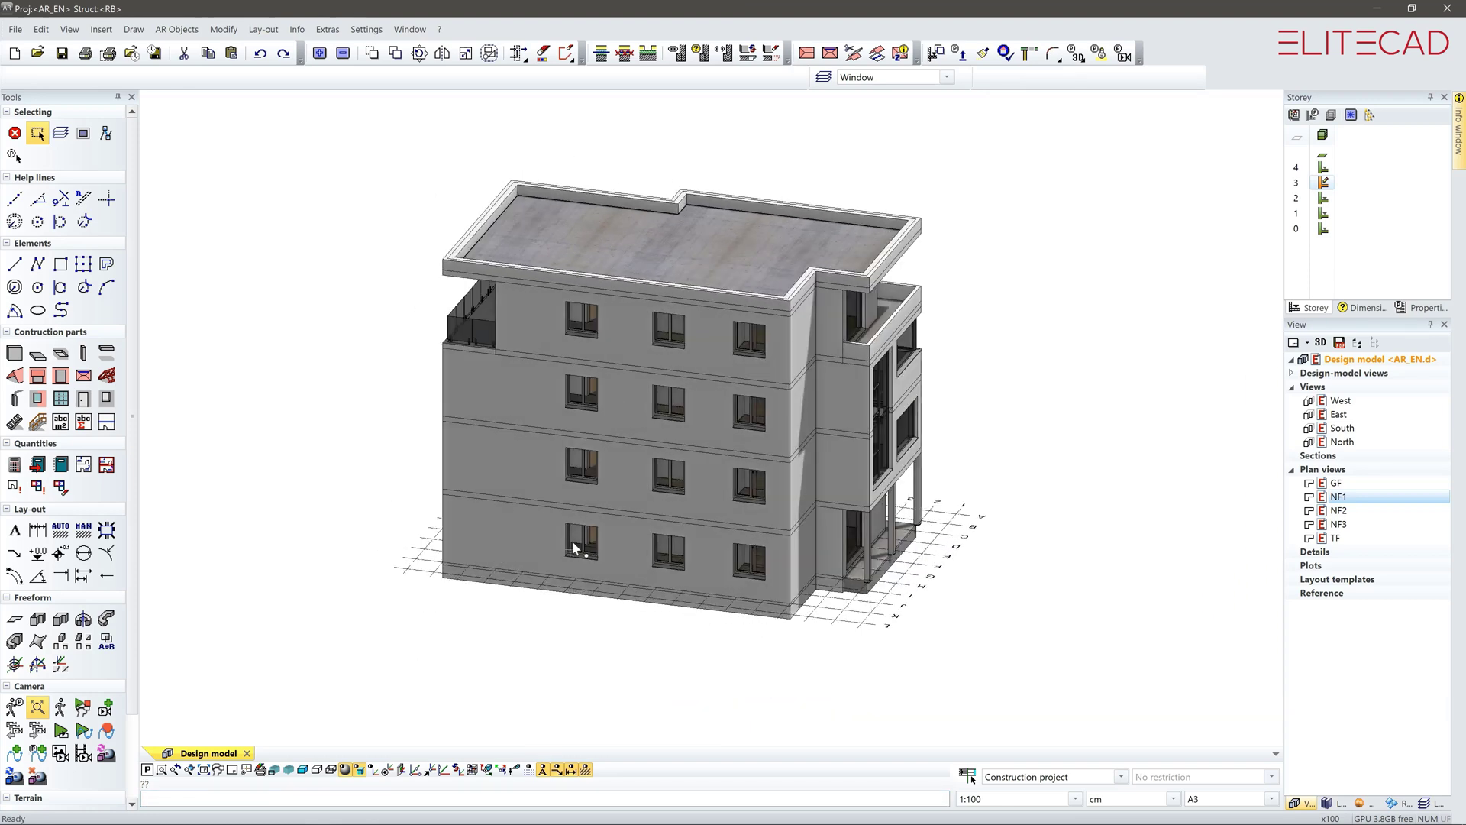
Step: Change the rear ground-floor window's type to Door, then select the ground-floor terrace window
left_click(575, 548)
left_click(150, 77)
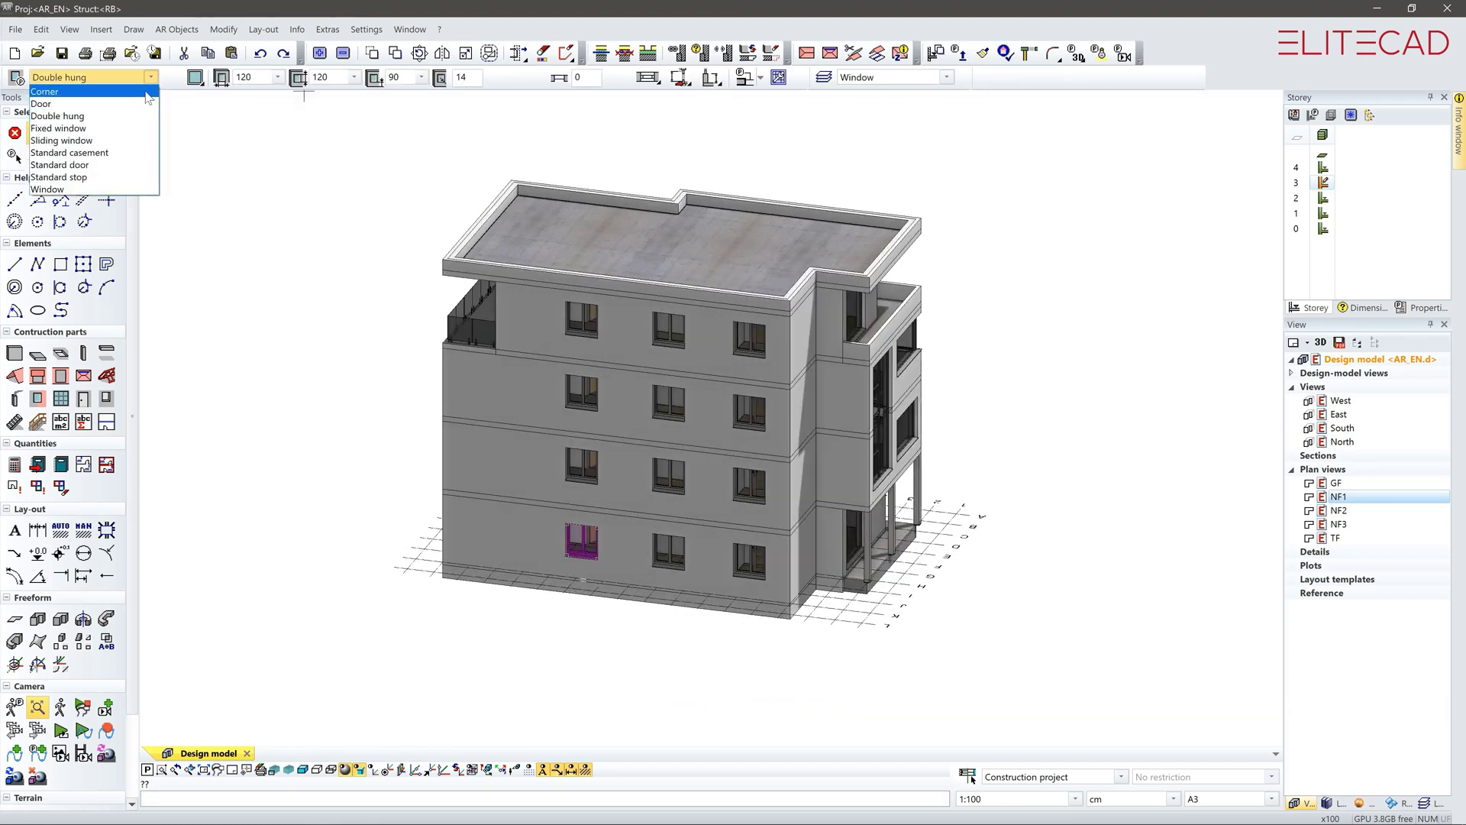
left_click(69, 89)
left_click(665, 690)
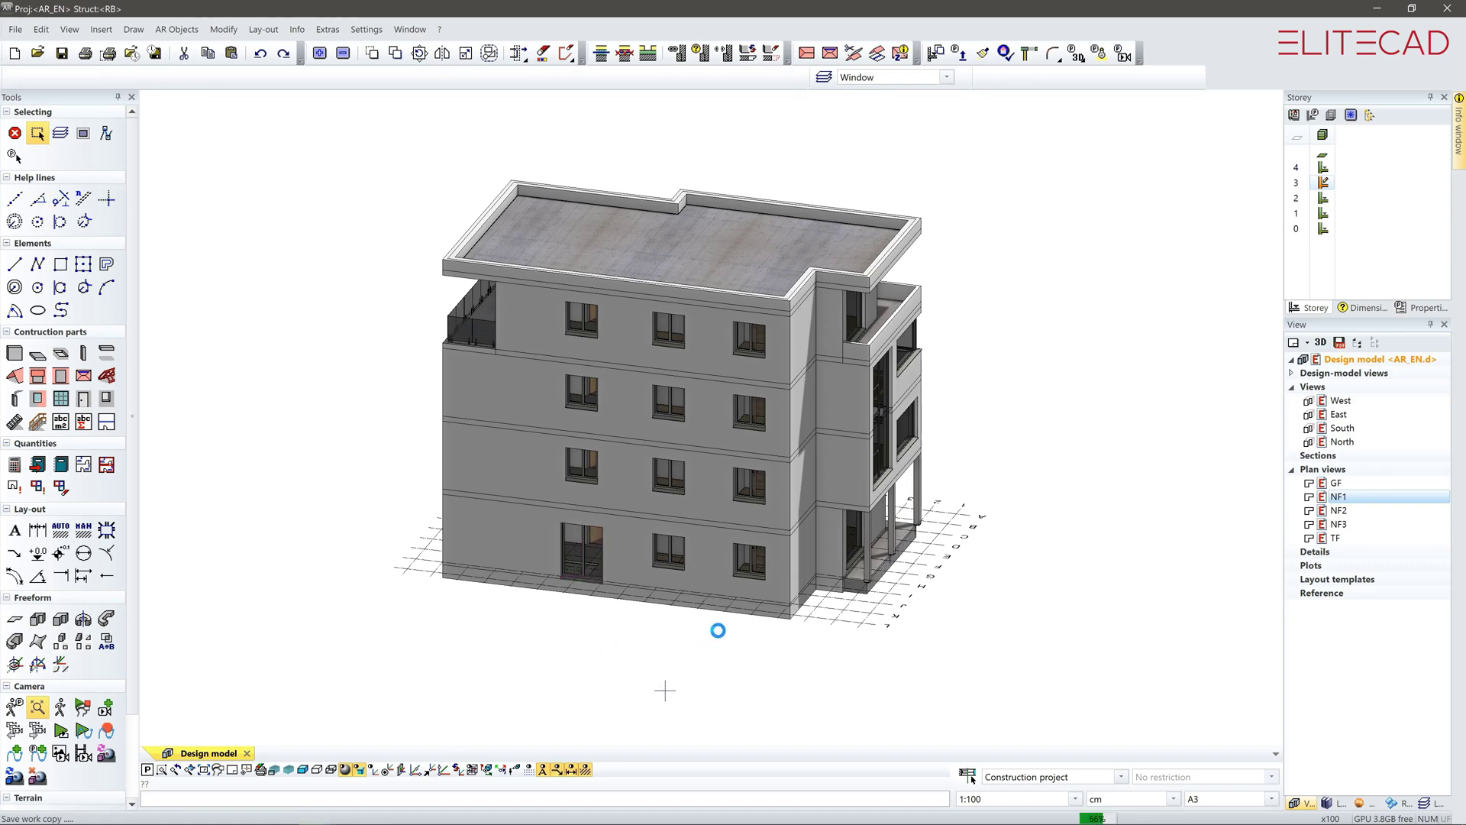
mouse_move(717, 630)
middle_mouse_down()
mouse_move(679, 637)
mouse_move(802, 645)
middle_mouse_up()
scroll(678, 428, "up", 3)
scroll(679, 428, "up", 2)
left_click(642, 616)
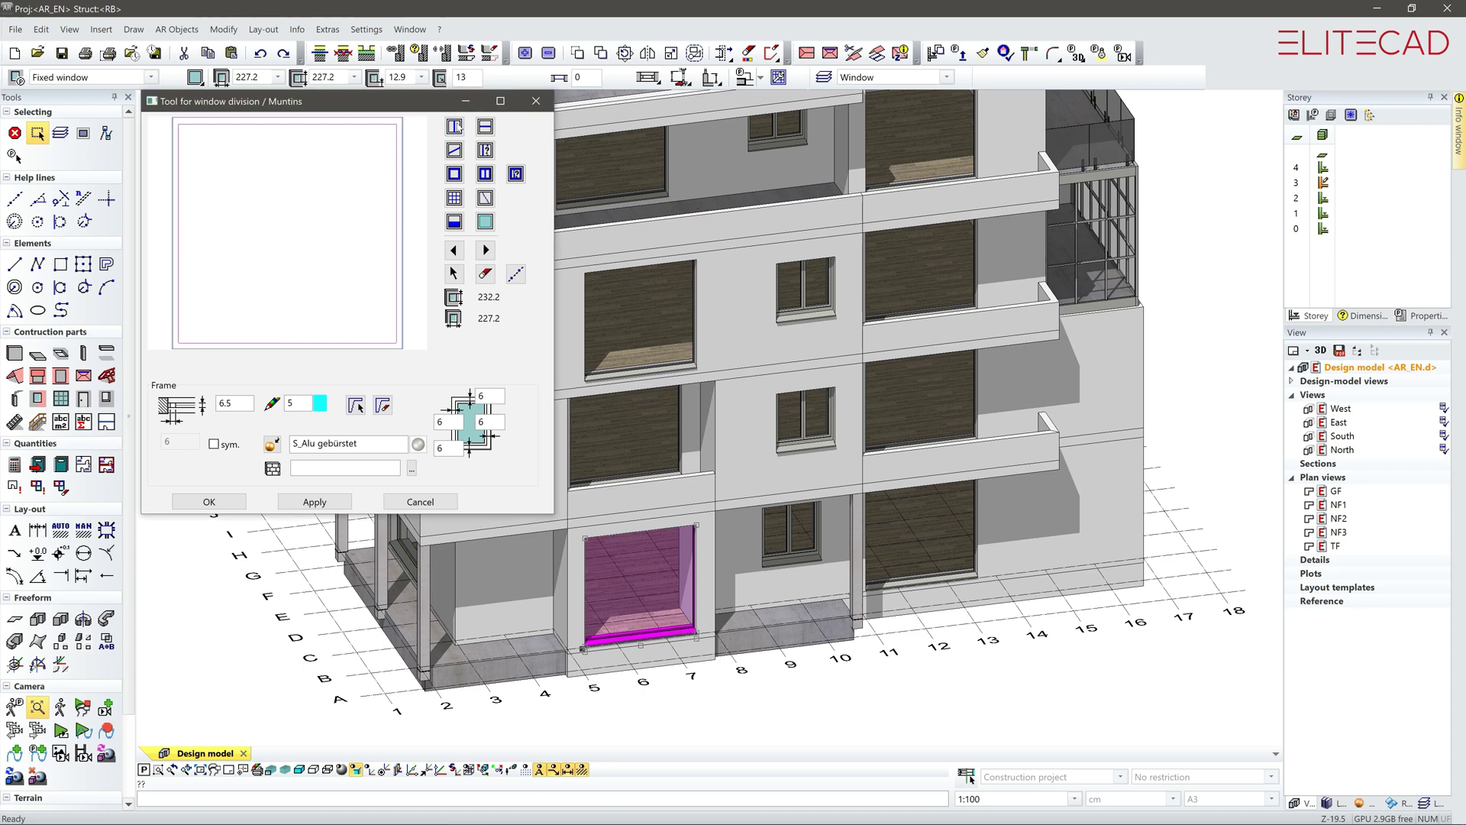
Step: Divide the ground-floor terrace window with a vertical mullion and a right-pane casement
left_click(453, 126)
left_click(182, 443)
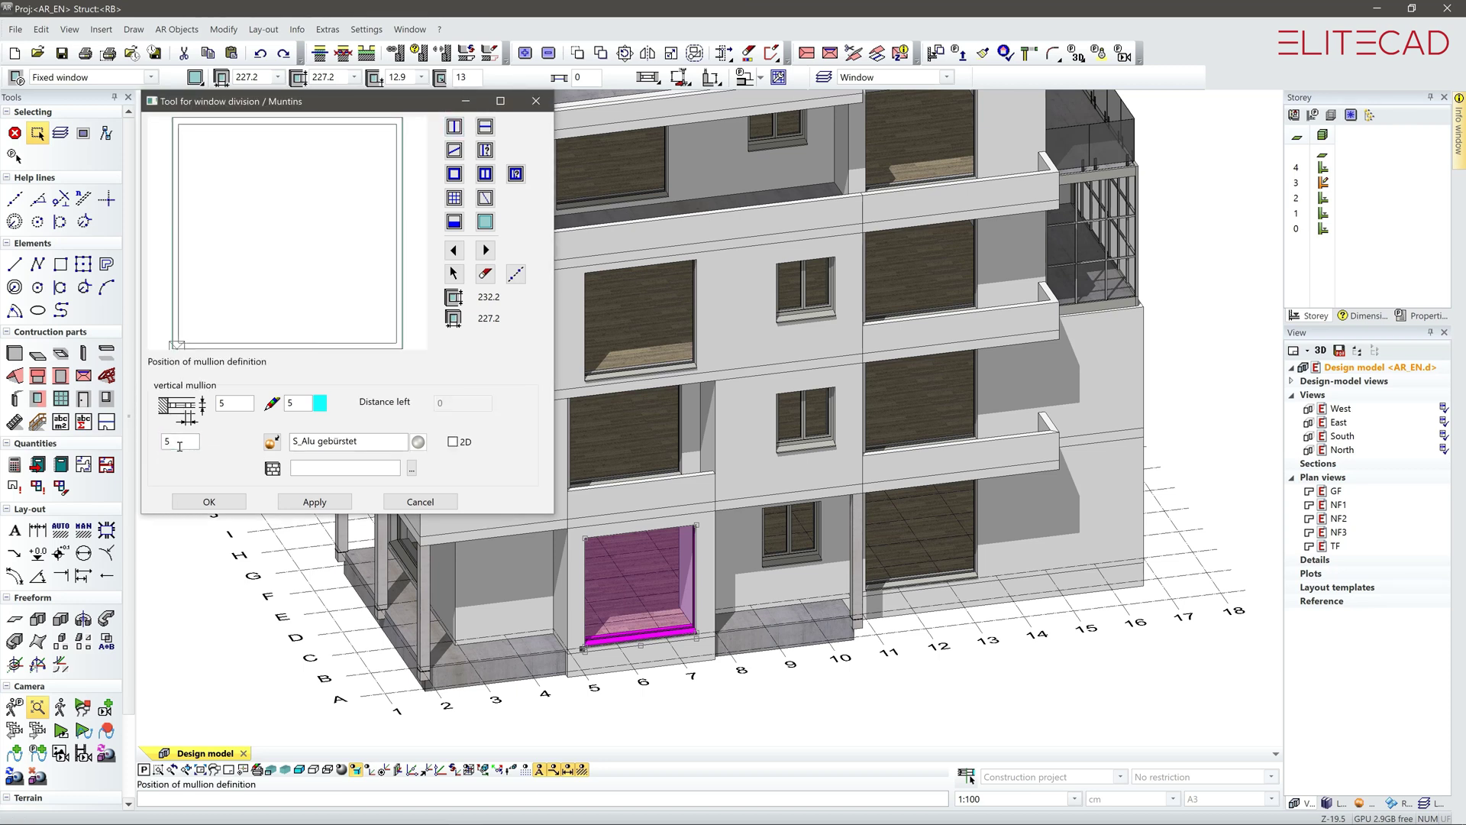
left_click(282, 278)
left_click(454, 173)
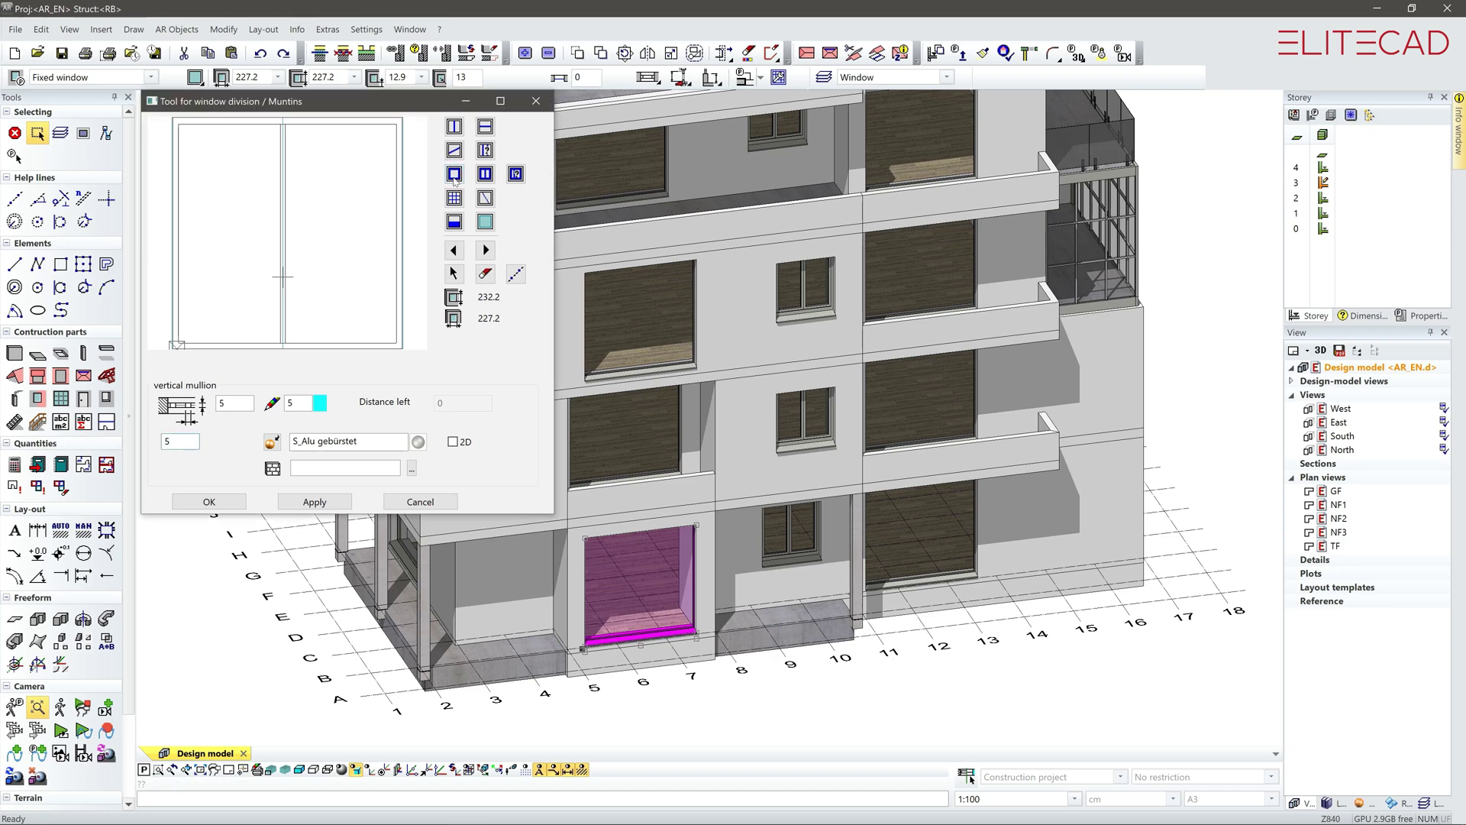
left_click(346, 235)
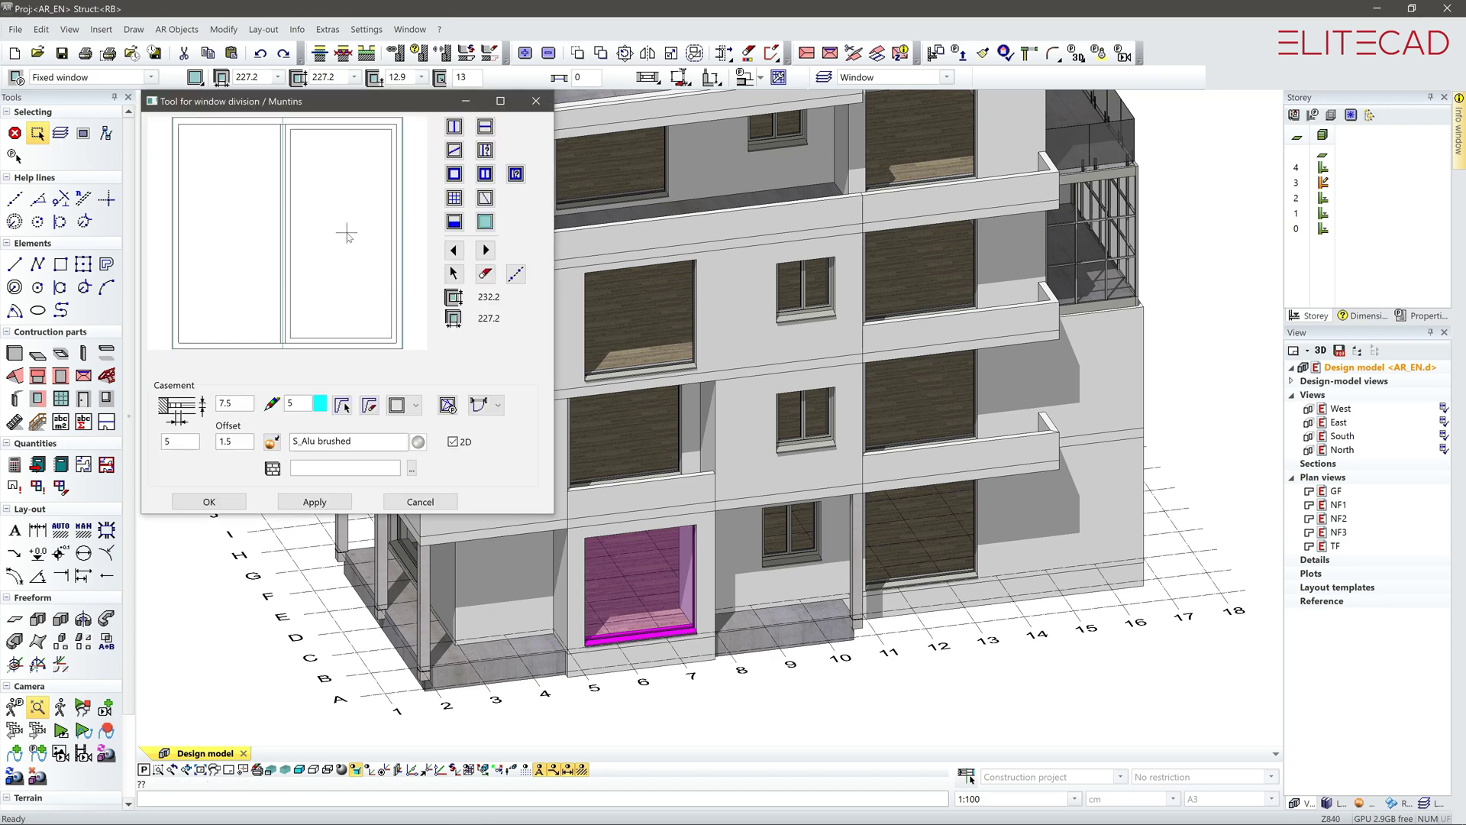
left_click(209, 501)
Step: Copy the window division onto the four matching upper-storey windows and orbit to check them
left_click(986, 55)
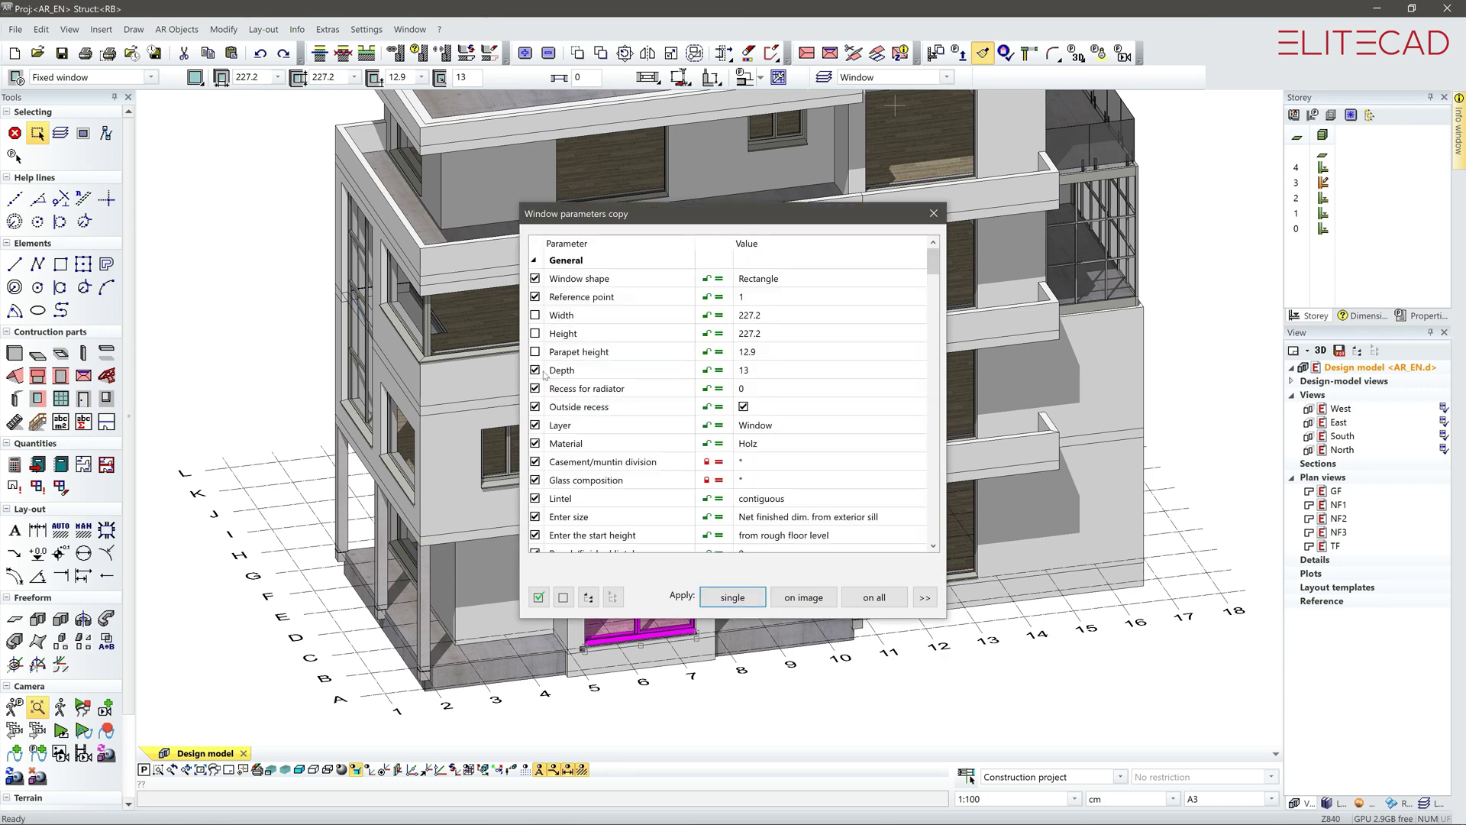
left_click(734, 596)
left_click(624, 430)
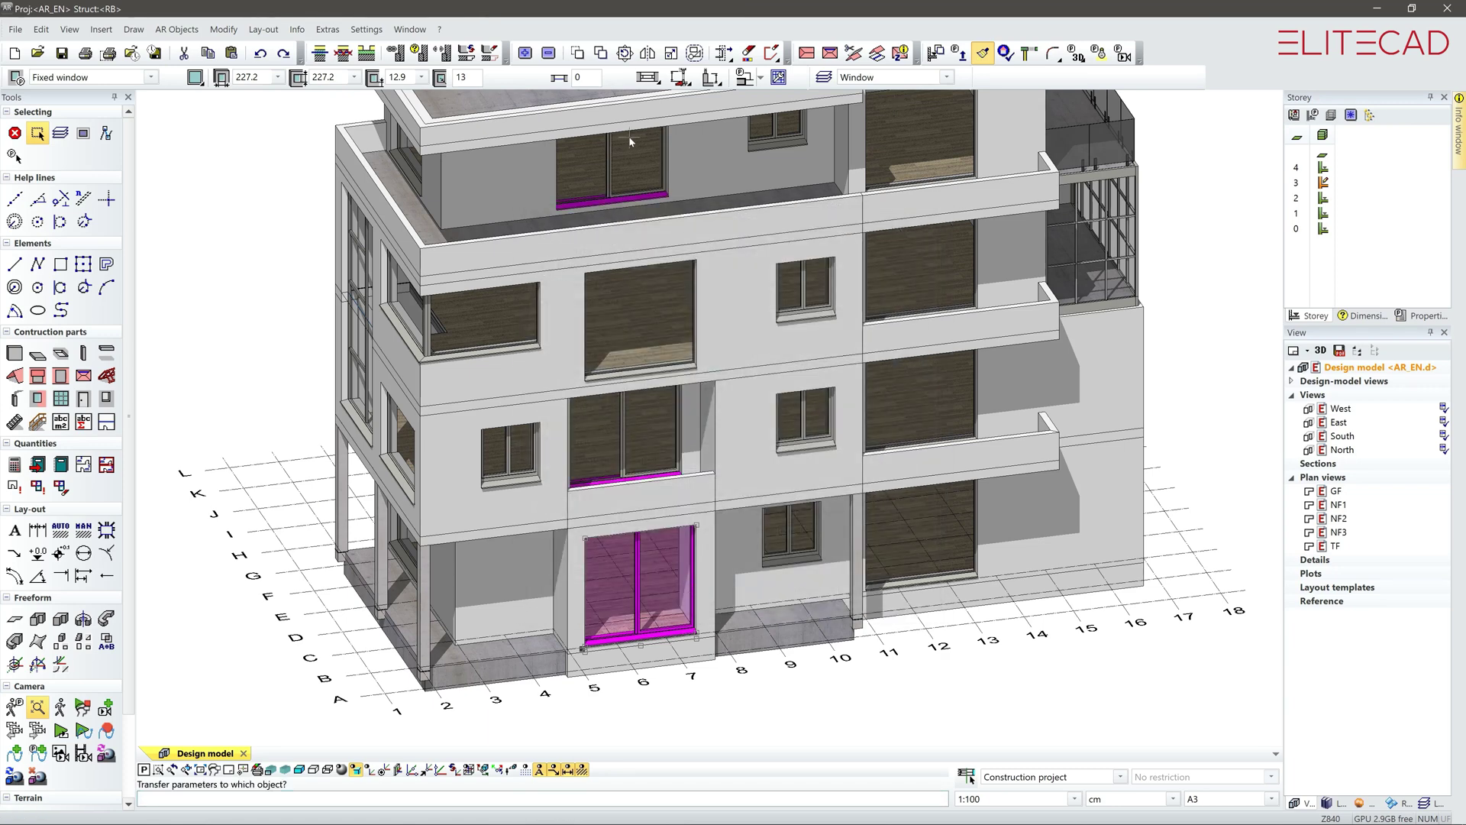
left_click(939, 160)
left_click(940, 276)
left_click(944, 401)
left_click(948, 524)
middle_click_drag(524, 458, 583, 407)
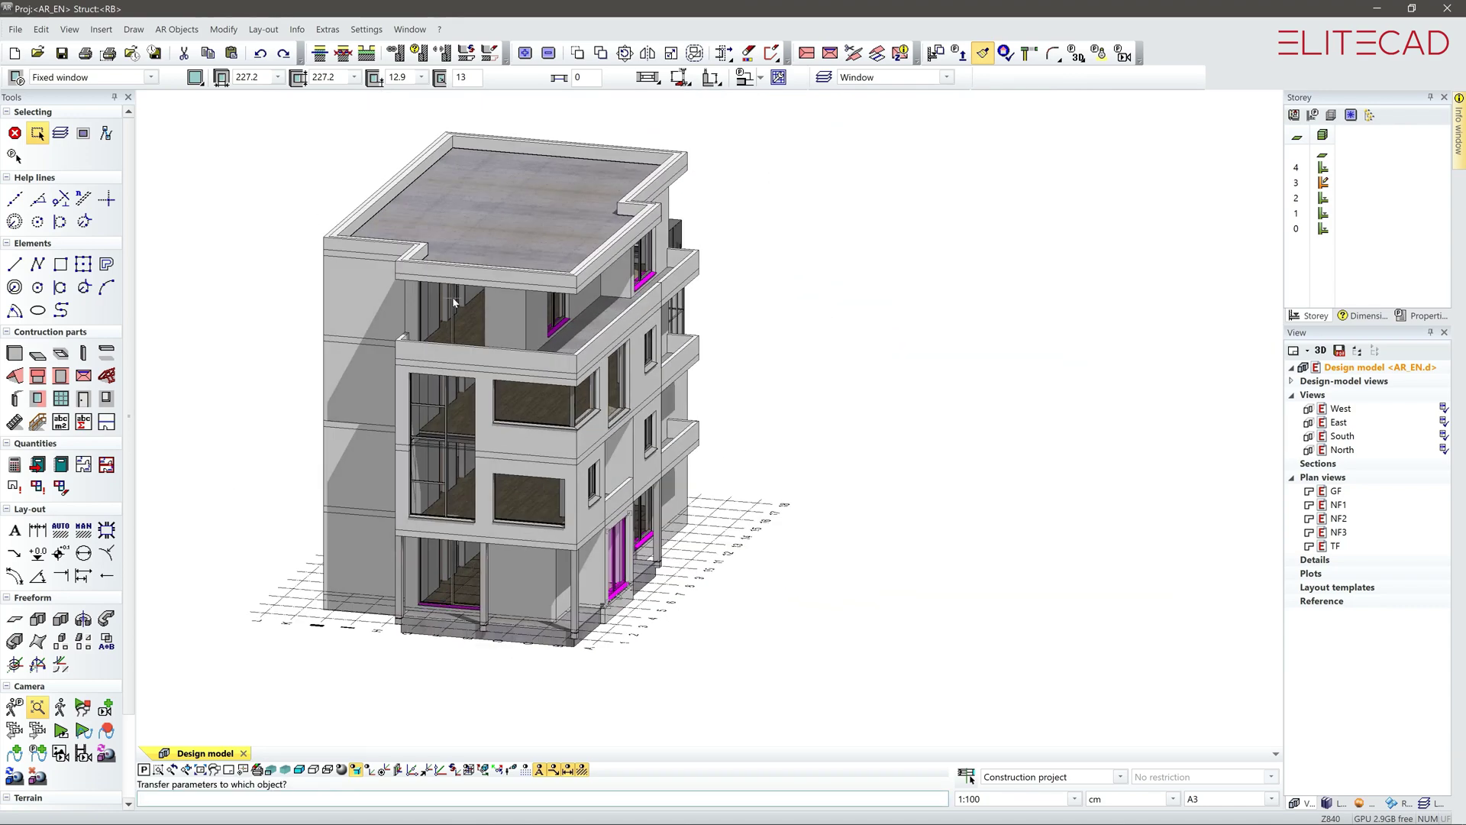
middle_click_drag(454, 301, 906, 333)
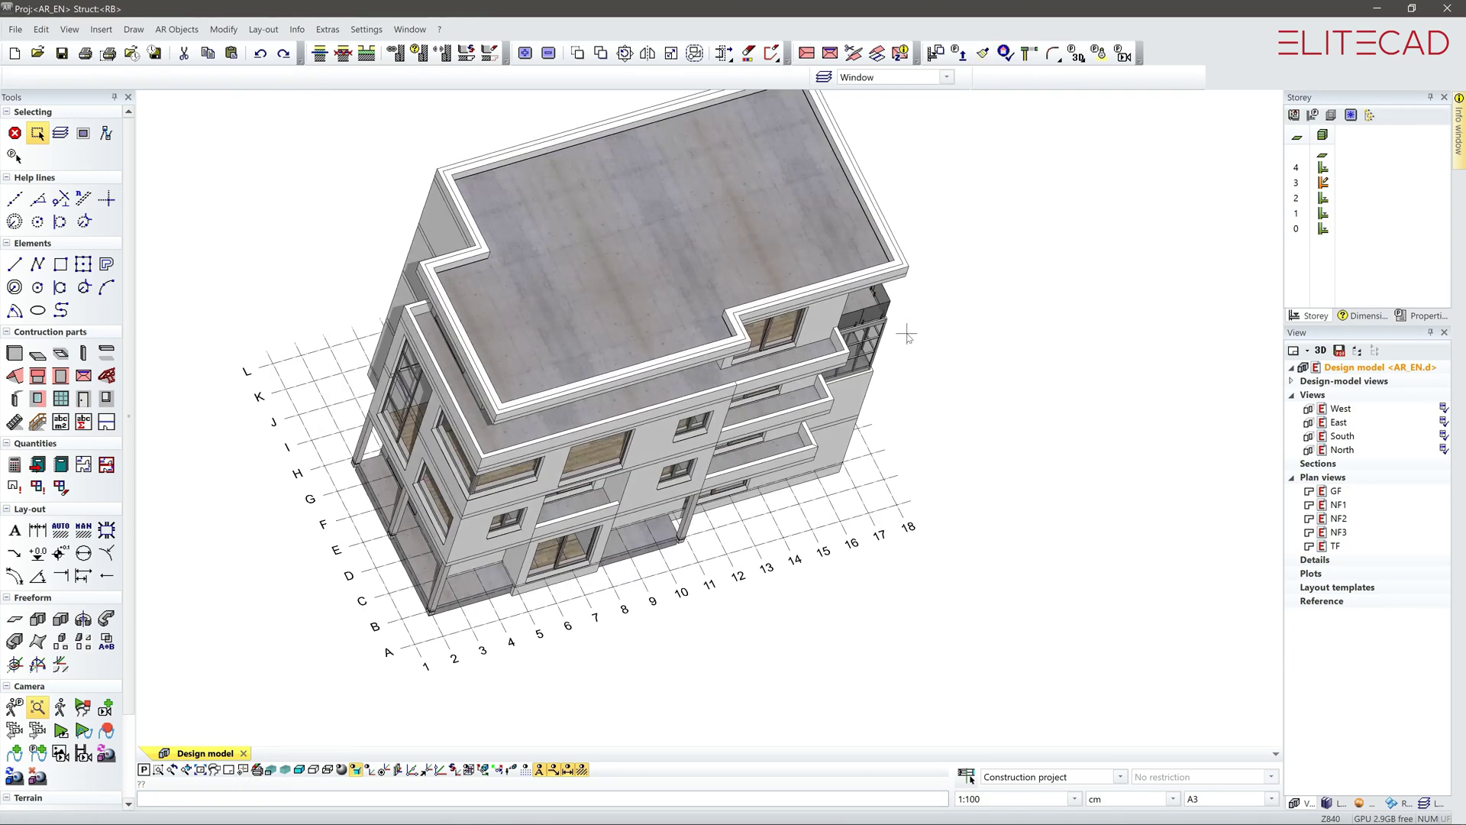
Step: Show the F5 floor plan at the Working drawing representation level, confirming the refresh
key("F5")
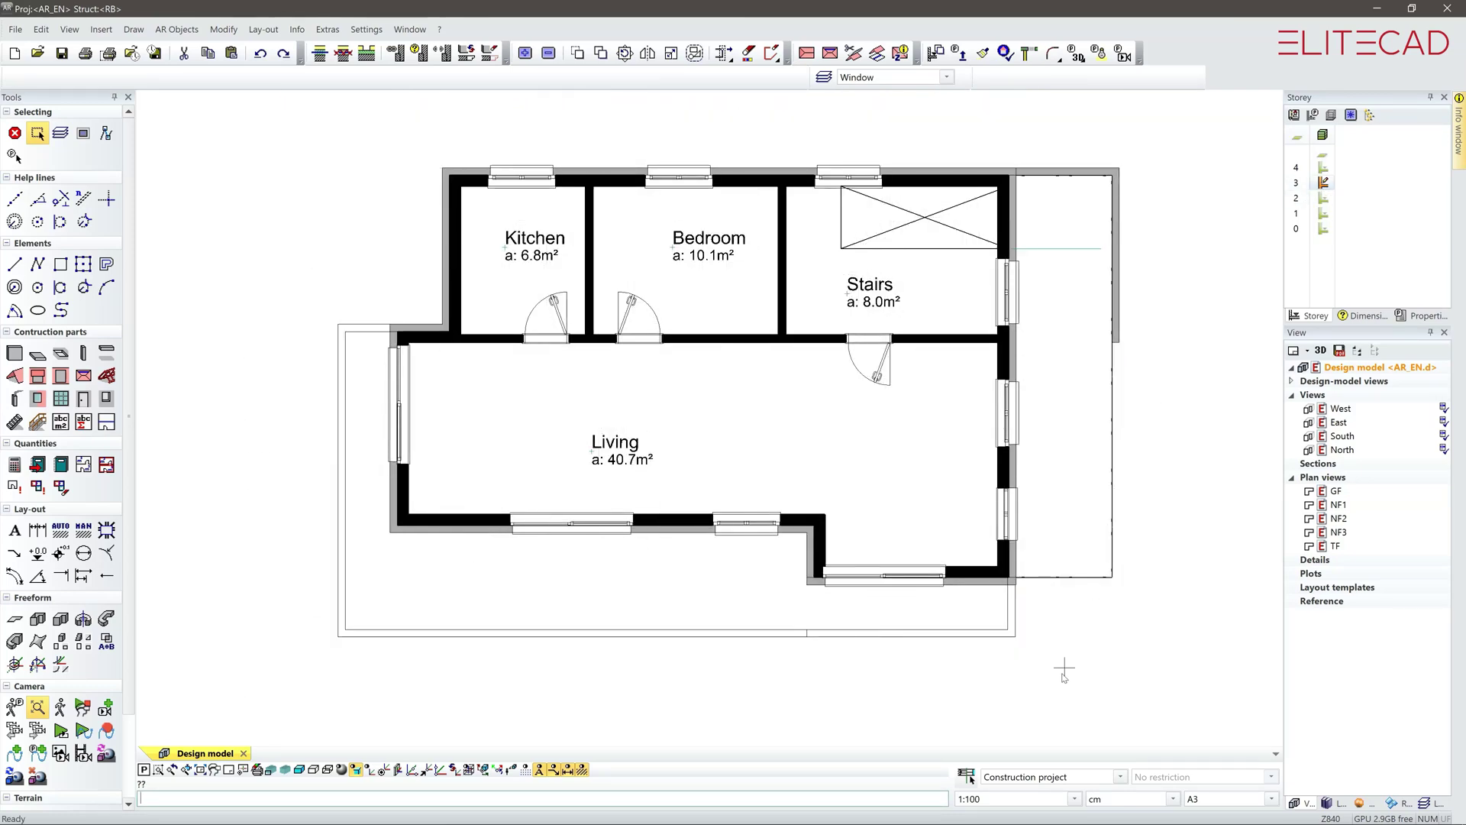
left_click(1054, 781)
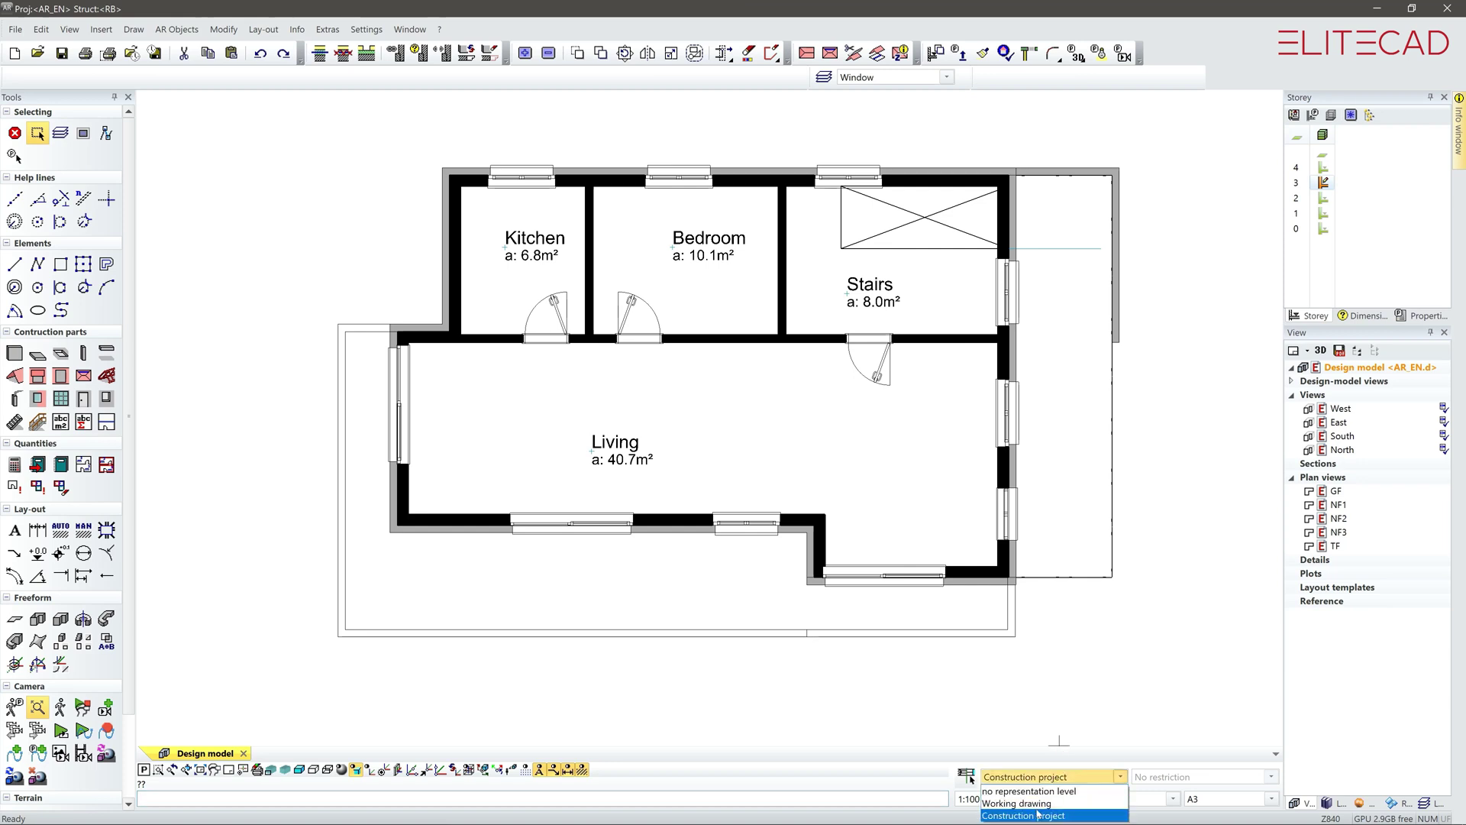
left_click(1017, 802)
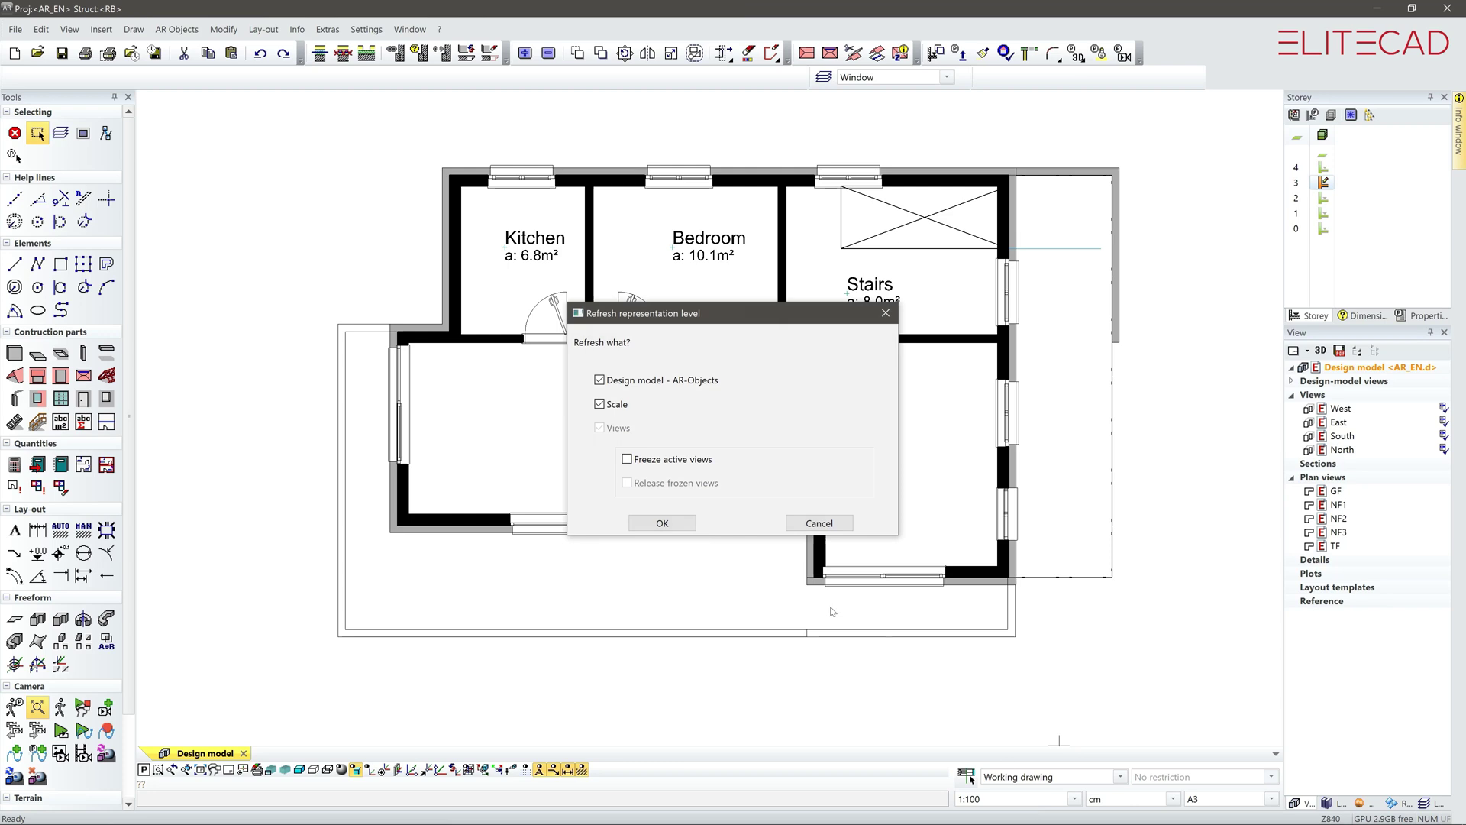
left_click(665, 523)
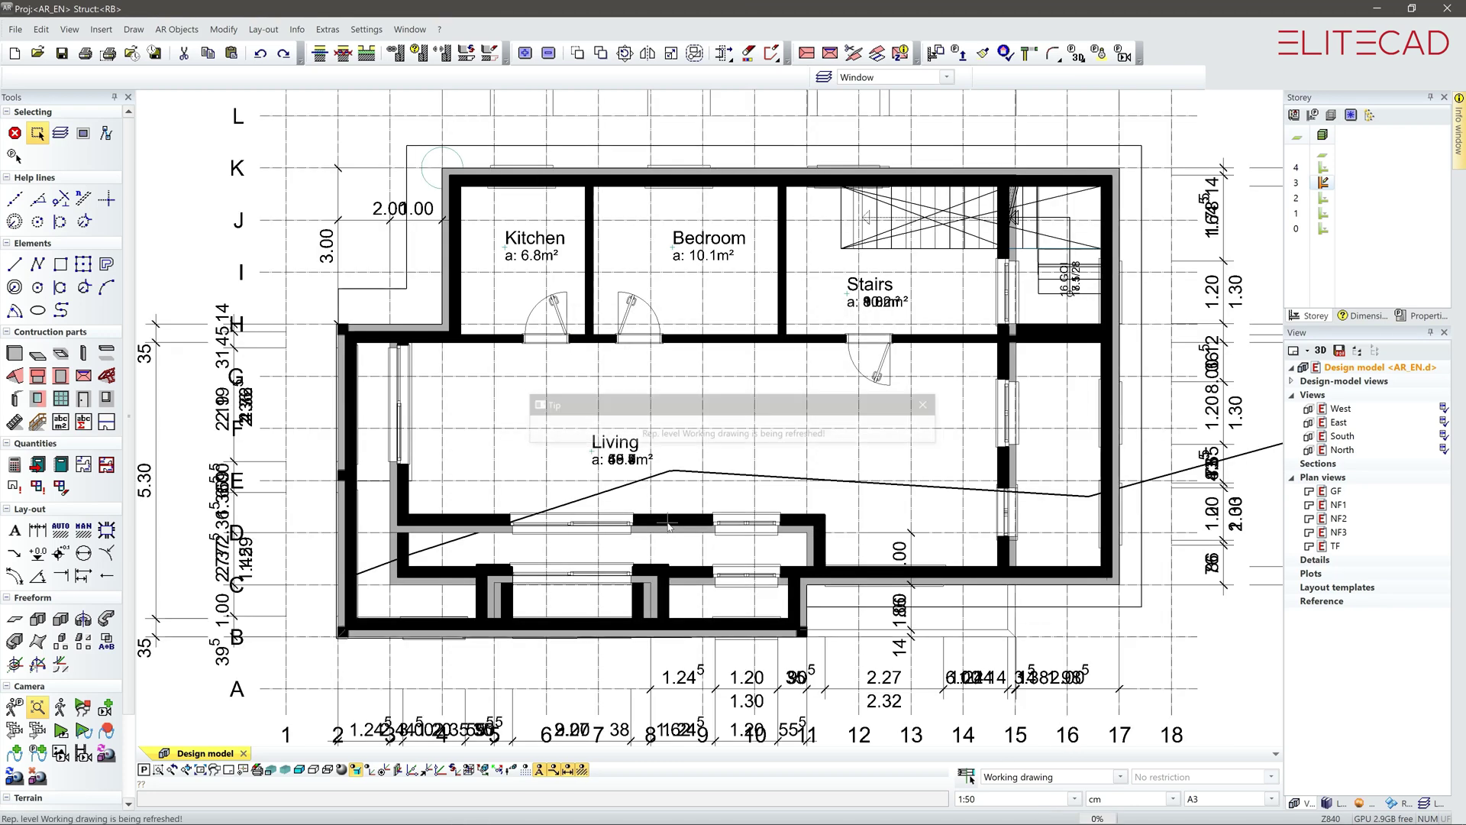